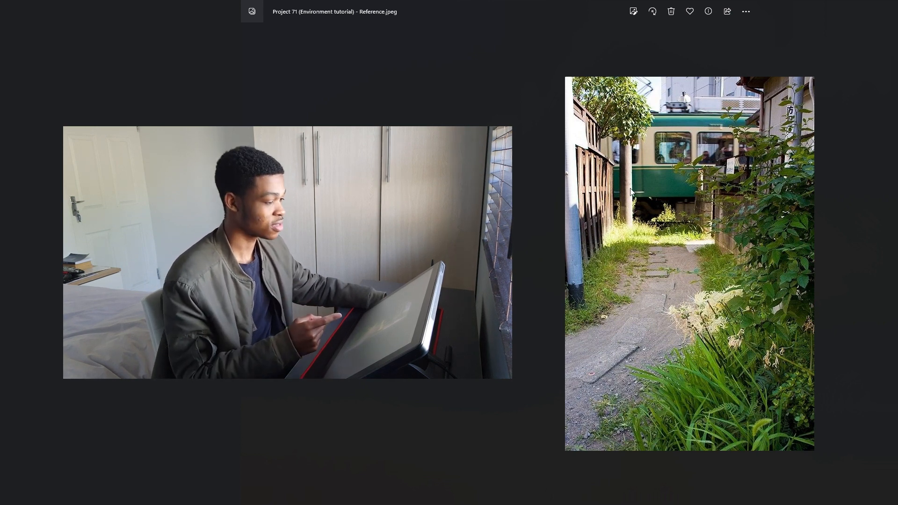
left_click_drag(832, 4, 241, 16)
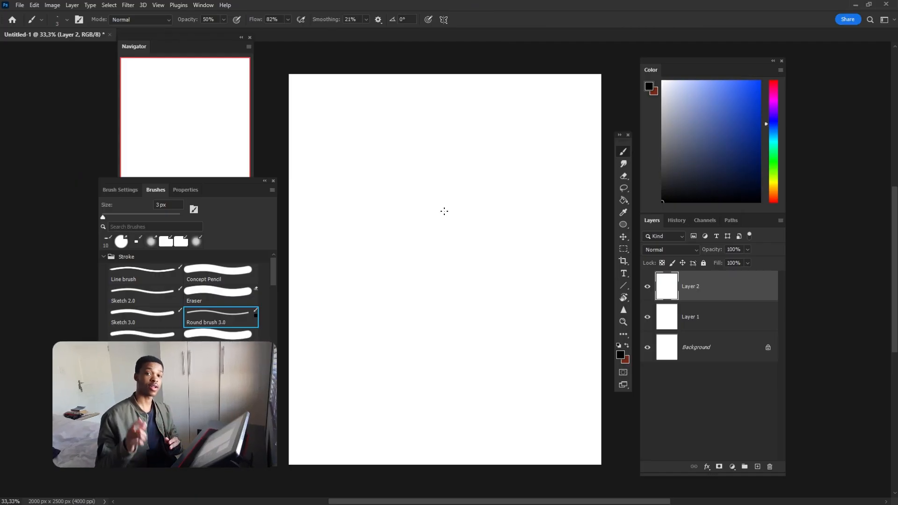
- Set the brush smoothing to 32% after a test stroke
left_click_drag(345, 76, 343, 126)
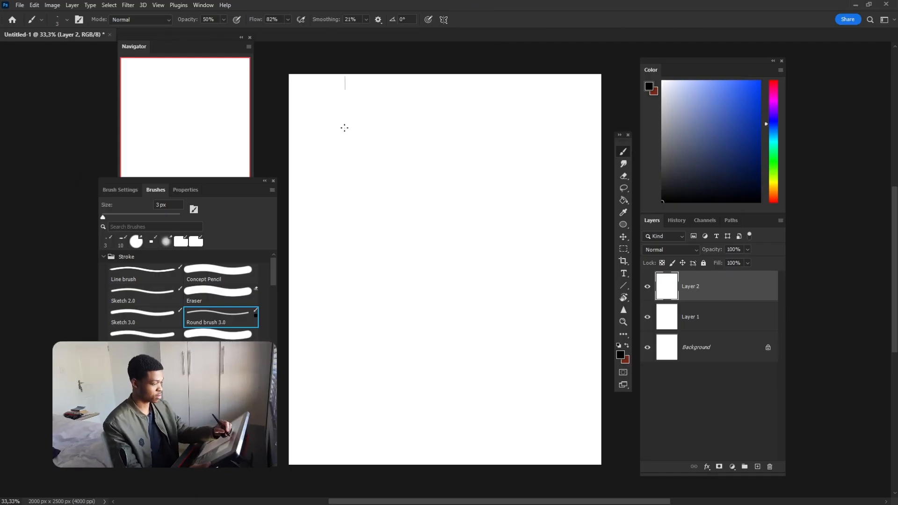
key("ctrl+z")
left_click(366, 19)
left_click_drag(364, 36, 370, 36)
- Sketch the tree trunk's two long vertical edges in the upper left and a narrow post outline right of the canvas centre
left_click_drag(342, 75, 345, 229)
left_click_drag(359, 75, 359, 211)
left_click_drag(475, 160, 475, 224)
mouse_move(476, 160)
left_mouse_down()
mouse_move(495, 160)
mouse_move(496, 239)
left_mouse_up()
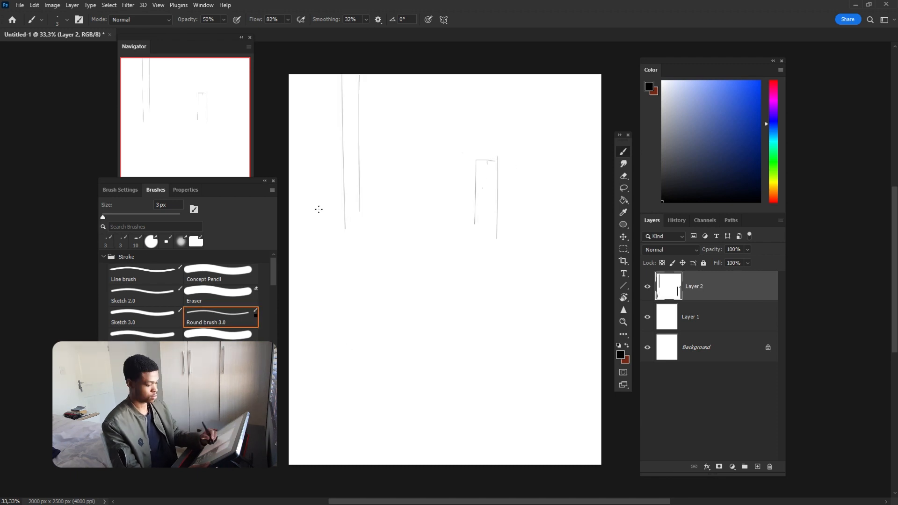
- Sketch the left fence's short vertical and sloping top, plus the right building's vertical edges and descending wall line
left_click_drag(331, 149, 332, 208)
left_click_drag(293, 112, 326, 155)
left_click_drag(542, 75, 540, 198)
left_click_drag(499, 177, 579, 228)
left_click_drag(565, 75, 568, 235)
left_click_drag(584, 74, 584, 229)
- Sketch the ground line beside the trunk, the path's broken left edge and the paving slabs running down to the foreground
mouse_move(345, 229)
left_mouse_down()
mouse_move(483, 229)
mouse_move(452, 230)
left_mouse_up()
key("ctrl+z")
left_click_drag(297, 382, 369, 276)
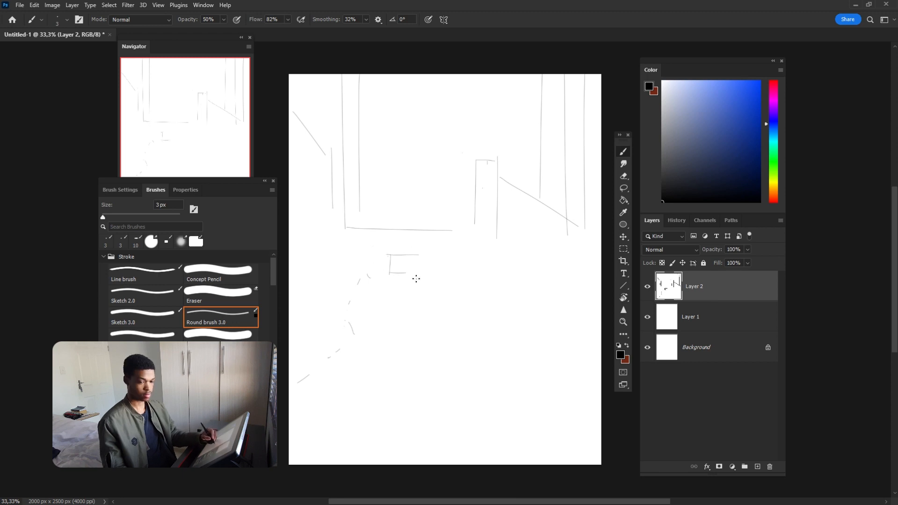
left_click_drag(401, 343, 435, 340)
left_click_drag(401, 367, 422, 368)
left_click_drag(439, 369, 437, 385)
mouse_move(389, 397)
left_mouse_down()
mouse_move(362, 426)
mouse_move(392, 433)
left_mouse_up()
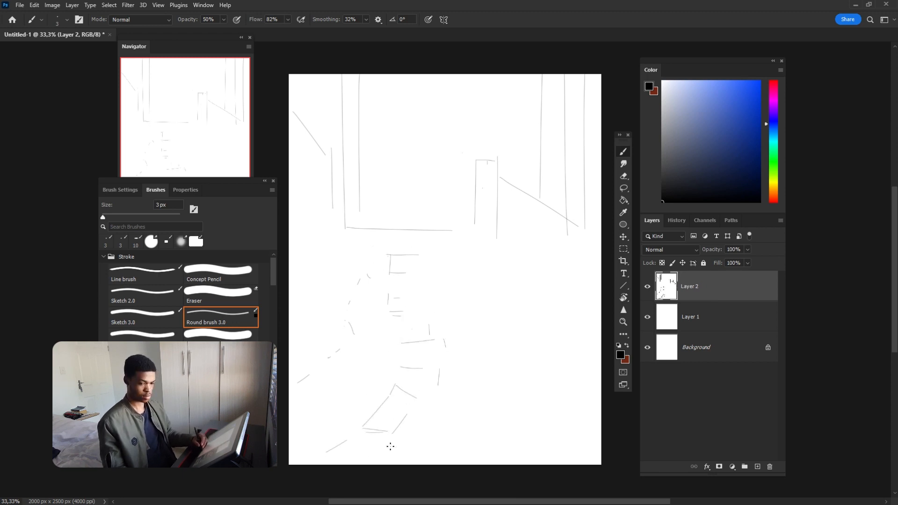
- Lasso the lower paving slab strokes, move them slightly upward on the path and clear the selection
key("l")
key("v")
mouse_move(299, 461)
left_mouse_down()
mouse_move(423, 465)
mouse_move(391, 464)
left_mouse_up()
key("l")
key("v")
left_click_drag(435, 368, 436, 351)
key("ctrl+d")
- Reinforce the post's right edge and sketch the broken foliage boundary down the right side of the path
key("b")
key("e")
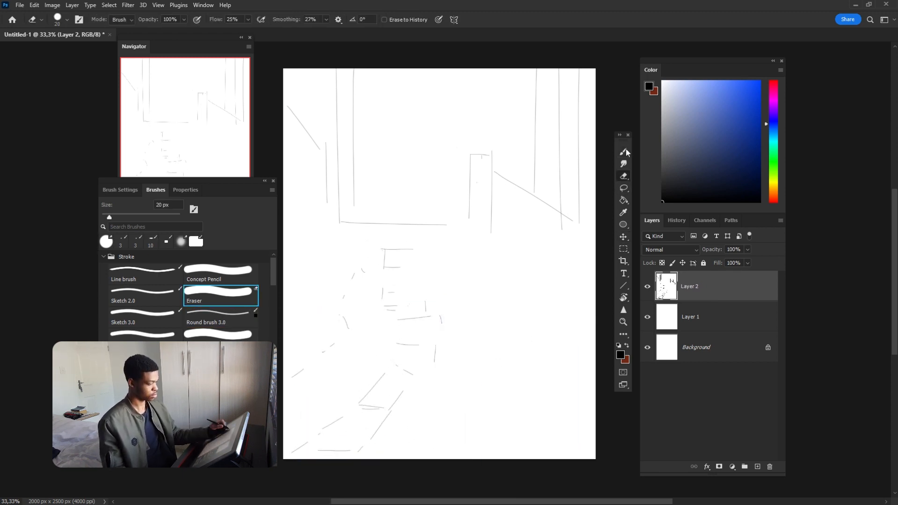
left_click(623, 151)
left_click_drag(491, 347, 474, 333)
left_click_drag(470, 251, 479, 292)
key("ctrl+z")
left_click_drag(489, 162, 487, 224)
left_click_drag(466, 249, 488, 248)
left_click_drag(465, 259, 474, 268)
left_click_drag(486, 280, 486, 295)
left_click_drag(490, 328, 493, 344)
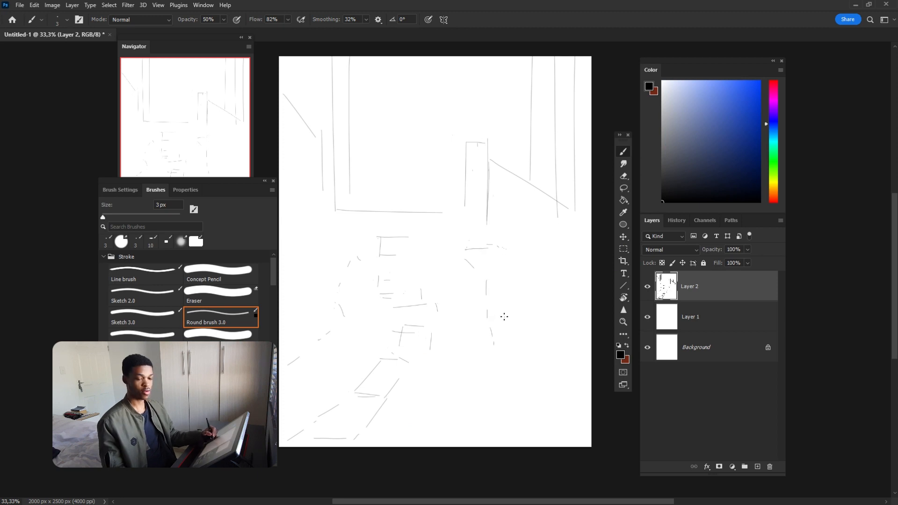
- Sketch the path's far right end with a horizontal line under the post and a short slanted edge
left_click_drag(435, 226, 451, 249)
left_click_drag(456, 235, 491, 225)
left_click_drag(450, 230, 459, 249)
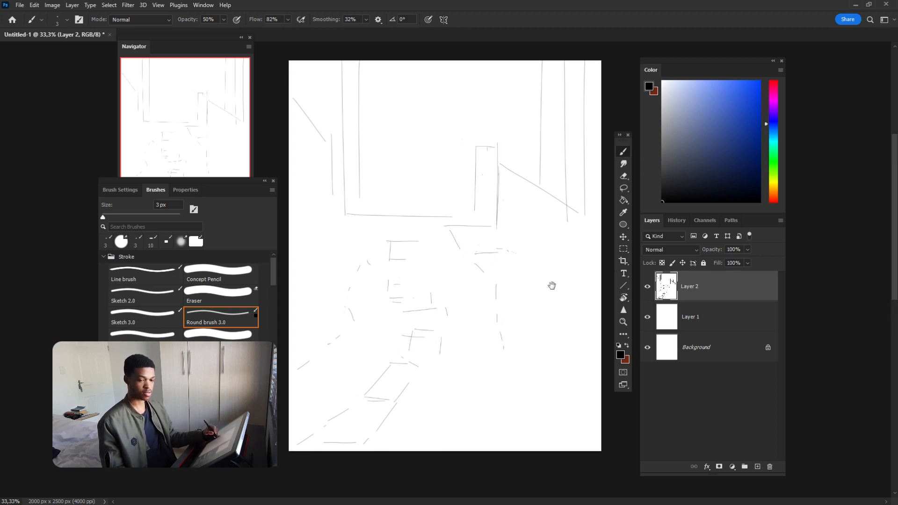
key("e")
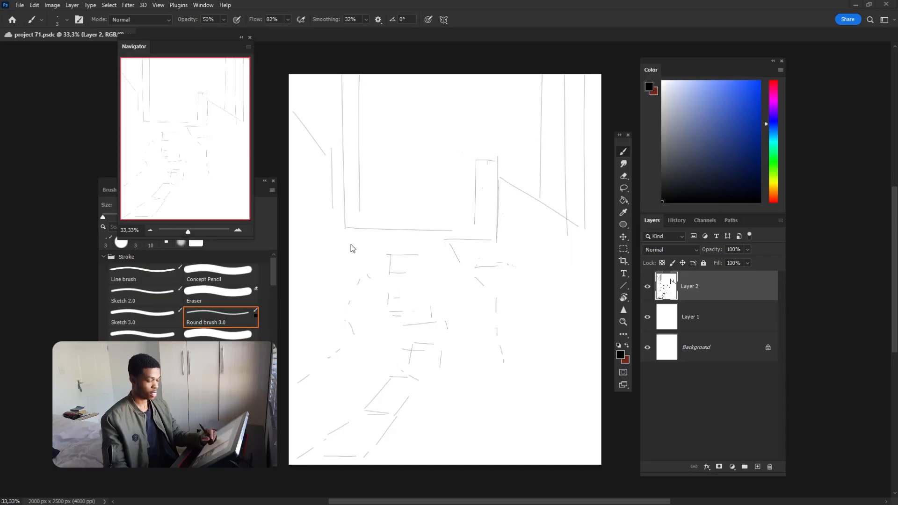
- Sketch the left fence's sloping base line and the broken grass line across the far end of the path
mouse_move(295, 288)
left_mouse_down()
mouse_move(331, 238)
mouse_move(332, 159)
left_mouse_up()
left_click_drag(347, 218, 361, 219)
left_click_drag(519, 286, 523, 283)
key("e")
mouse_move(350, 225)
left_mouse_down()
mouse_move(434, 222)
mouse_move(423, 215)
left_mouse_up()
key("b")
key("ctrl+z")
left_click_drag(427, 214, 433, 217)
left_click_drag(440, 217, 462, 216)
left_click_drag(563, 188, 579, 202)
- Sketch the train's long roof line, its lower body line and the rooftop equipment above it
left_click_drag(439, 199, 503, 199)
left_click_drag(373, 119, 572, 119)
left_click_drag(375, 200, 402, 199)
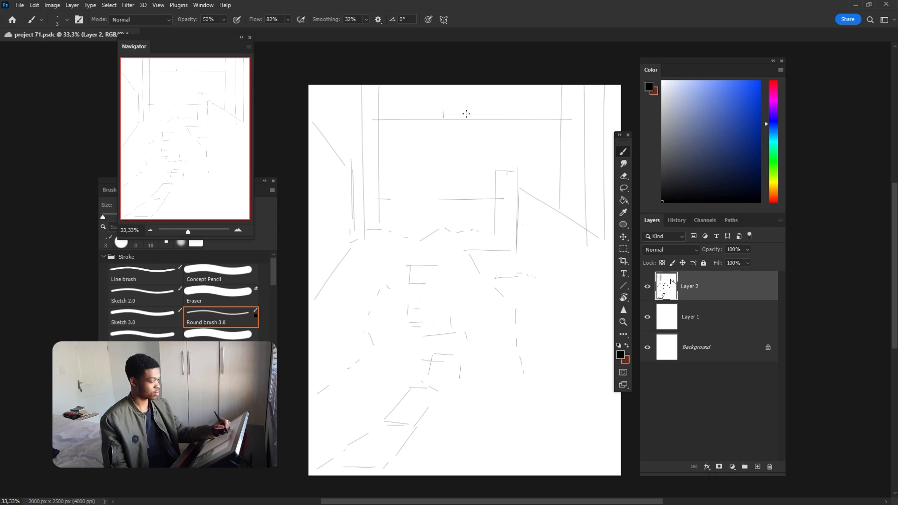
left_click_drag(434, 103, 482, 105)
- Outline the row of rectangular train windows below the roof line, including the partial ones at both ends
mouse_move(412, 139)
left_mouse_down()
mouse_move(414, 164)
mouse_move(461, 136)
left_mouse_up()
mouse_move(483, 136)
left_mouse_down()
mouse_move(482, 162)
mouse_move(520, 134)
left_mouse_up()
left_click_drag(480, 170, 514, 169)
left_click_drag(540, 136, 556, 167)
left_click_drag(380, 138, 397, 137)
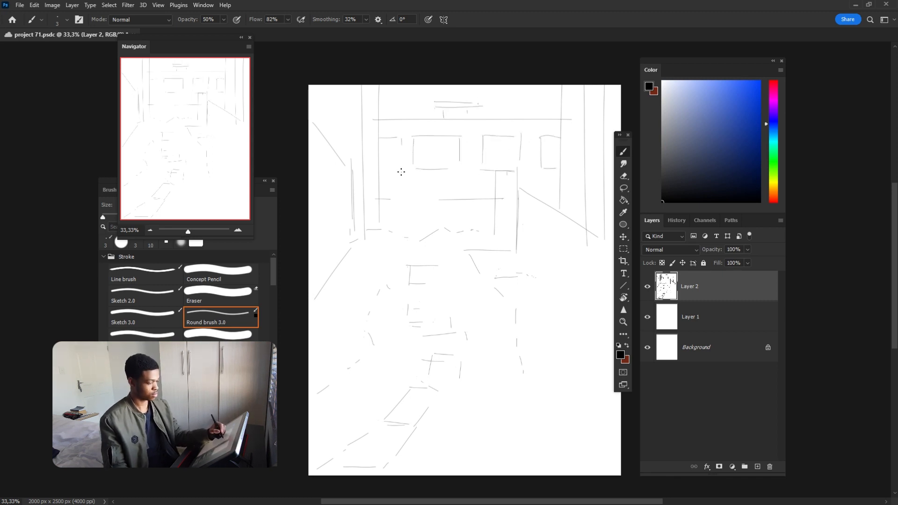
left_click_drag(400, 172, 403, 182)
- Erase and redraw the second train window slightly farther right, and clean up the top edge of the rightmost window
key("e")
mouse_move(415, 150)
left_mouse_down()
mouse_move(415, 178)
mouse_move(424, 178)
left_mouse_up()
key("b")
mouse_move(425, 150)
left_mouse_down()
mouse_move(466, 150)
mouse_move(465, 174)
left_mouse_up()
left_click_drag(428, 183, 459, 183)
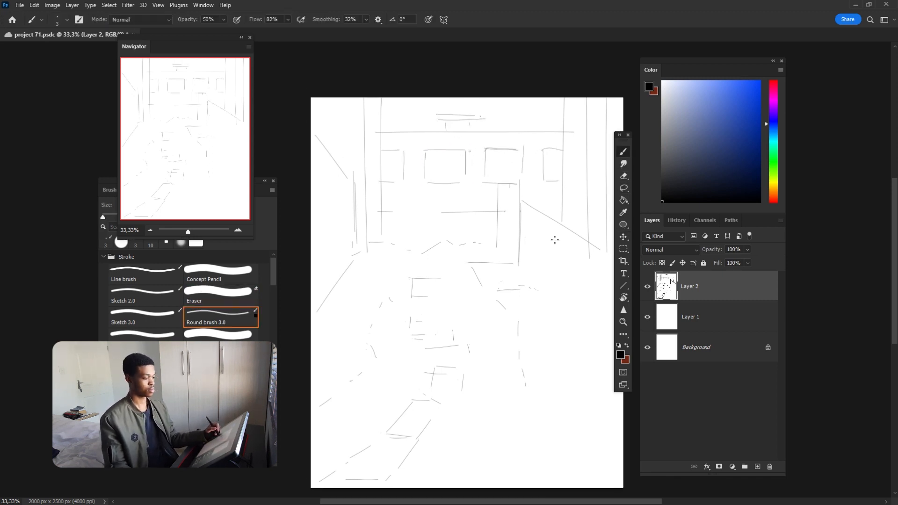
key("e")
left_click_drag(542, 148, 562, 150)
key("b")
left_click_drag(581, 246, 583, 240)
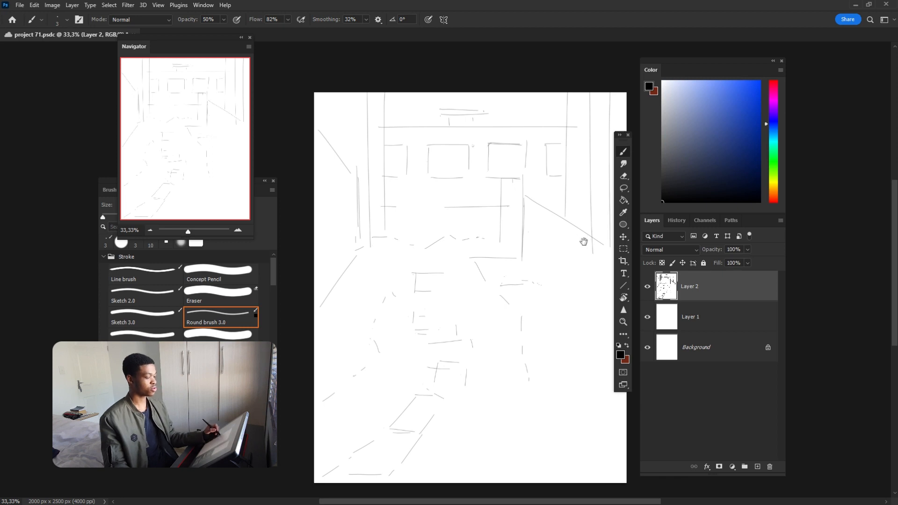
- Draw the horizontal stripe lines along the train body below the windows
key("e")
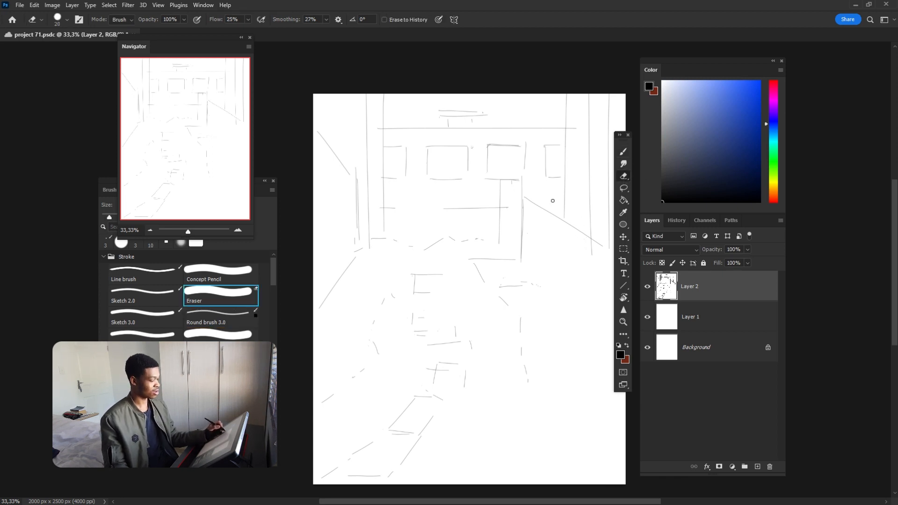
key("b")
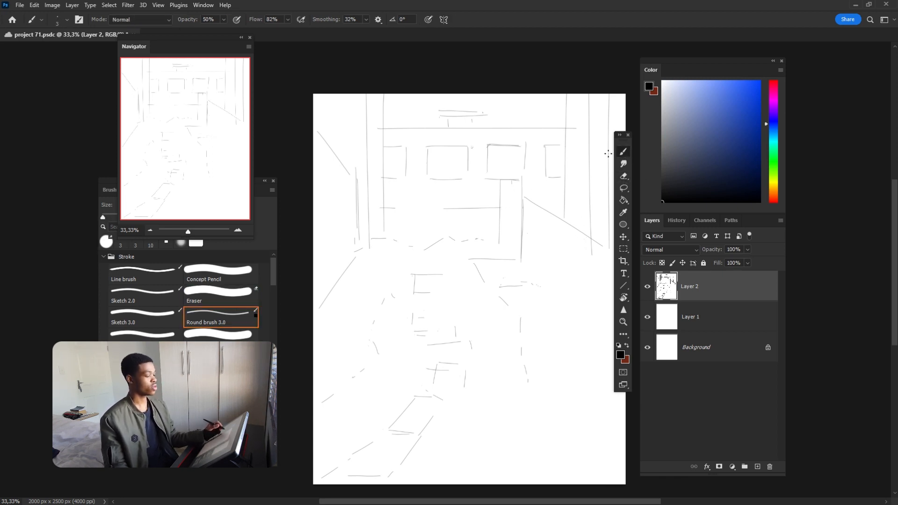
left_click_drag(389, 212, 456, 211)
key("ctrl+z")
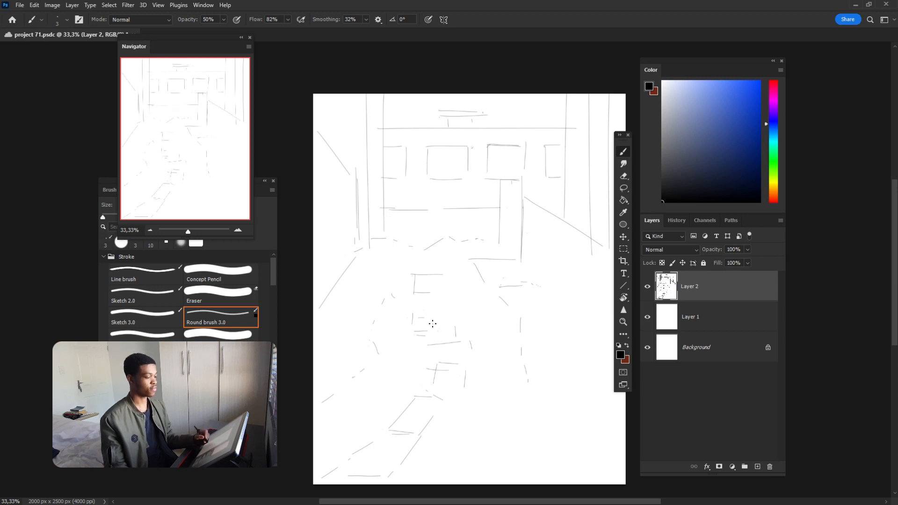
left_click_drag(390, 186, 461, 187)
left_click_drag(591, 213, 590, 212)
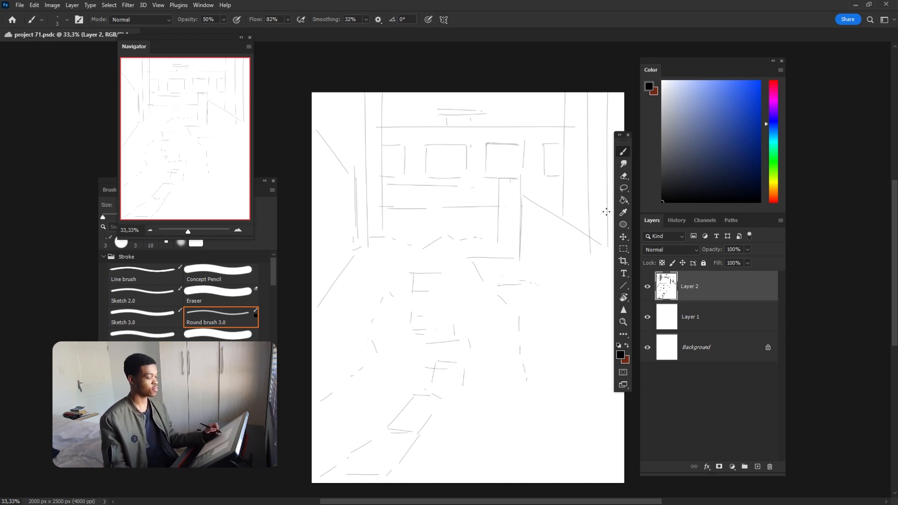
- Refine the gatepost shape and sketch the right building's slanted roof edges and horizontal wall line
left_click(623, 176)
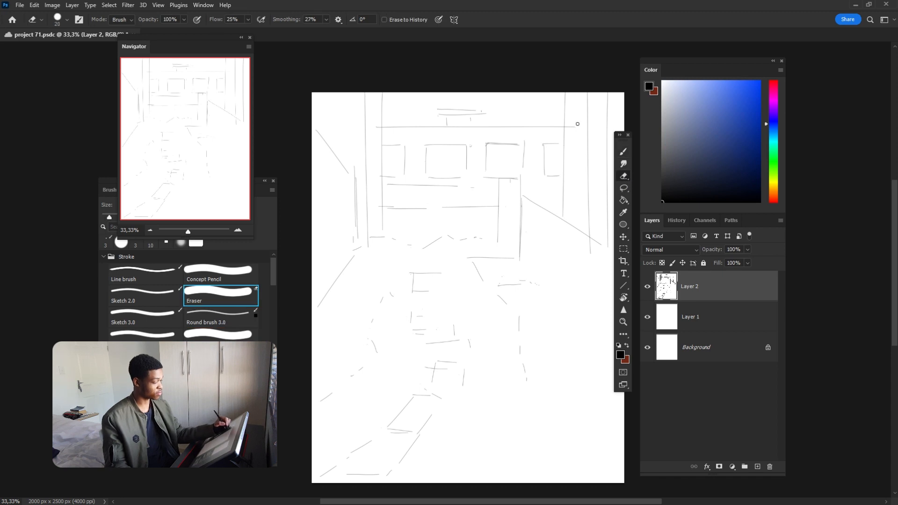
key("b")
left_click_drag(568, 128, 511, 132)
left_click_drag(485, 97, 506, 110)
left_click_drag(503, 111, 503, 180)
left_click_drag(555, 150, 560, 156)
left_click_drag(558, 107, 572, 151)
mouse_move(485, 208)
left_mouse_down()
mouse_move(545, 212)
mouse_move(497, 194)
left_mouse_up()
left_click_drag(484, 164, 466, 235)
left_click_drag(576, 208, 584, 208)
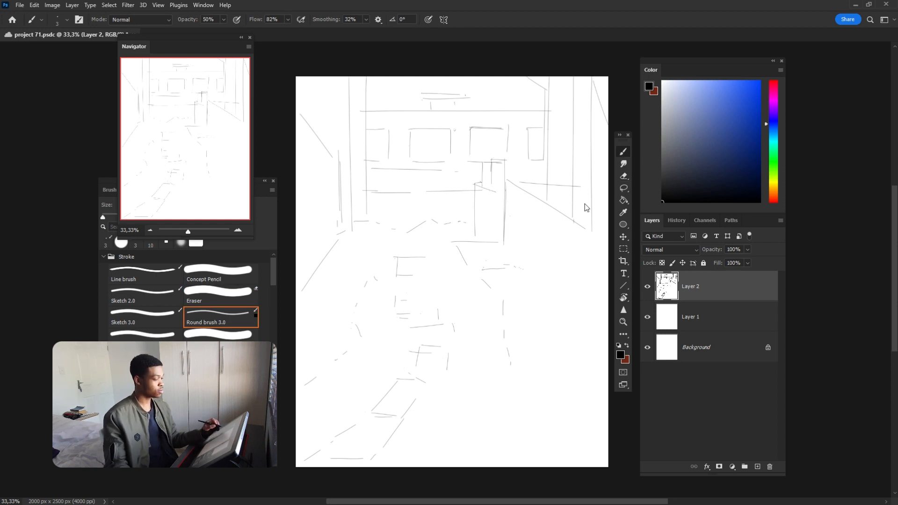
- Adjust the gatepost and its base line with the Liquify forward warp at brush size 500
key("ctrl+shift+x")
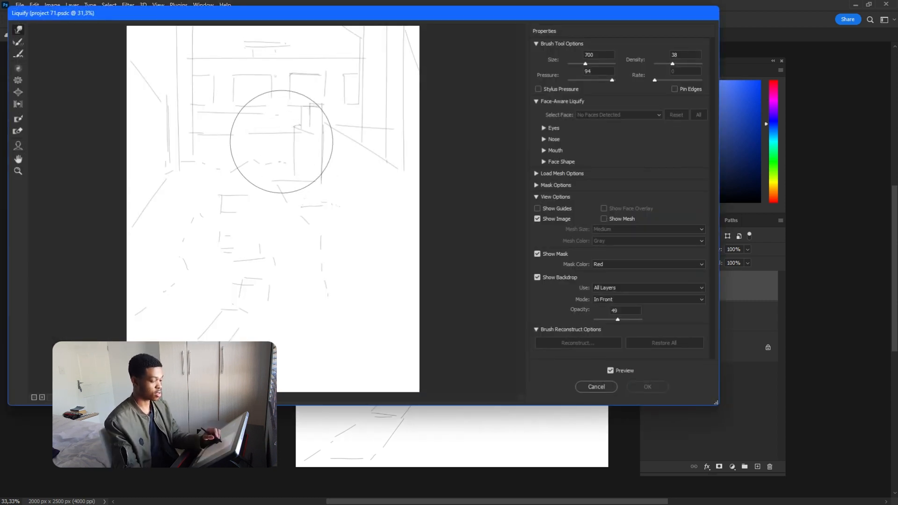
key("bracketleft")
key("bracketleft")
left_click_drag(280, 136, 287, 167)
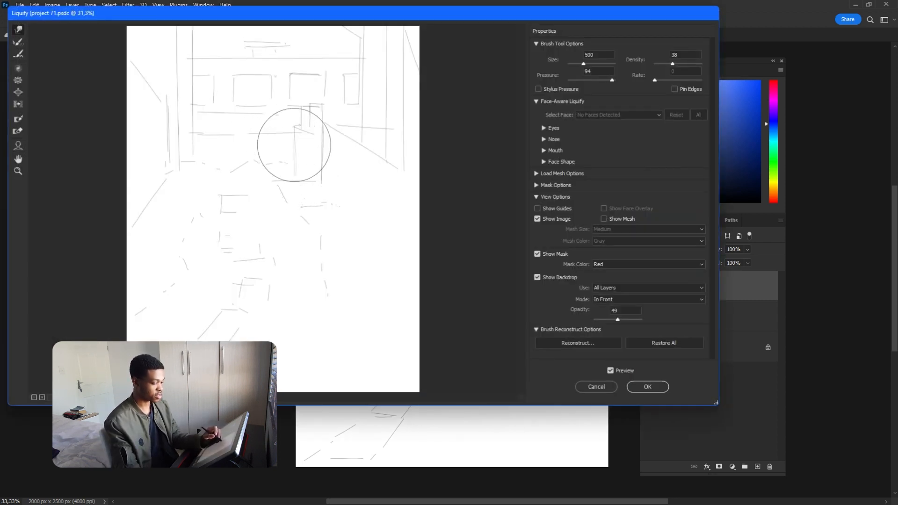
left_click_drag(281, 126, 289, 123)
left_click_drag(289, 165, 282, 169)
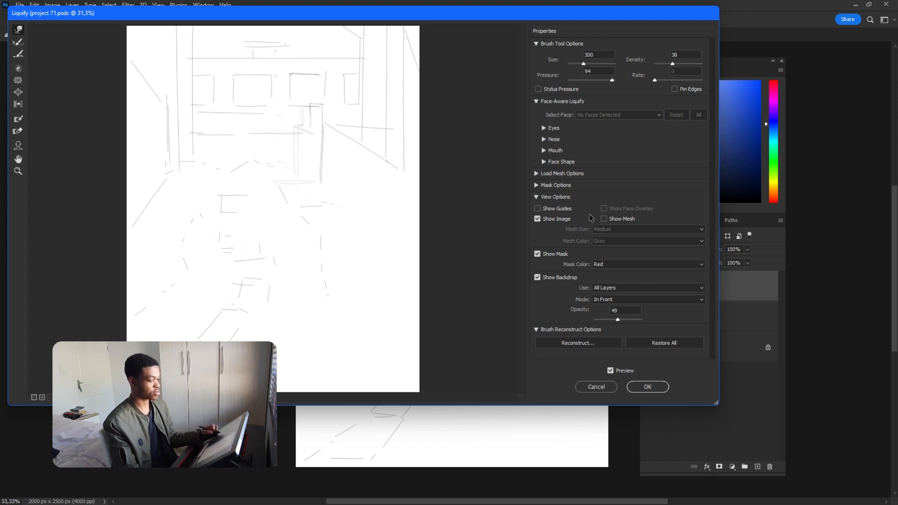
key("Return")
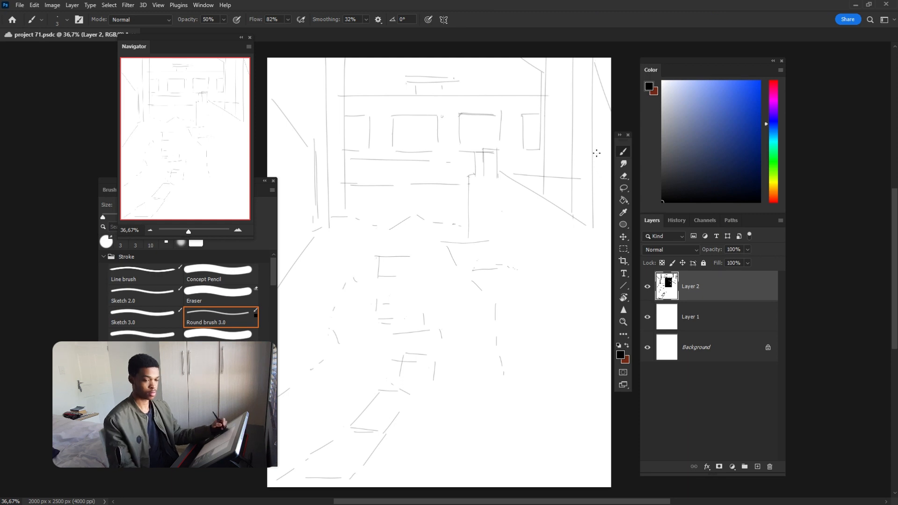
- Sketch the right wall's descending base line and a few foliage marks in the lower right
mouse_move(516, 168)
left_mouse_down()
mouse_move(516, 259)
mouse_move(583, 290)
left_mouse_up()
left_click_drag(543, 355, 574, 354)
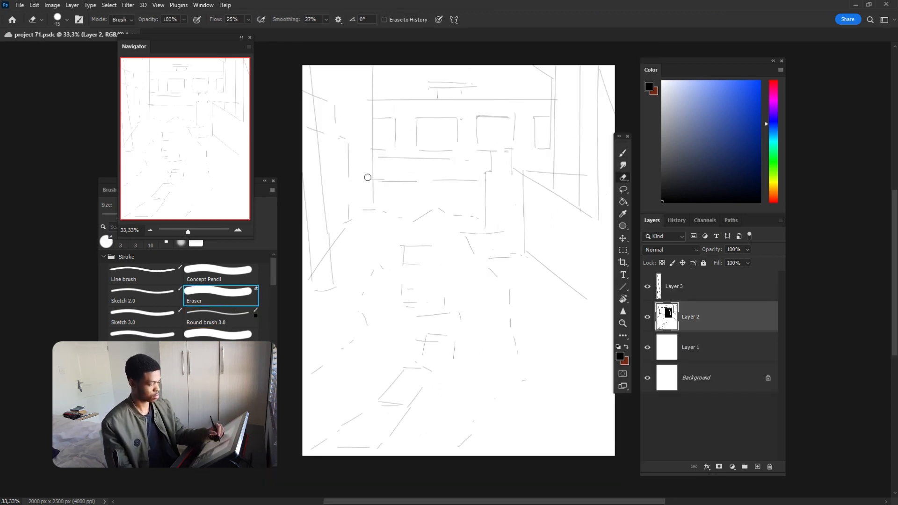
- Erase the trunk's right edge on Layer 2 and redraw it slightly farther right on Layer 3
left_click_drag(372, 66, 372, 98)
left_click_drag(372, 119, 374, 158)
key("b")
key("alt+]")
key("ctrl+z")
mouse_move(373, 66)
left_mouse_down()
mouse_move(373, 209)
mouse_move(389, 209)
mouse_move(382, 179)
mouse_move(381, 194)
left_mouse_up()
key("ctrl+z")
key("ctrl+z")
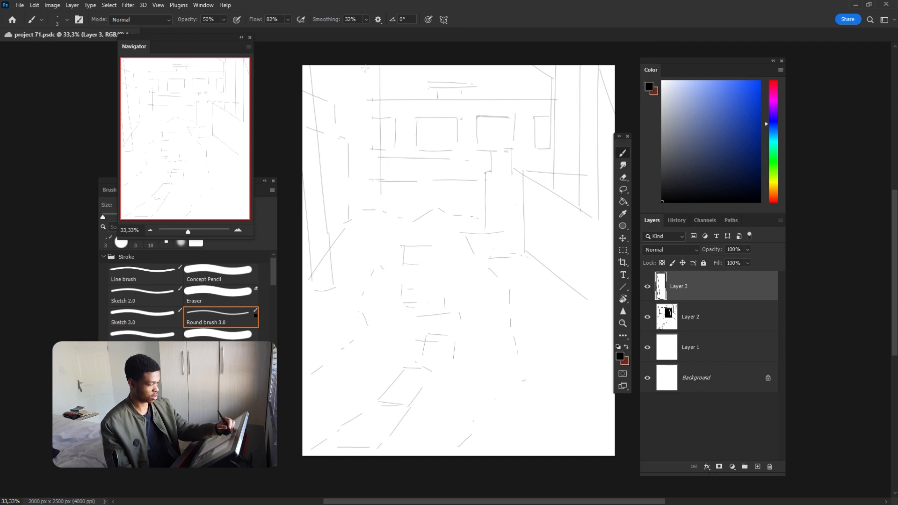
- Draw the trunk's left vertical edge on Layer 3, parallel to its right edge, with short grass marks at the base
left_click_drag(365, 69, 362, 200)
key("ctrl+z")
left_click_drag(395, 296, 429, 313)
left_click_drag(395, 82, 393, 224)
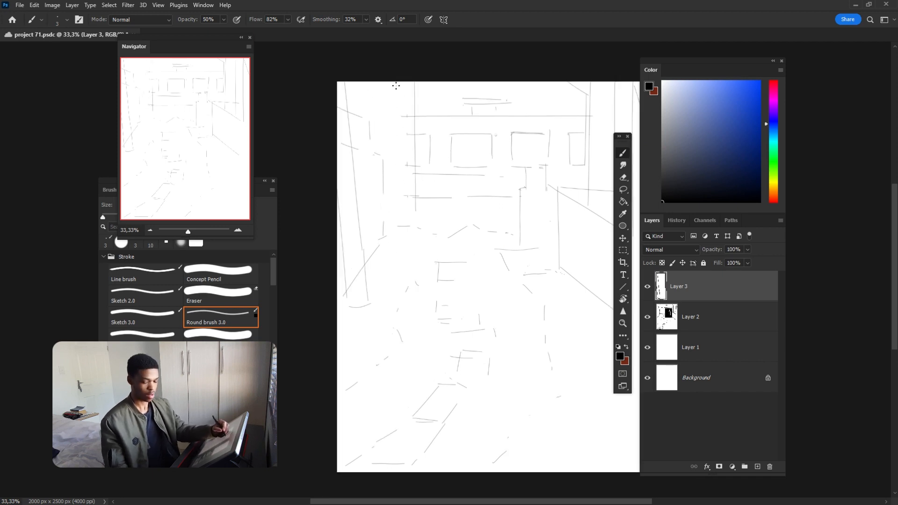
left_click_drag(399, 83, 400, 217)
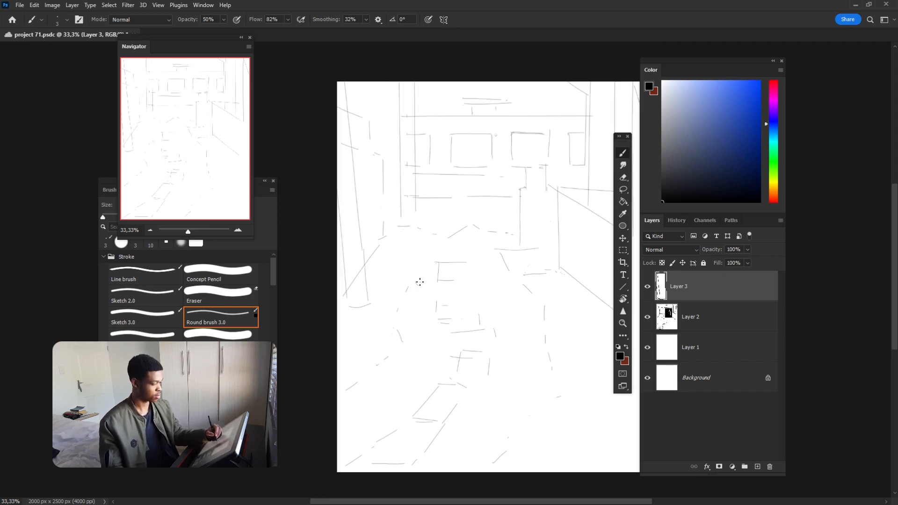
left_click_drag(520, 281, 503, 287)
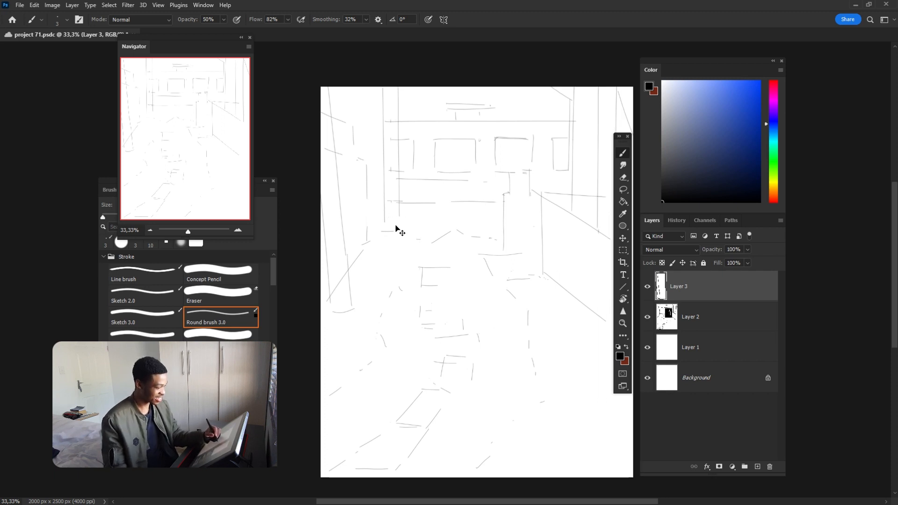
left_click_drag(519, 232, 516, 242)
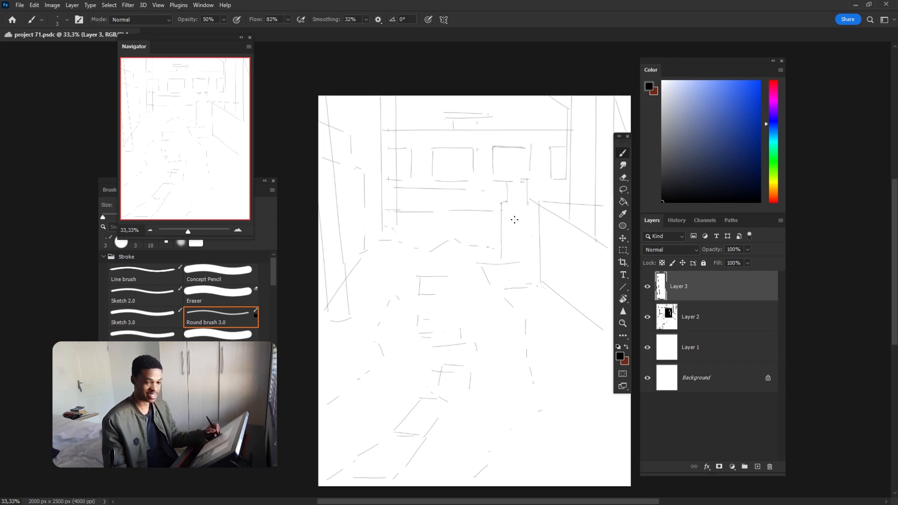
- Erase the train lines that cross the trunk on Layer 2
left_click(620, 177)
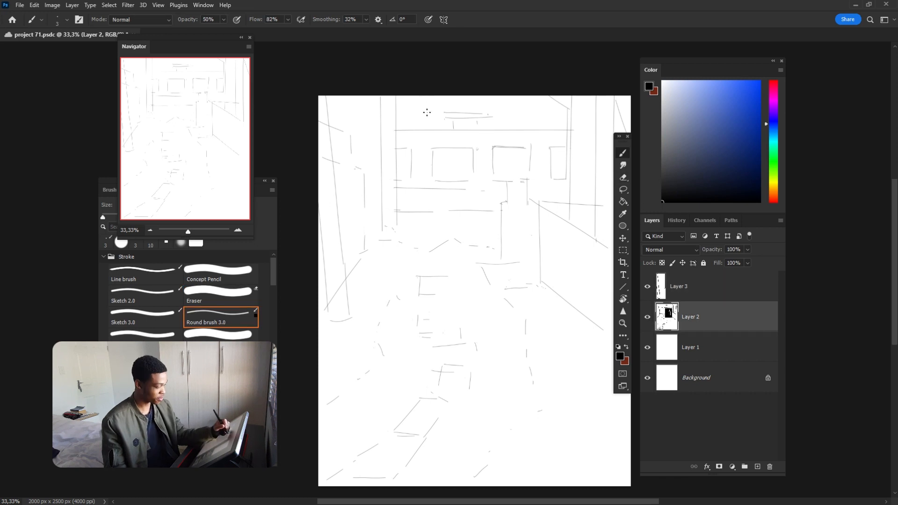
left_click_drag(426, 103, 432, 292)
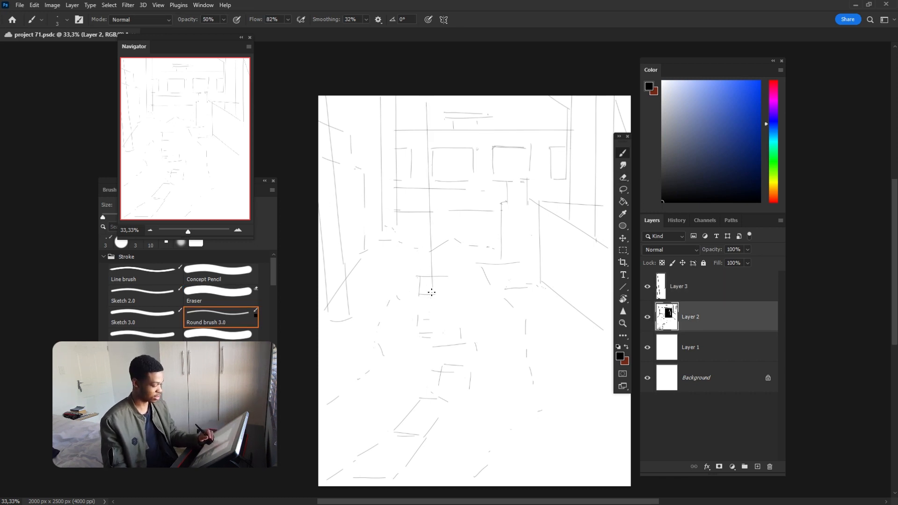
key("ctrl+z")
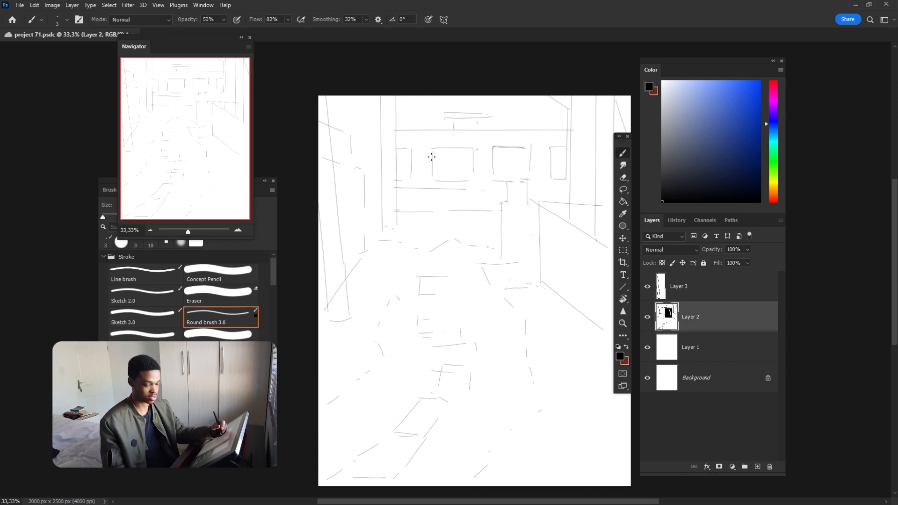
- Extend the train's roof line leftward past the trunk to meet the fence's sloping top on Layer 2
key("e")
key("b")
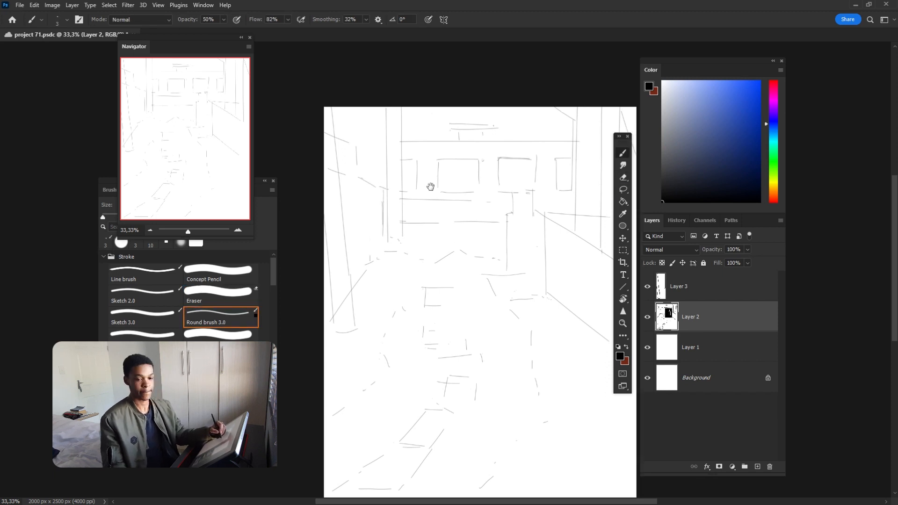
left_click_drag(328, 135, 405, 142)
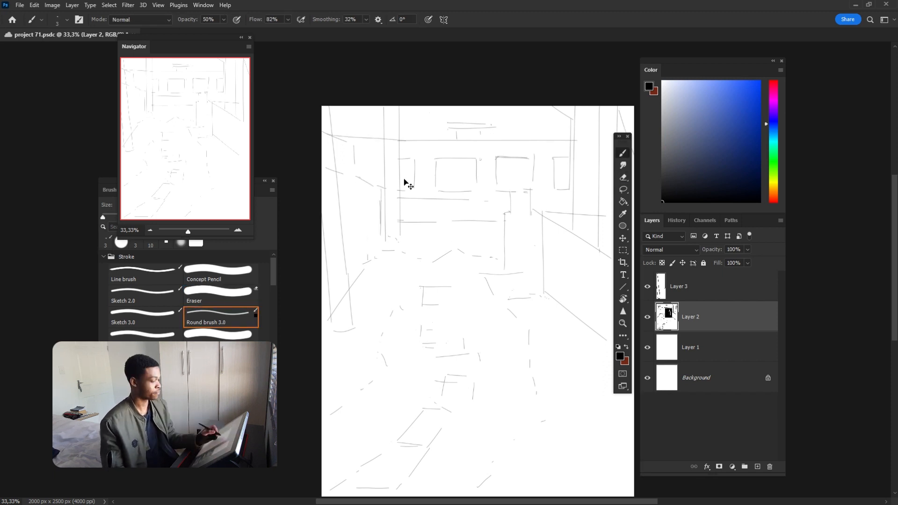
key("ctrl+z")
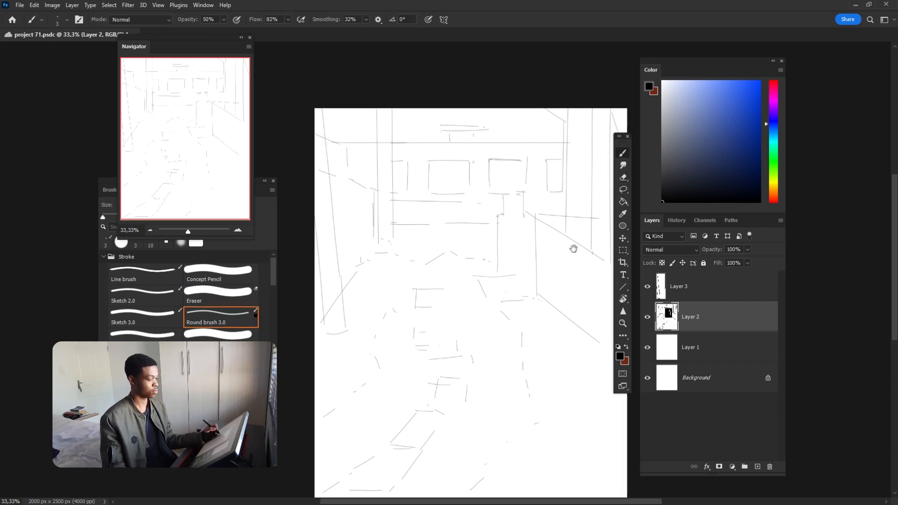
- Sketch short detail lines above the train's roof on Layer 1 and around its right-hand windows on Layer 2
left_click_drag(573, 248, 563, 256)
key("alt+[")
left_click_drag(412, 117, 411, 127)
left_click_drag(477, 117, 477, 127)
left_click_drag(398, 145, 404, 143)
left_click_drag(511, 167, 522, 165)
key("alt+]")
left_click_drag(522, 165, 538, 164)
mouse_move(471, 261)
left_mouse_down()
mouse_move(458, 226)
mouse_move(462, 218)
mouse_move(511, 235)
mouse_move(494, 209)
left_mouse_up()
- Lasso the train's roof line on Layer 2 and adjust its position slightly with Free Transform
key("l")
mouse_move(541, 100)
left_mouse_down()
mouse_move(552, 108)
mouse_move(542, 176)
mouse_move(395, 206)
mouse_move(384, 112)
left_mouse_up()
key("ctrl+t")
left_click_drag(577, 104, 576, 101)
key("Return")
key("ctrl+d")
- Erase stray marks near the train's lower right on Layer 2 and nudge a lassoed section of its lines
key("e")
left_click_drag(513, 186, 523, 180)
key("l")
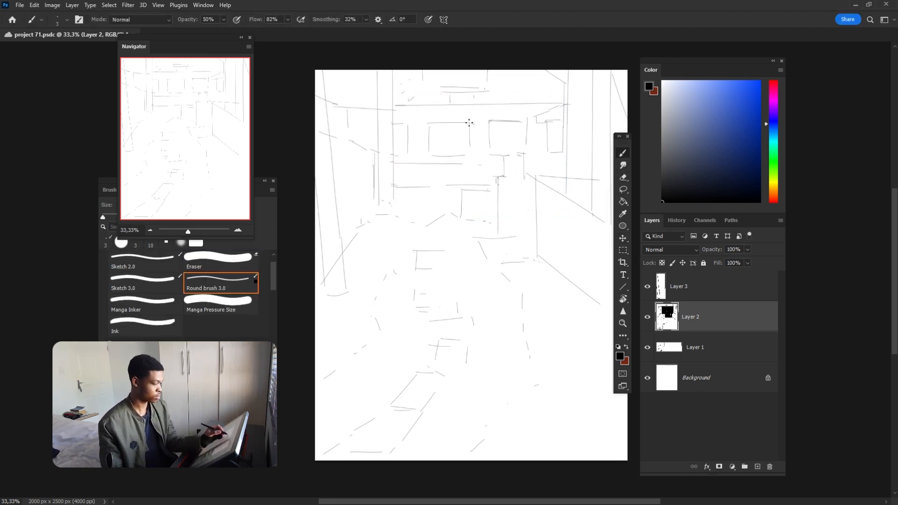
left_click_drag(519, 243, 505, 243)
mouse_move(458, 104)
left_mouse_down()
mouse_move(503, 155)
mouse_move(459, 107)
left_mouse_up()
key("ctrl+d")
- Redraw the outline of the train's rightmost window on Layer 2 as a wider rectangle
key("b")
mouse_move(495, 136)
left_mouse_down()
mouse_move(487, 136)
mouse_move(535, 136)
left_mouse_up()
key("e")
key("b")
left_click_drag(417, 203, 394, 189)
left_click_drag(322, 104, 320, 133)
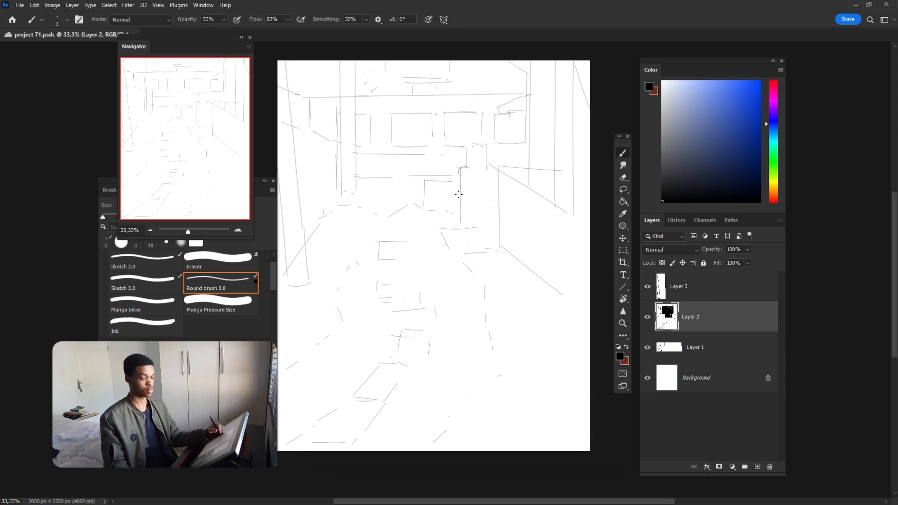
key("e")
key("b")
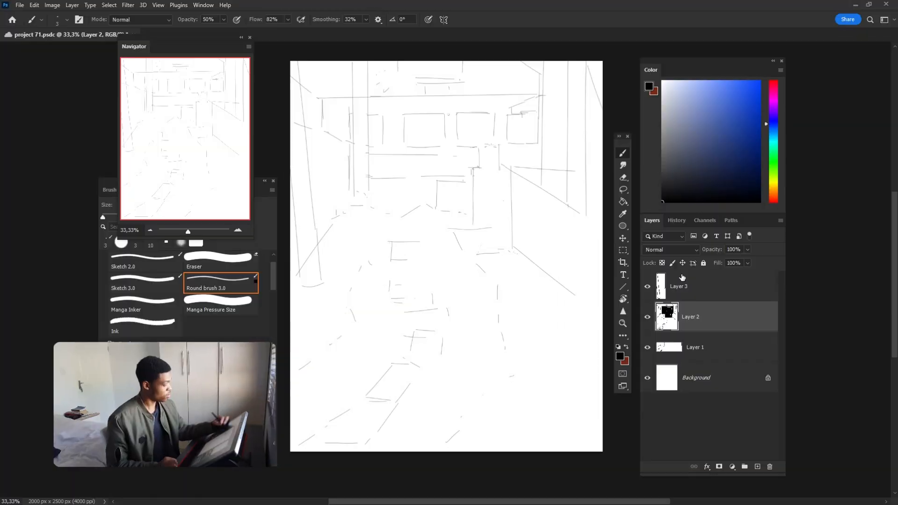
- Erase the roof, fence and path lines on Layer 2 where they cross the tree trunks, checking the trunks on Layer 3
left_click(696, 287)
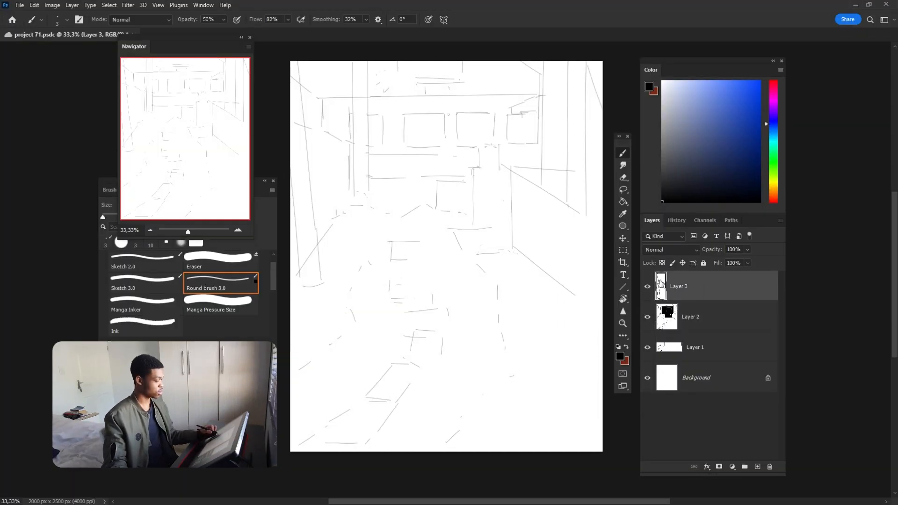
left_click(648, 287)
left_click(647, 287)
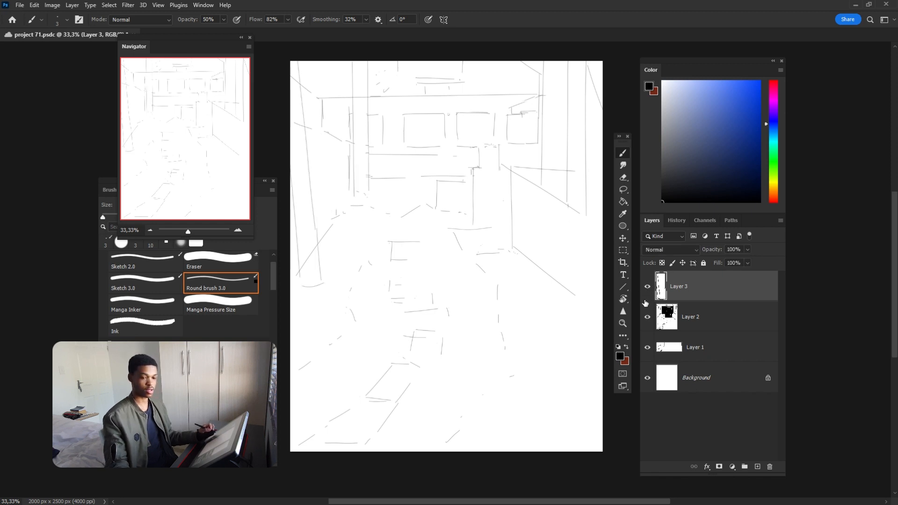
key("e")
left_click(659, 316)
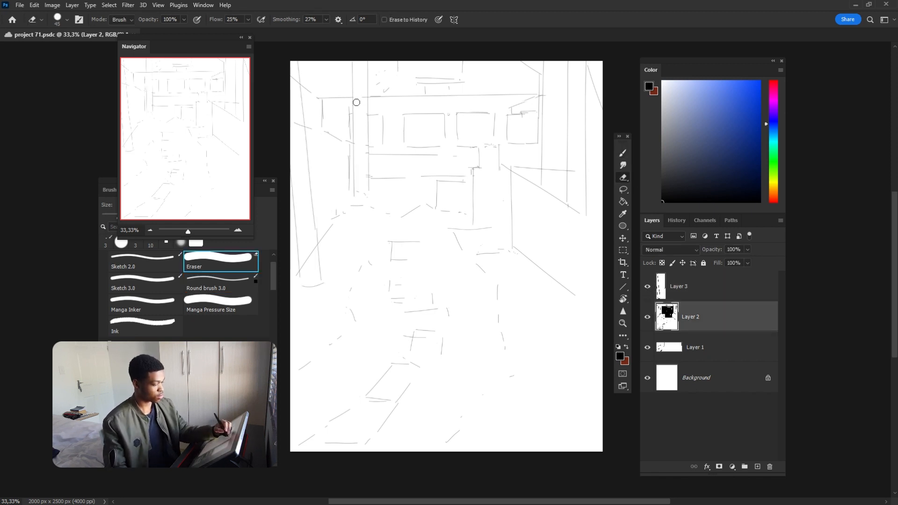
left_click_drag(357, 103, 365, 97)
left_click_drag(293, 74, 294, 95)
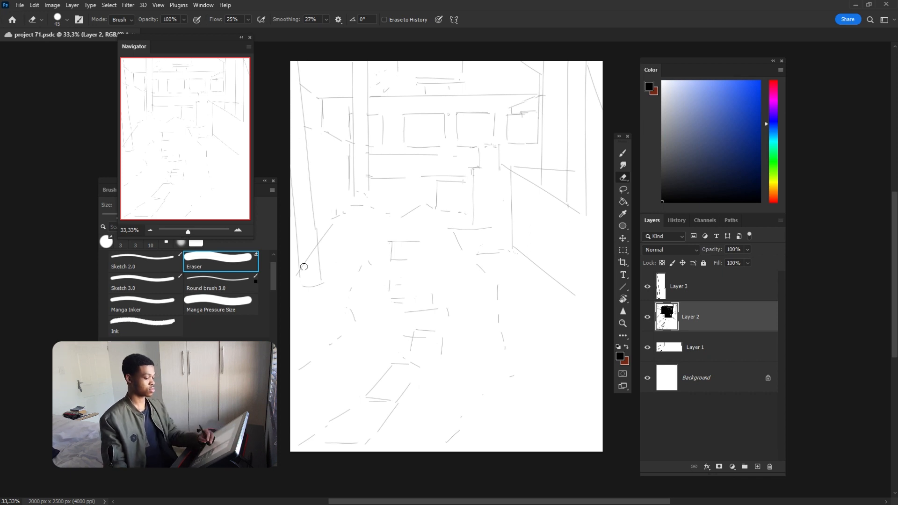
mouse_move(304, 266)
left_mouse_down()
mouse_move(301, 251)
mouse_move(316, 246)
left_mouse_up()
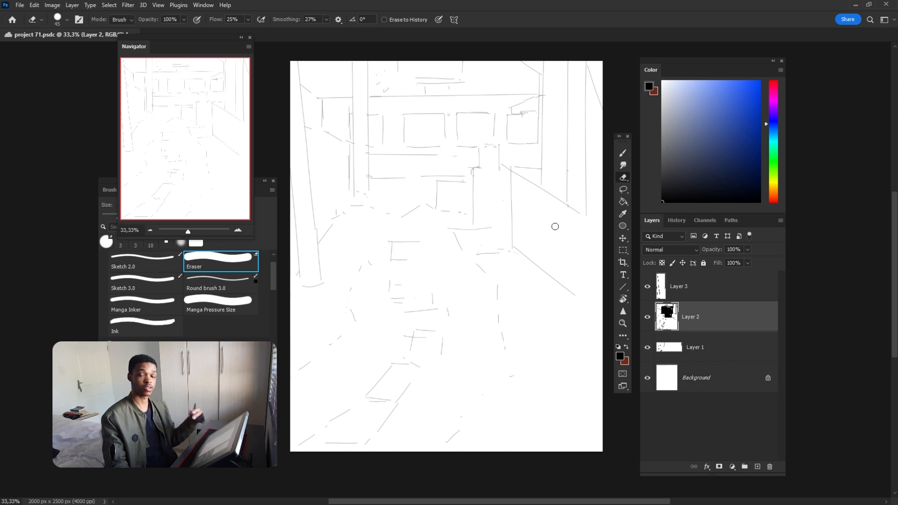
- Merge Layers 3 and 2 down into Layer 1 and add a new empty layer beneath the line art
left_click(704, 287)
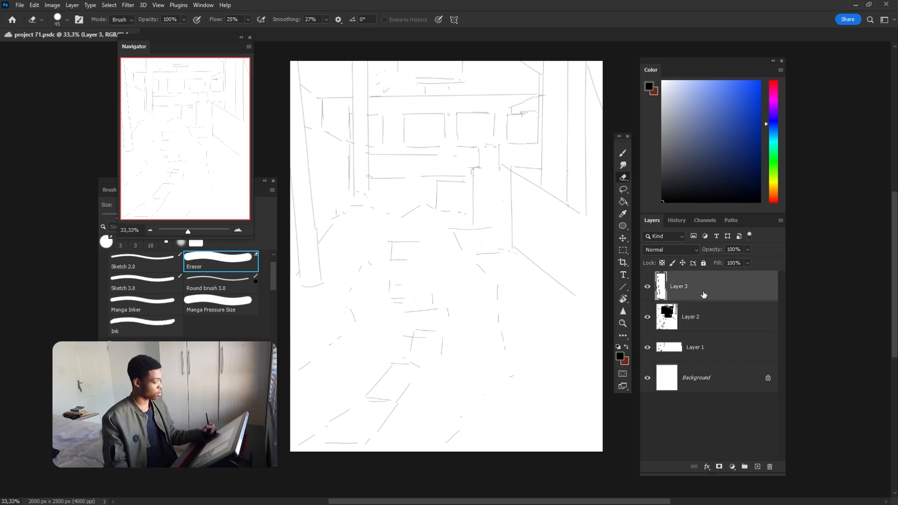
key("ctrl+e")
key("ctrl+e")
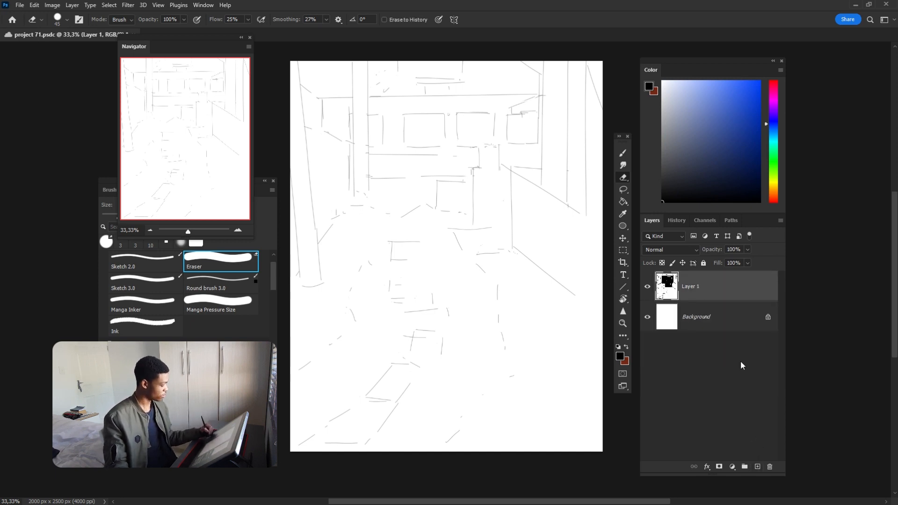
left_click(744, 322)
left_click(757, 467)
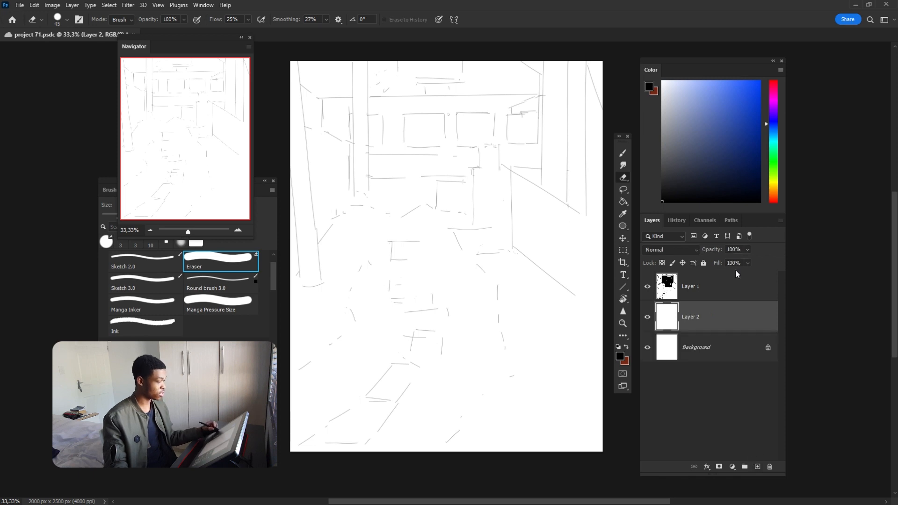
- Outline the train body with the Polygonal Lasso and fill it with dark green on Layer 2
left_click(622, 190)
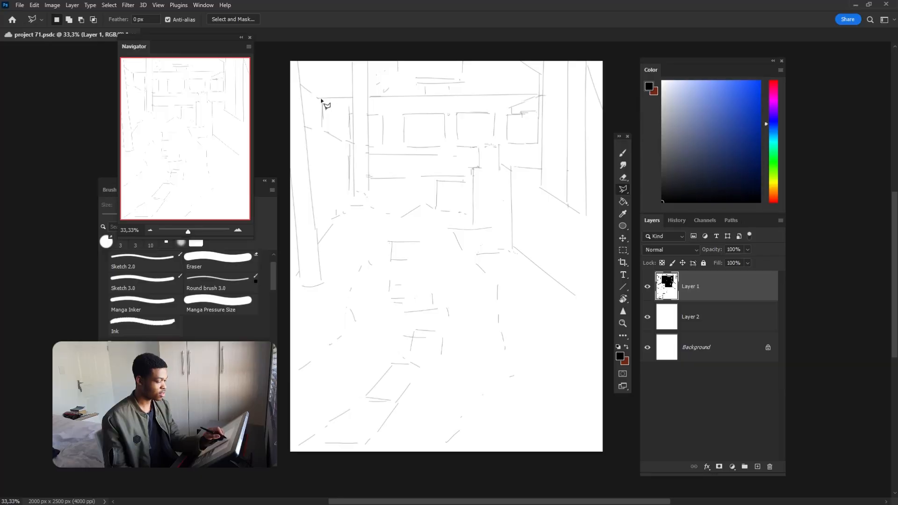
left_click(322, 98)
left_click(543, 96)
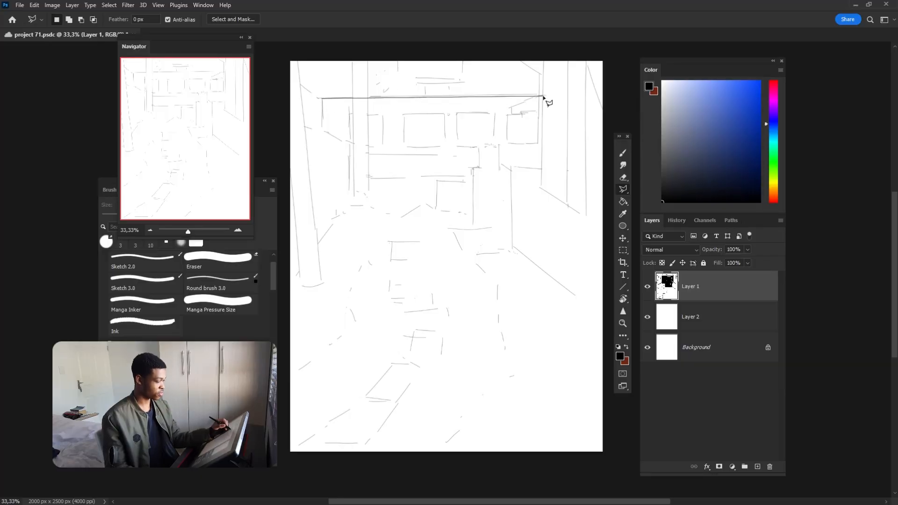
left_click(542, 177)
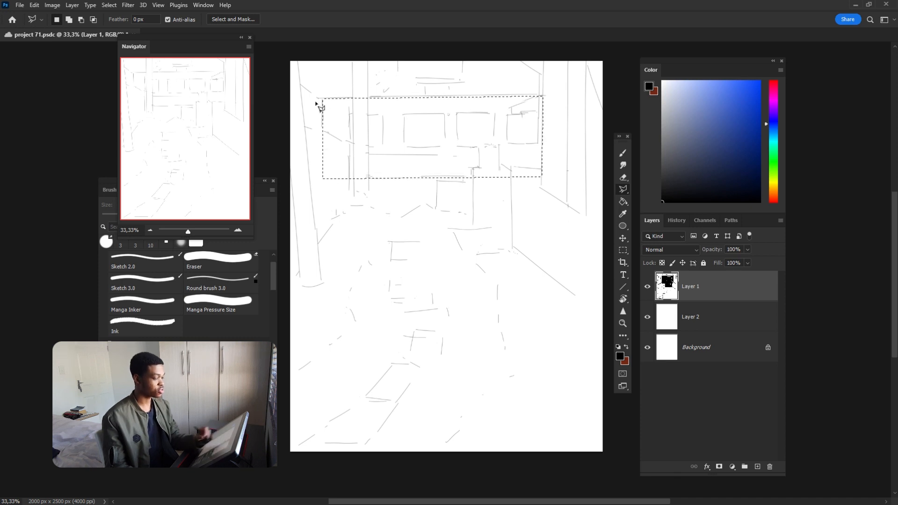
left_click(623, 201)
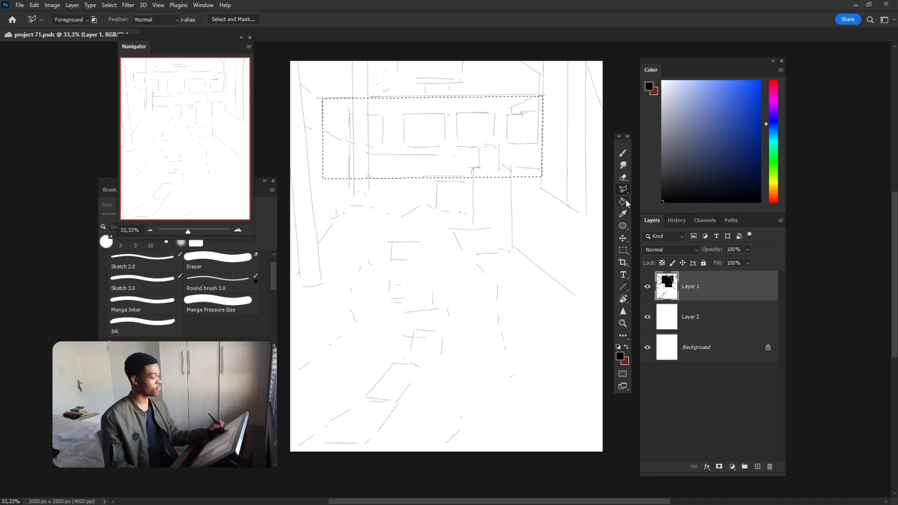
left_click(519, 164)
key("ctrl+z")
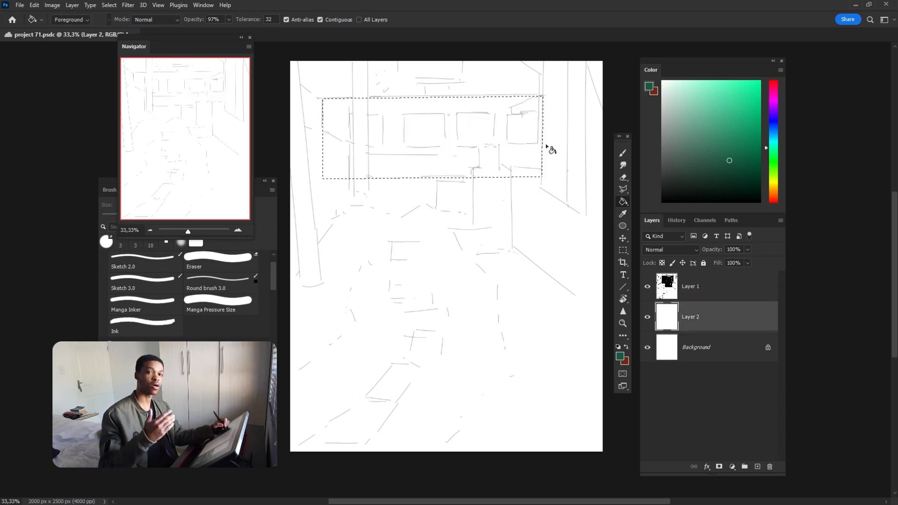
key("alt+BackSpace")
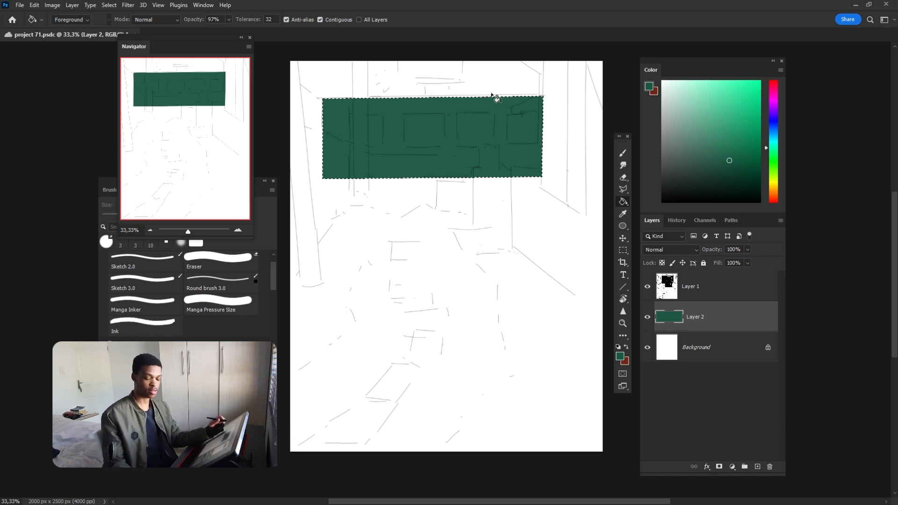
- Adjust the green fill with Hue/Saturation to Saturation +27 and Lightness +6, and clear the selection
key("i")
key("ctrl+u")
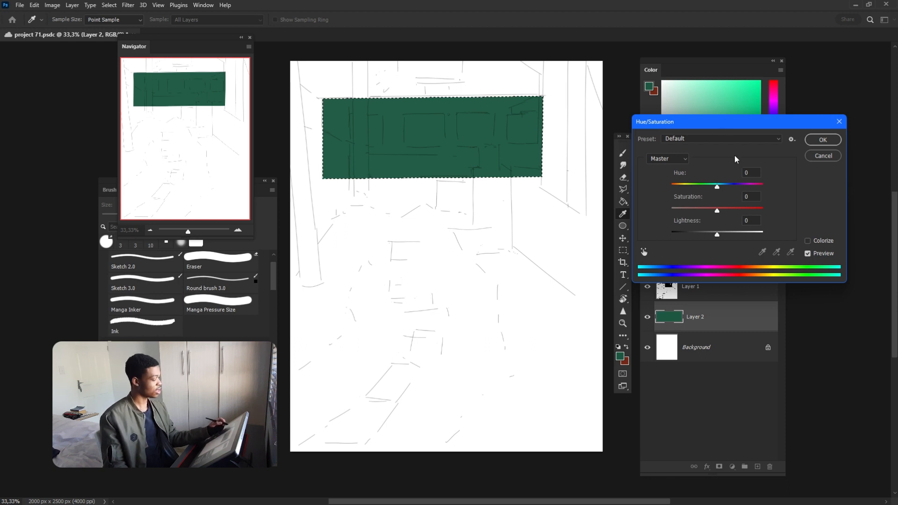
mouse_move(717, 234)
left_mouse_down()
mouse_move(723, 238)
mouse_move(724, 213)
mouse_move(734, 212)
mouse_move(722, 235)
left_mouse_up()
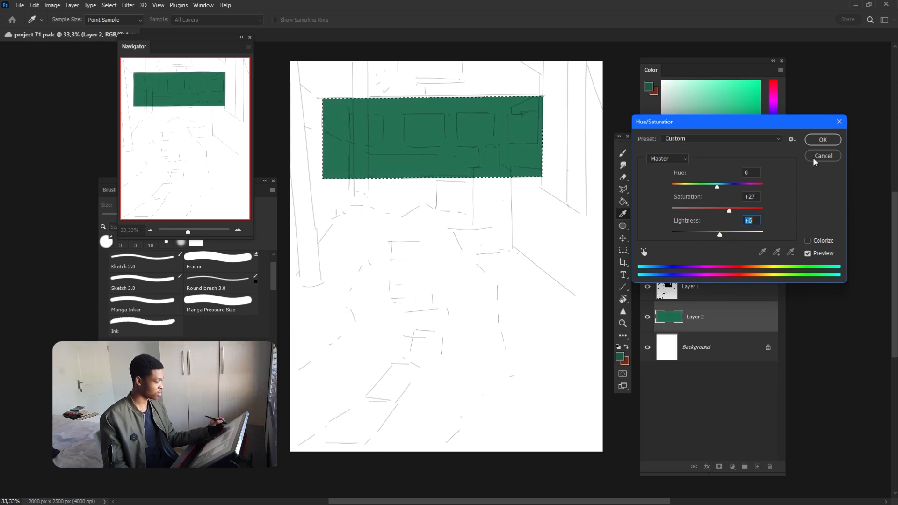
left_click(823, 140)
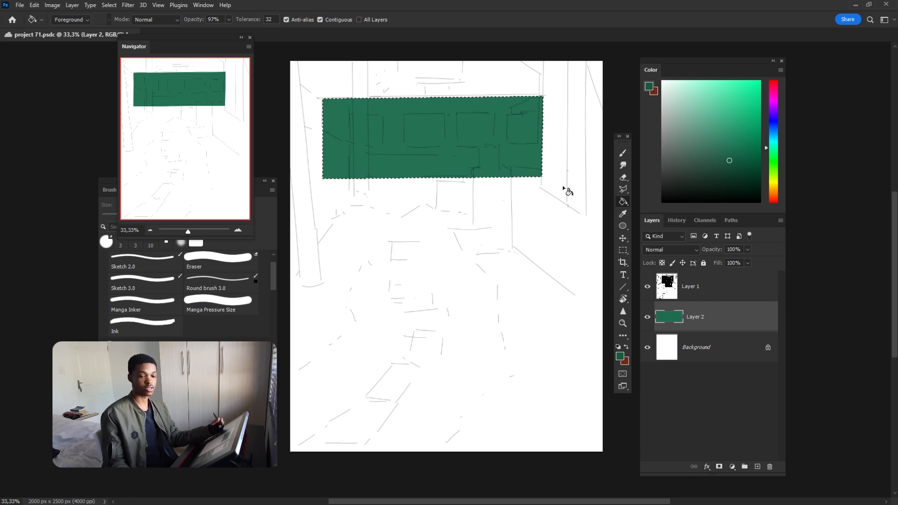
key("ctrl+d")
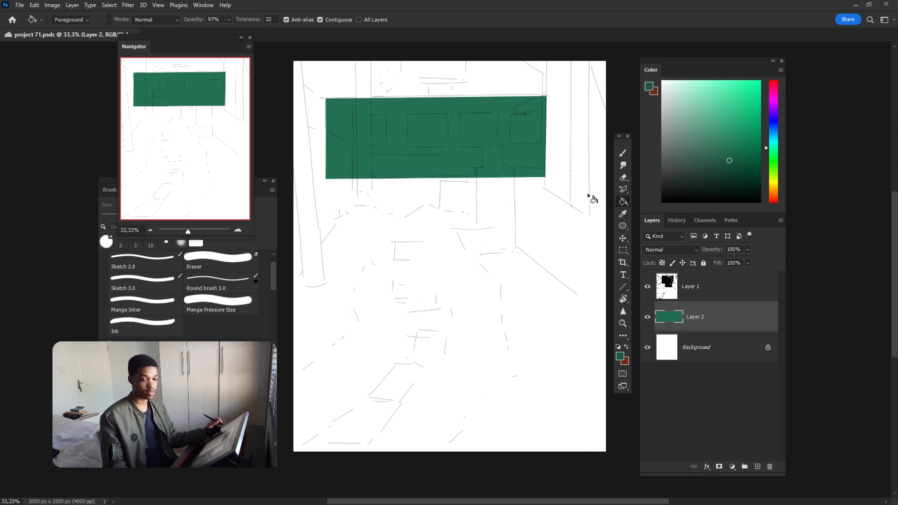
- Add a new layer below the green train layer and choose a dark reddish brown as the foreground colour
left_click(704, 341)
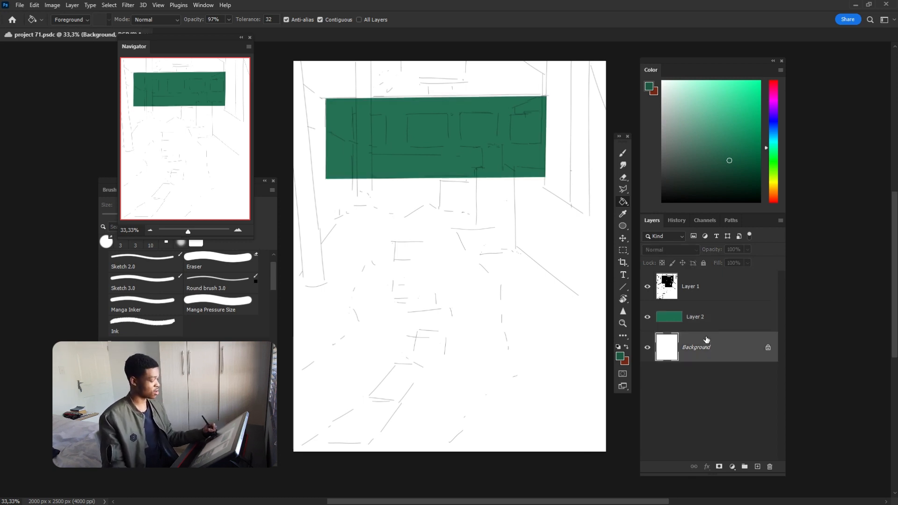
left_click(758, 466)
left_click(623, 188)
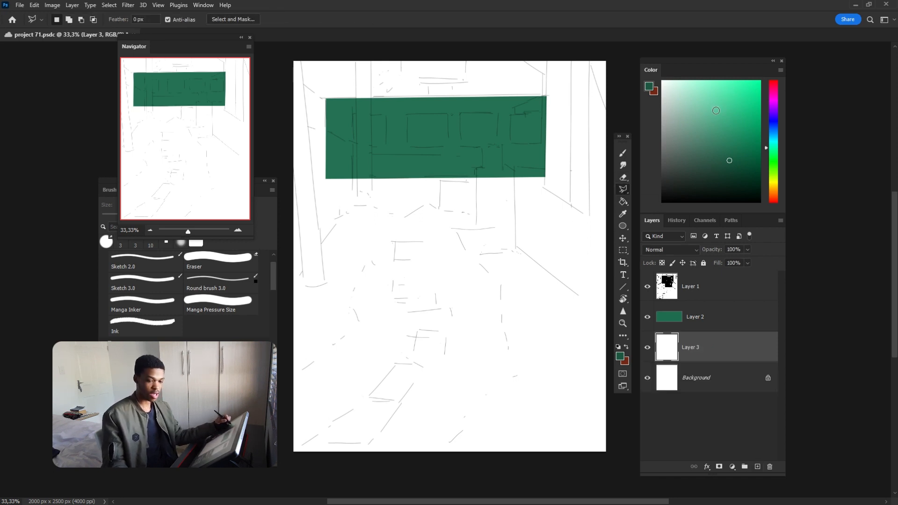
left_click(774, 199)
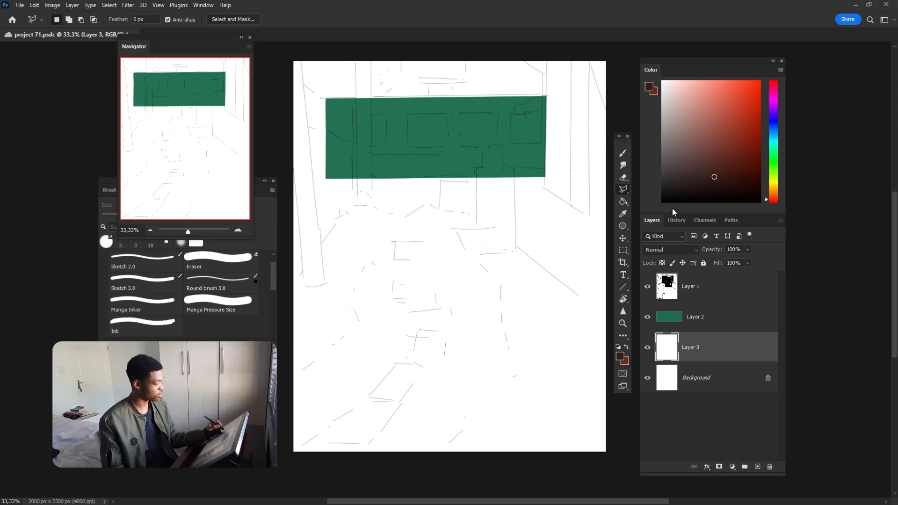
- Outline the strip beneath the train with the Polygonal Lasso, fill it dark brown and nudge it up against the green body
left_click(326, 179)
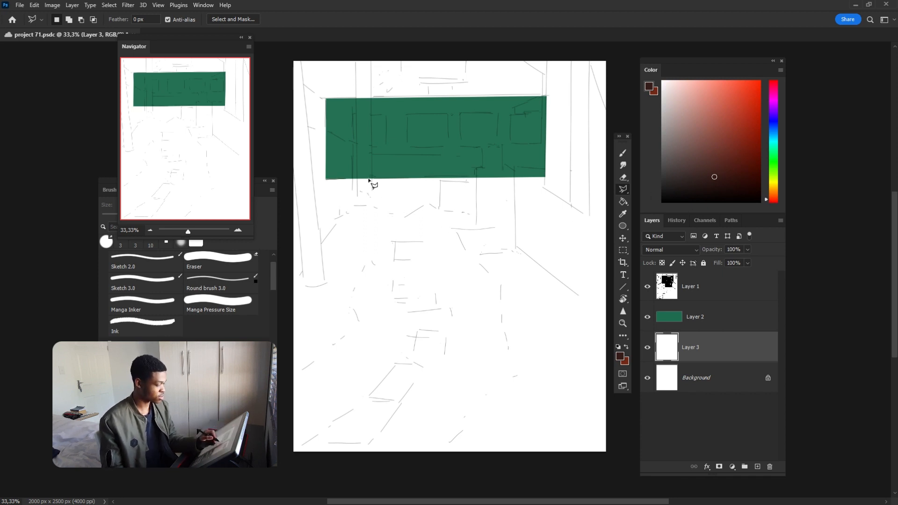
left_click(545, 178)
left_click(546, 219)
left_click(338, 220)
double_click(335, 178)
key("v")
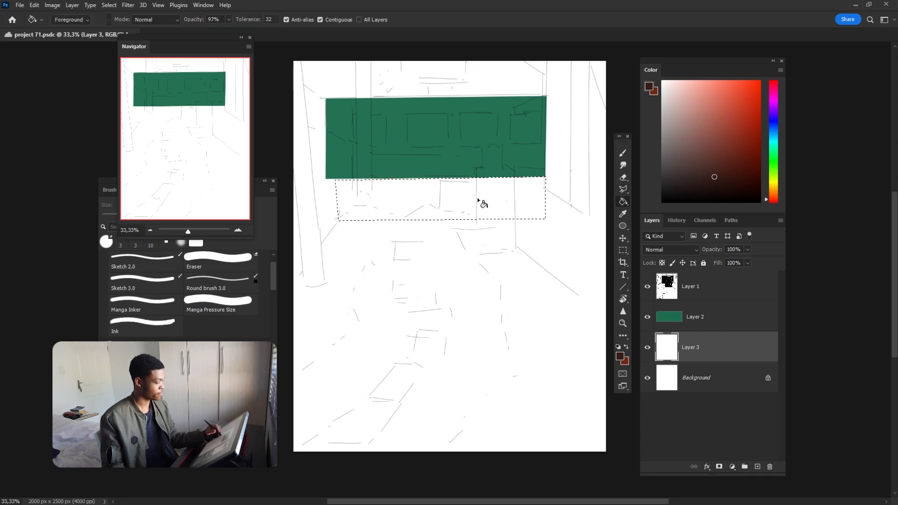
key("alt+BackSpace")
mouse_move(508, 195)
left_mouse_down()
mouse_move(510, 178)
mouse_move(505, 192)
left_mouse_up()
key("ctrl+d")
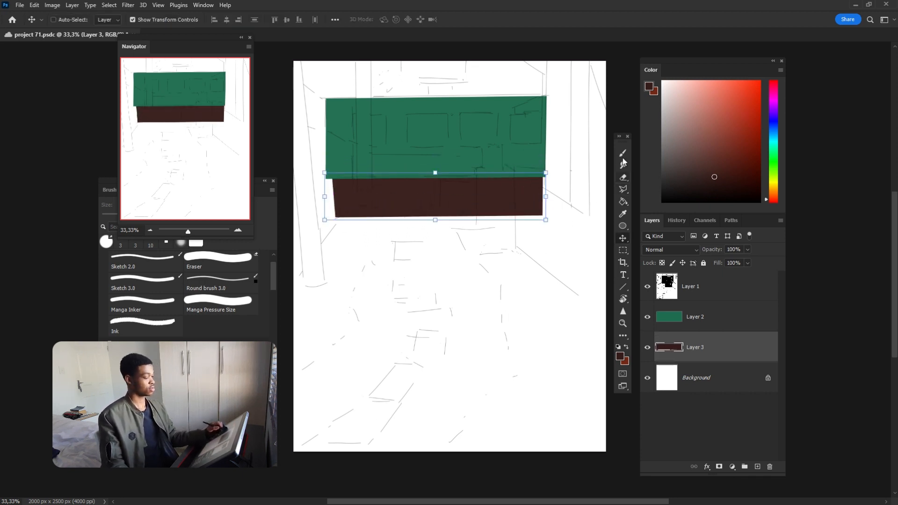
- Add a new layer directly above the Background and outline the area above the train's roof with the Polygonal Lasso
key("b")
left_click_drag(584, 250, 589, 260)
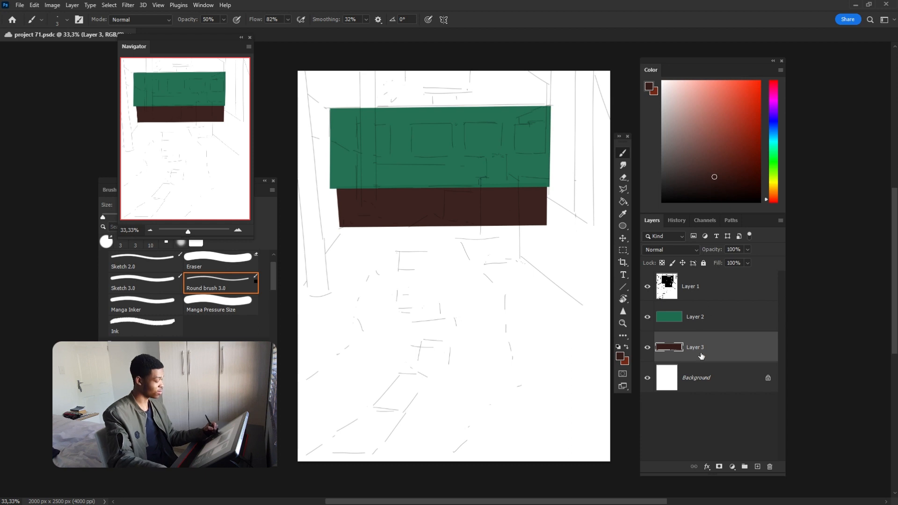
left_click(706, 378)
left_click(756, 468)
left_click(622, 189)
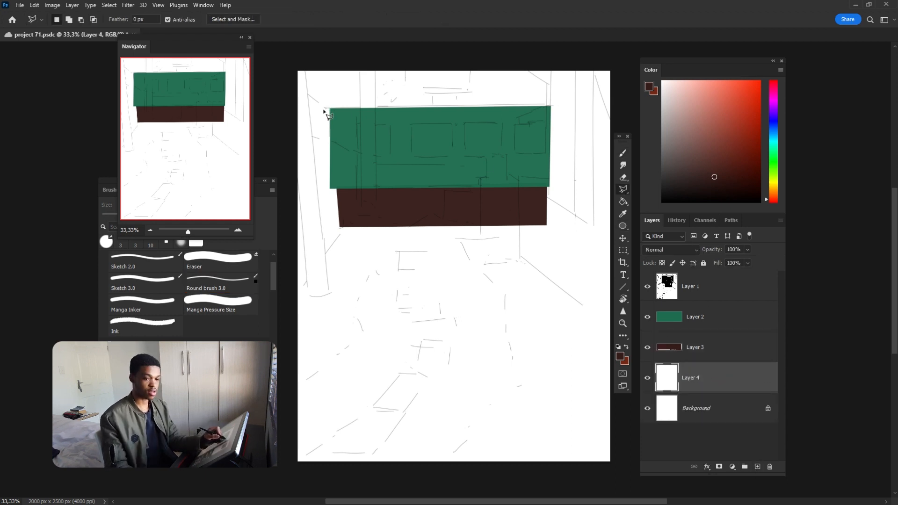
left_click(295, 73)
left_click(327, 108)
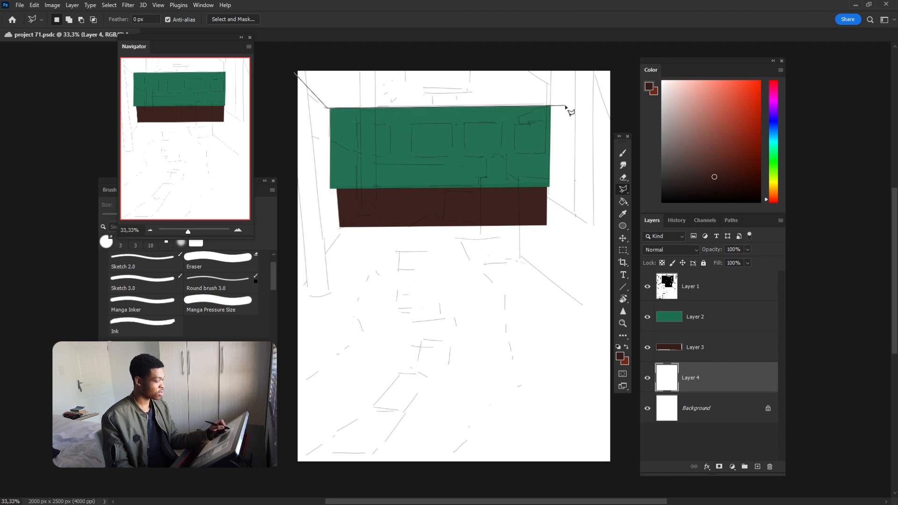
left_click(551, 106)
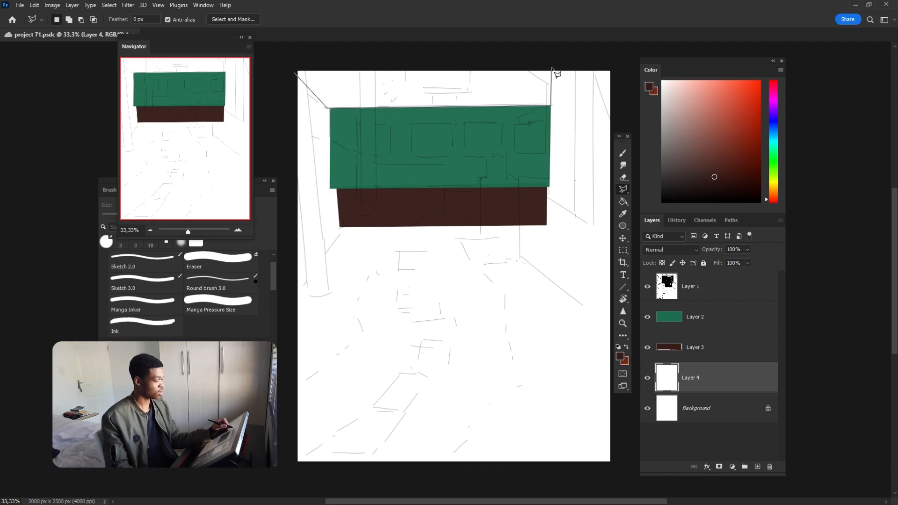
left_click(552, 68)
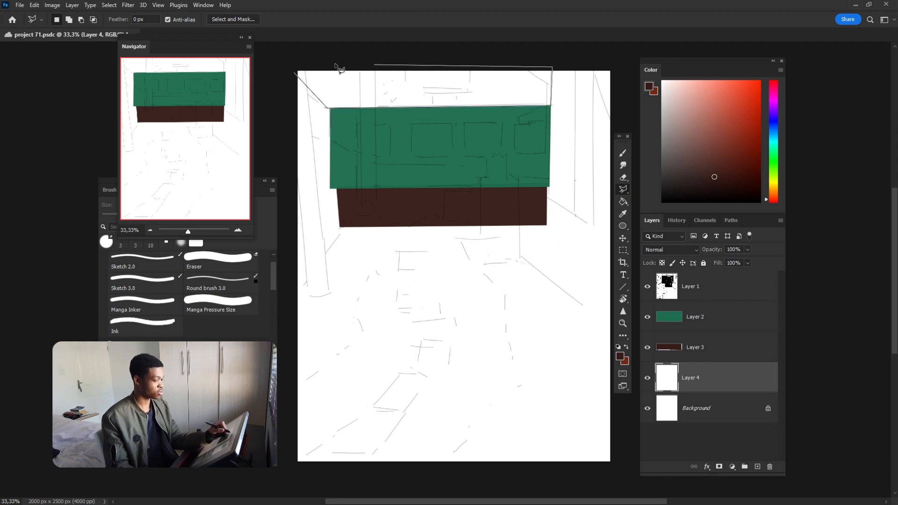
left_click(294, 68)
- Fill the selected area above the train with a light blue on Layer 4
key("g")
left_click(772, 132)
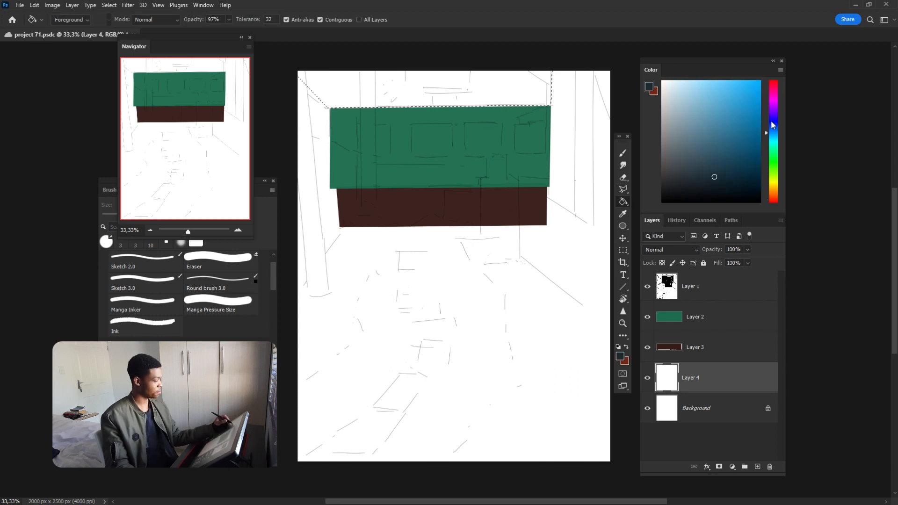
left_click(684, 86)
left_click(774, 126)
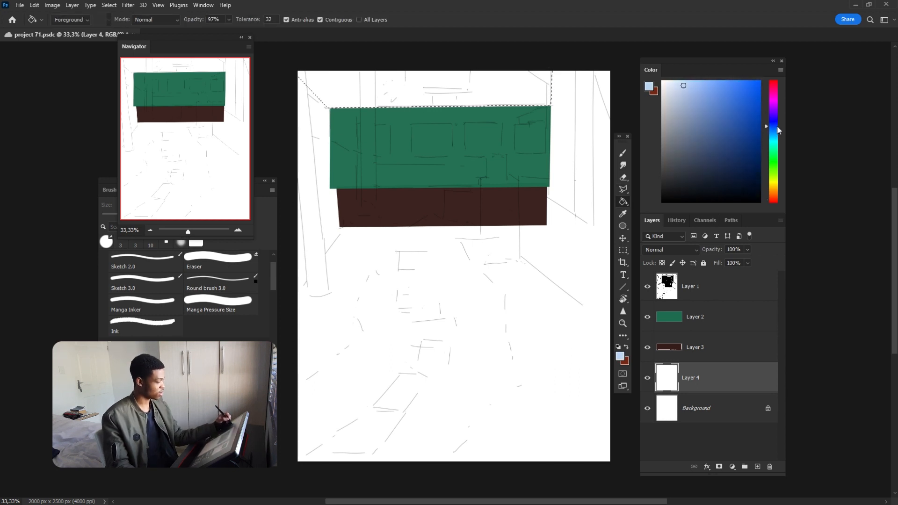
left_click(521, 94)
- Outline the sky's left section with the Polygonal Lasso, fill it with a paler blue on Layer 4, and deselect
key("l")
left_click(672, 79)
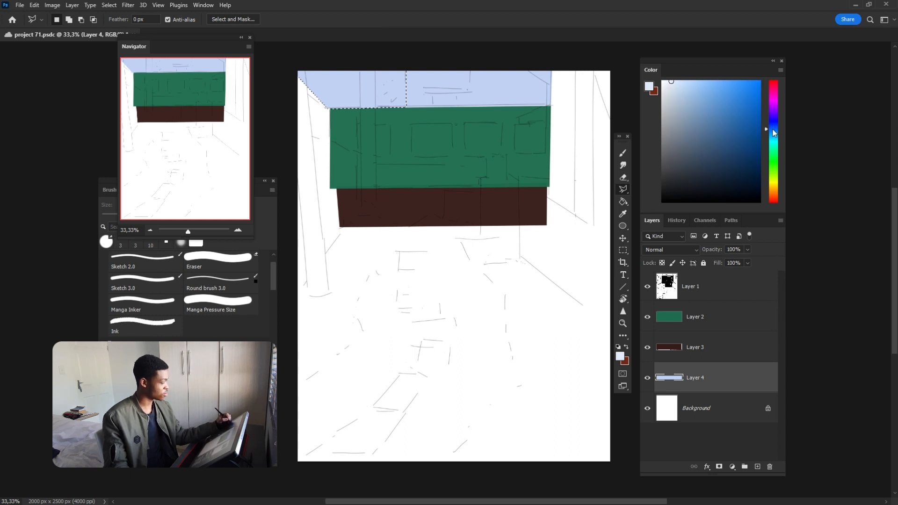
key("g")
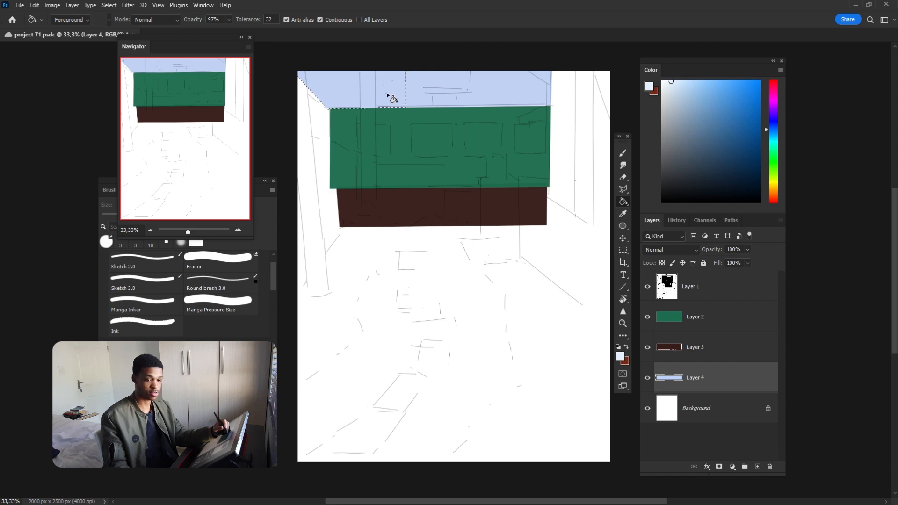
left_click(391, 99)
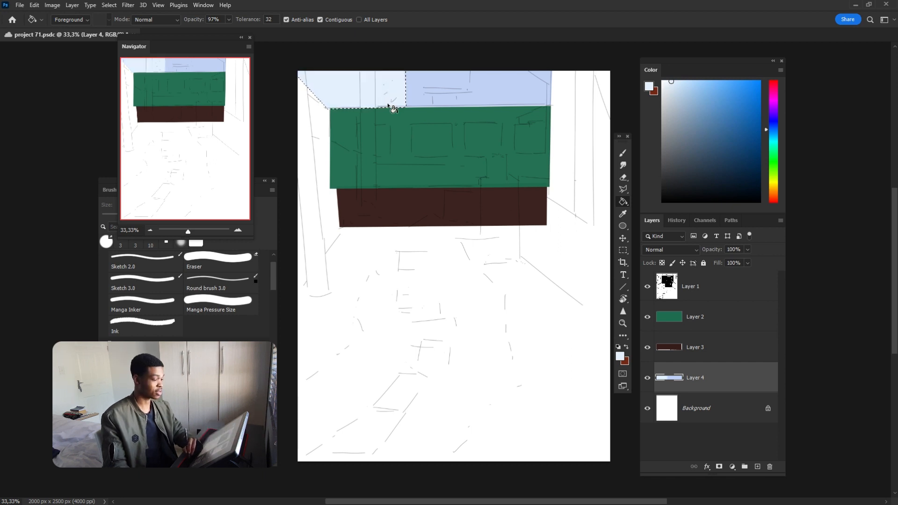
key("ctrl+d")
scroll(564, 275, "right", 1)
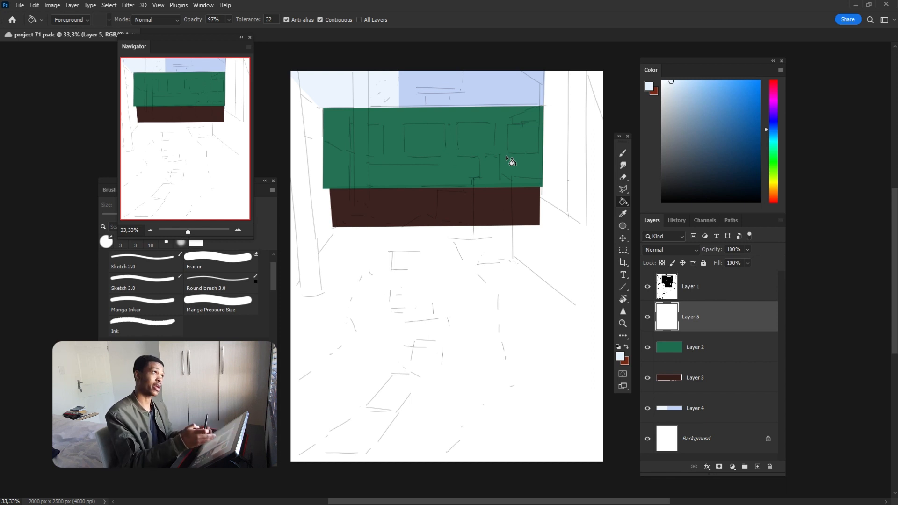
- Outline the small fence panel in front of the train with the Polygonal Lasso on Layer 5
left_click(623, 189)
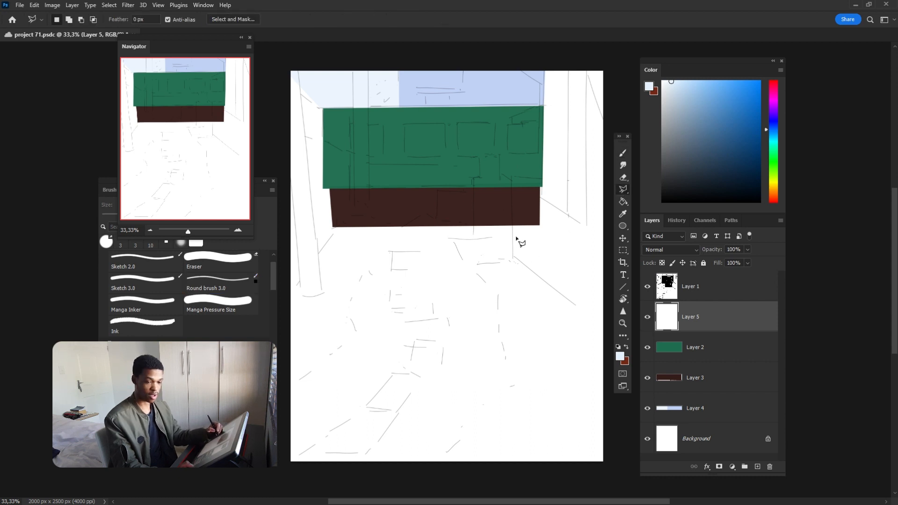
left_click(481, 176)
left_click(478, 156)
left_click(490, 156)
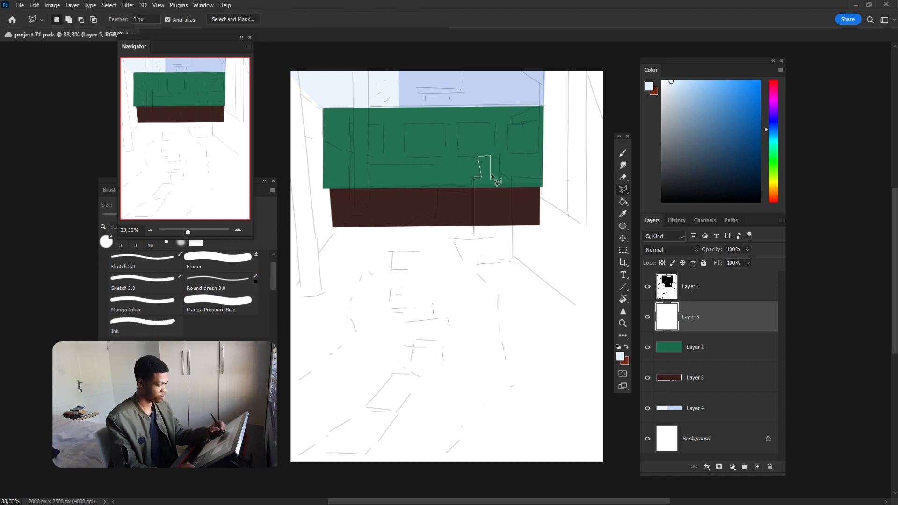
left_click(506, 256)
left_click(493, 255)
left_click(474, 235)
- Fill the small fence panel with brown and refine its tone to a warm mid brown with Hue/Saturation
left_click(623, 201)
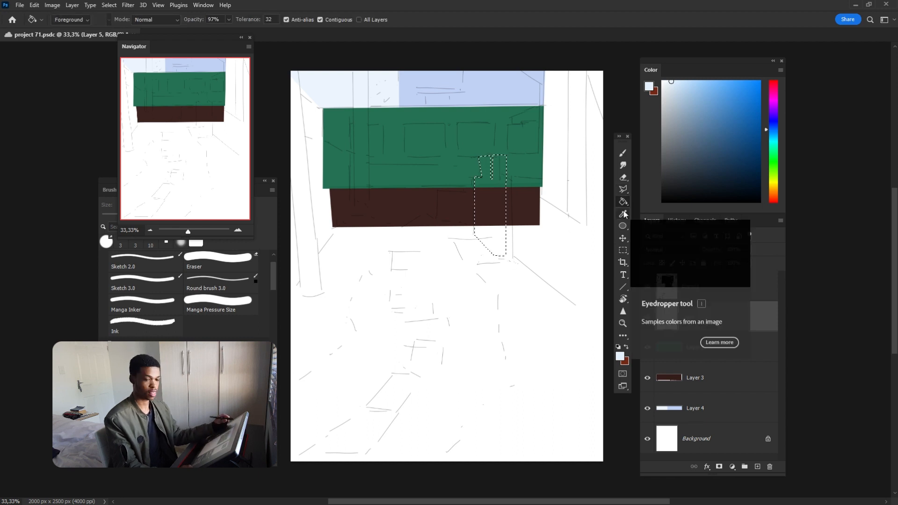
left_click(773, 187)
left_click(707, 157)
left_click(496, 232)
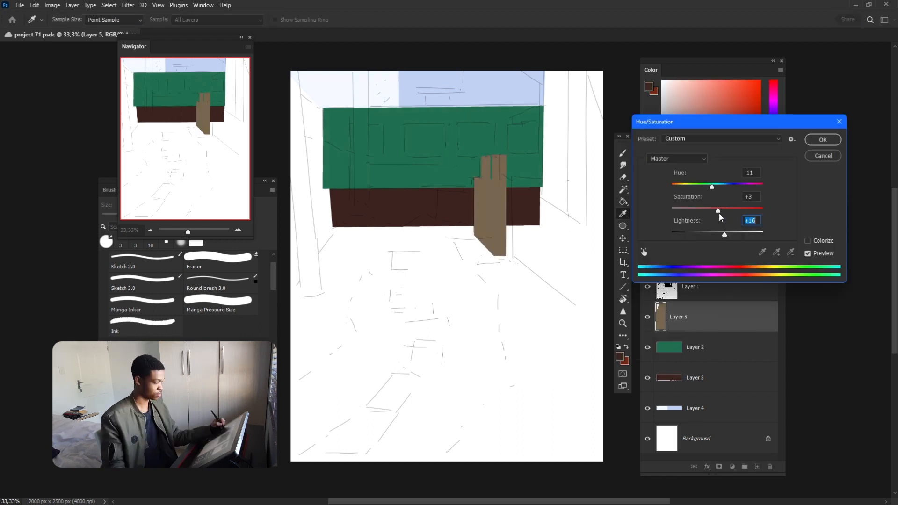
left_click_drag(724, 234, 719, 235)
key("Return")
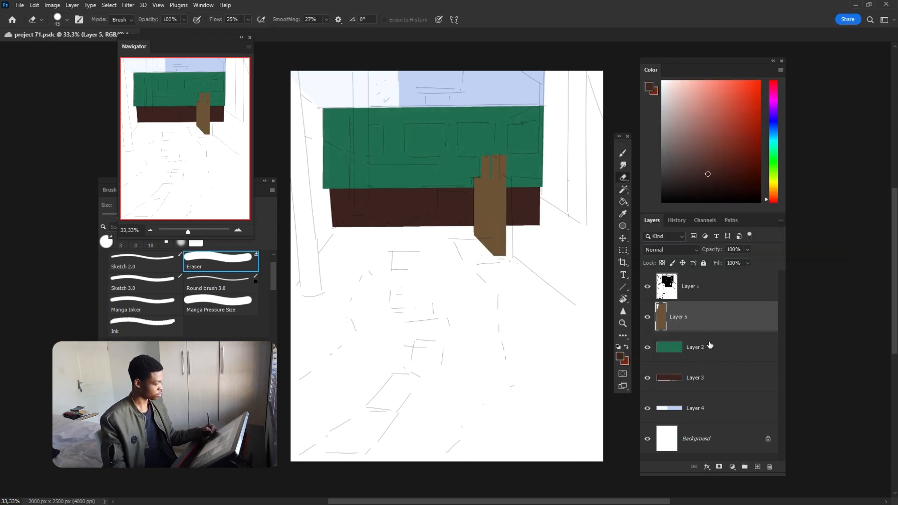
- Outline the large fence on the right side of the path and fill it with the brown sampled from the small panel
key("l")
left_click(513, 257)
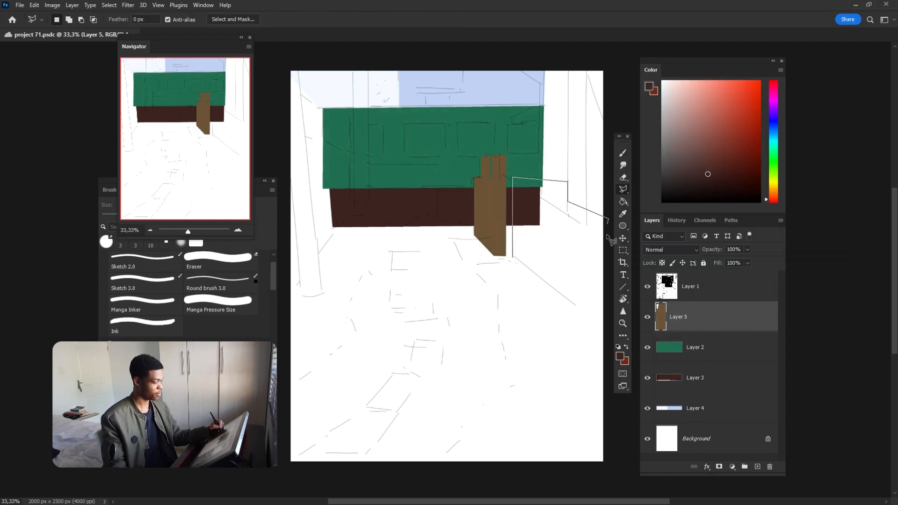
left_click(607, 329)
left_click(513, 256)
left_click(623, 201)
left_click(556, 253)
left_click(494, 224, "alt")
left_click(562, 271)
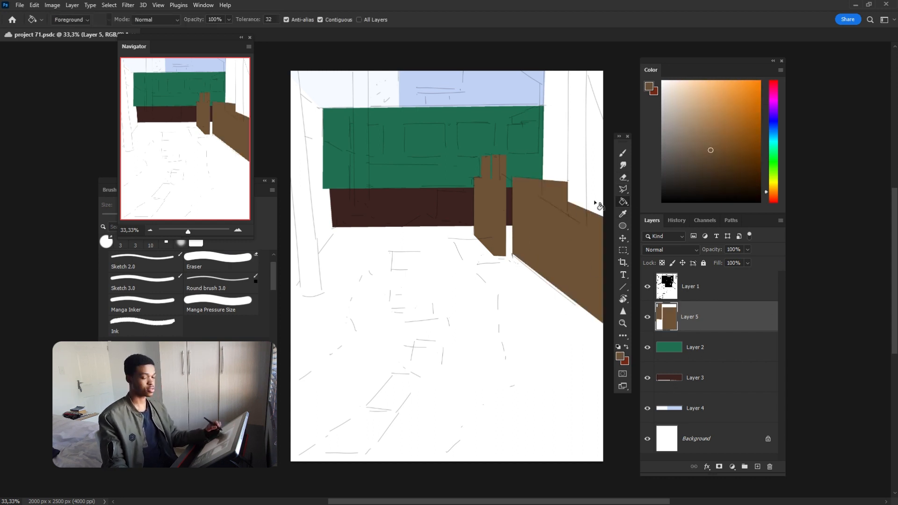
key("e")
left_click_drag(594, 202, 601, 207)
- Add a new layer and outline the left fence down to the path edge with the Polygonal Lasso
key("alt+]")
key("l")
left_click_drag(571, 181, 582, 173)
left_click(757, 466, "ctrl")
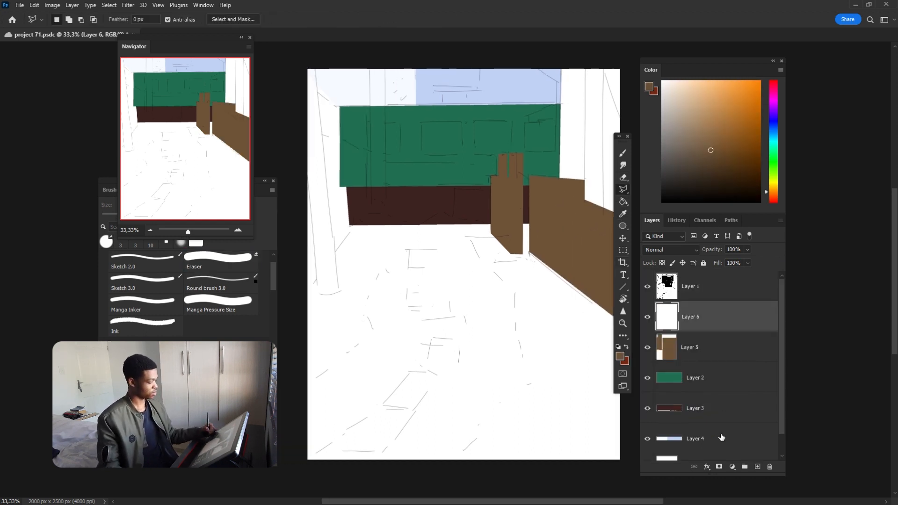
left_click(367, 152)
left_click(366, 215)
left_click(304, 294)
left_click(299, 82)
left_click(340, 107)
left_click(339, 140)
left_click(367, 150)
- Fill the left fence selection with a warm brown on Layer 6 and deselect it
left_click(623, 202)
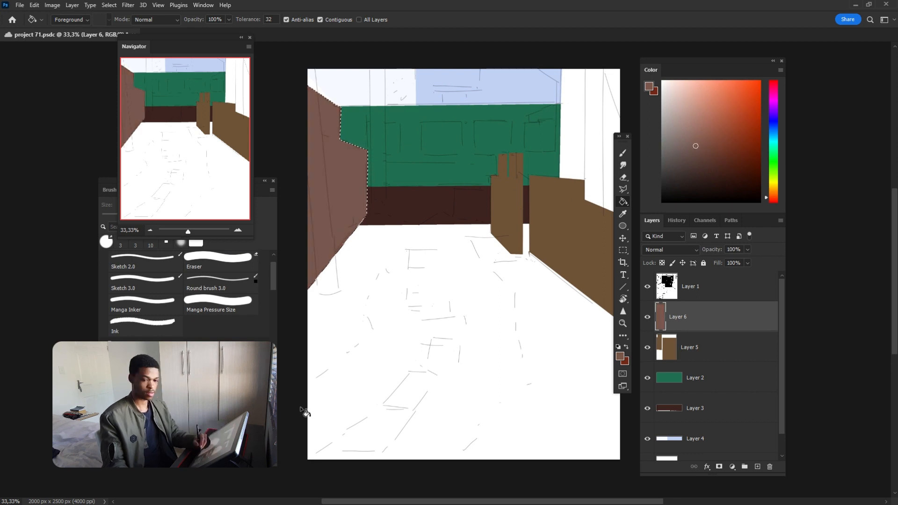
left_click(337, 196)
left_click(773, 193)
left_click(337, 197)
left_click(713, 145)
left_click(336, 196)
key("ctrl+d")
left_click_drag(355, 196, 345, 185)
- Add a new layer above the left fence and outline the upright trunk beside it with the Polygonal Lasso
left_click(757, 466)
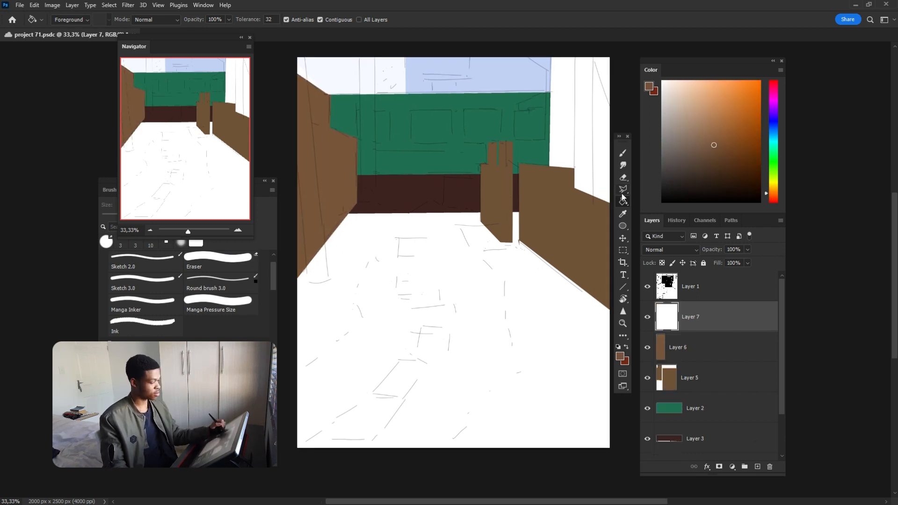
left_click(623, 189)
left_click(360, 52)
left_click(362, 212)
left_click(377, 213)
double_click(379, 51)
- Fill the trunk with a muted grey-brown and extend its base slightly downward with a brush
left_click(623, 201)
left_click(685, 150)
left_click(369, 94)
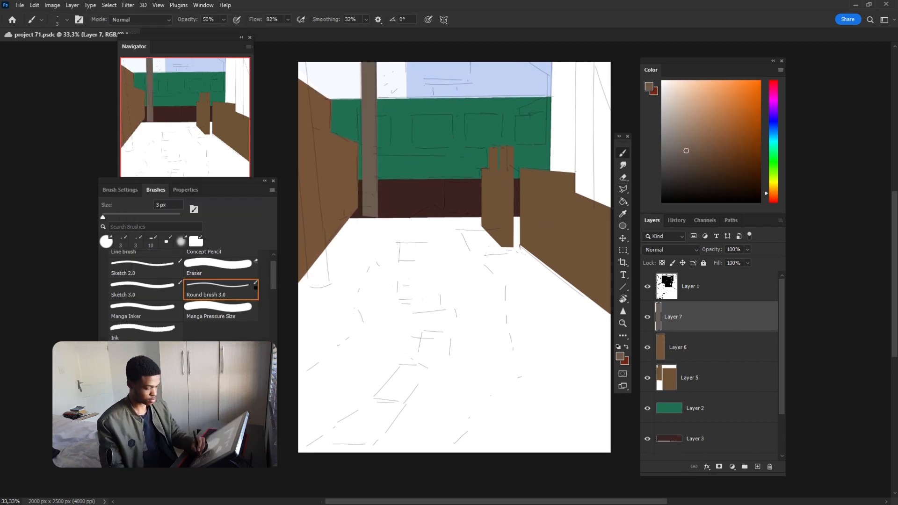
left_click(196, 242)
mouse_move(369, 210)
left_mouse_down()
mouse_move(370, 226)
mouse_move(314, 226)
left_mouse_up()
- Add a new layer beneath the right fence's Layer 5 and outline the area above the fence at the canvas's right edge
left_click(622, 189)
scroll(702, 327, "down", 2)
left_click(665, 323)
left_click(757, 466, "ctrl")
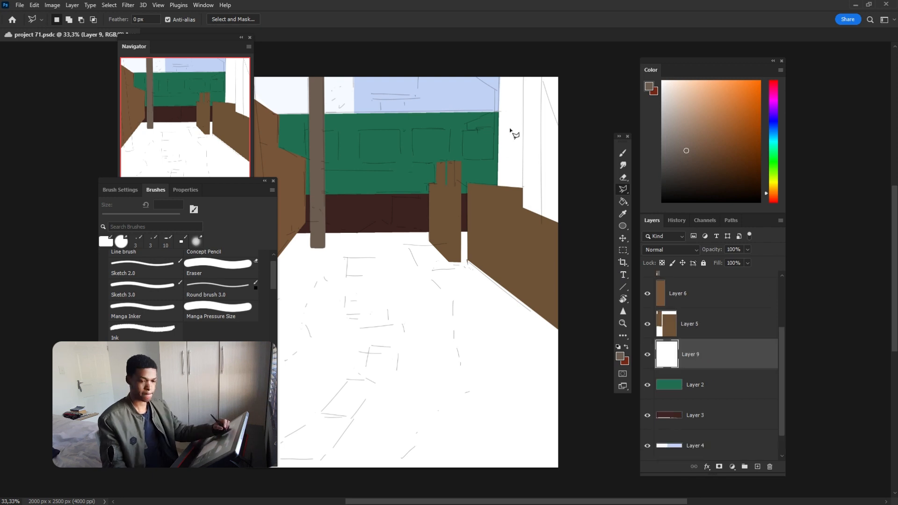
left_click(524, 214)
left_click(524, 51)
left_click(574, 63)
left_click(571, 269)
left_click(524, 213)
- Fill the outlined area above the right fence with a pale warm grey on Layer 9
left_click(622, 201)
left_click(671, 109)
left_click(542, 187)
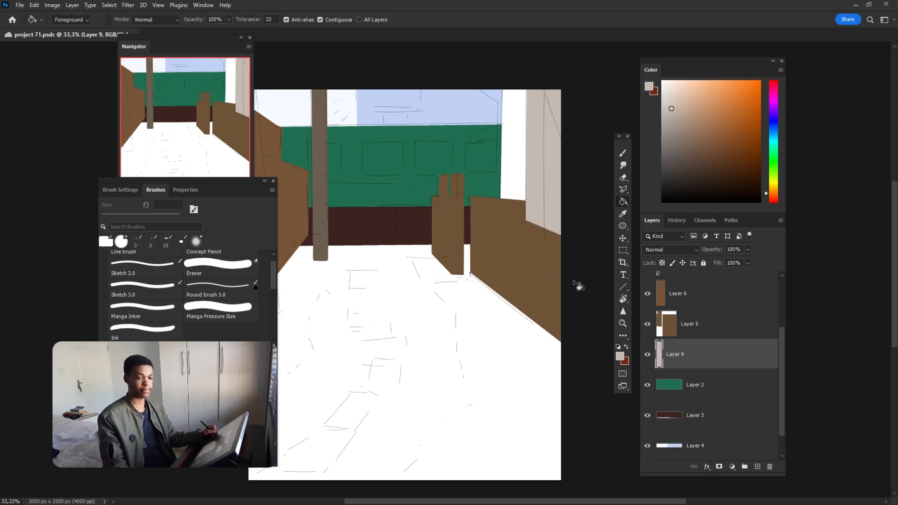
left_click(427, 227)
- Outline a narrow strip along the pale wall's left edge and fill it with the same pale warm grey
key("l")
key("i")
left_click(552, 136)
left_click(517, 80)
left_click(529, 221)
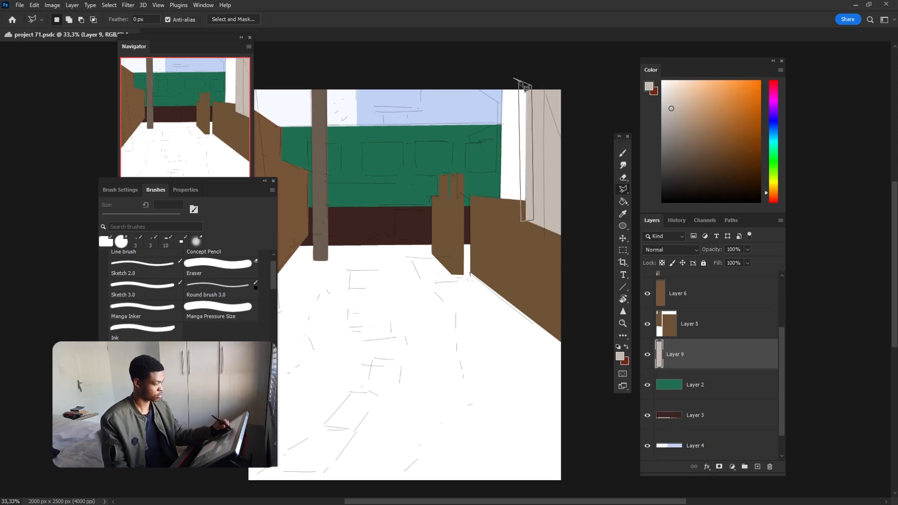
left_click(517, 80)
left_click(623, 202)
left_click(525, 187)
- Extend the pale wall to the train's right end by outlining the remaining gap and filling it with pale grey
left_click(622, 189)
left_click(506, 90)
left_click(507, 230)
double_click(542, 230)
key("g")
left_click(519, 187)
left_click_drag(553, 272, 554, 291)
- Erase the right fence's upper edge on Layer 5 into a continuous slope toward the canvas edge
key("e")
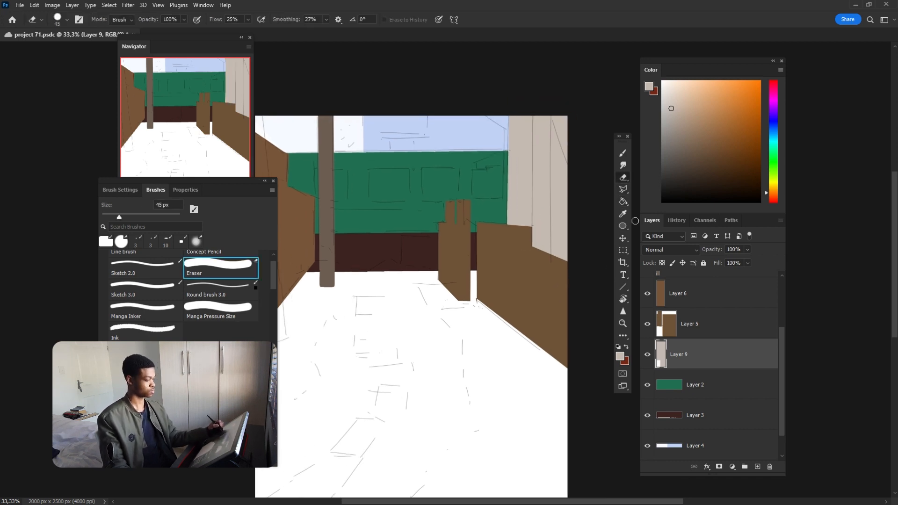
left_click(508, 225, "ctrl")
left_click_drag(510, 226, 530, 241)
left_click_drag(538, 248, 556, 267)
left_click_drag(570, 295, 572, 306)
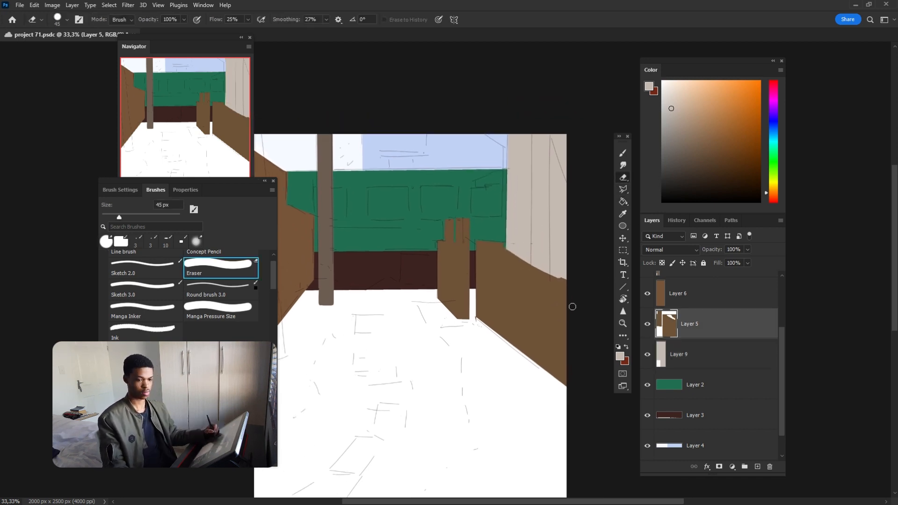
- Outline the wedge above the right fence's slope, fill it with the dark brown sampled from beneath the train, and deselect
key("l")
left_click(488, 242)
left_click(488, 267)
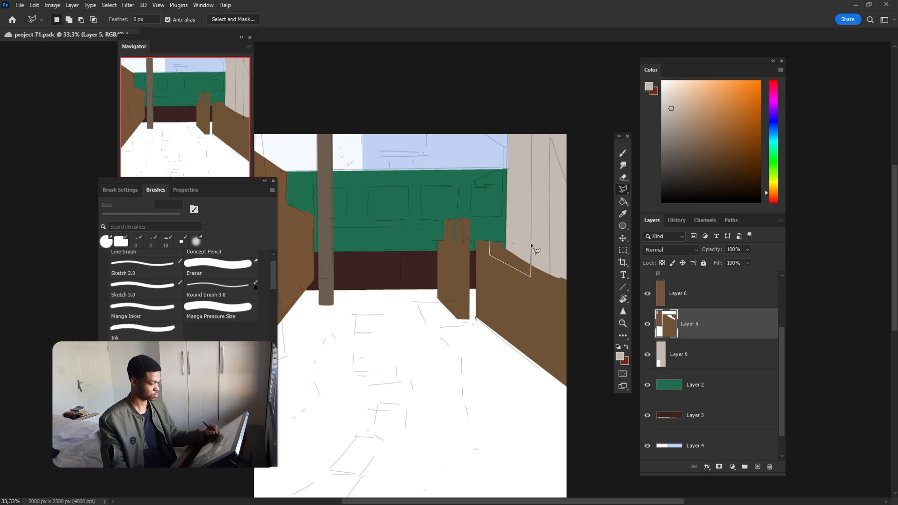
double_click(531, 244)
key("g")
left_click(418, 271, "alt")
left_click(514, 257)
left_click(647, 354)
left_click(647, 354)
left_click_drag(781, 354, 781, 315)
key("ctrl+d")
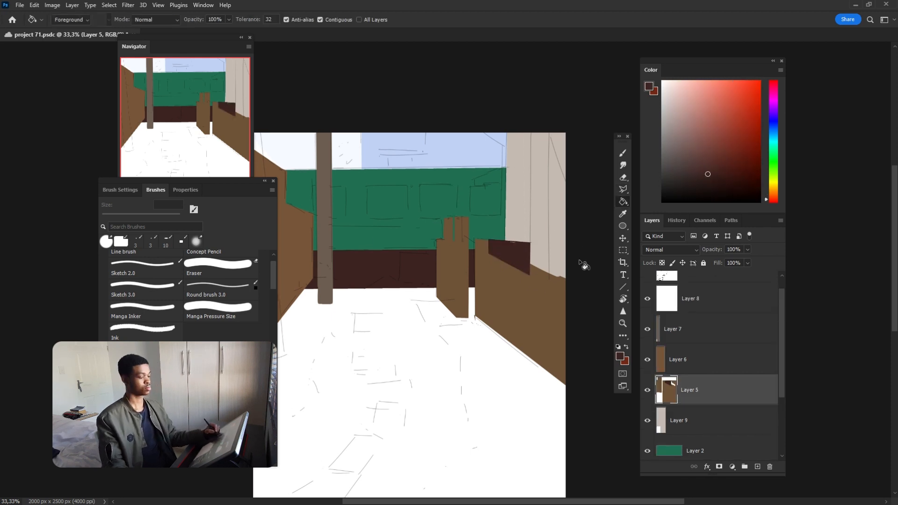
- Add a new layer above the pale wall's Layer 9 and outline the thin post and slanted beam along the wall's left edge
key("b")
left_click(563, 297, "alt")
left_click(663, 410)
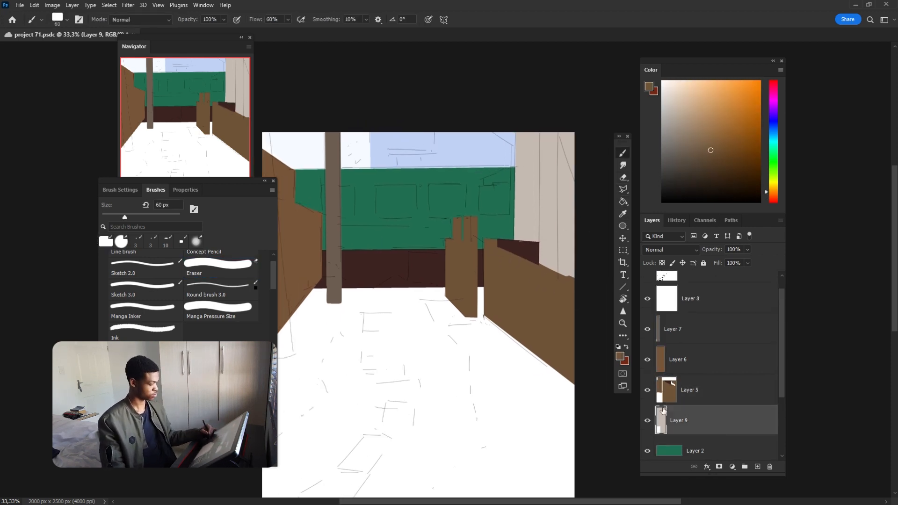
key("ctrl+shift+alt+n")
key("l")
left_click(516, 130)
left_click(514, 241)
left_click(509, 238)
double_click(520, 147)
- Fill the thin post and beam with a reddish brown on Layer 10 and adjust its tone with Hue/Saturation
key("g")
left_click(773, 197)
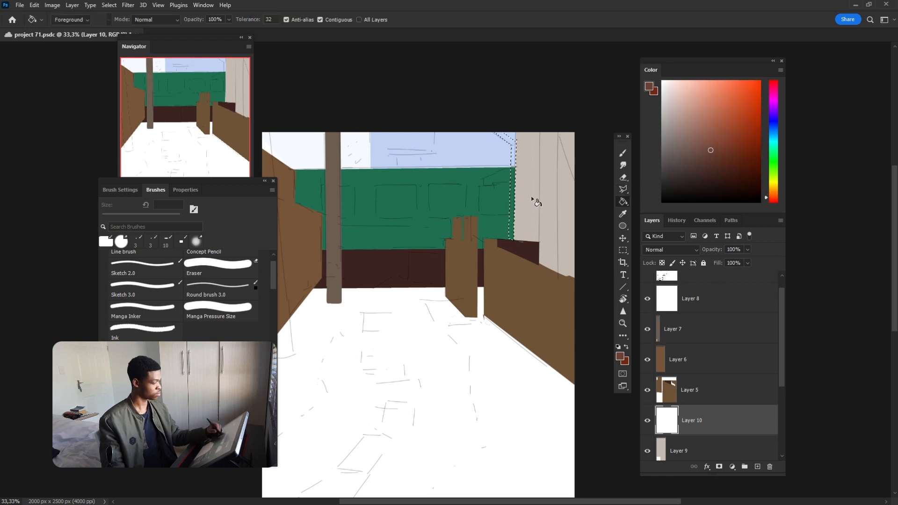
left_click(513, 200)
key("ctrl+u")
left_click_drag(718, 185, 711, 185)
left_click_drag(717, 233, 714, 236)
key("Return")
scroll(418, 315, "left", 1)
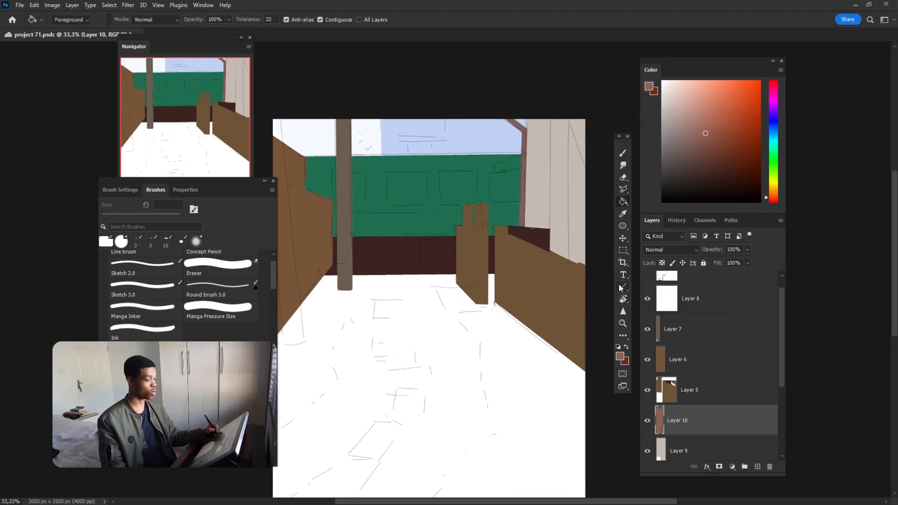
- Outline the strip across the top of the pale wall on Layer 9 and fill it with a dark reddish brown
left_click(648, 450)
left_click(647, 451)
left_click(666, 450)
key("l")
left_click(532, 157)
double_click(590, 149)
key("g")
left_click(695, 153)
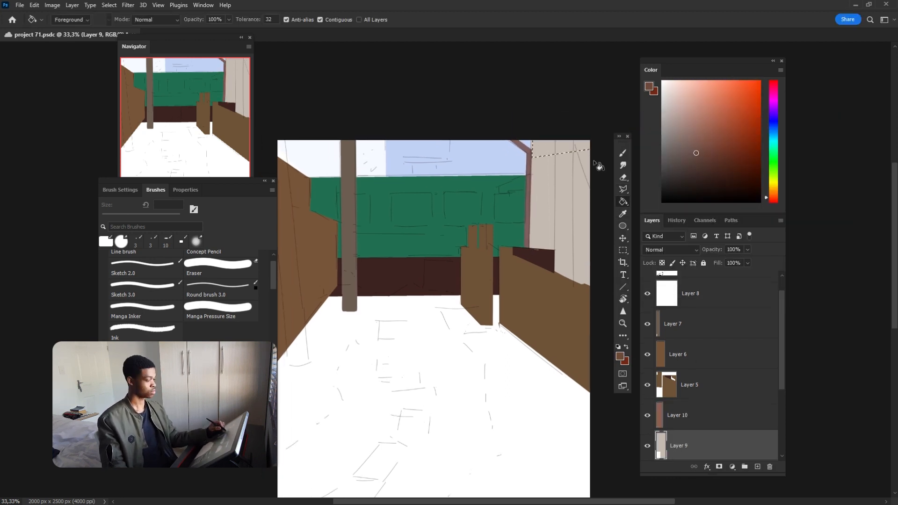
left_click(537, 142)
- Sample the pale wall colour and brush it along the lower edge of the brown strip
key("i")
left_click(541, 183)
key("b")
left_click_drag(535, 157, 587, 145)
key("l")
left_click_drag(587, 288, 607, 243)
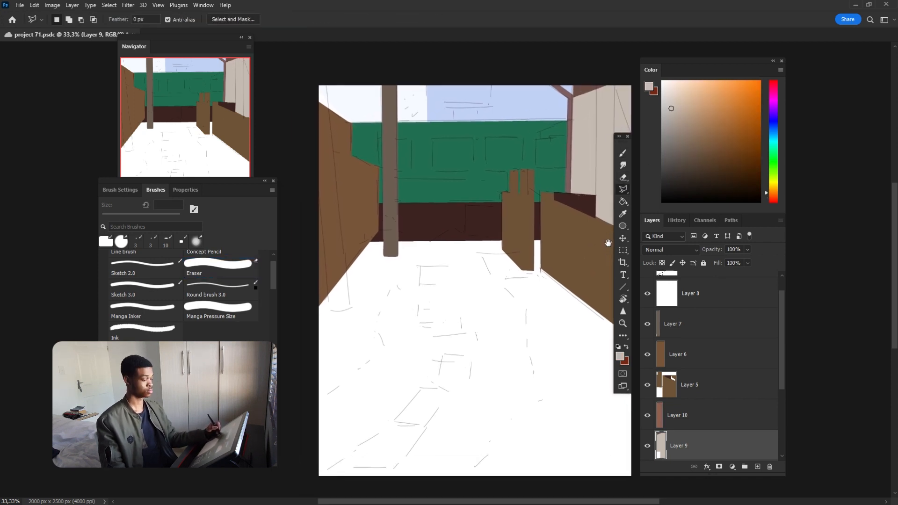
- Lasso the small fence panel on Layer 5 and scale it slightly smaller with Free Transform
left_click(678, 384)
left_click(623, 190)
left_click_drag(542, 201, 538, 281)
key("ctrl+t")
left_click_drag(544, 309, 533, 282)
left_click_drag(514, 224, 523, 236)
left_click(622, 153)
left_click_drag(584, 231, 597, 219)
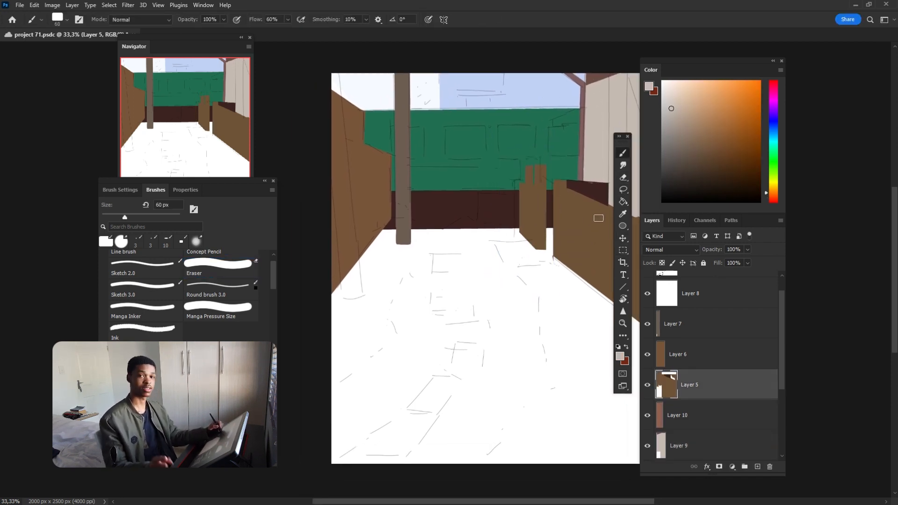
- Add a new layer above Layer 7 and outline the slanted foreground trunk at the canvas's left edge
left_click_drag(586, 253, 612, 240)
left_click(682, 324)
left_click(757, 466)
left_click(623, 189)
left_click(364, 60)
left_click(388, 287)
left_click(368, 290)
left_click(345, 66)
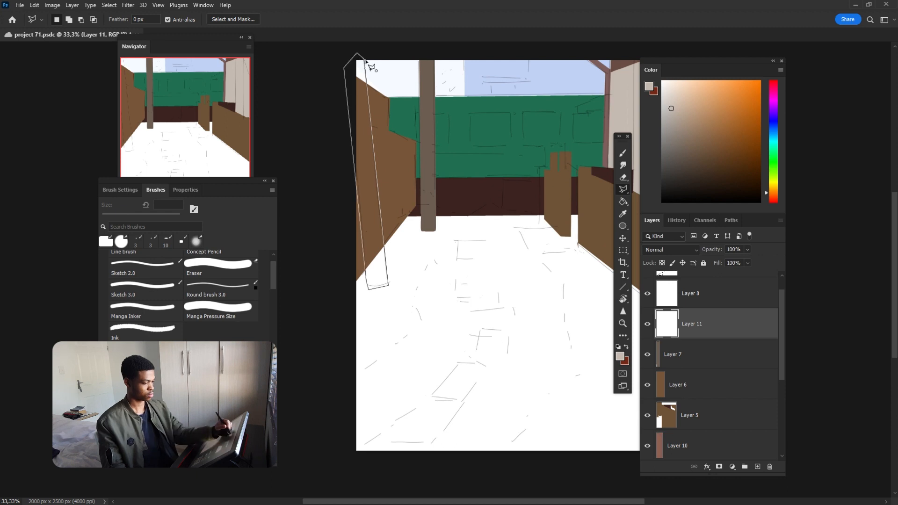
left_click(364, 60)
- Fill the foreground trunk with pale grey, lighten it to off-white with Hue/Saturation, and deselect
key("g")
left_click(380, 241)
key("ctrl+u")
mouse_move(717, 234)
left_mouse_down()
mouse_move(780, 231)
mouse_move(758, 234)
left_mouse_up()
left_click(820, 140)
key("ctrl+d")
left_click_drag(601, 186, 595, 176)
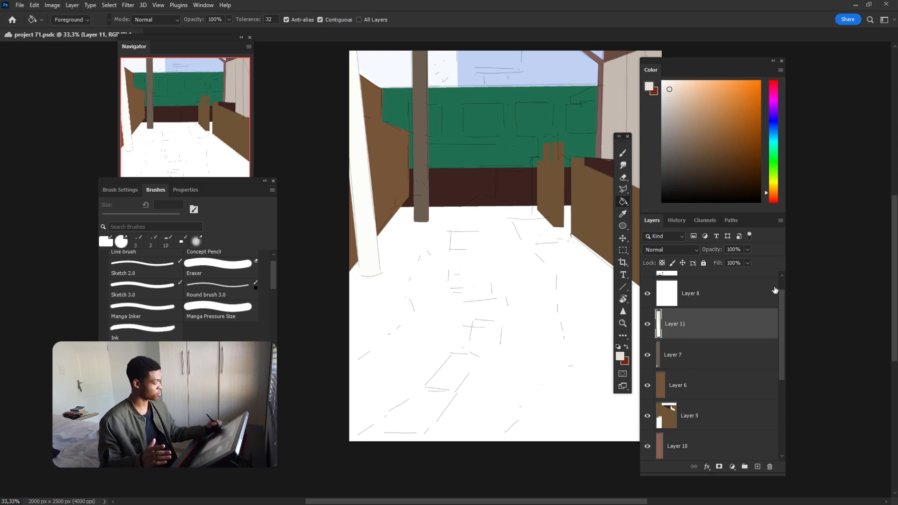
- Select Layer 8 and ready the Paint Brush preset at a size of 400 px
scroll(757, 309, "up", 1)
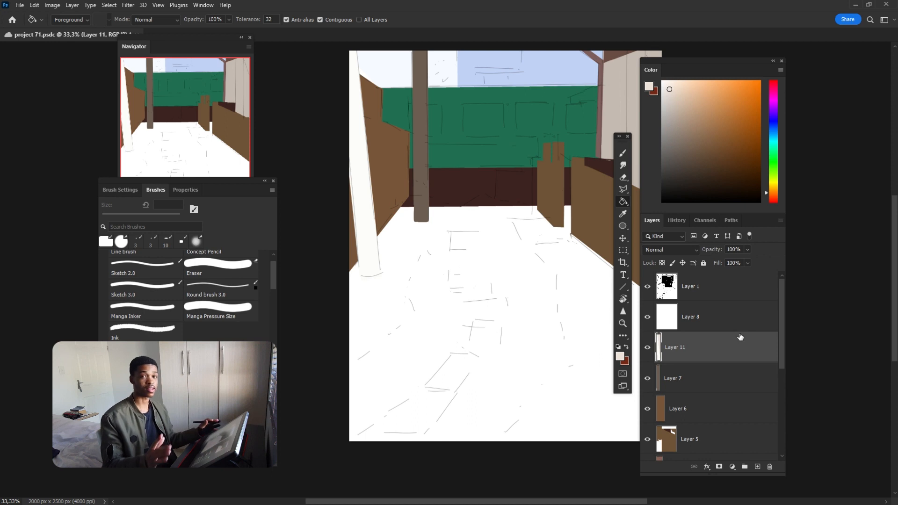
left_click(732, 322)
key("b")
mouse_move(538, 284)
left_mouse_down()
mouse_move(519, 273)
mouse_move(475, 282)
left_mouse_up()
scroll(264, 261, "down", 3)
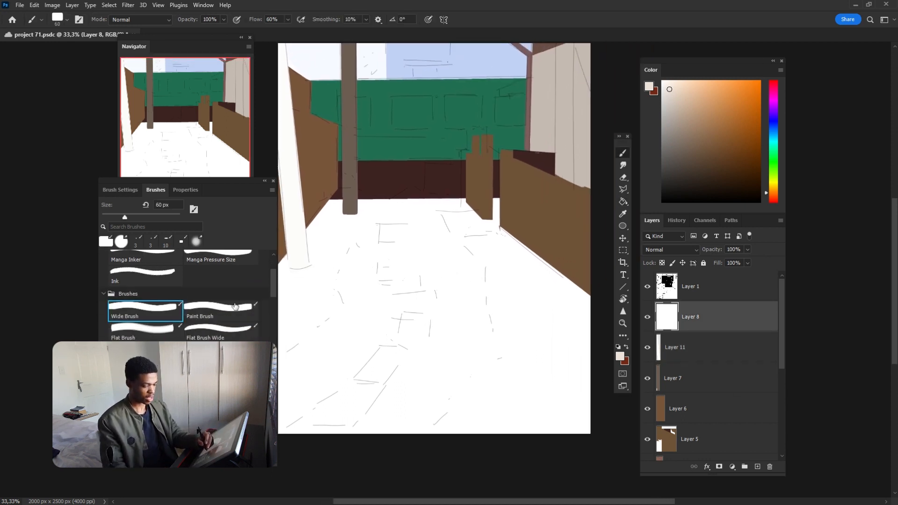
left_click(220, 310)
scroll(266, 308, "down", 1)
left_click(244, 327)
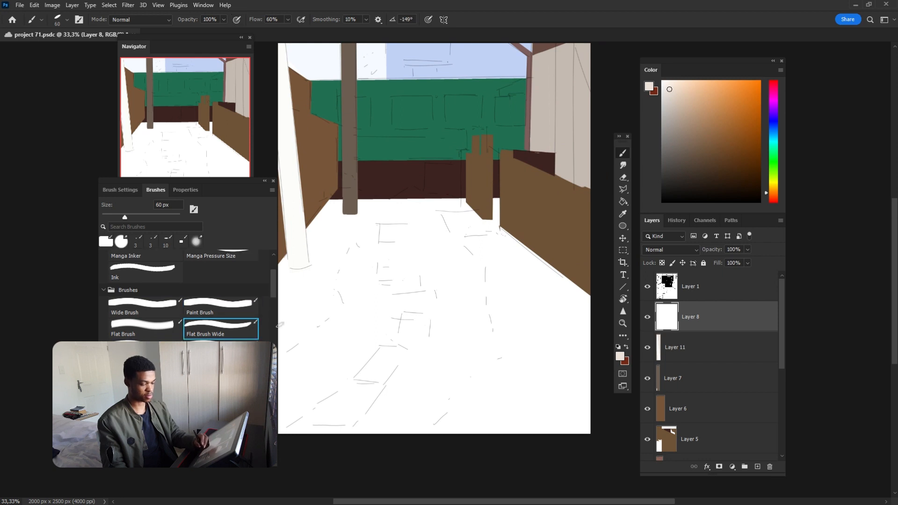
left_click_drag(437, 352, 492, 430)
key("[")
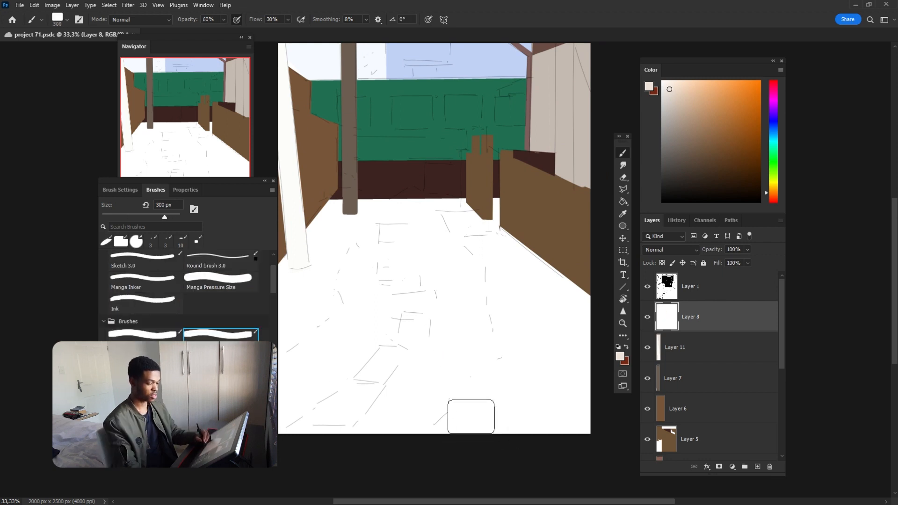
key("]")
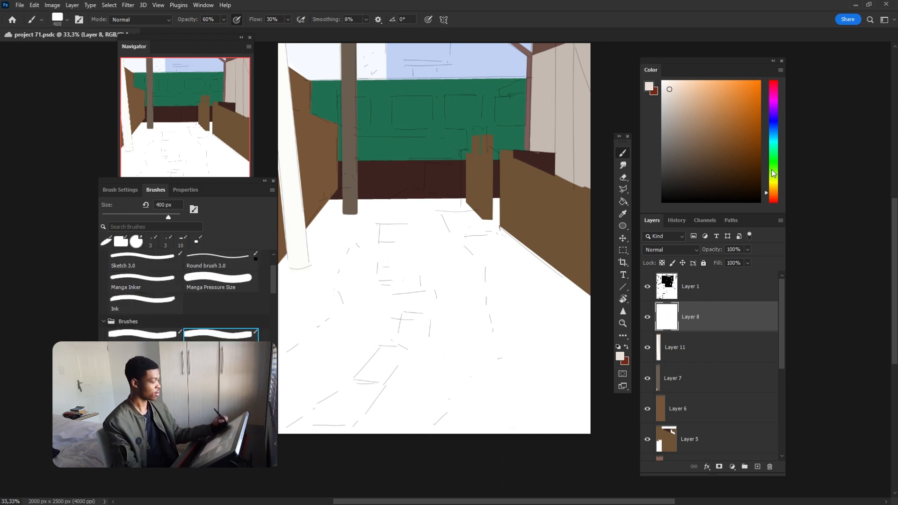
- Paint the right-hand lawn light green on Layer 8, shift it to yellow-green with Hue/Saturation, and extend it up to the fence
mouse_move(774, 173)
left_mouse_down()
mouse_move(772, 152)
mouse_move(775, 158)
left_mouse_up()
left_click(718, 94)
left_click_drag(511, 351, 527, 391)
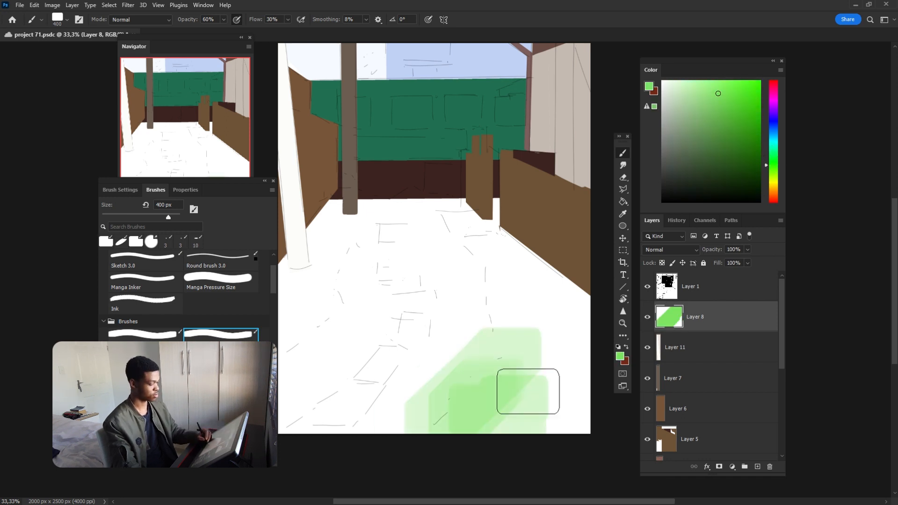
key("ctrl+u")
left_click_drag(716, 187, 706, 211)
key("Return")
left_click(487, 397, "alt")
mouse_move(542, 351)
left_mouse_down()
mouse_move(521, 300)
mouse_move(507, 379)
mouse_move(497, 361)
mouse_move(557, 280)
left_mouse_up()
left_click_drag(295, 328, 294, 287)
key("ctrl+z")
key("ctrl+z")
- Add a new layer directly above the green train layer and paint yellow-green grass along the left side and below the train
scroll(673, 356, "down", 5)
left_click(647, 355)
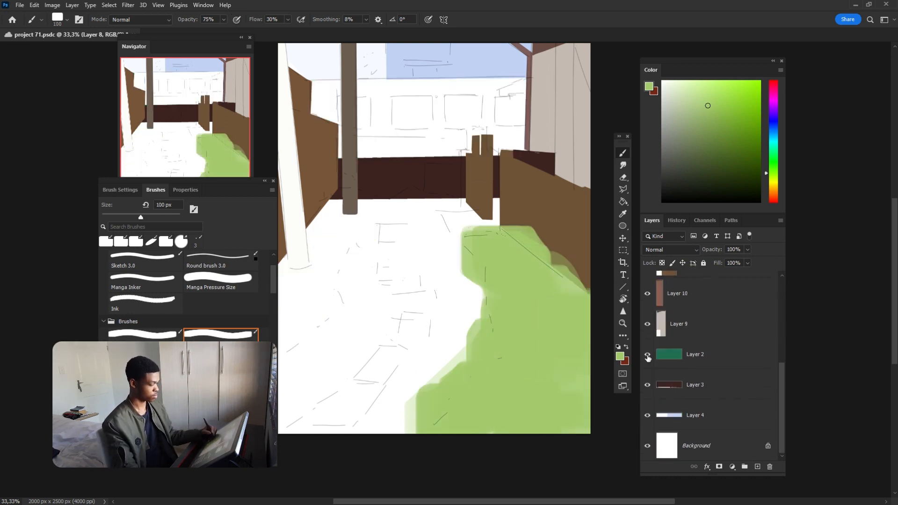
left_click(647, 355)
left_click(757, 466)
mouse_move(294, 334)
left_mouse_down()
mouse_move(288, 292)
mouse_move(417, 210)
mouse_move(468, 203)
mouse_move(457, 207)
left_mouse_up()
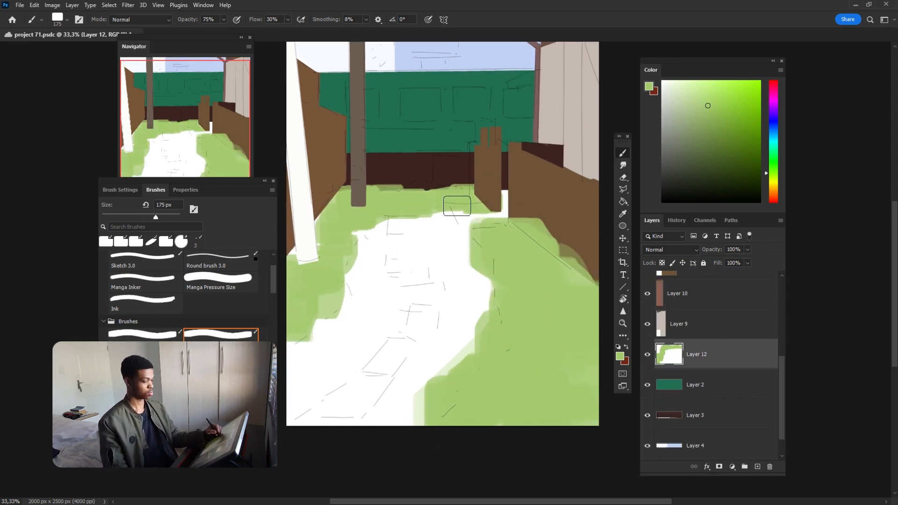
- Erase the green overspill along the lower edge of the right fence on Layer 8
key("e")
left_click_drag(781, 374, 789, 306)
left_click(693, 304)
left_click_drag(517, 219, 472, 221)
left_click_drag(781, 318, 788, 393)
left_click(696, 381)
left_click(692, 316)
left_click_drag(514, 227, 574, 268)
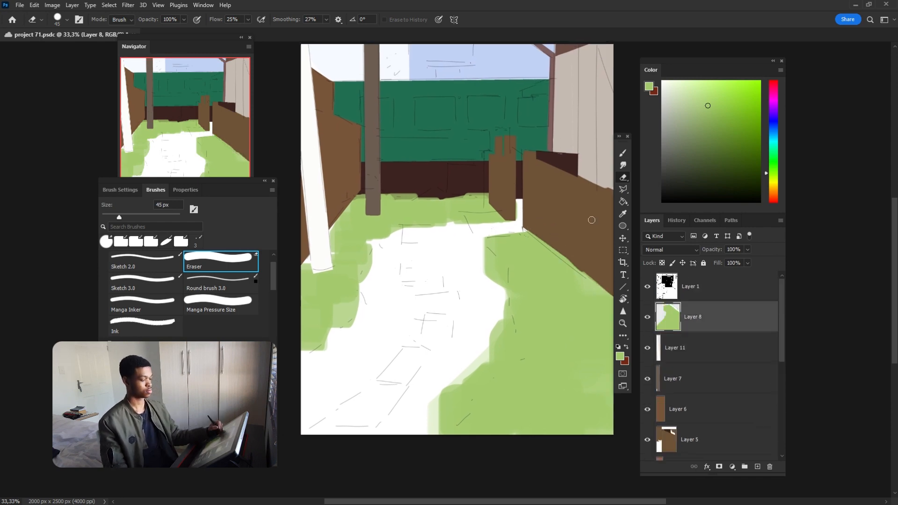
- Brush more green on Layer 12 along the grass edge beneath the train
left_click(697, 359)
key("b")
left_click_drag(368, 193, 458, 216)
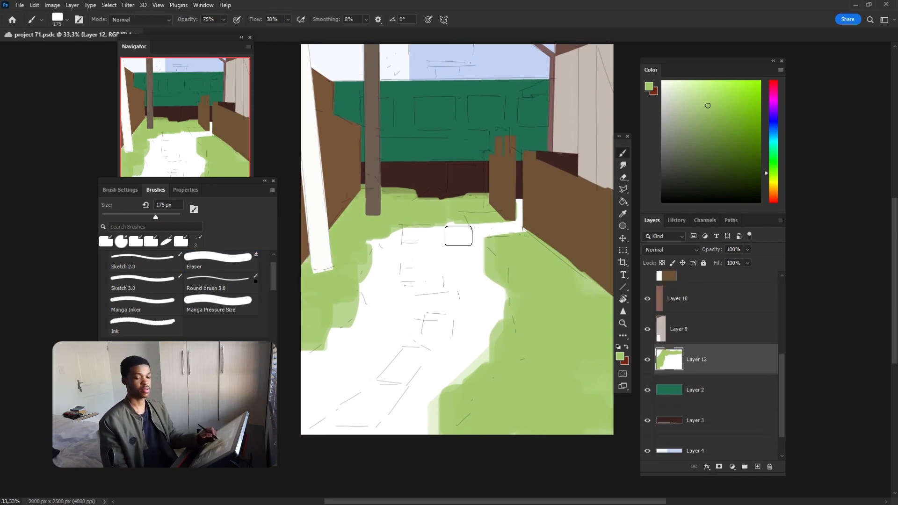
left_click_drag(403, 215, 422, 210)
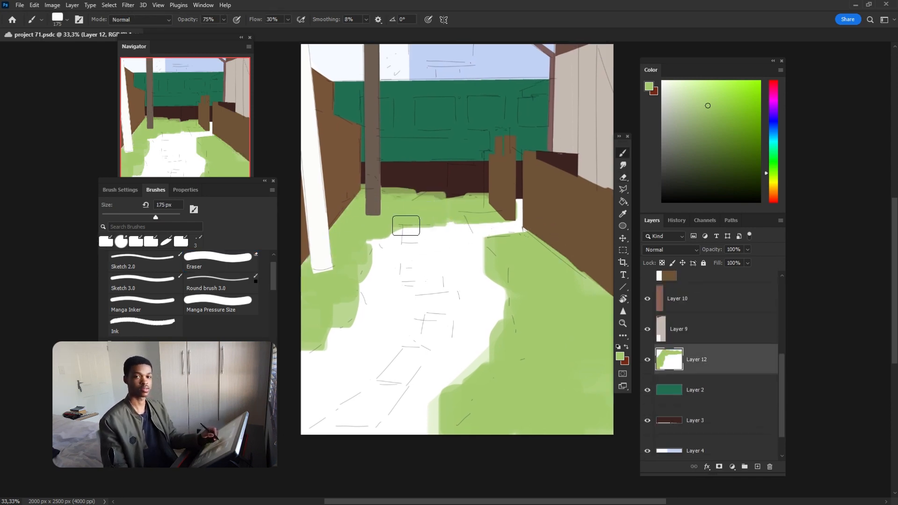
- Lasso the pathway area on the Background copy layer and fill it with olive brown
key("l")
scroll(764, 293, "up", 5)
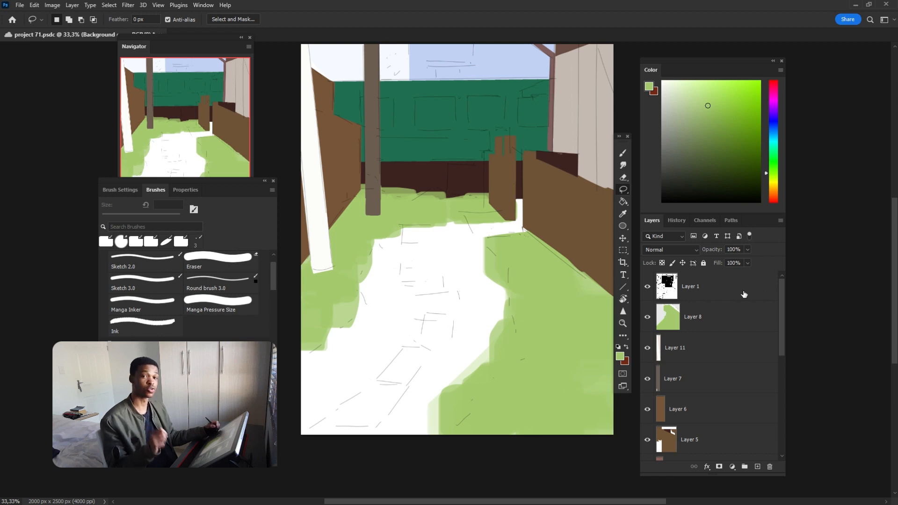
mouse_move(781, 282)
left_mouse_down()
mouse_move(782, 389)
mouse_move(772, 402)
mouse_move(784, 297)
left_mouse_up()
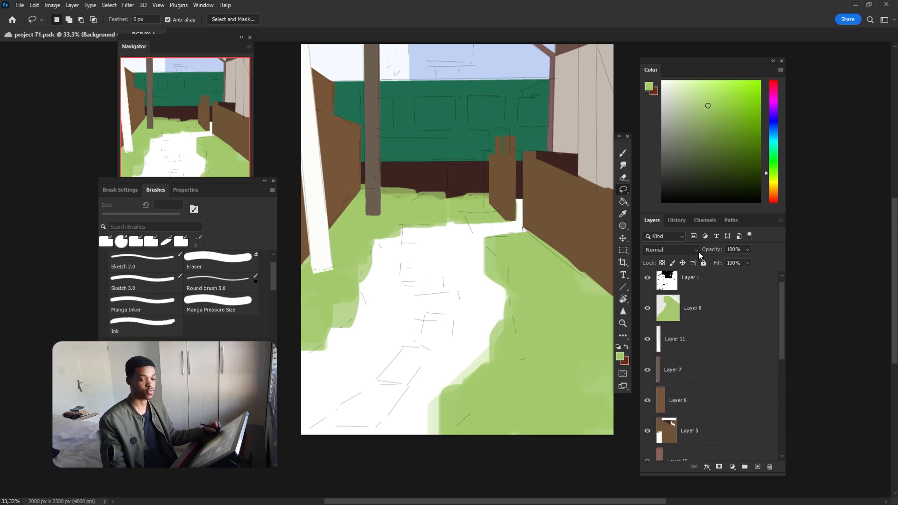
left_click_drag(541, 237, 566, 228)
mouse_move(322, 348)
left_mouse_down()
mouse_move(537, 335)
mouse_move(308, 439)
left_mouse_up()
key("g")
left_click(695, 142)
left_click(444, 304)
- Refill the path with a pale beige, shift it to pinkish beige with Hue/Saturation, and deselect
left_click(775, 182)
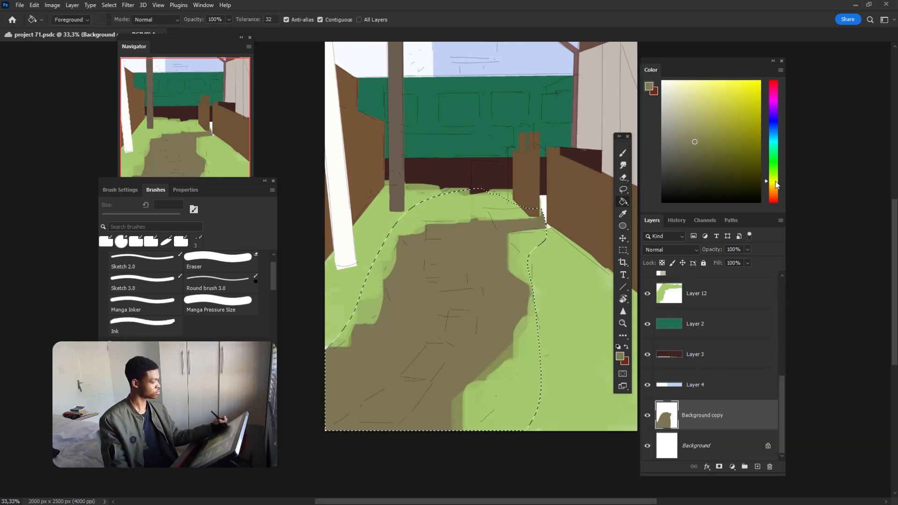
left_click(774, 185)
left_click(675, 101)
left_click(515, 281)
key("ctrl+u")
left_click_drag(717, 186, 706, 186)
left_click(824, 138)
key("ctrl+d")
mouse_move(562, 301)
left_mouse_down()
mouse_move(571, 316)
mouse_move(555, 317)
left_mouse_up()
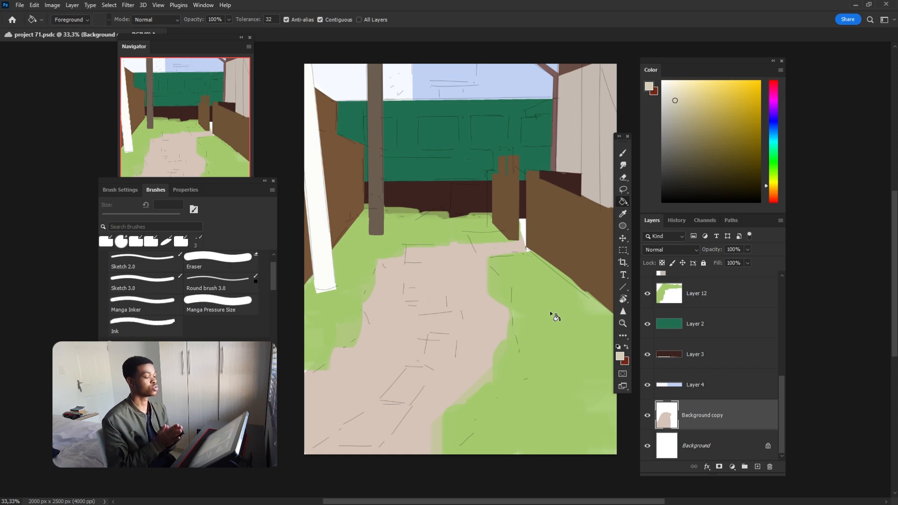
- Group Layer 2 and Layer 3, and toggle Layer 4's visibility to check the sky
scroll(710, 351, "up", 1)
left_click(706, 347)
left_click(707, 377, "shift")
left_click(744, 466)
left_click(647, 384)
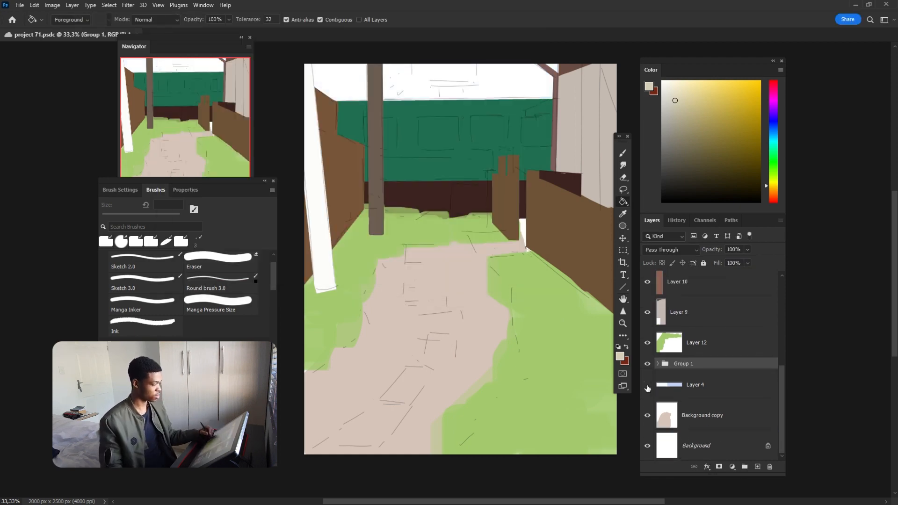
left_click(647, 384)
- Move the Background copy path layer above Group 1 and erase its white area covering the train and sky
left_click_drag(677, 416, 707, 358)
left_click(218, 260)
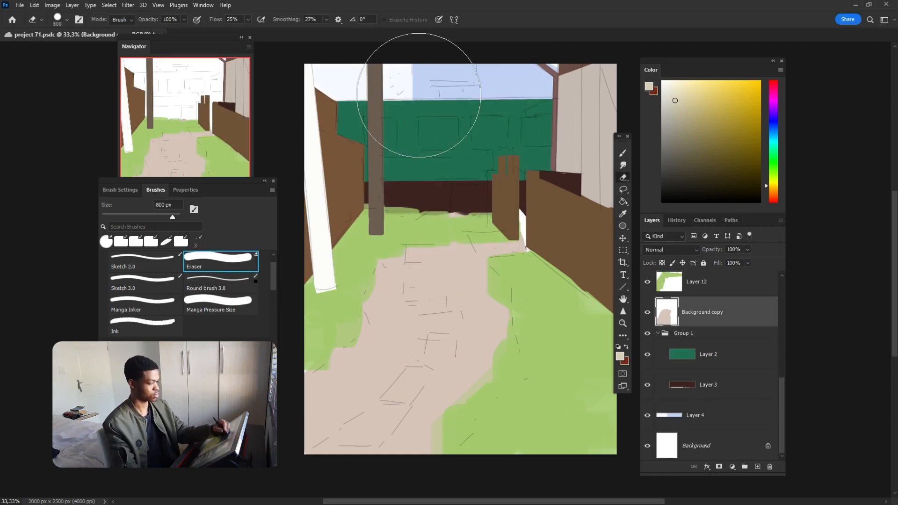
left_click(658, 333)
left_click_drag(678, 394, 674, 358)
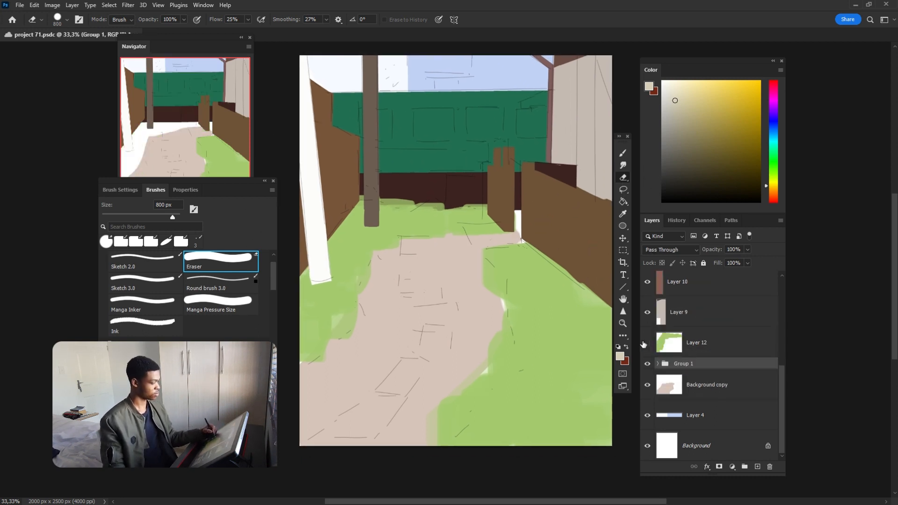
key("ctrl+z")
- Add a layer above Layer 2 in Group 1, outline a horizontal band across the train's windows, and fill it off-white
left_click(658, 394)
key("ctrl+shift+alt+n")
key("l")
left_click_drag(467, 175, 485, 228)
left_click(340, 156)
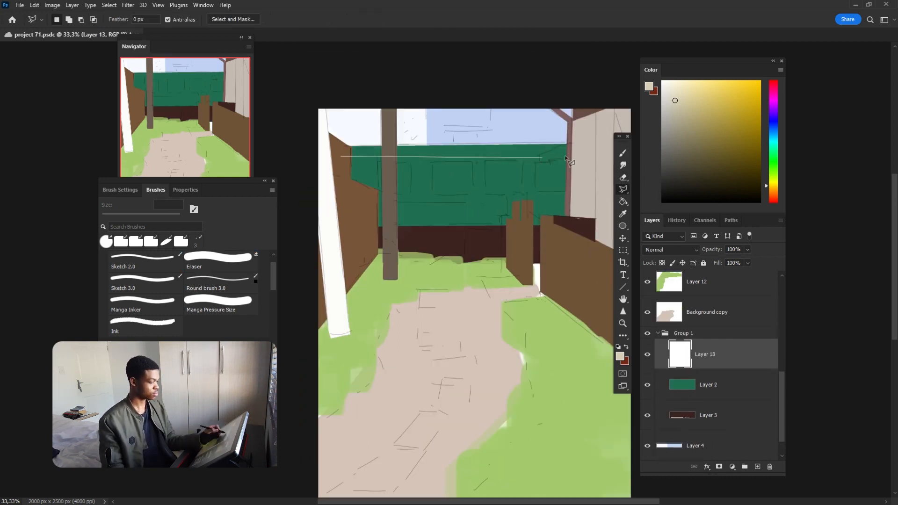
left_click(590, 154)
left_click(590, 201)
left_click(671, 87)
key("g")
left_click(561, 187)
- Darken and saturate the window band to a pale cream-yellow with Hue/Saturation, and deselect
key("ctrl+u")
left_click_drag(724, 234, 708, 234)
left_click_drag(724, 210, 739, 211)
key("Return")
key("ctrl+d")
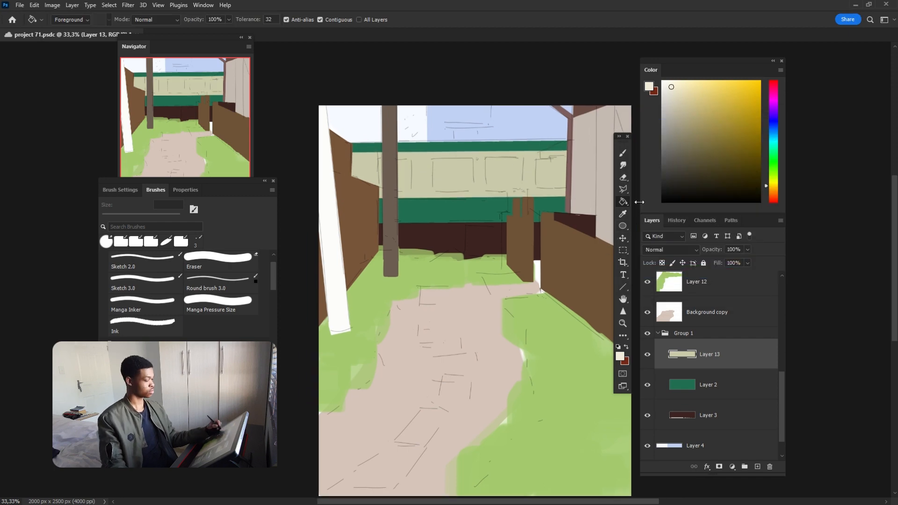
- Erase the train's window openings from the cream band on Layer 13 and from the green Layer 2
key("e")
mouse_move(442, 173)
left_mouse_down()
mouse_move(480, 199)
mouse_move(571, 199)
left_mouse_up()
left_click_drag(404, 173, 390, 199)
mouse_move(449, 199)
left_mouse_down()
mouse_move(469, 202)
mouse_move(481, 160)
mouse_move(461, 196)
mouse_move(522, 197)
left_mouse_up()
left_click(709, 384)
left_click_drag(548, 173, 568, 194)
mouse_move(392, 194)
left_mouse_down()
mouse_move(396, 182)
mouse_move(412, 189)
left_mouse_up()
left_click_drag(421, 187, 397, 189)
- Add a layer beneath Layer 2, paint dark grey frames in the train's window openings, and erase inside them
scroll(741, 390, "down", 1)
left_click(742, 391)
left_click(757, 467)
key("b")
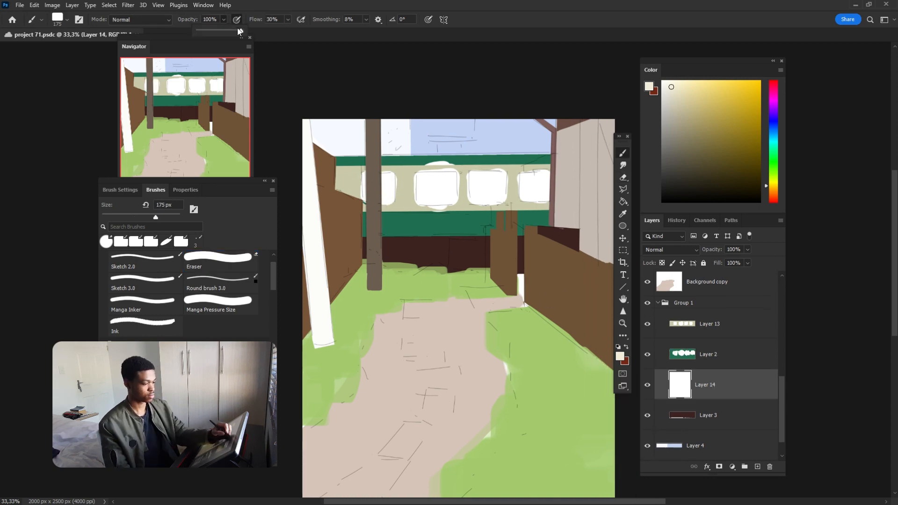
left_click(673, 177)
mouse_move(487, 175)
left_mouse_down()
mouse_move(425, 173)
mouse_move(545, 174)
mouse_move(480, 200)
left_mouse_up()
left_click_drag(388, 200, 389, 174)
key("e")
left_click_drag(471, 186, 506, 186)
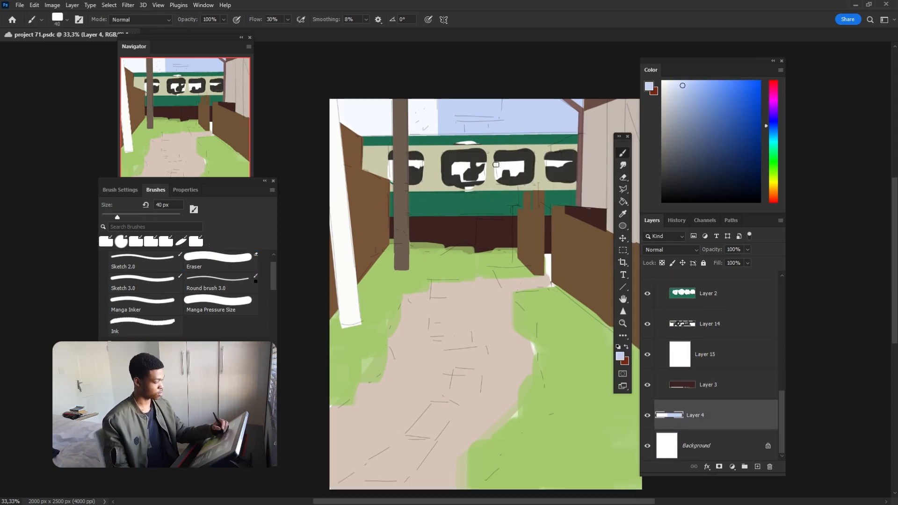
- Paint pale blue sky behind the train windows on Layer 4 and add a new layer above it
left_click_drag(491, 161, 519, 175)
mouse_move(447, 155)
left_mouse_down()
mouse_move(484, 178)
mouse_move(451, 182)
mouse_move(444, 177)
mouse_move(473, 161)
left_mouse_up()
left_click(757, 466)
left_click(561, 161, "alt")
left_click(772, 138)
left_click(690, 135)
key("ctrl+z")
left_click(236, 19)
key("ctrl+z")
- Brush light blue tones into the train windows, reducing the brush size for the small areas
left_click(706, 114)
left_click(456, 170, "alt")
left_click(673, 87)
key("bracketleft")
key("bracketleft")
key("bracketleft")
key("bracketleft")
key("bracketleft")
left_click(462, 171, "alt")
- Refine the dark window frames on Layer 14 with a smaller brush and the eraser, and sample the window's sky colour
left_click(710, 324)
left_click(474, 145, "alt")
key("bracketleft")
key("bracketleft")
key("bracketleft")
key("bracketleft")
key("bracketleft")
key("bracketleft")
left_click(236, 19)
key("e")
left_click_drag(561, 137, 506, 148)
key("b")
left_click(695, 445)
left_click(510, 141, "alt")
- Thicken the train's green roof strip on Layer 2 with the sampled green and tidy it with a 30 px eraser
left_click(707, 293)
left_click_drag(781, 398, 783, 370)
left_click(439, 122, "alt")
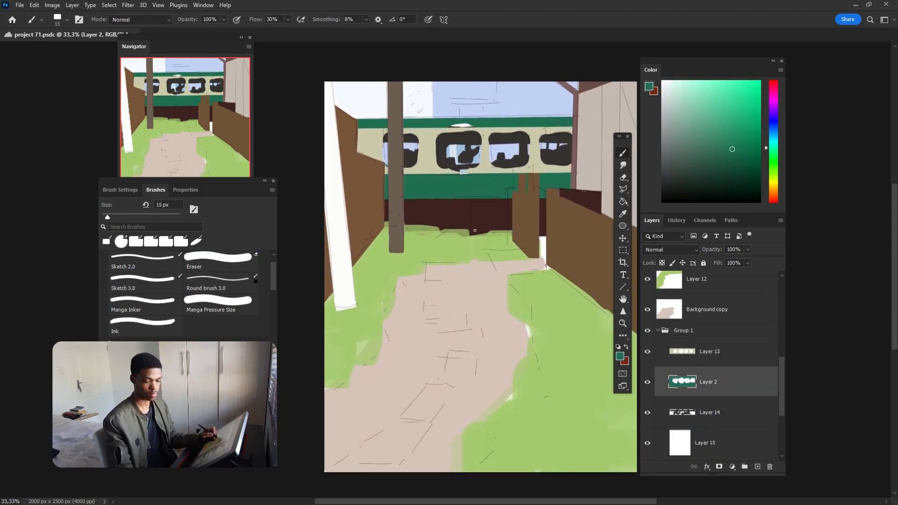
key("bracketright")
key("bracketright")
key("bracketright")
key("bracketright")
key("bracketright")
key("bracketright")
left_click_drag(406, 118, 571, 113)
left_click_drag(338, 117, 571, 112)
left_click_drag(570, 111, 346, 114)
key("e")
left_click_drag(573, 233, 567, 232)
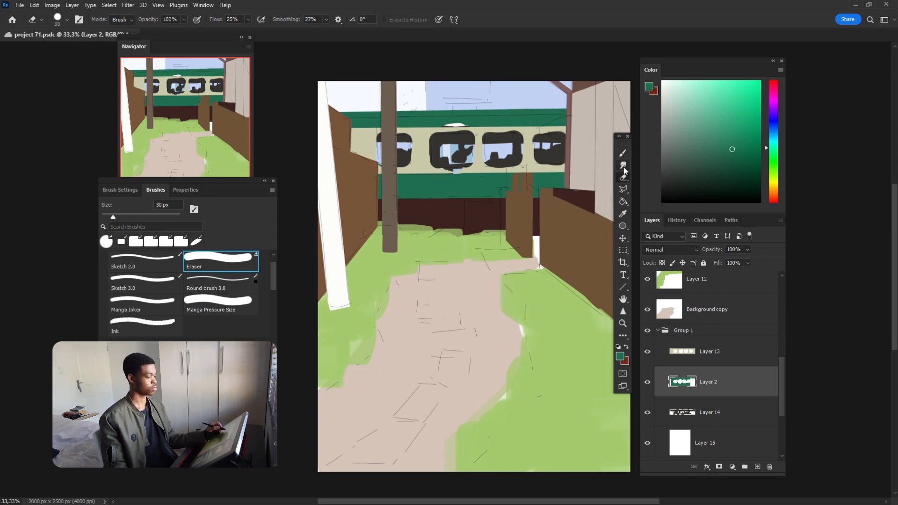
- Sample the cream colour and paint on Layer 13 above and below the windows to straighten their edges
key("b")
left_click(709, 351)
left_click(495, 129, "alt")
key("e")
key("b")
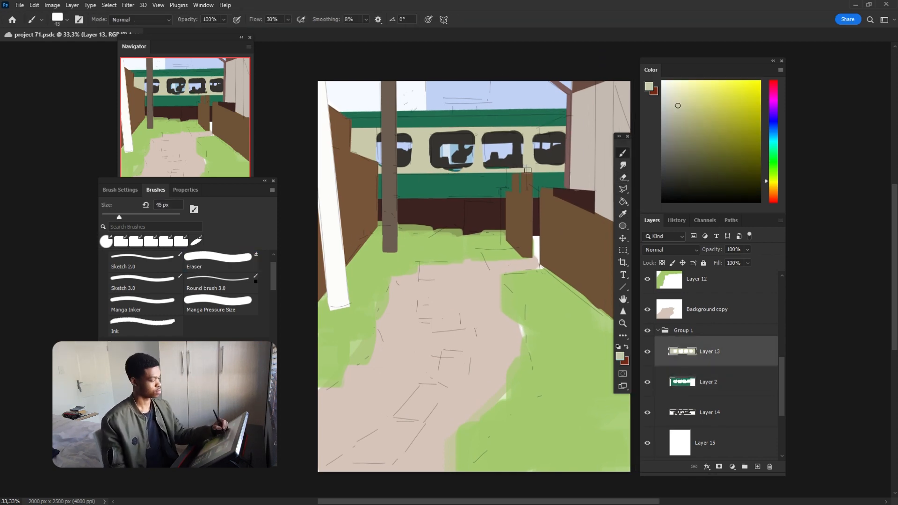
left_click_drag(519, 131, 485, 129)
left_click_drag(434, 169, 522, 167)
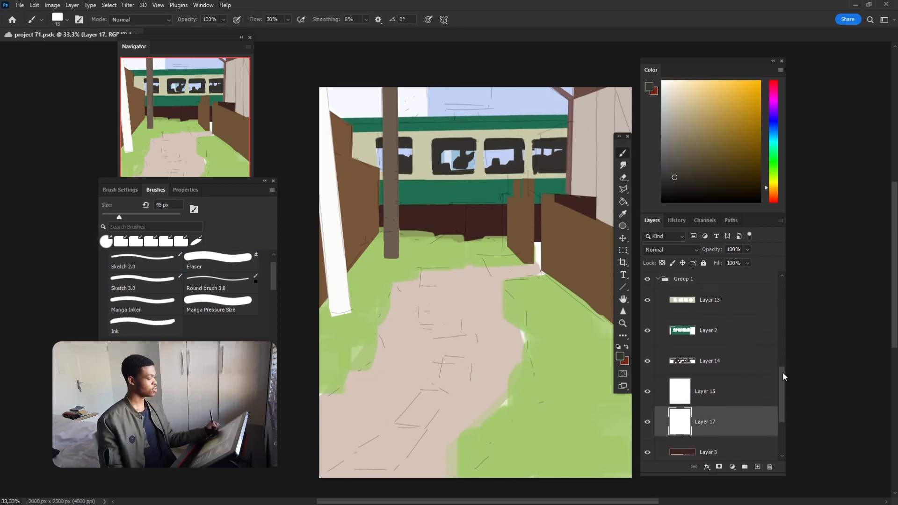
- Clip Layer 17 to the dark brown Layer 3 as a clipping mask
scroll(782, 310, "up", 5)
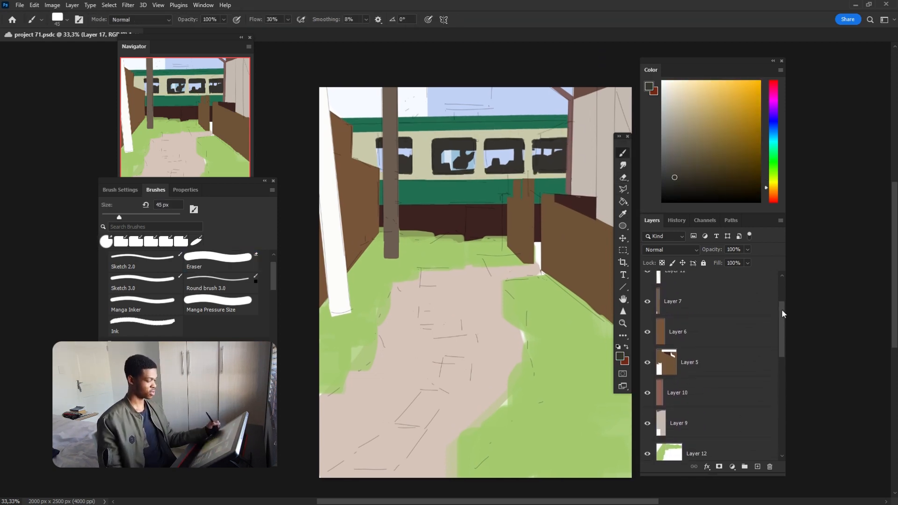
left_click(770, 346)
left_click_drag(781, 348, 778, 403)
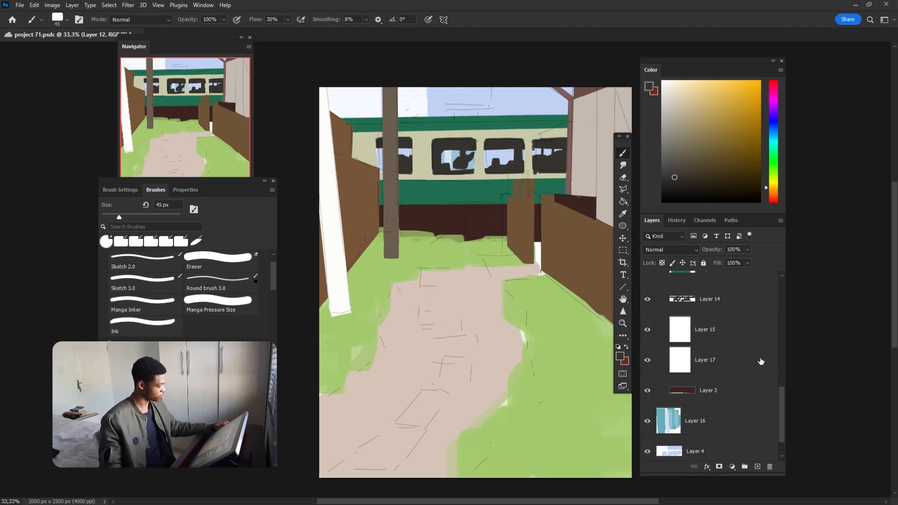
left_click(729, 387)
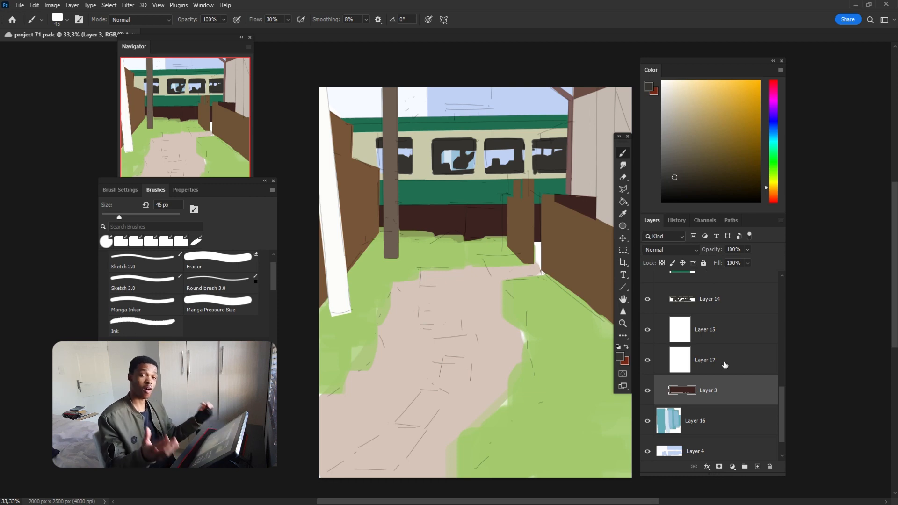
left_click(750, 368)
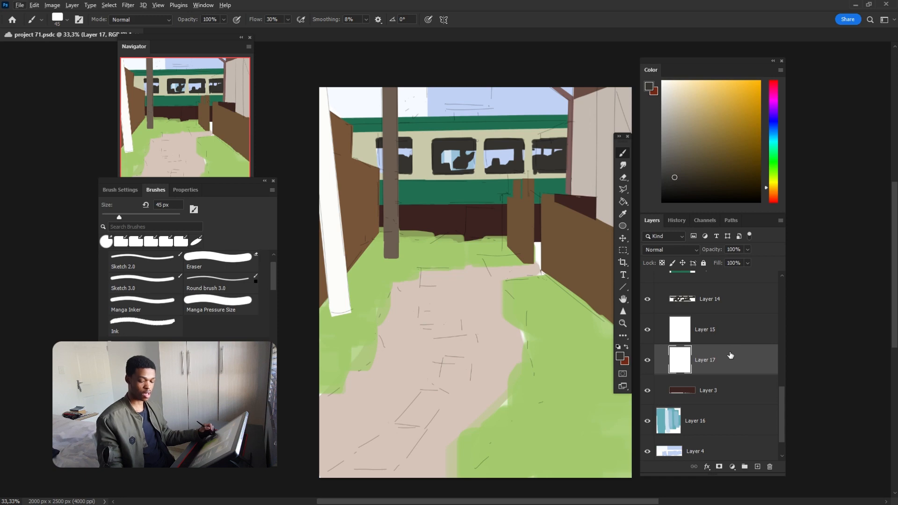
left_click(749, 372, "alt")
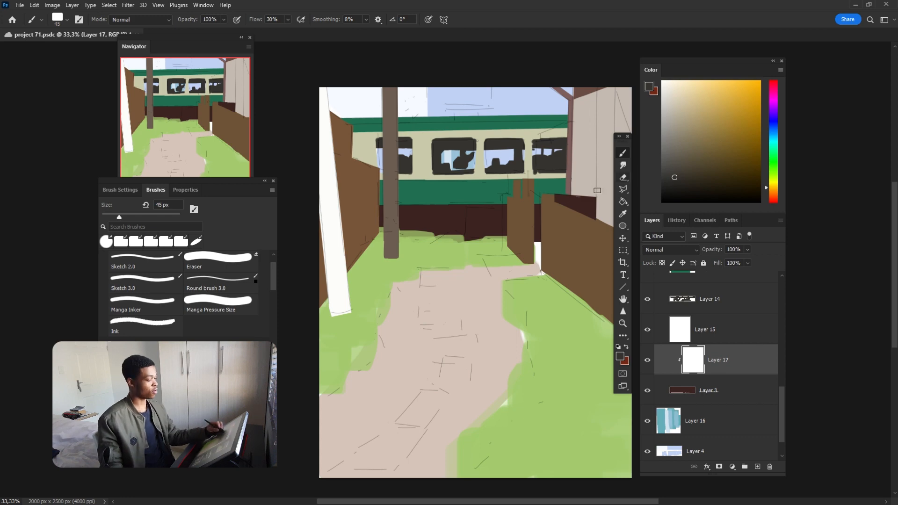
key("ctrl+z")
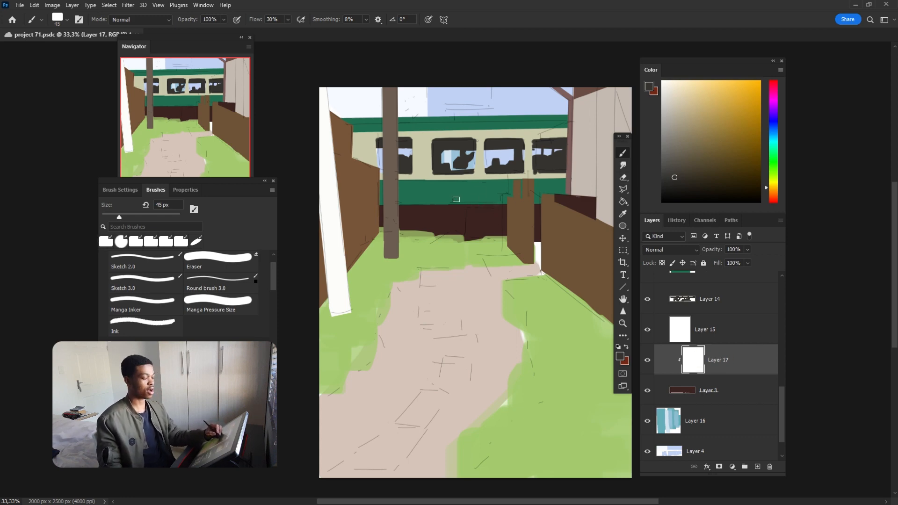
left_click_drag(457, 200, 511, 149)
key("ctrl+z")
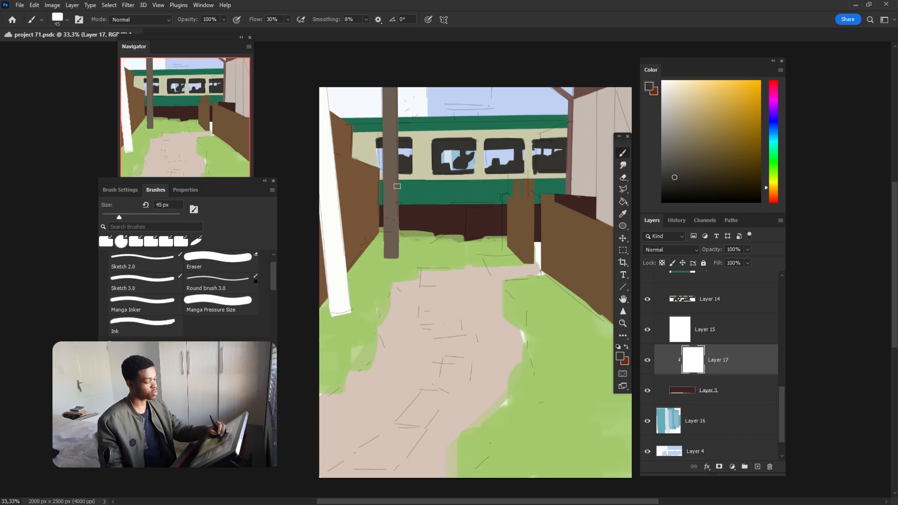
mouse_move(402, 208)
left_mouse_down()
mouse_move(458, 231)
mouse_move(506, 206)
left_mouse_up()
key("ctrl+z")
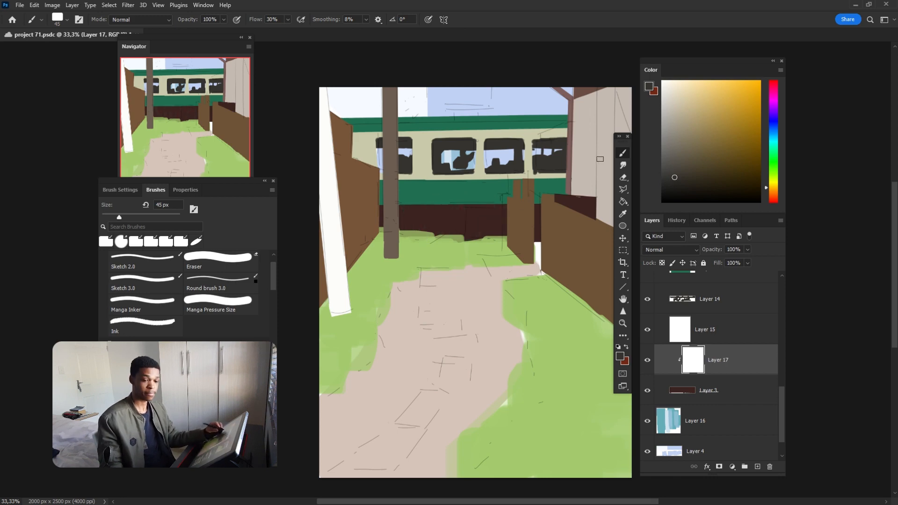
- Sample the fence brown, shift it to a lighter, greyer tone and paint two box shapes under the train on Layer 17
left_click(624, 217)
left_click(520, 216)
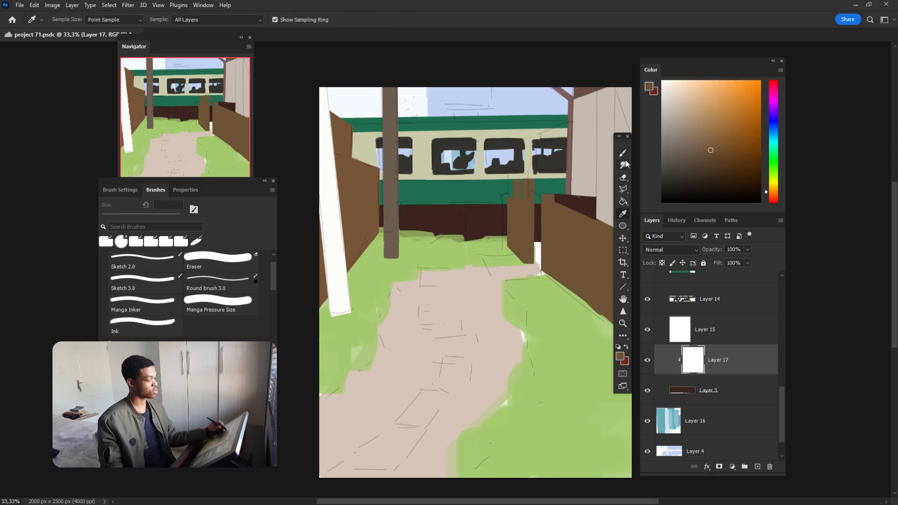
left_click(623, 154)
left_click(706, 153)
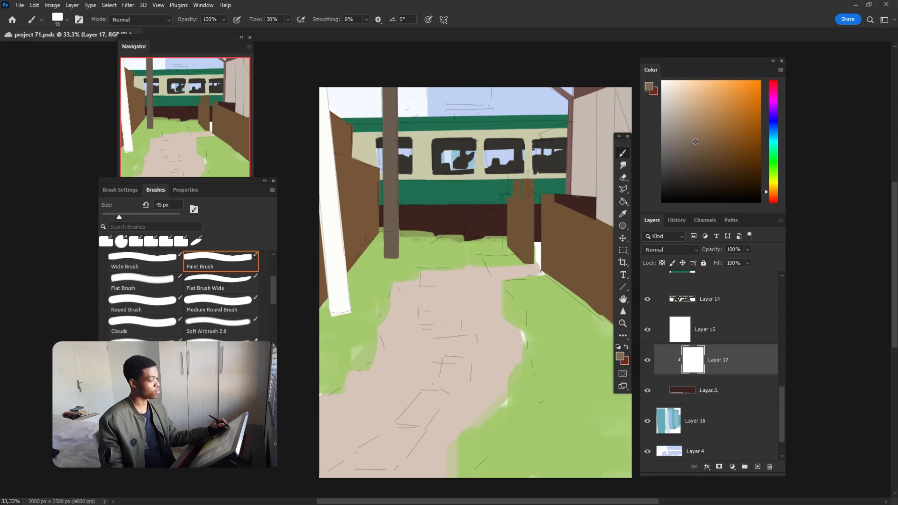
left_click_drag(474, 217, 474, 231)
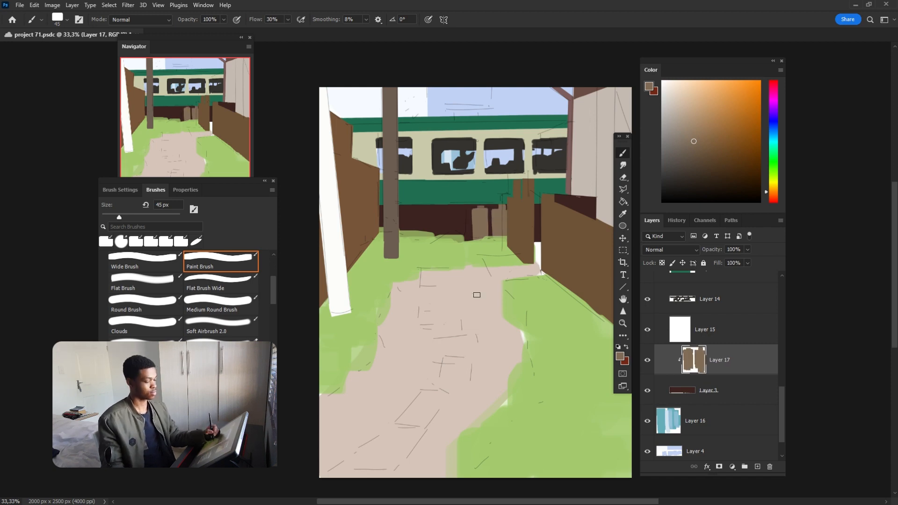
key("ctrl+u")
key("Return")
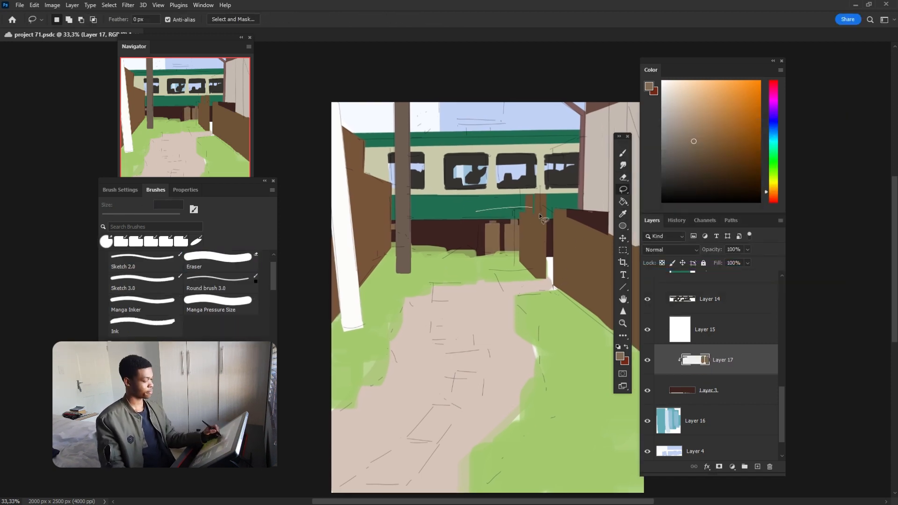
- Add muted reddish-brown undercarriage shapes beside the boxes on Layer 17 at 60% brush opacity, using lasso selections for clean edges
key("b")
key("6")
left_click_drag(456, 227, 387, 216)
mouse_move(533, 324)
left_mouse_down()
mouse_move(549, 323)
mouse_move(540, 326)
left_mouse_up()
left_click_drag(439, 277, 431, 276)
left_click(526, 225, "ctrl")
key("l")
left_click_drag(519, 173, 537, 276)
left_click_drag(530, 228, 523, 228)
key("ctrl+d")
key("b")
- Create a new layer above Layer 2 in Group 1 and choose a muted blue based on the sampled sky colour
scroll(573, 261, "down", 1)
scroll(573, 261, "up", 2)
scroll(667, 384, "down", 5)
left_click(659, 403)
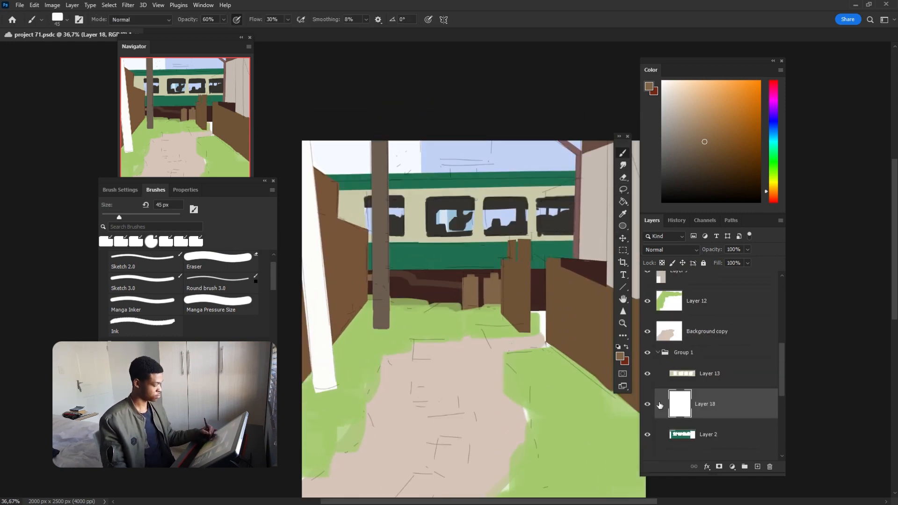
left_click(538, 157, "alt")
left_click(682, 101)
- Block in the fixture on the train's roof in muted blue on Layer 18, reducing the brush size for its finer parts
key("ctrl+z")
mouse_move(443, 166)
left_mouse_down()
mouse_move(481, 161)
mouse_move(451, 172)
left_mouse_up()
key("bracketleft")
key("bracketleft")
key("bracketleft")
key("bracketleft")
mouse_move(477, 166)
left_mouse_down()
mouse_move(450, 172)
mouse_move(477, 172)
left_mouse_up()
- Add a layer clipped to Layer 18 and paint the roof fixture's frame in a darker grey-blue
key("ctrl+shift+n")
key("Return")
left_click(758, 419, "alt")
left_click(677, 162)
mouse_move(442, 160)
left_mouse_down()
mouse_move(483, 164)
mouse_move(457, 146)
left_mouse_up()
left_click(734, 432)
left_click(442, 162, "alt")
left_click(734, 404)
left_click(463, 166, "alt")
- Create Layer 20 beneath Layer 13, sample the train's green and choose a much darker shade of it
left_click_drag(779, 366, 778, 380)
left_click(757, 467)
left_click(463, 157, "alt")
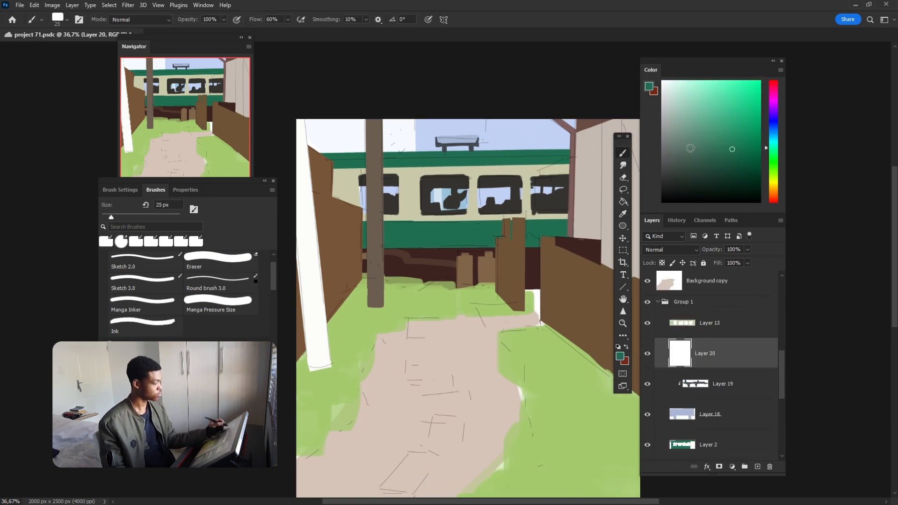
left_click(711, 176)
key("ctrl+z")
left_click(757, 466)
- Paint thin dark green lines along the train's roof edge on Layer 20 with a 10 px brush
left_click(448, 154)
key("bracketleft")
key("bracketleft")
key("bracketleft")
mouse_move(318, 152)
left_mouse_down()
mouse_move(570, 150)
mouse_move(483, 148)
left_mouse_up()
left_click_drag(429, 82, 412, 21)
left_click(569, 226)
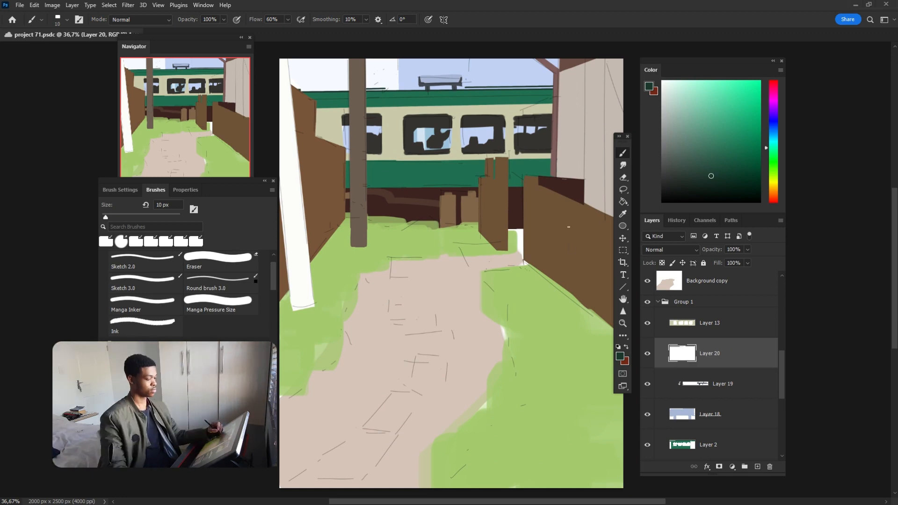
left_click_drag(569, 227, 590, 214)
- Add Layer 21 above Layer 17, select a strip along the train's underside with the Polygonal Lasso and fill it with near-black brown
left_click_drag(780, 374, 744, 254)
left_click(701, 317)
left_click(445, 225, "alt")
left_click_drag(782, 302, 782, 416)
left_click(730, 376)
left_click(774, 195)
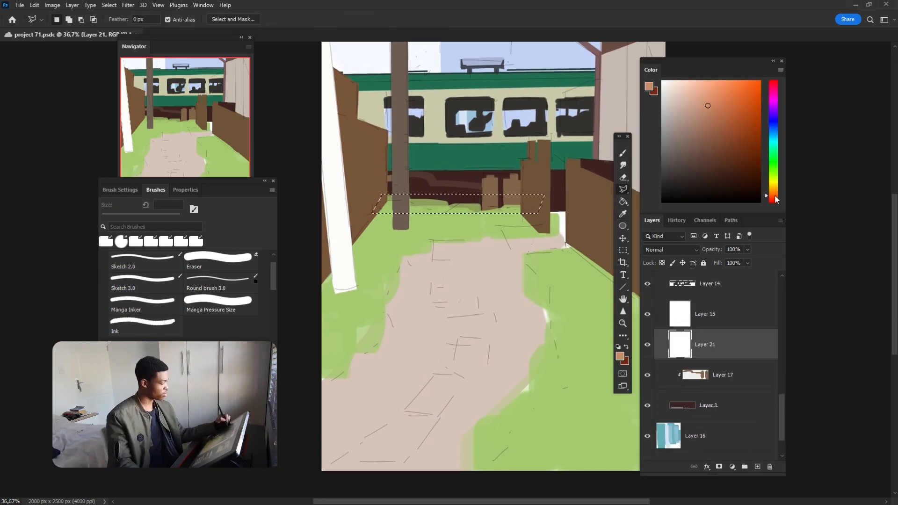
left_click(717, 170)
left_click(622, 202)
left_click(510, 211)
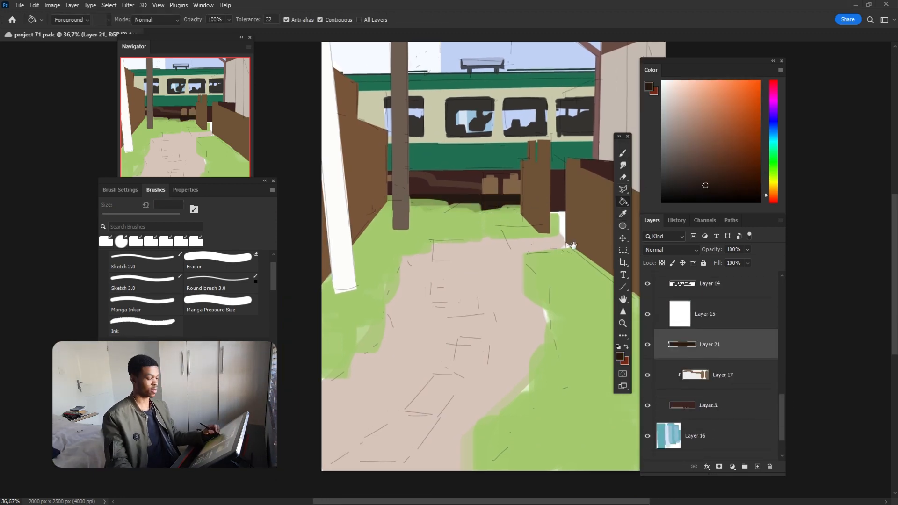
left_click_drag(569, 243, 569, 257)
key("ctrl+d")
- Add Layer 22 beneath Layer 21, sample the grass green and paint a grass patch under the train with a 60 px brush
left_click(623, 153)
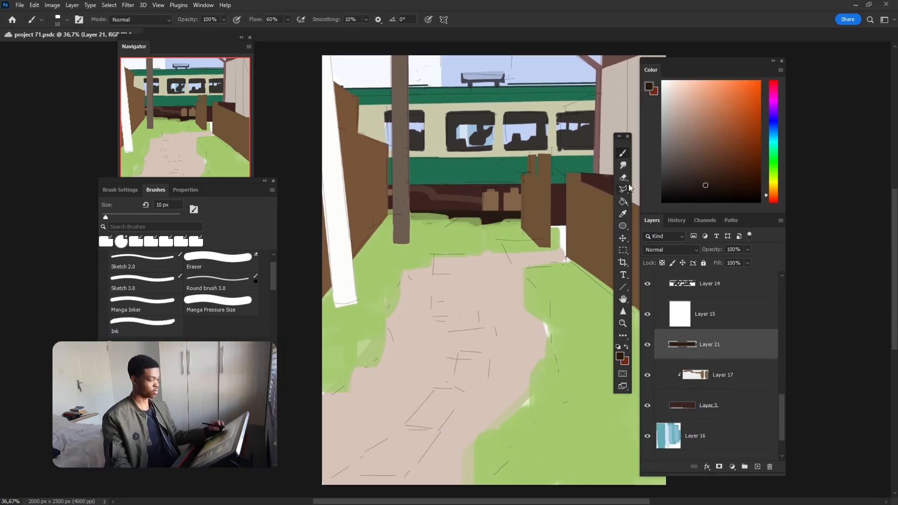
left_click_drag(782, 416, 781, 404)
left_click(756, 465, "ctrl")
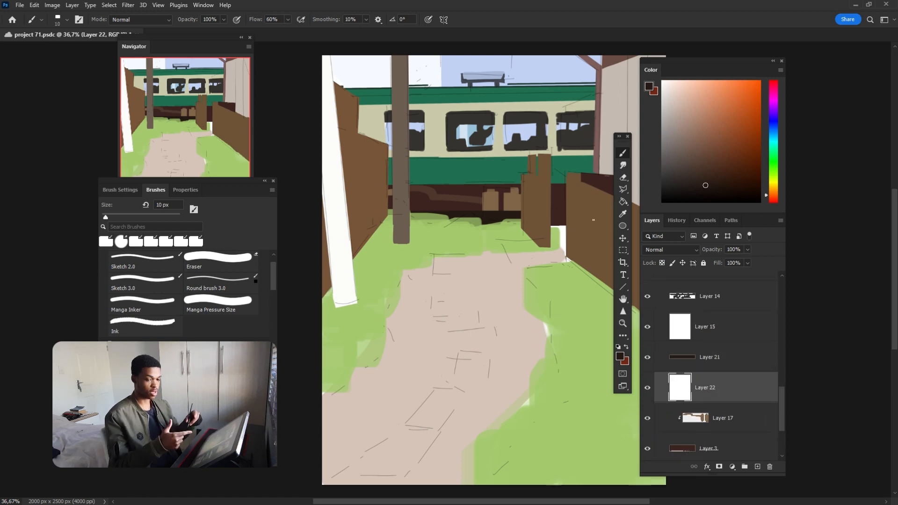
left_click(455, 225, "alt")
key("]")
key("]")
key("]")
key("]")
key("]")
left_click(461, 243, "alt")
mouse_move(443, 209)
left_mouse_down()
mouse_move(466, 240)
mouse_move(453, 210)
mouse_move(487, 214)
mouse_move(469, 208)
left_mouse_up()
key("ctrl+z")
- Shift the grass patch on Layer 22 towards yellow and raise its saturation with Hue/Saturation
key("ctrl+u")
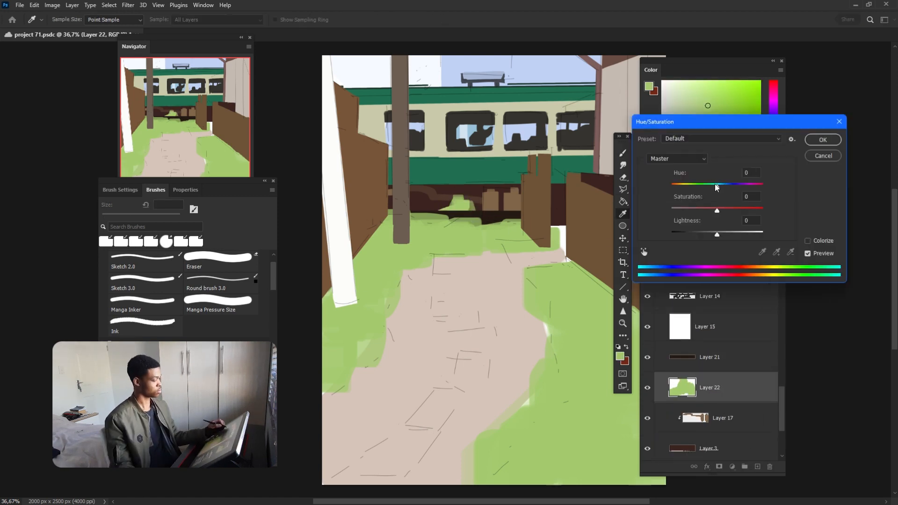
left_click_drag(716, 186, 709, 186)
left_click_drag(716, 210, 724, 210)
left_click(814, 144)
scroll(571, 307, "right", 2)
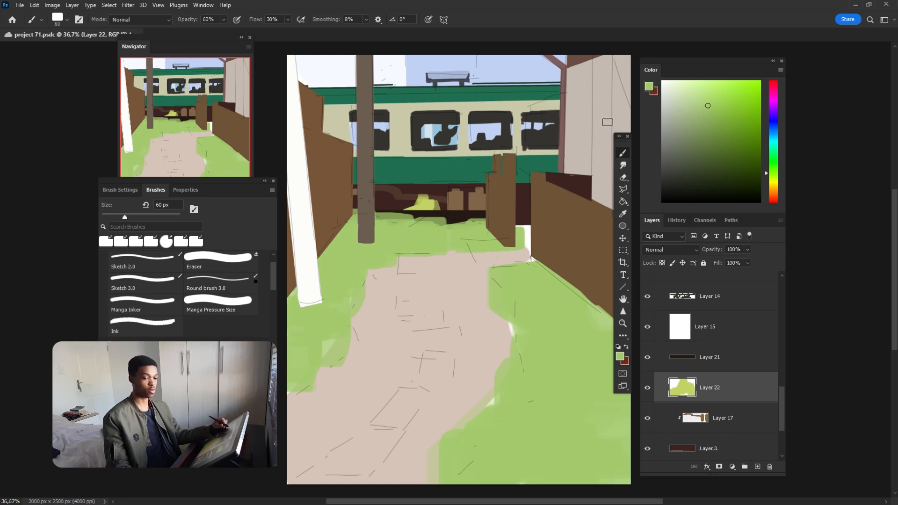
- Locate the fence layers by toggling a layer's visibility, and create a new layer directly above Layer 5
left_click_drag(561, 193, 534, 232)
left_click(538, 355, "ctrl")
left_click(647, 317)
left_click(647, 317)
left_click_drag(781, 307, 781, 321)
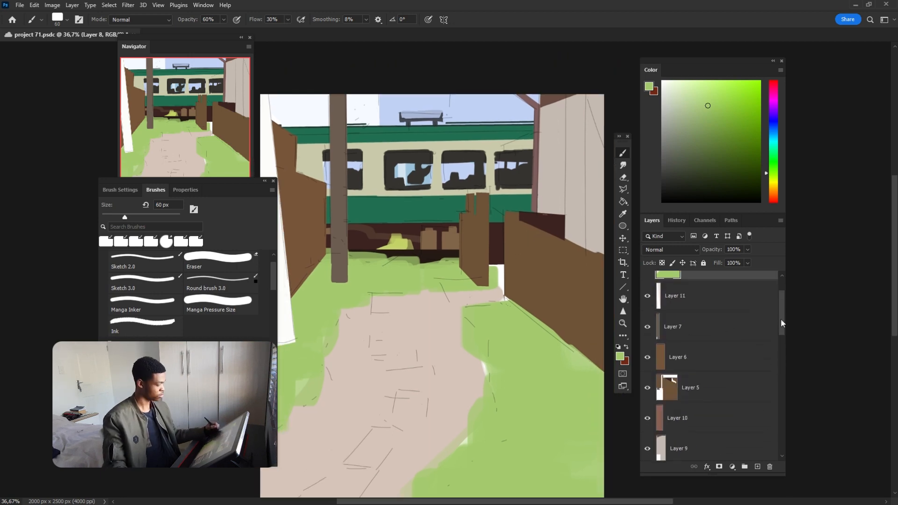
left_click(711, 388)
key("ctrl+shift+alt+n")
- Select the tall post in front of the pale wall with the lasso, fill it with blue-grey on Layer 23 and deselect
key("l")
left_click(562, 88)
left_click_drag(620, 124, 585, 154)
key("g")
left_click(542, 217)
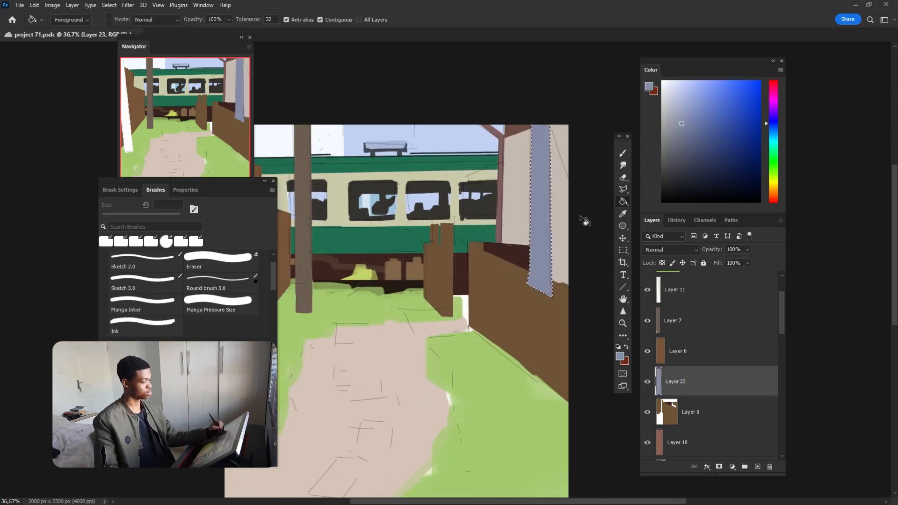
key("ctrl+d")
- Extend the blue-grey post downward over the brown fence with brush strokes on Layer 23
scroll(610, 239, "down", 3)
scroll(603, 248, "up", 4)
key("b")
left_click_drag(554, 287, 555, 405)
left_click_drag(541, 283, 541, 420)
key("ctrl+z")
- Move Layer 23 up above Layer 8 and trim the post's edges with the eraser
key("e")
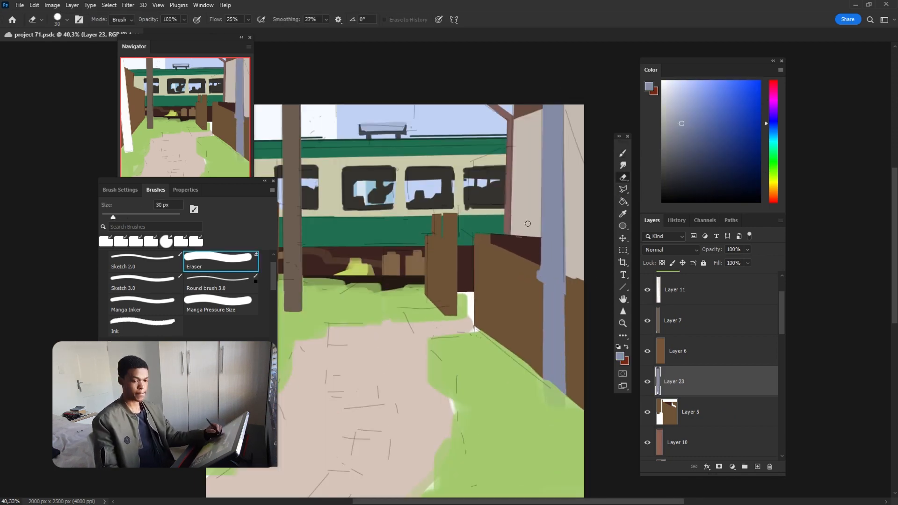
key("ctrl+]")
key("ctrl+]")
key("ctrl+]")
key("ctrl+]")
left_click_drag(567, 122, 568, 328)
mouse_move(574, 279)
left_mouse_down()
mouse_move(582, 211)
mouse_move(556, 224)
left_mouse_up()
- Paint the post's base down into the grass and adjust its colour with Hue/Saturation
scroll(533, 280, "down", 3)
key("b")
left_click_drag(537, 327, 536, 356)
key("ctrl+u")
key("Return")
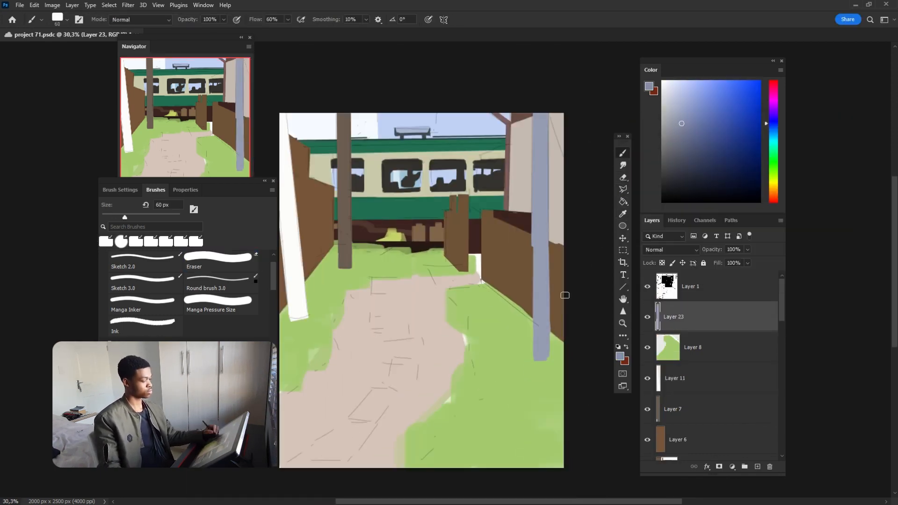
key("ctrl+plus")
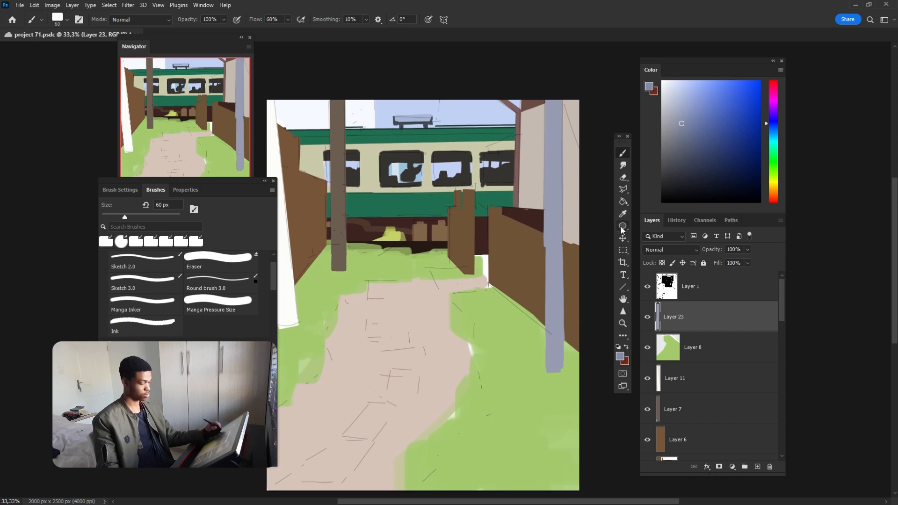
- Create Layer 24 above Layer 23, sample the grass green and shift it to a darker, more saturated leaf green
left_click(757, 466)
left_click(623, 213)
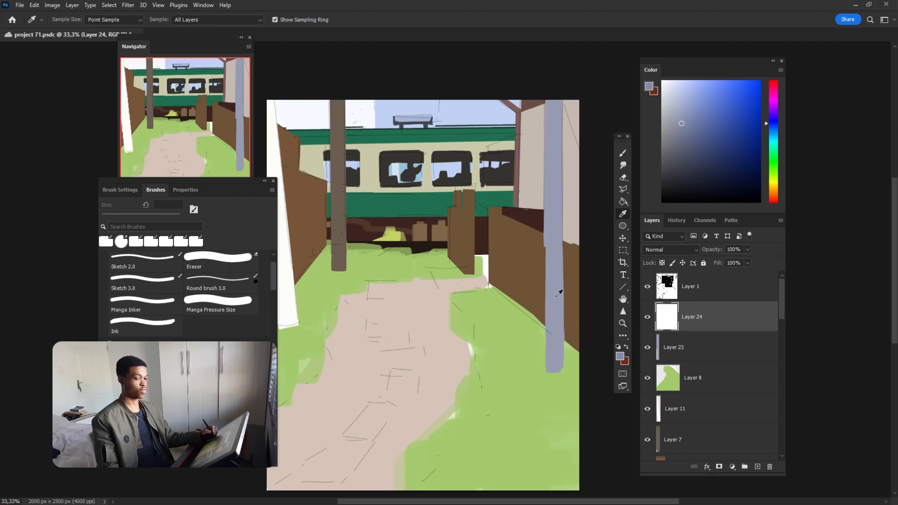
left_click(543, 405)
left_click(623, 153)
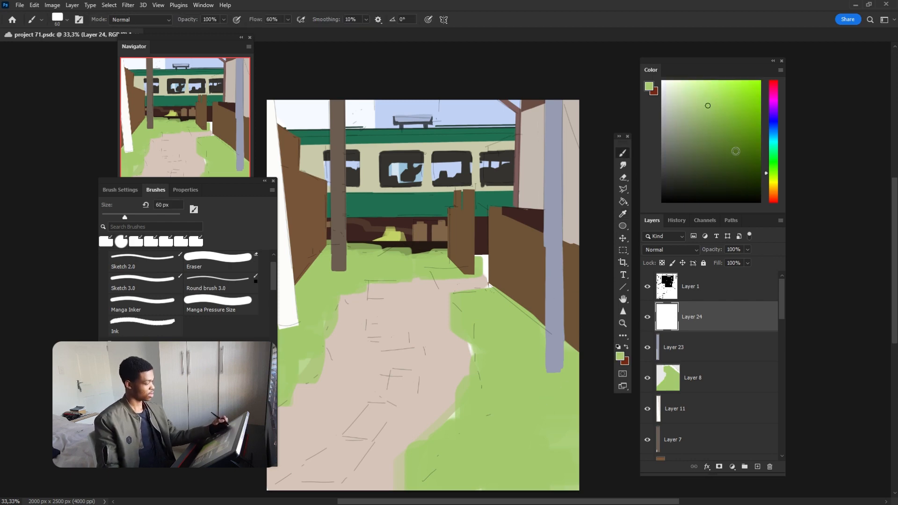
left_click(710, 141)
left_click(773, 169)
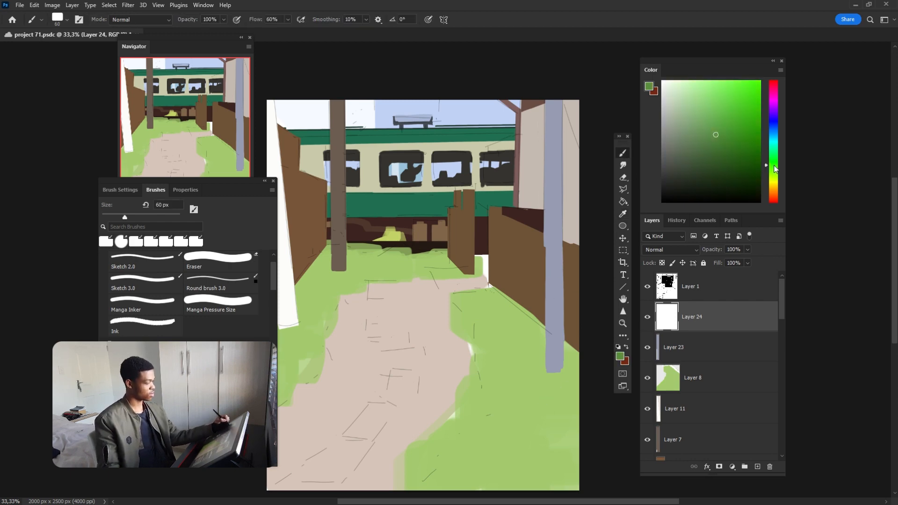
left_click_drag(714, 135, 724, 139)
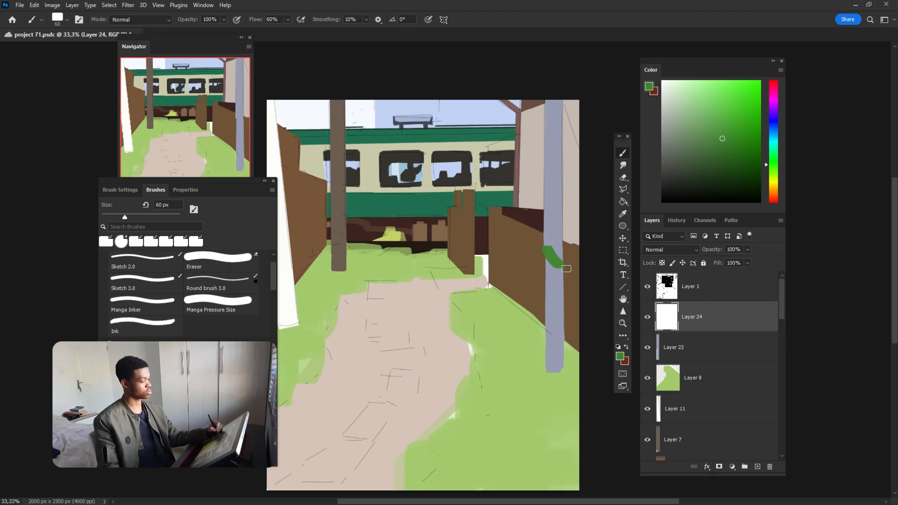
- Enlarge the brush, switch to a leaf-shaped brush and paint a cluster of dark green leaves across the post on Layer 24
key("bracketright")
key("bracketright")
key("bracketright")
key("bracketright")
key("bracketright")
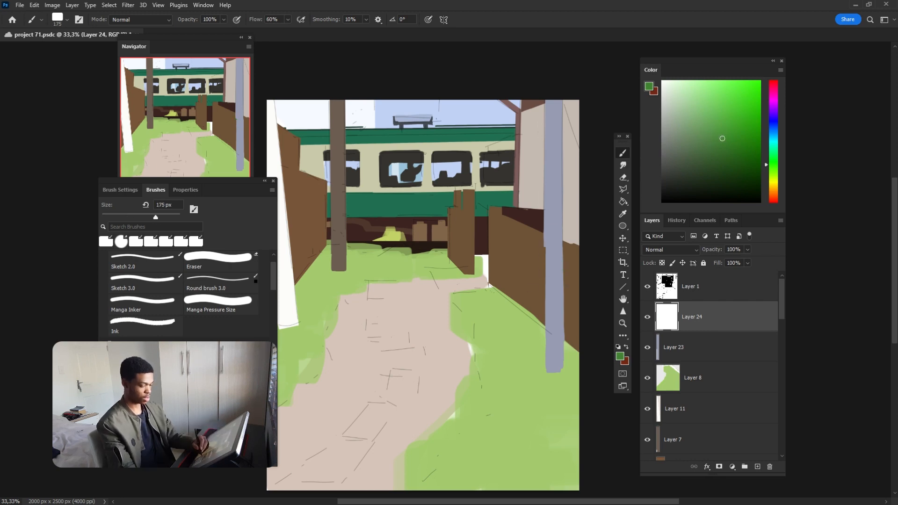
key("period")
mouse_move(524, 265)
left_mouse_down()
mouse_move(558, 245)
mouse_move(541, 267)
mouse_move(548, 275)
mouse_move(576, 238)
left_mouse_up()
- Outline pointed leaf shapes around the leaf cluster by the post with additive freehand Lasso selections
left_click_drag(623, 189, 661, 187)
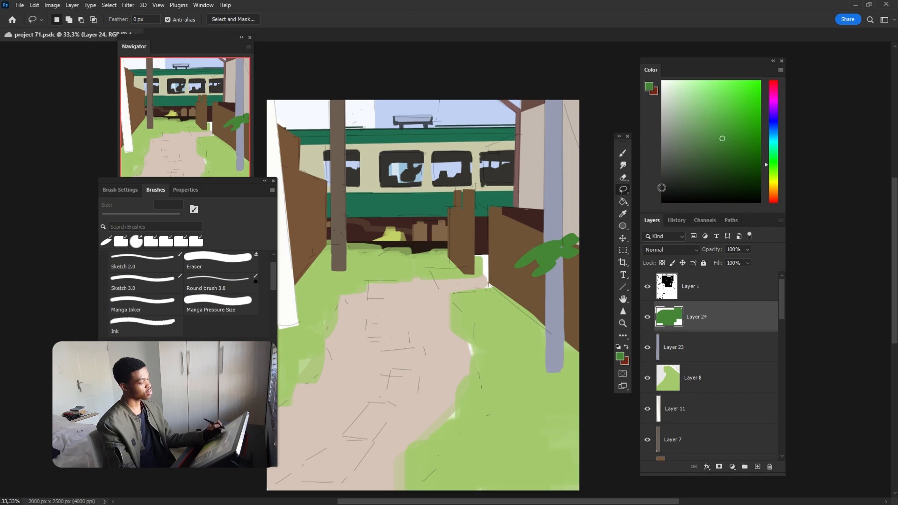
left_click_drag(555, 233, 538, 217)
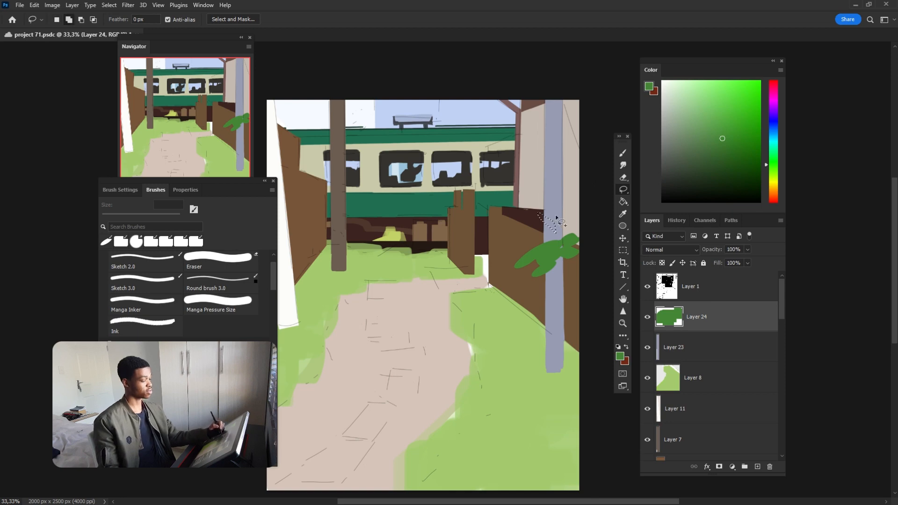
left_click_drag(563, 229, 566, 210)
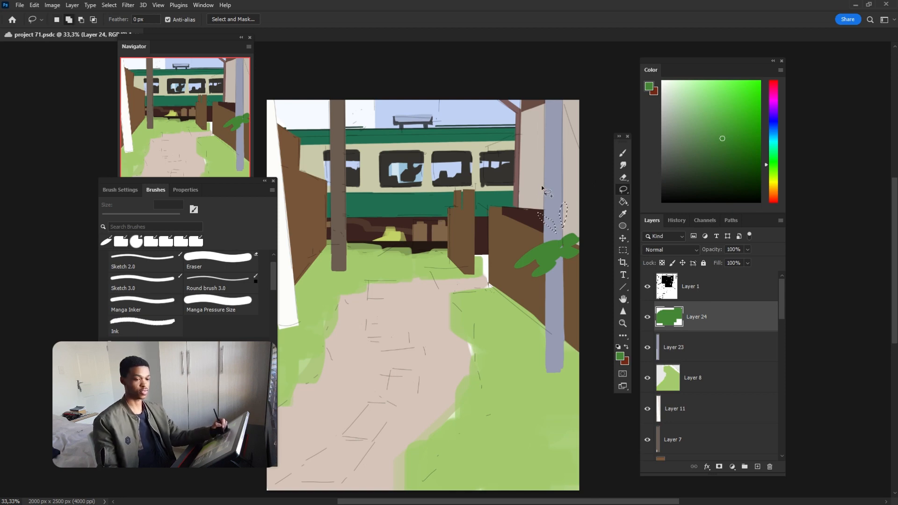
key("ctrl+z")
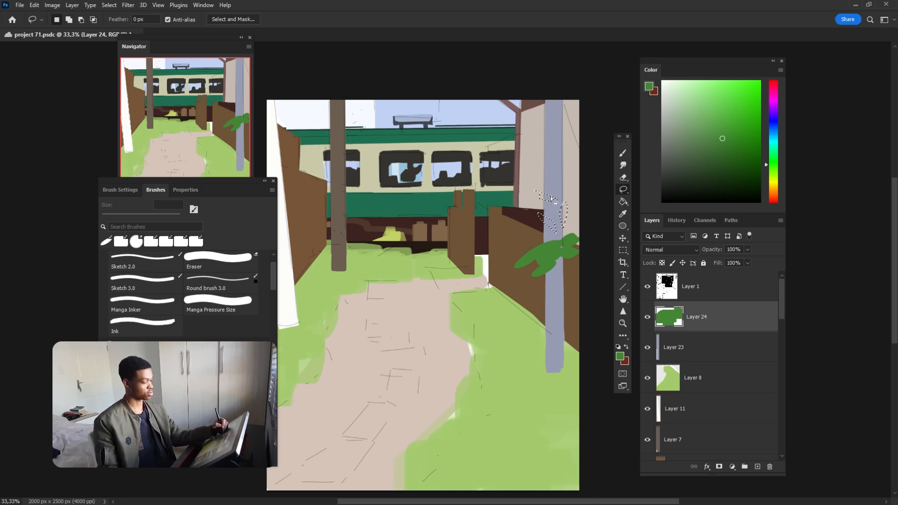
mouse_move(547, 200)
left_mouse_down()
mouse_move(563, 209)
mouse_move(561, 201)
left_mouse_up()
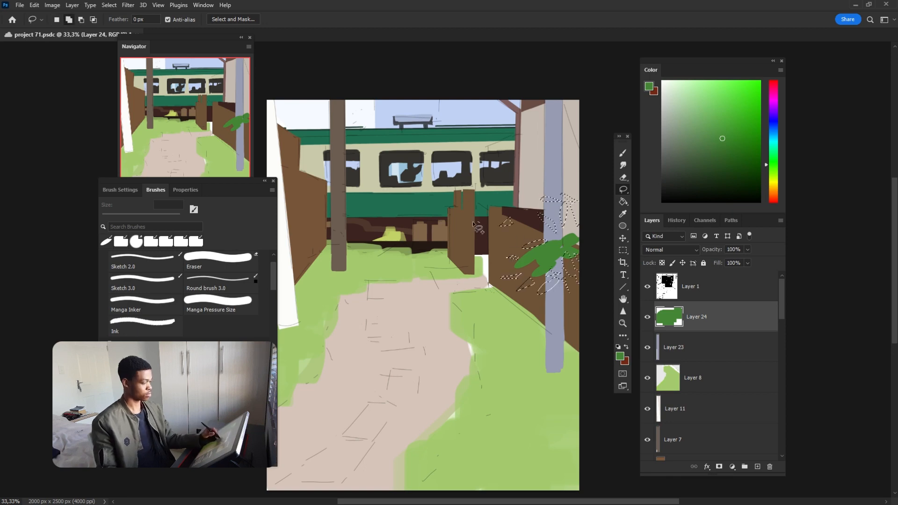
- Add more leaf-shaped lasso selections over the fences, post and grass, and fill them with the leaf green on Layer 24
left_click_drag(473, 223, 484, 222)
mouse_move(463, 215)
left_mouse_down()
mouse_move(450, 227)
mouse_move(463, 229)
left_mouse_up()
left_click_drag(523, 222, 540, 236)
left_click_drag(480, 218, 491, 213)
left_click_drag(467, 240, 482, 237)
left_click_drag(503, 234, 515, 243)
mouse_move(464, 262)
left_mouse_down()
mouse_move(482, 253)
mouse_move(480, 277)
left_mouse_up()
mouse_move(535, 302)
left_mouse_down()
mouse_move(523, 315)
mouse_move(559, 322)
left_mouse_up()
mouse_move(574, 307)
left_mouse_down()
mouse_move(577, 333)
mouse_move(518, 359)
left_mouse_up()
mouse_move(563, 334)
left_mouse_down()
mouse_move(566, 373)
mouse_move(527, 386)
left_mouse_up()
left_click_drag(481, 375, 502, 360)
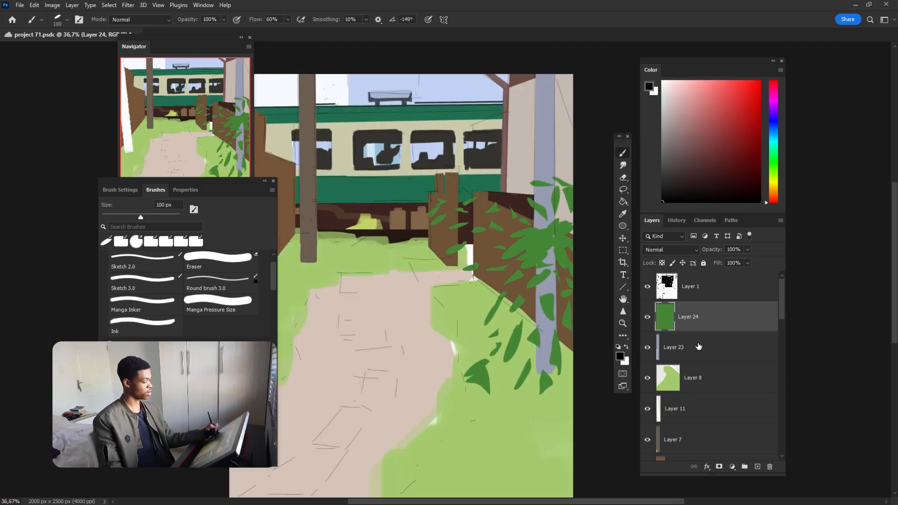
- Add a layer above Layer 23, sample the leaf green and paint a second cluster of leaves around the blue-grey post
left_click(698, 347)
key("ctrl+shift+alt+n")
left_click(552, 236, "alt")
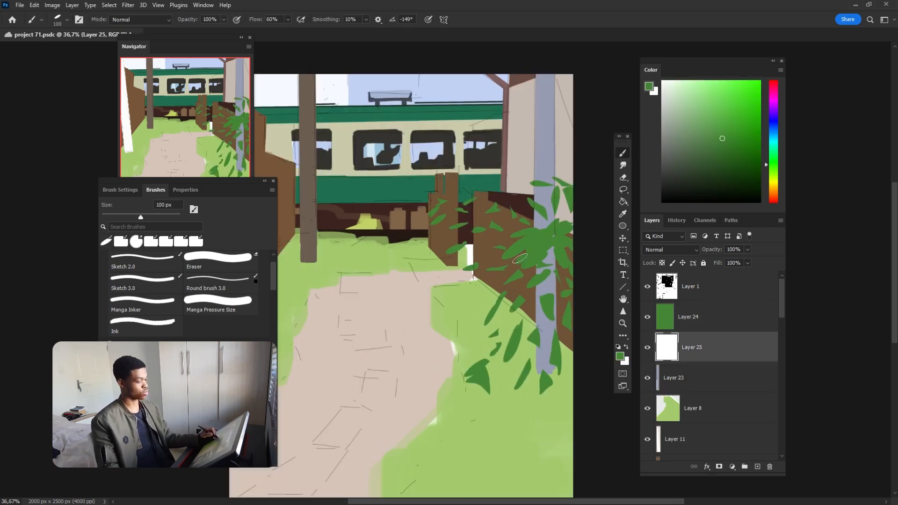
mouse_move(556, 262)
left_mouse_down()
mouse_move(529, 313)
mouse_move(555, 341)
left_mouse_up()
left_click_drag(558, 210, 483, 255)
- Reduce the leaf brush to 45 px and paint smaller leaves over the grass, the brown fence and up the blue-grey post
key("bracketleft")
key("bracketleft")
key("bracketleft")
key("bracketleft")
key("bracketleft")
key("bracketleft")
left_click_drag(530, 292, 455, 336)
left_click_drag(486, 304, 460, 296)
left_click_drag(507, 326, 490, 354)
left_click_drag(484, 293, 470, 310)
left_click_drag(471, 310, 461, 320)
mouse_move(523, 149)
left_mouse_down()
mouse_move(512, 156)
mouse_move(525, 134)
left_mouse_up()
mouse_move(519, 133)
left_mouse_down()
mouse_move(536, 99)
mouse_move(536, 141)
mouse_move(519, 96)
mouse_move(580, 75)
mouse_move(575, 152)
left_mouse_up()
- Lasso more leaf shapes in the foliage around the blue-grey post, fill them with the leaf green on Layer 25 and deselect
key("l")
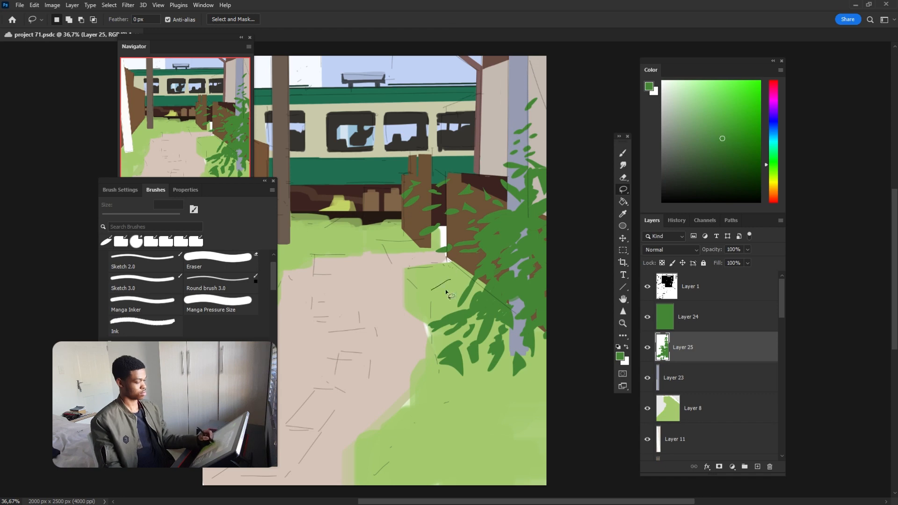
key("g")
key("alt+BackSpace")
key("ctrl+d")
- Add a layer above Layer 25 and paint a hanging cluster of leaf-green leaves above the white post and across the brown pole
left_click_drag(444, 283, 577, 279)
key("b")
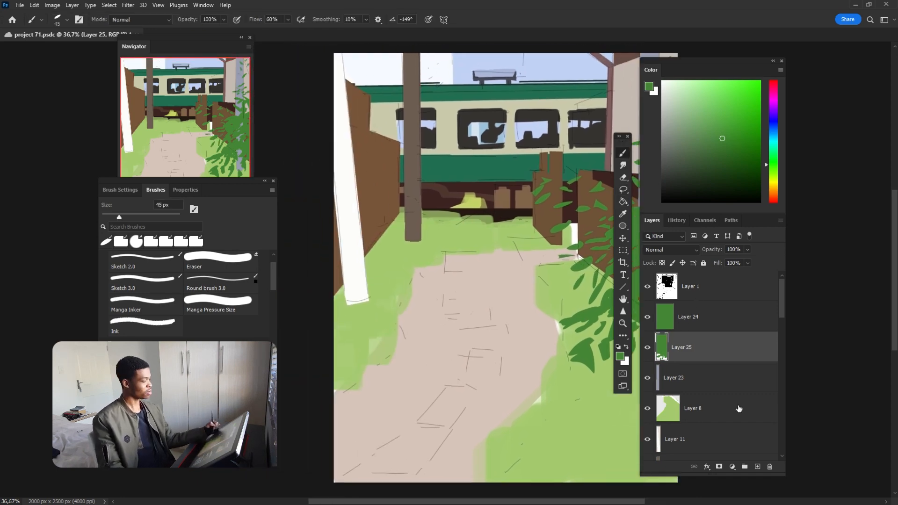
left_click(757, 466)
left_click_drag(421, 196, 410, 244)
left_click_drag(379, 117, 361, 139)
mouse_move(385, 133)
left_mouse_down()
mouse_move(367, 178)
mouse_move(357, 172)
left_mouse_up()
mouse_move(390, 117)
left_mouse_down()
mouse_move(371, 144)
mouse_move(345, 130)
left_mouse_up()
left_click_drag(406, 220, 422, 220)
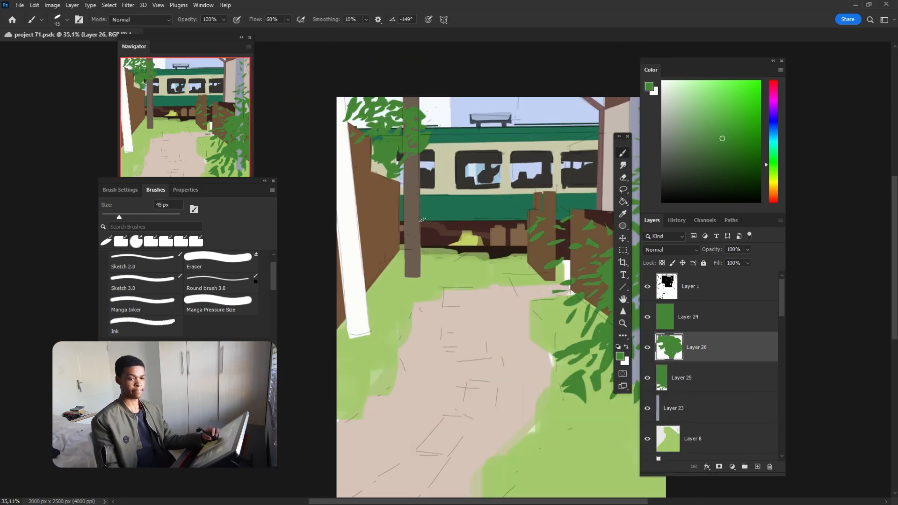
- Lasso extra leaf shapes on the hanging foliage by the brown pole and fill them with the leaf green on Layer 26
key("l")
key("g")
left_click(416, 165)
scroll(492, 203, "down", 1)
mouse_move(542, 248)
left_mouse_down()
mouse_move(492, 203)
mouse_move(522, 194)
left_mouse_up()
key("l")
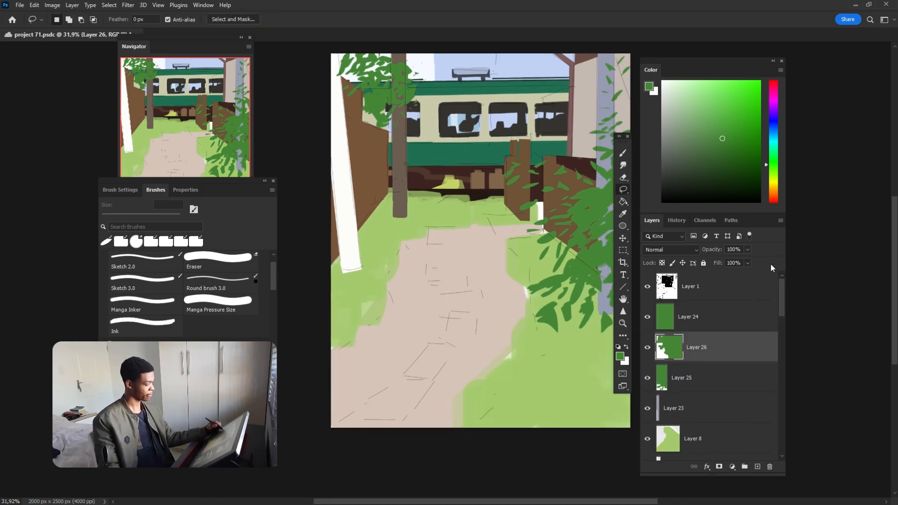
- Add a layer above Layer 8, sample the grass green and paint small grass tufts across the path's upper part
left_click_drag(781, 292, 781, 313)
left_click(697, 330)
left_click(757, 466)
key("b")
left_click(414, 234, "alt")
mouse_move(416, 259)
left_mouse_down()
mouse_move(439, 256)
mouse_move(422, 274)
left_mouse_up()
- Lasso more grass tuft shapes along the path and its edge and fill them with the grass green on Layer 27
key("l")
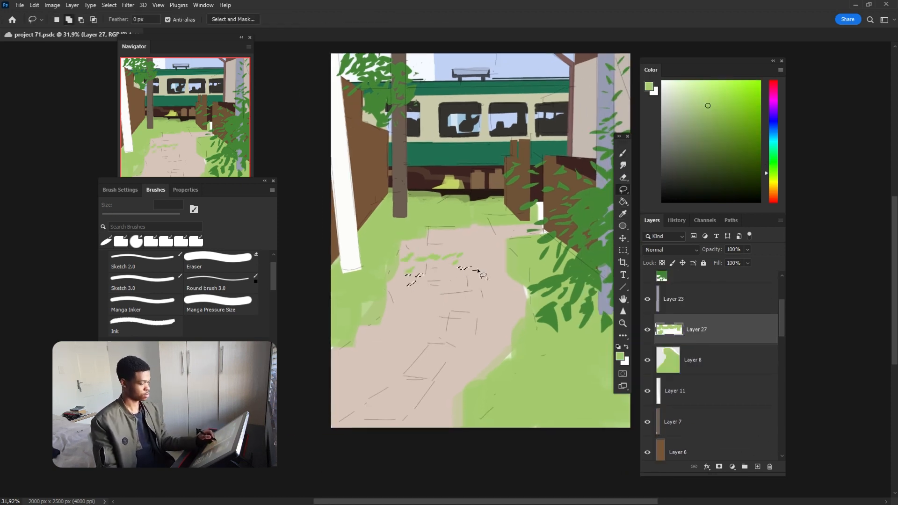
left_click_drag(498, 234, 423, 236)
left_click_drag(394, 284, 388, 306)
key("alt+BackSpace")
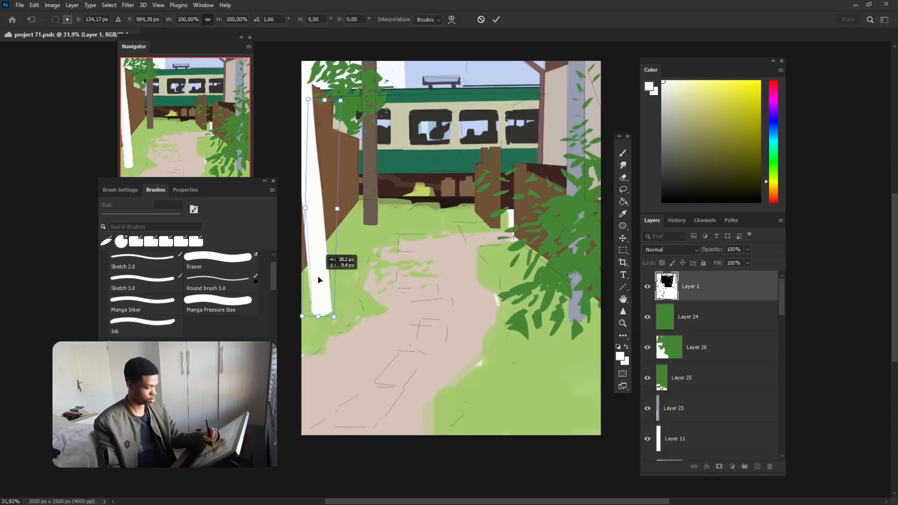
- Transform the white post's sketched outline on Layer 1 to line up with the post, apply it and deselect
left_click_drag(318, 280, 314, 279)
key("Return")
key("ctrl+d")
- Select the white post's Layer 11 and erase the excess white along both of its edges with the Eraser at 30 px
key("e")
left_click(318, 253, "ctrl")
left_click_drag(323, 183, 331, 311)
left_click_drag(311, 86, 323, 208)
left_click_drag(306, 224, 300, 217)
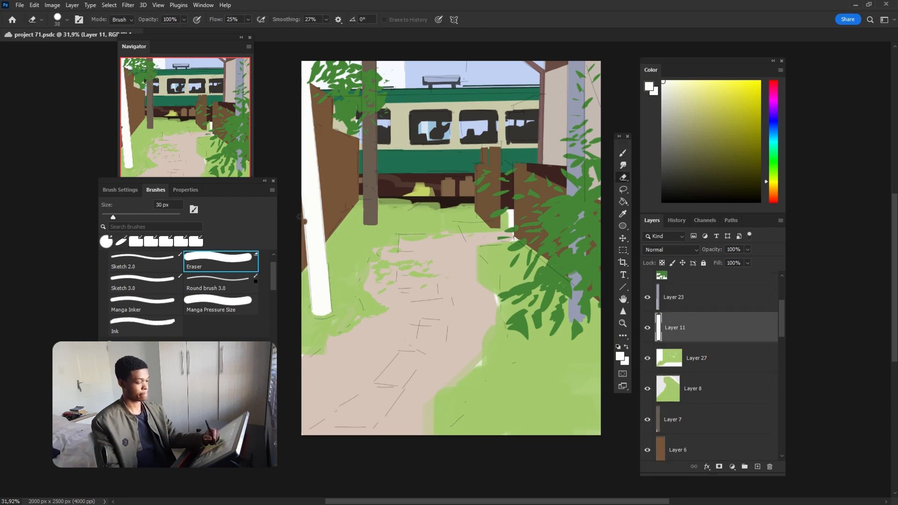
- Add a layer clipped to Layer 11, pick a near-black and paint the base of the white post with it
left_click(757, 466)
key("ctrl+alt+g")
left_click(622, 153)
left_click(664, 186)
mouse_move(314, 289)
left_mouse_down()
mouse_move(322, 311)
mouse_move(315, 287)
left_mouse_up()
scroll(536, 404, "down", 2)
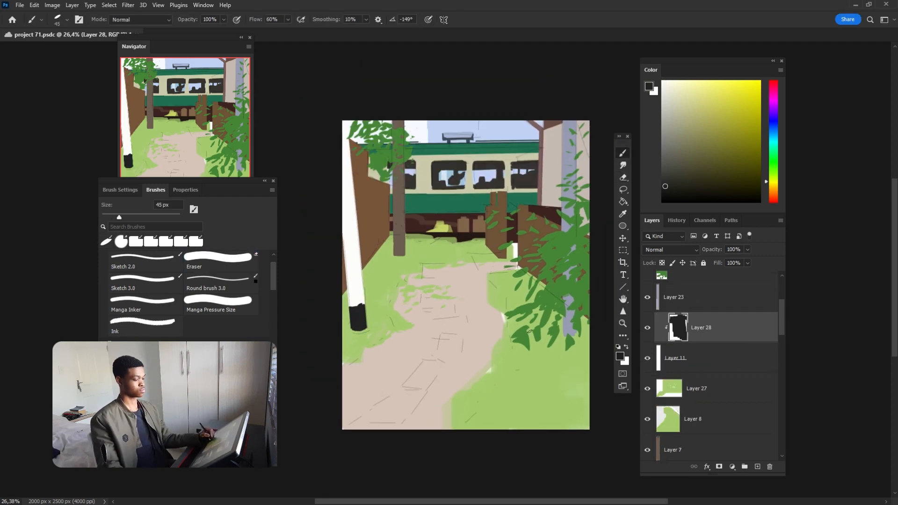
scroll(561, 282, "up", 1)
scroll(706, 324, "down", 2)
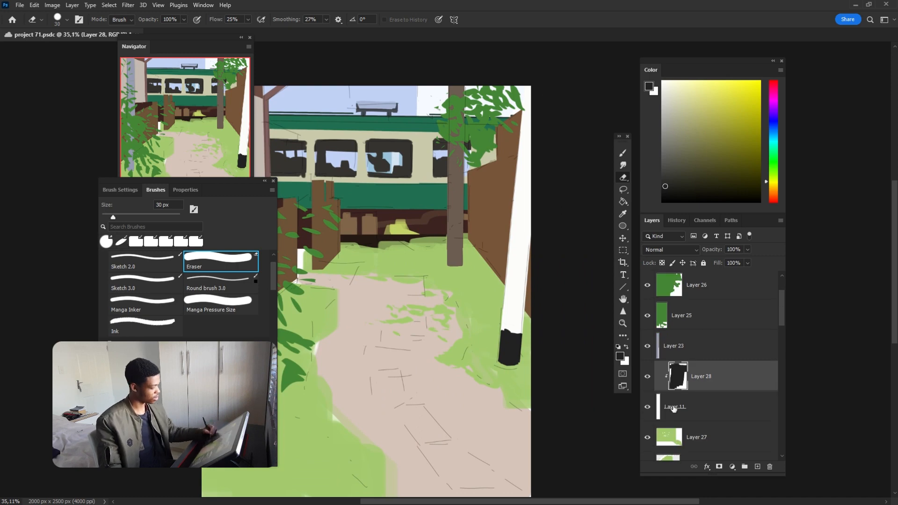
- Erase along the post's outer edge on Layer 11, touch up its base with sampled white and undo the last stroke
left_click(729, 407)
left_click_drag(531, 239, 516, 387)
key("b")
left_click(515, 299, "alt")
left_click_drag(511, 328, 509, 363)
key("ctrl+z")
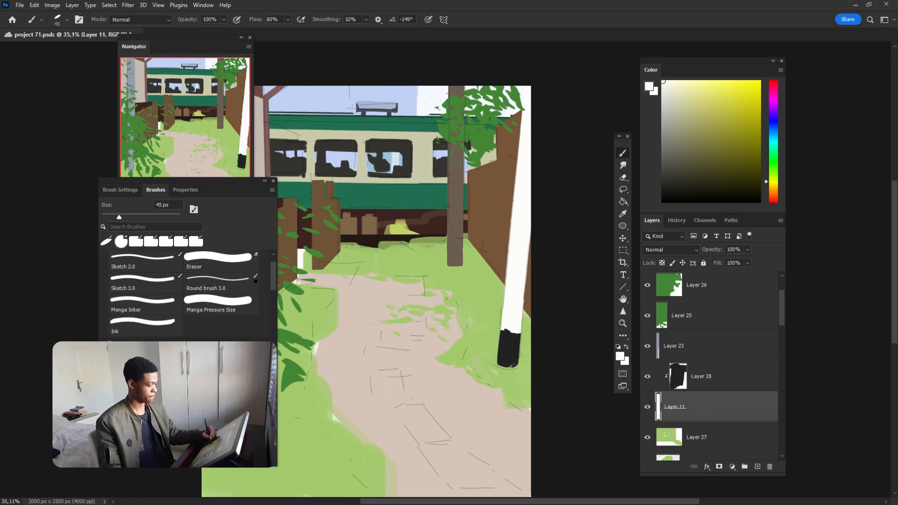
- Flip the canvas view back and erase the stray white along the post's path-side edge on Layer 11
key("ctrl+shift+h")
scroll(448, 267, "down", 1)
key("e")
left_click_drag(379, 346, 375, 255)
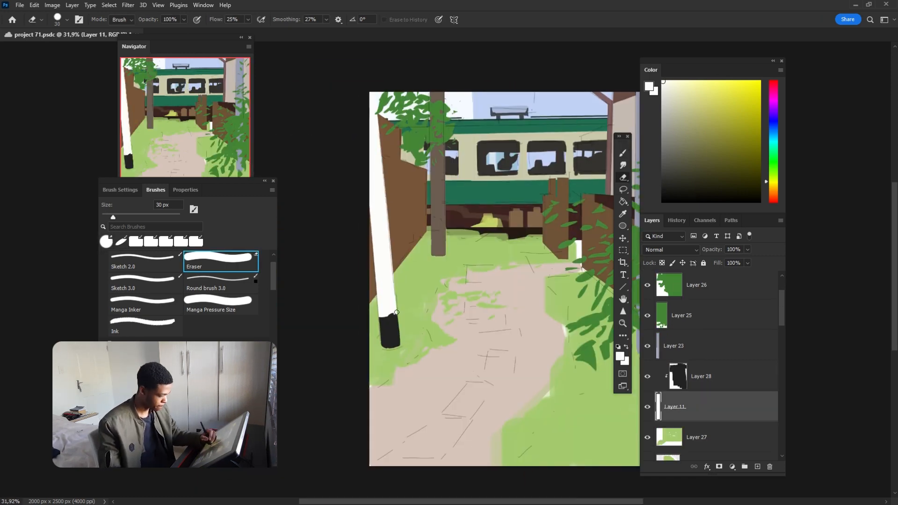
left_click_drag(397, 312, 378, 95)
scroll(541, 290, "down", 2)
scroll(533, 309, "up", 3)
left_click_drag(431, 314, 443, 328)
- Fill a Polygonal Lasso selection along the white post's outer side with white, and sample the near-black of its base on Layer 28
key("shift+l")
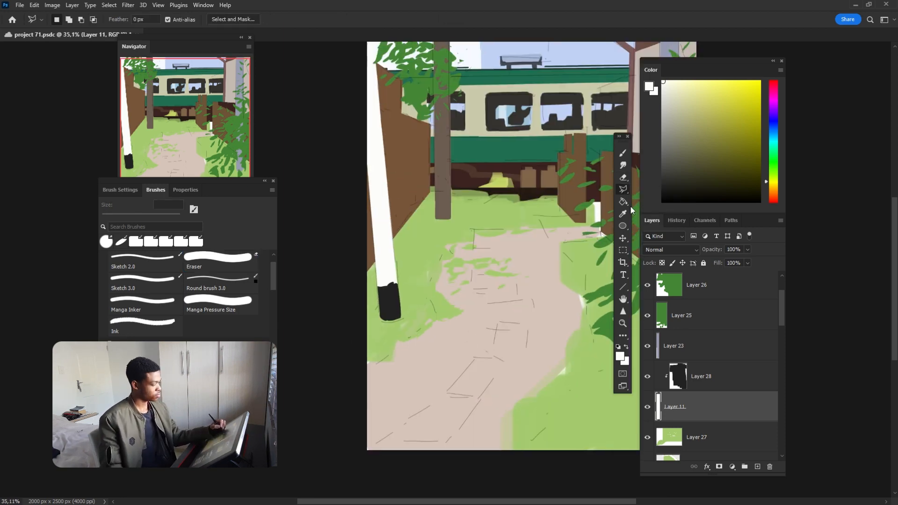
left_click(364, 154)
left_click(382, 323)
left_click(366, 156)
key("g")
left_click(375, 281)
scroll(444, 310, "down", 2)
scroll(433, 285, "up", 2)
key("b")
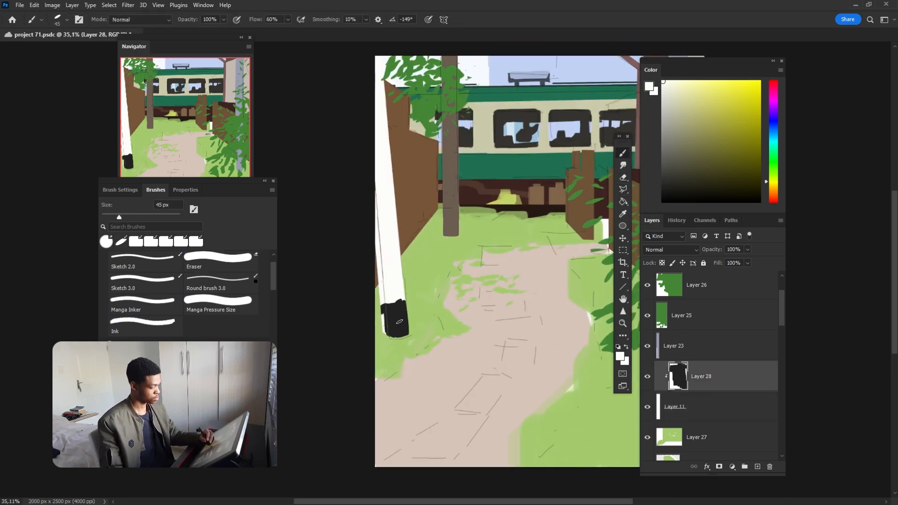
left_click(399, 322, "alt")
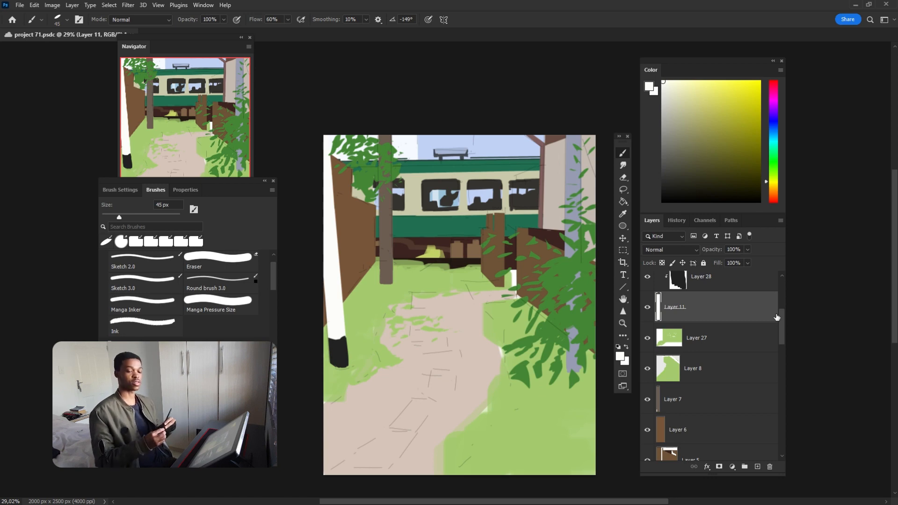
- Add an empty layer beneath Layer 11 and another layer directly above Background copy, clipped to it
left_click(758, 466)
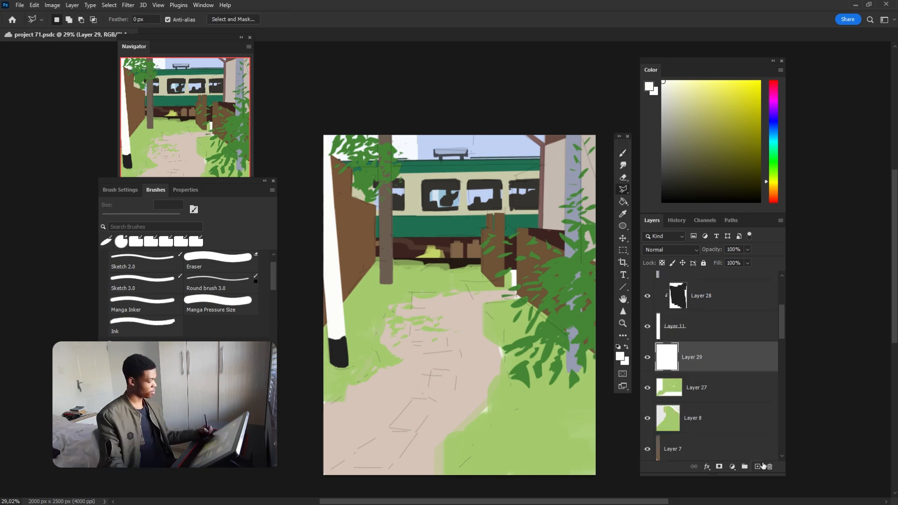
left_click(623, 153)
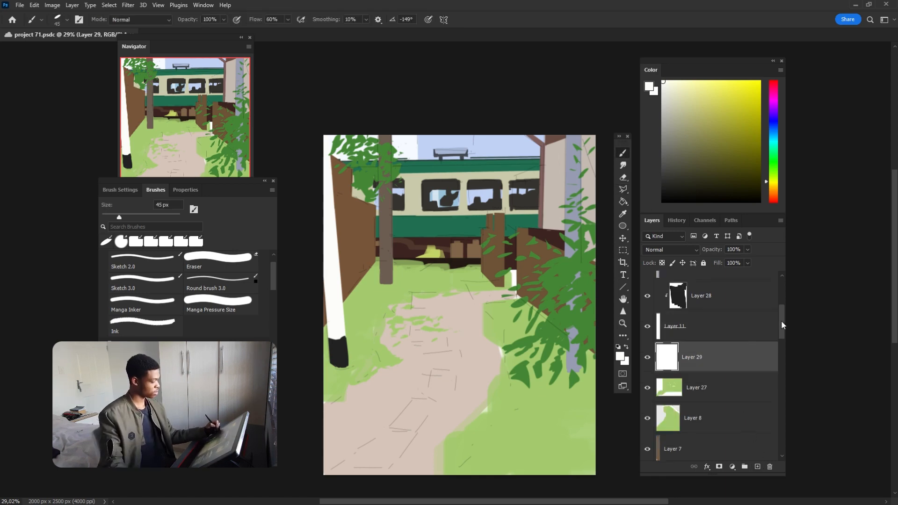
mouse_move(781, 321)
left_mouse_down()
mouse_move(780, 378)
mouse_move(779, 366)
left_mouse_up()
left_click(763, 372)
left_click(758, 466)
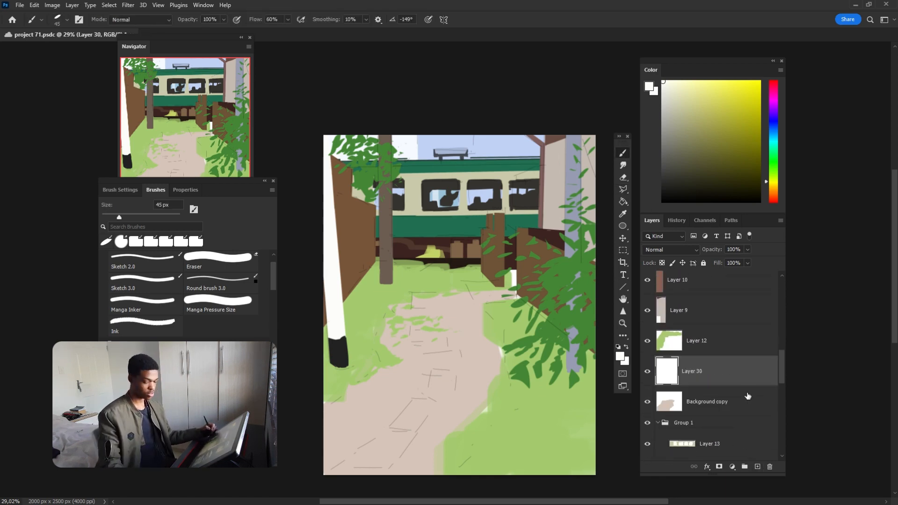
left_click(761, 384, "alt")
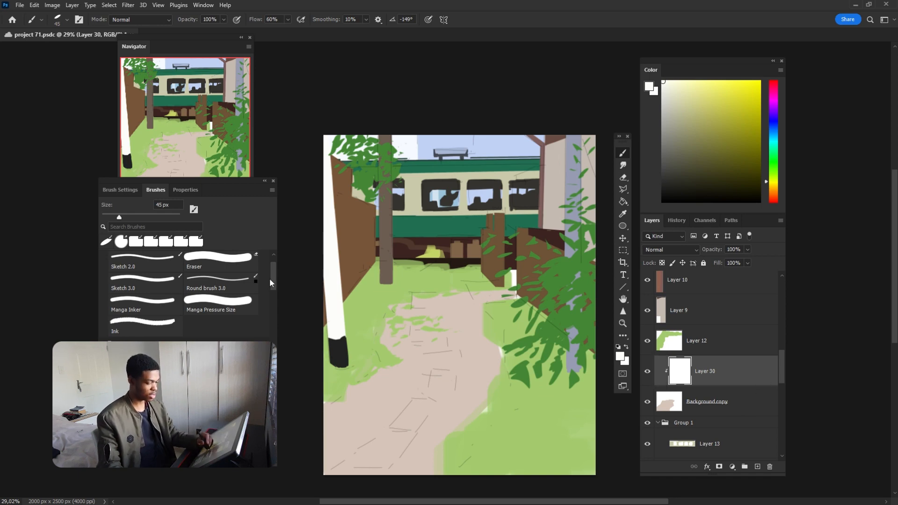
- Choose the Soft Airbrush 3.0 brush and enlarge it to 1400 px
left_click_drag(271, 282, 274, 298)
left_click(166, 321)
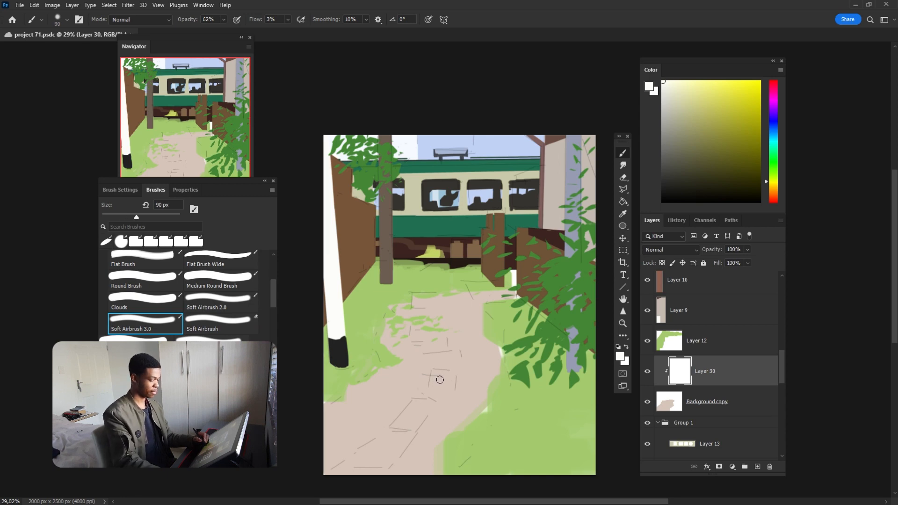
key("bracketright")
key("bracketright")
key("bracketright")
key("bracketright")
key("bracketright")
key("bracketright")
key("bracketright")
key("bracketright")
key("bracketright")
key("bracketright")
key("bracketright")
key("bracketright")
key("bracketright")
key("bracketright")
key("bracketright")
key("bracketright")
key("bracketright")
key("bracketright")
key("bracketright")
key("bracketright")
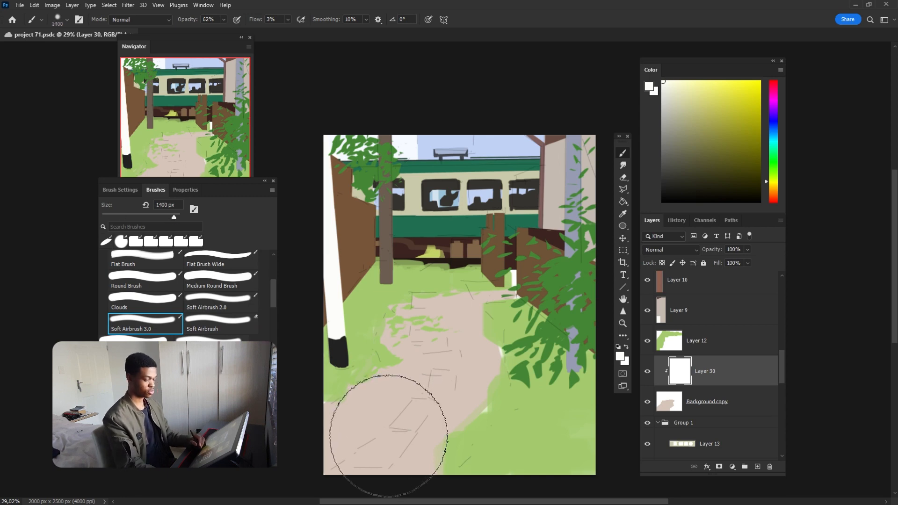
- Pick a pale blue and airbrush a cool gradient over the foreground of the path on Layer 30
left_click(775, 122)
mouse_move(375, 452)
left_mouse_down()
mouse_move(449, 395)
mouse_move(372, 446)
mouse_move(384, 415)
mouse_move(411, 396)
mouse_move(403, 410)
mouse_move(427, 467)
mouse_move(517, 398)
mouse_move(453, 445)
mouse_move(345, 465)
mouse_move(385, 407)
mouse_move(442, 400)
mouse_move(503, 374)
left_mouse_up()
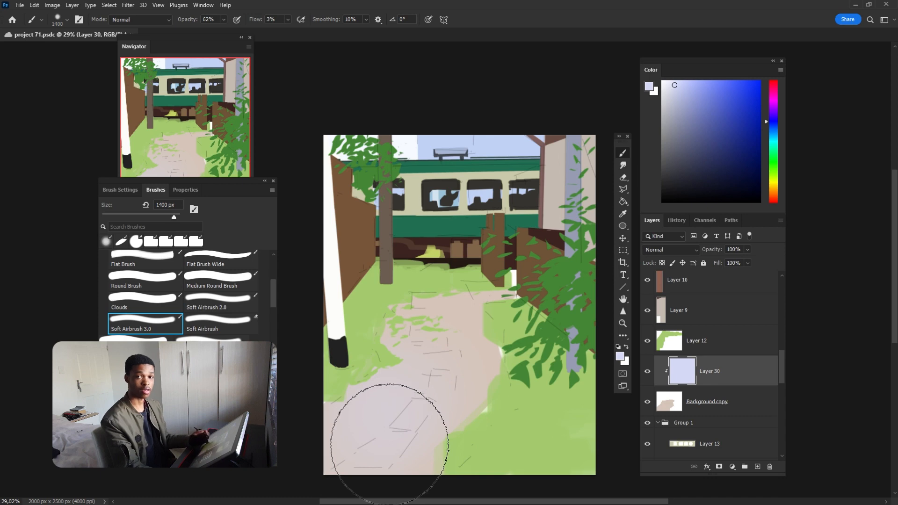
key("space")
left_click_drag(498, 349, 519, 307)
scroll(461, 407, "up", 1)
key("space")
left_click_drag(484, 378, 467, 369)
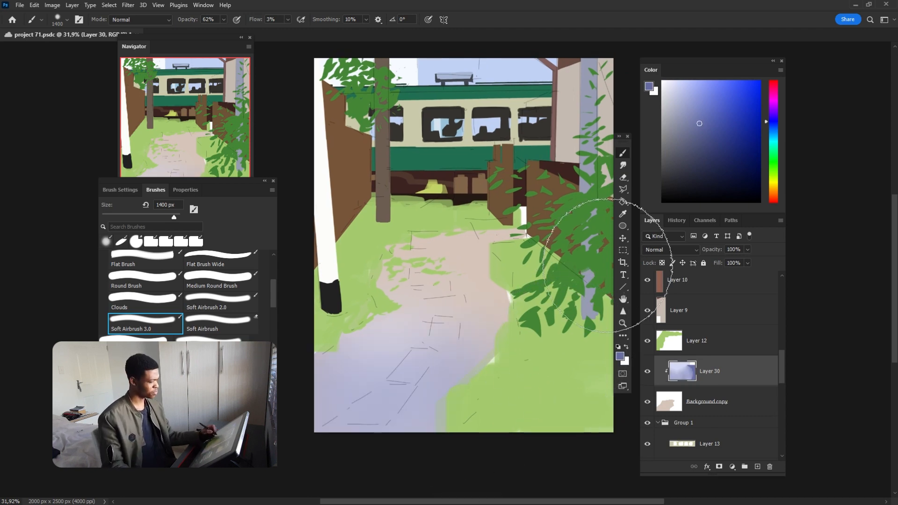
- Sample the path's beige and airbrush it over the middle of the path to soften the transition into the blue
left_click(623, 213)
left_click(503, 273)
key("b")
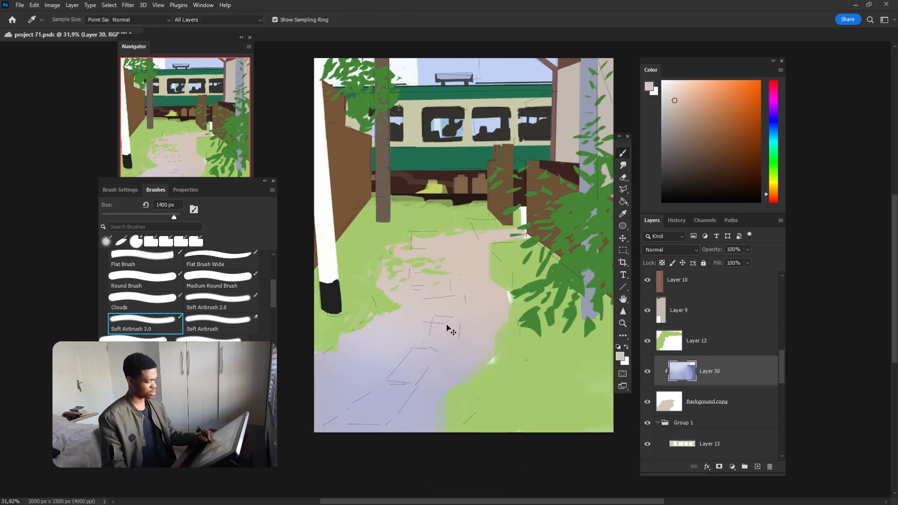
left_click_drag(426, 330, 394, 337)
left_click_drag(491, 320, 522, 313)
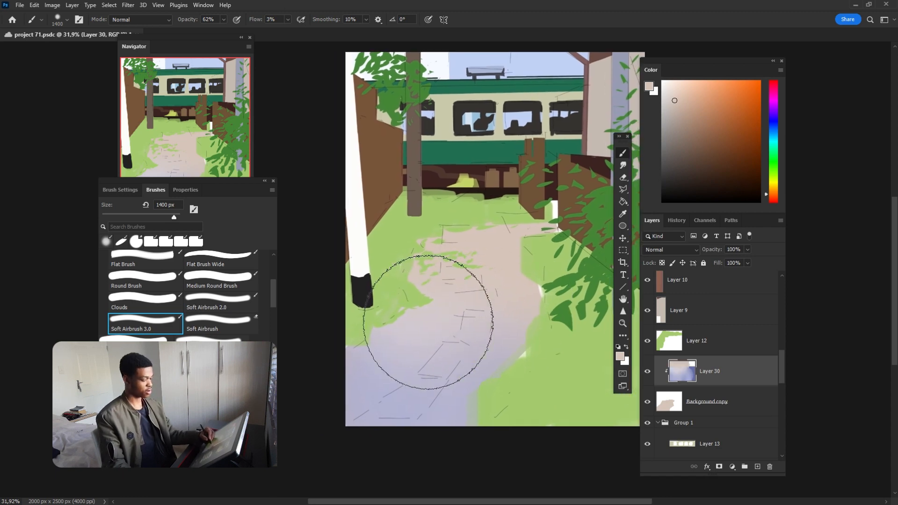
mouse_move(427, 321)
left_mouse_down()
mouse_move(506, 318)
mouse_move(517, 326)
mouse_move(507, 327)
left_mouse_up()
- Adjust Layer 30 with Hue/Saturation, lowering the lightness to about -3 and shifting the hue slightly
key("ctrl+u")
left_click_drag(719, 234, 717, 237)
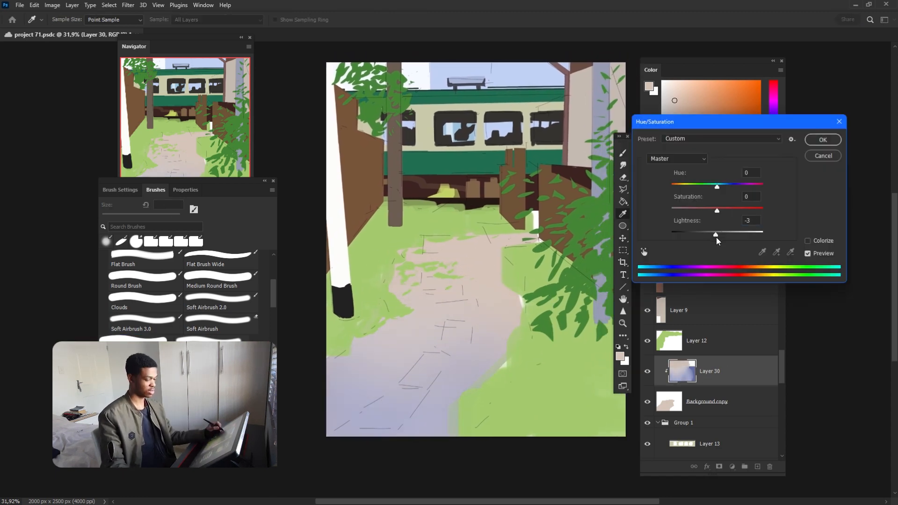
left_click_drag(717, 187, 719, 186)
key("Return")
- Switch to the Line brush, sample the path's beige and paint thin diagonal light streaks along the path's grass side
key("e")
key("b")
left_click(164, 276)
left_click(507, 296, "alt")
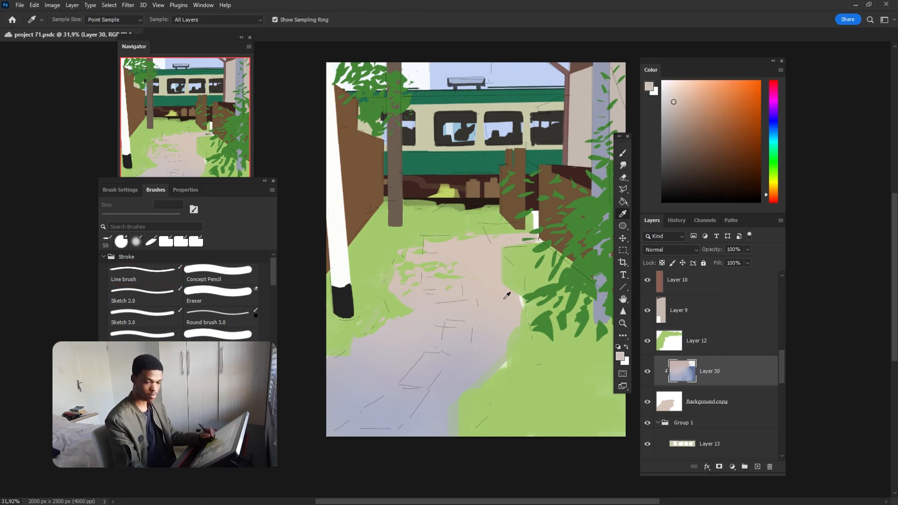
left_click_drag(497, 322, 465, 360)
left_click_drag(460, 368, 446, 381)
left_click_drag(451, 384, 436, 396)
- Enlarge the Line brush to 80 px and add more diagonal streaks, using a sampled greyish tone near the white post
key("bracketright")
key("bracketright")
left_click_drag(508, 331, 477, 362)
key("bracketright")
left_click(398, 370, "alt")
left_click_drag(369, 375, 329, 406)
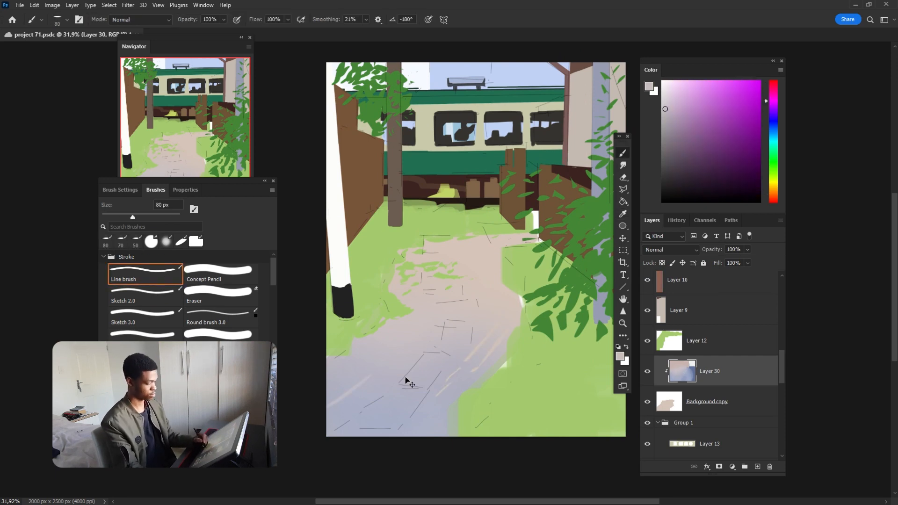
- Sample colours from the path and paint another streak across its middle on Layer 30
left_click_drag(561, 324, 561, 316)
left_click(495, 327, "alt")
left_click(469, 368, "alt")
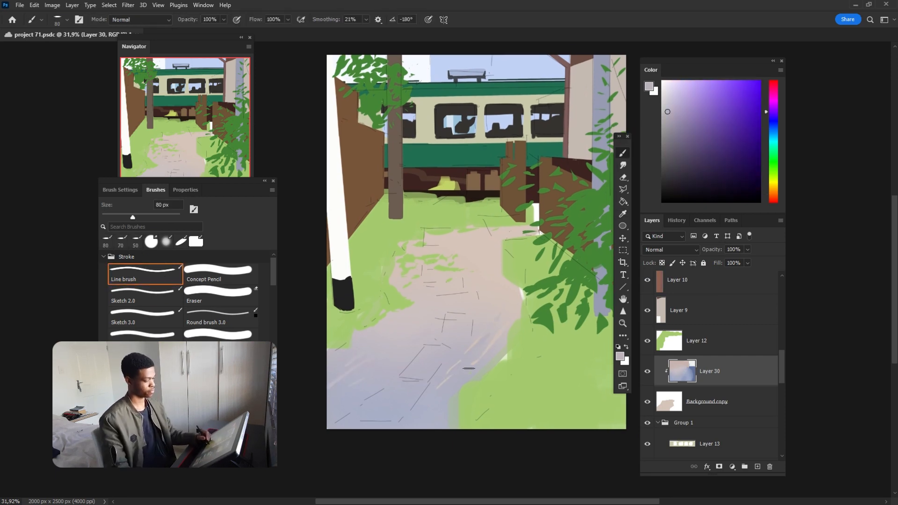
left_click_drag(428, 331, 441, 336)
- Blend the streaks into the path using Soft Airbrush 2.0 at 175 px with colours sampled from the path
left_click(747, 249)
left_click(487, 328, "alt")
scroll(220, 299, "down", 3)
left_click(219, 332)
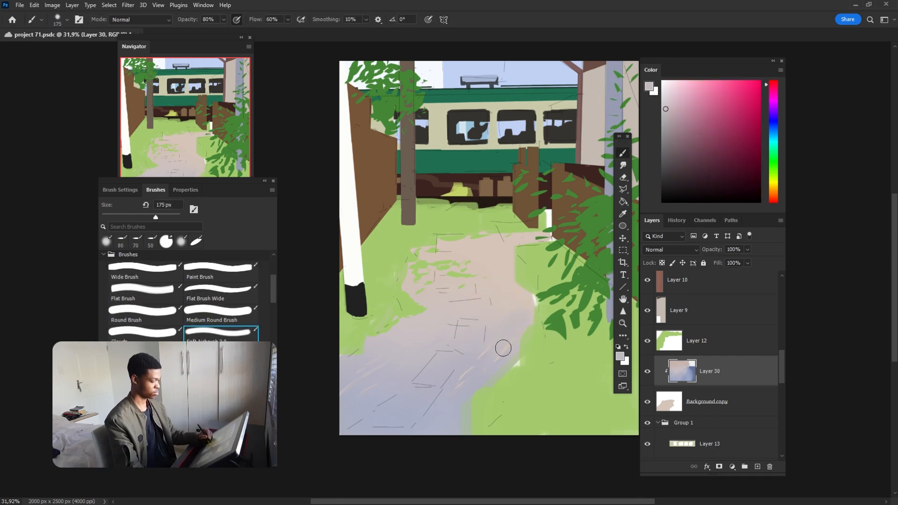
left_click(460, 398, "alt")
left_click(622, 153)
- Paint a light curved streak along the path's right bend on a new layer, using the Paint Brush at about 30 px and a paler sampled beige
scroll(545, 377, "down", 1)
scroll(545, 377, "up", 2)
left_click(486, 271, "alt")
left_click(219, 274)
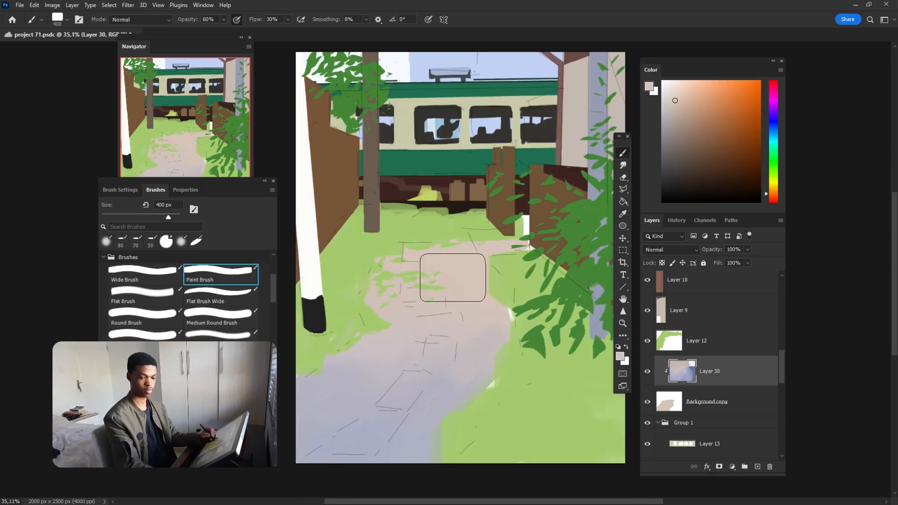
key("bracketleft")
key("bracketleft")
key("bracketleft")
key("bracketleft")
key("bracketleft")
key("bracketleft")
key("bracketleft")
key("bracketleft")
key("bracketleft")
key("bracketleft")
key("bracketleft")
key("bracketleft")
key("bracketleft")
left_click(670, 93)
left_click_drag(482, 252, 478, 321)
left_click(757, 467)
left_click_drag(478, 249, 467, 367)
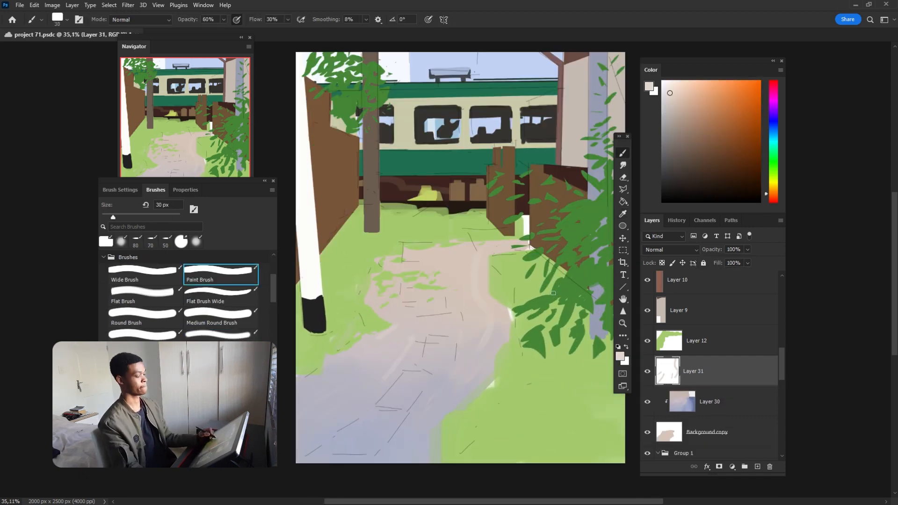
- Add more thin light streaks across the middle and near end of the path at about 30 px
key("bracketleft")
left_click_drag(412, 338, 397, 366)
key("bracketright")
key("bracketright")
left_click_drag(344, 396, 304, 434)
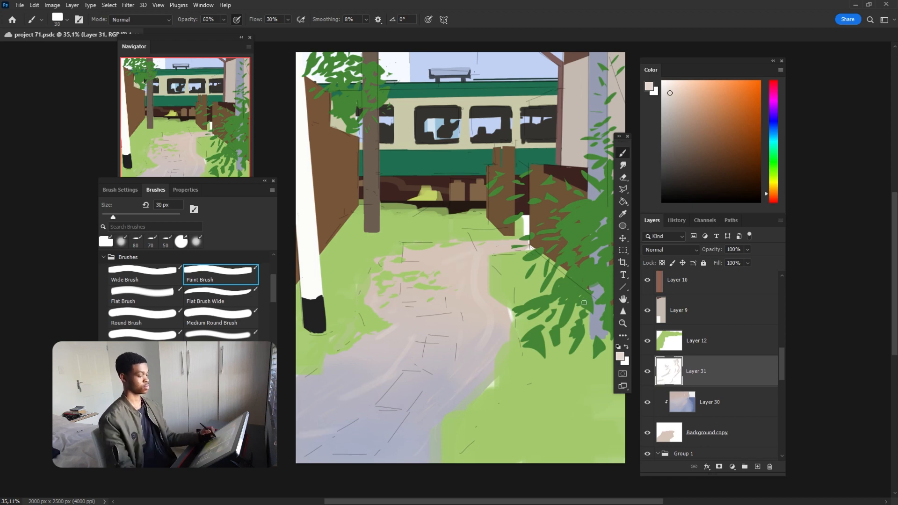
- Lower the opacity of the streak layer, Layer 31, to 74%
key("e")
scroll(570, 308, "up", 1)
scroll(570, 307, "down", 4)
left_click(748, 250)
left_click(718, 261)
scroll(512, 367, "up", 5)
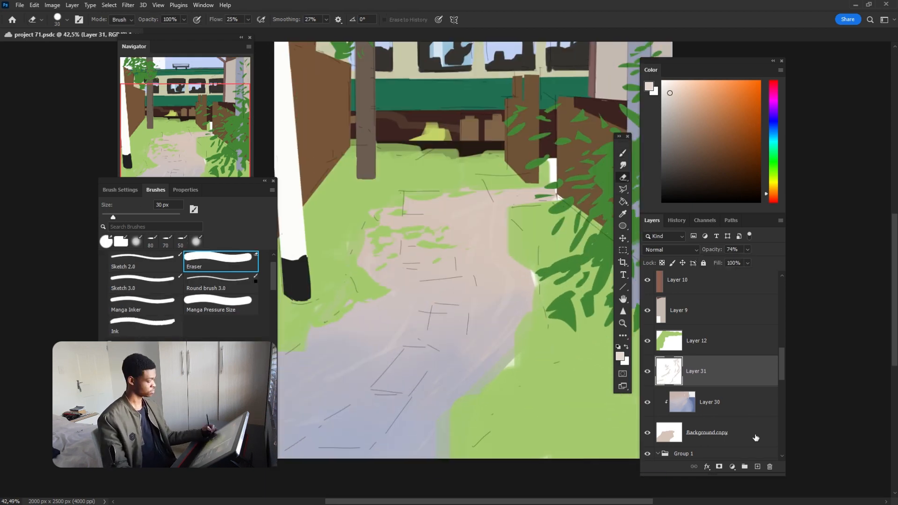
- Fill a polygonal slab at the far right end of the path with near-white on a new layer, and place that layer above Layer 12
left_click(757, 466)
key("i")
left_click(496, 201)
key("l")
left_click(481, 174)
left_click(498, 210)
key("Return")
key("g")
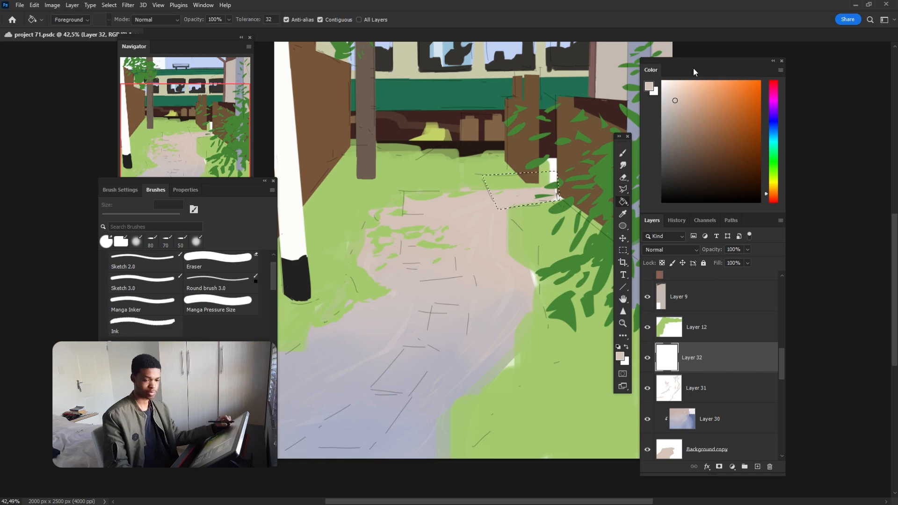
left_click(663, 88)
left_click(528, 195)
key("ctrl+d")
key("ctrl+bracketright")
scroll(599, 361, "down", 3)
key("i")
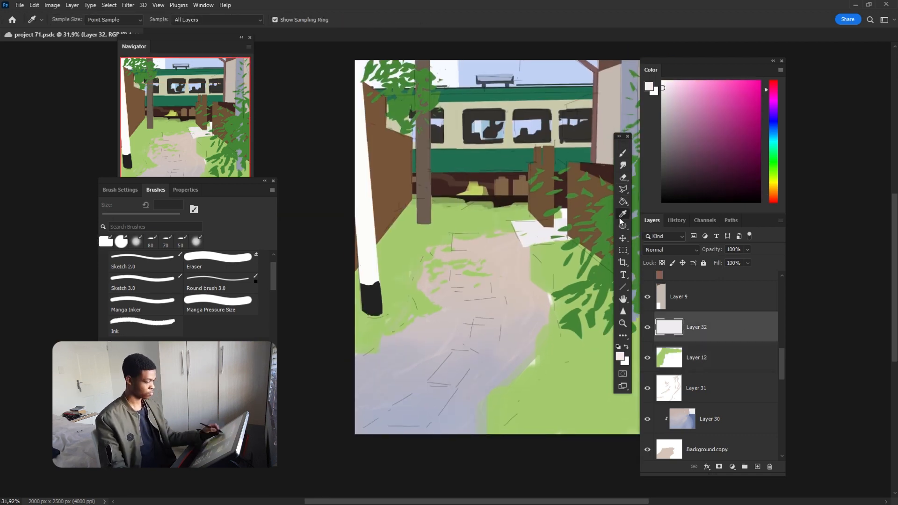
- Outline the two nearest stepping stones on the path with the Polygonal Lasso, adding the second to the selection
key("l")
left_click(362, 428)
left_click(429, 427)
left_click(457, 387)
double_click(428, 385)
left_click(427, 384, "shift")
left_click(453, 349)
left_click(484, 353)
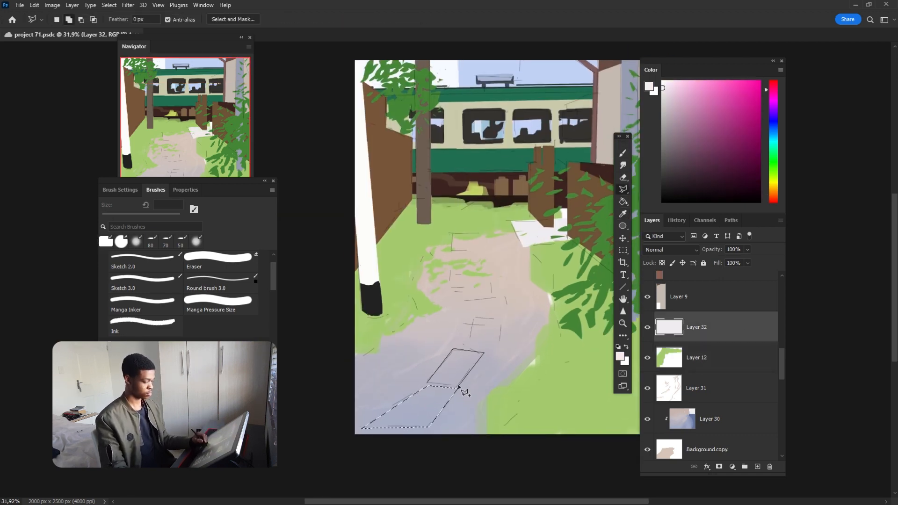
- Add the remaining sketched stepping stones up to the far end of the path to the polygonal selection
left_click(500, 341)
left_click(501, 313)
double_click(473, 313)
left_click(465, 301)
left_click(503, 296)
left_click(509, 307)
double_click(466, 308)
left_click(450, 276)
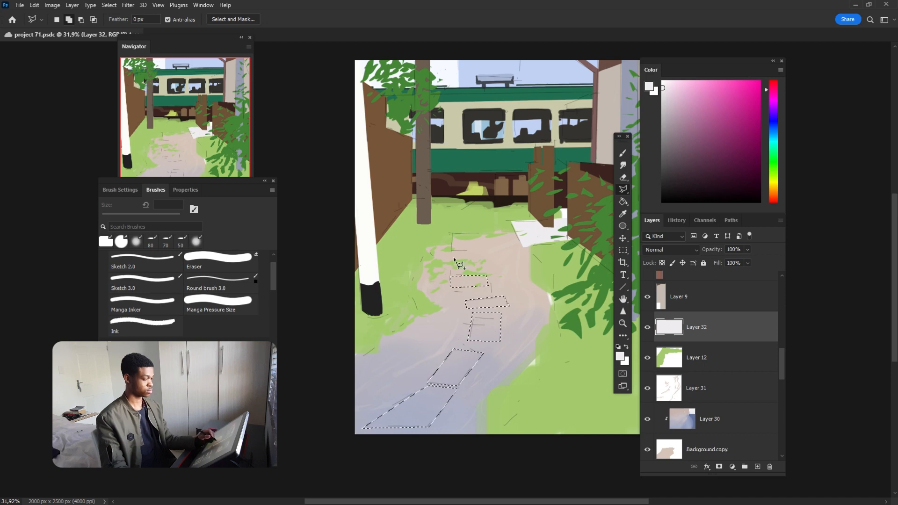
left_click(479, 234)
double_click(480, 248)
- Raise Layer 32 to just below Layer 29, fill the selected stepping stones with the near-white colour and deselect
key("ctrl+bracketright")
key("ctrl+bracketright")
key("ctrl+bracketright")
key("ctrl+bracketright")
key("ctrl+bracketright")
key("ctrl+bracketright")
key("g")
left_click(532, 288)
key("ctrl+d")
- Lower the opacity of the stepping-stone layer to 38%
mouse_move(747, 249)
left_mouse_down()
mouse_move(721, 261)
mouse_move(704, 236)
mouse_move(711, 236)
left_mouse_up()
key("ctrl+u")
key("Return")
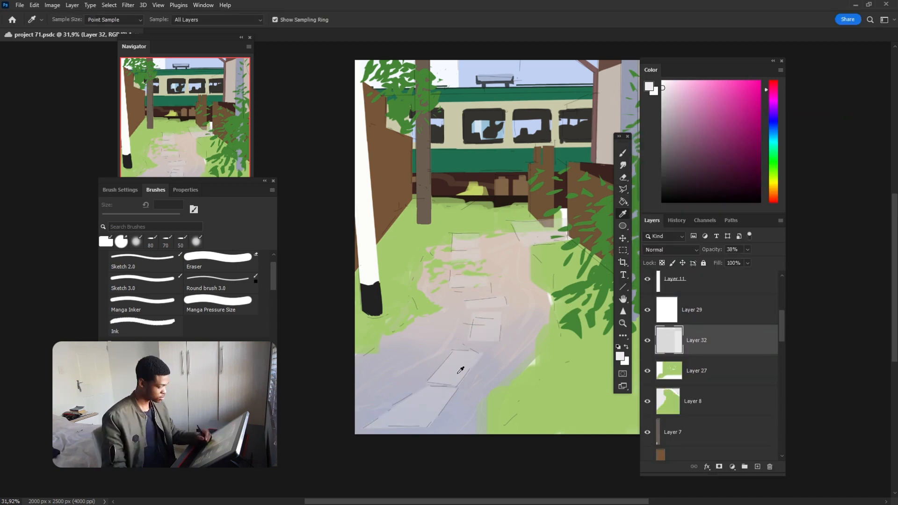
- Try to refill the lower stepping stones with a sampled bluish grey using the Paint Bucket
left_click(460, 371)
left_click(622, 189)
left_click(669, 209)
left_click(622, 189)
left_click(678, 218)
left_click(410, 406)
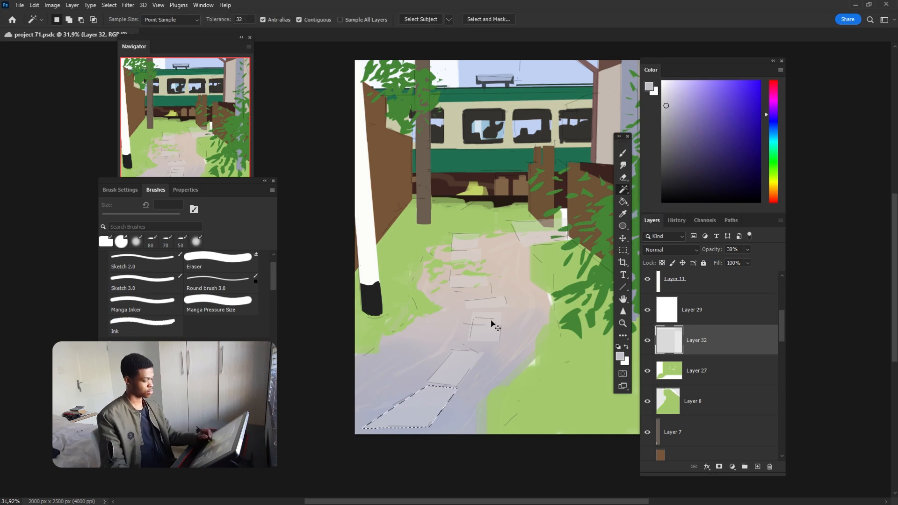
key("ctrl+d")
key("g")
left_click(491, 330)
left_click(445, 372)
left_click(623, 190)
left_click(622, 202)
left_click(412, 406)
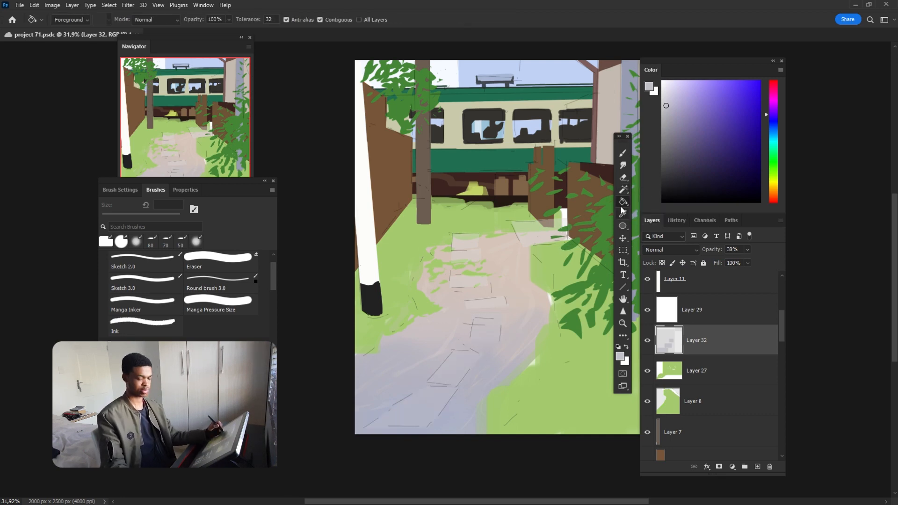
- Undo the stepping-stone refills and the opacity reduction
key("ctrl+z")
key("ctrl+z")
key("ctrl+z")
key("ctrl+z")
key("ctrl+z")
key("ctrl+z")
key("ctrl+z")
- Darken the stepping stones to a mid grey with a Hue/Saturation adjustment
key("ctrl+u")
left_click_drag(717, 234, 708, 234)
left_click_drag(716, 187, 713, 187)
left_click(823, 139)
- Clip a new layer to the stepping stones and brush a pale warm tone over the upper ones with the Paint Brush at 250 px
key("ctrl+shift+alt+n")
key("ctrl+alt+g")
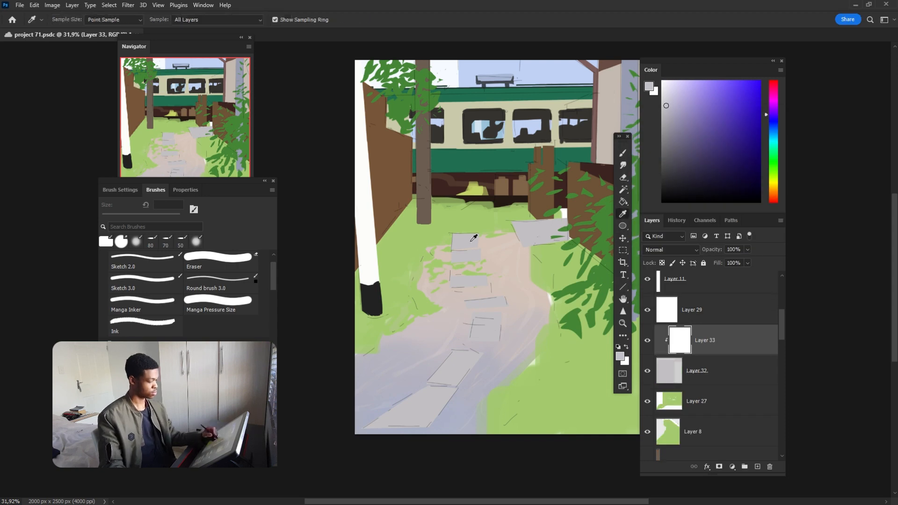
left_click(477, 285)
key("b")
key("bracketright")
key("bracketright")
key("bracketright")
key("bracketright")
key("bracketright")
key("bracketright")
key("bracketright")
key("bracketright")
key("bracketright")
key("bracketright")
left_click(488, 264, "alt")
left_click_drag(461, 244, 489, 334)
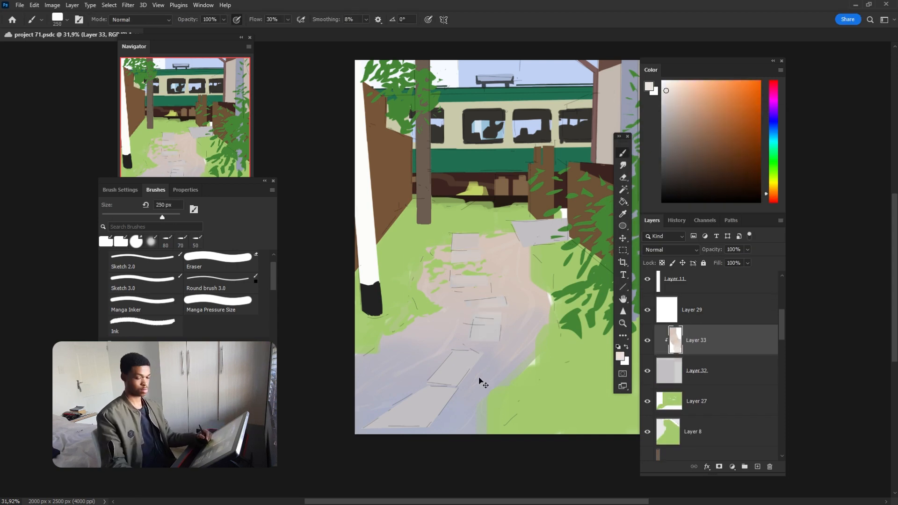
- Tint the nearest stepping stones with a sampled colour, and brighten the slab at the path's far end with near-white
left_click(479, 381, "alt")
left_click_drag(463, 364, 387, 432)
left_click_drag(549, 355, 540, 361)
left_click(533, 361, "alt")
left_click_drag(516, 234, 552, 240)
left_click_drag(612, 245, 584, 271)
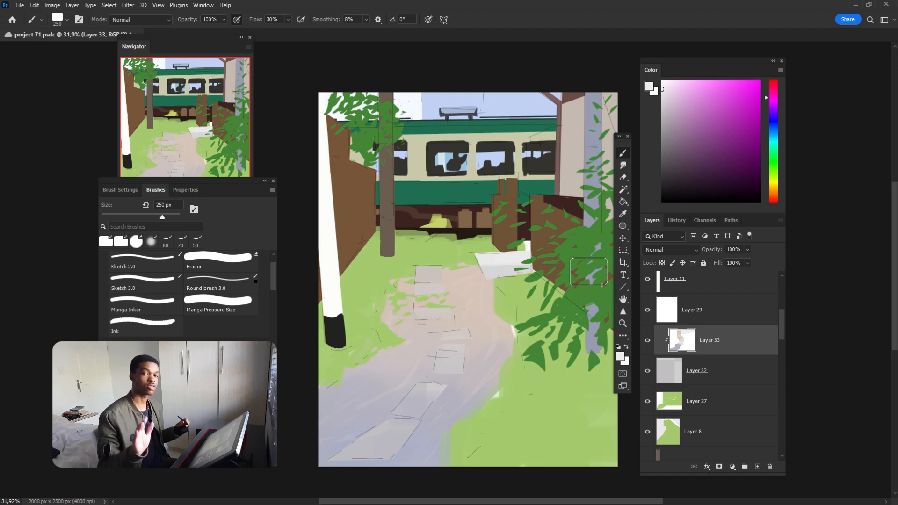
scroll(517, 294, "down", 5)
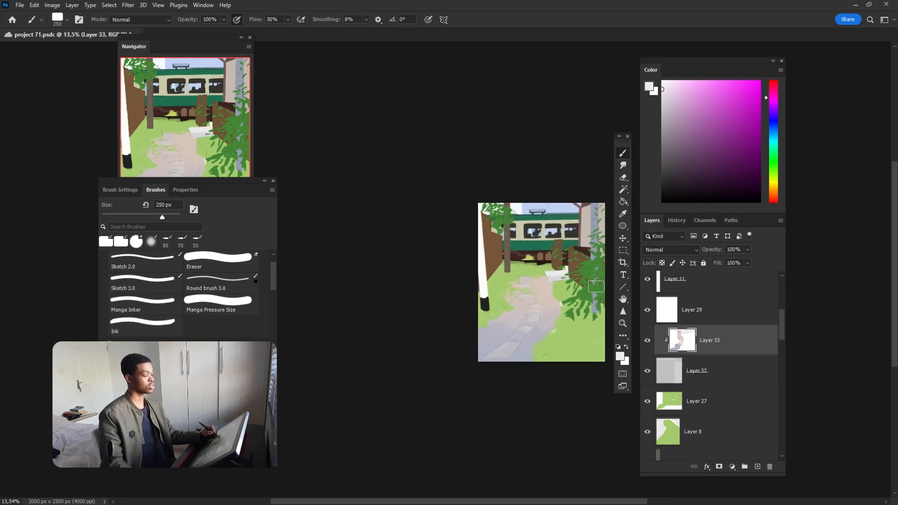
left_click_drag(520, 298, 485, 304)
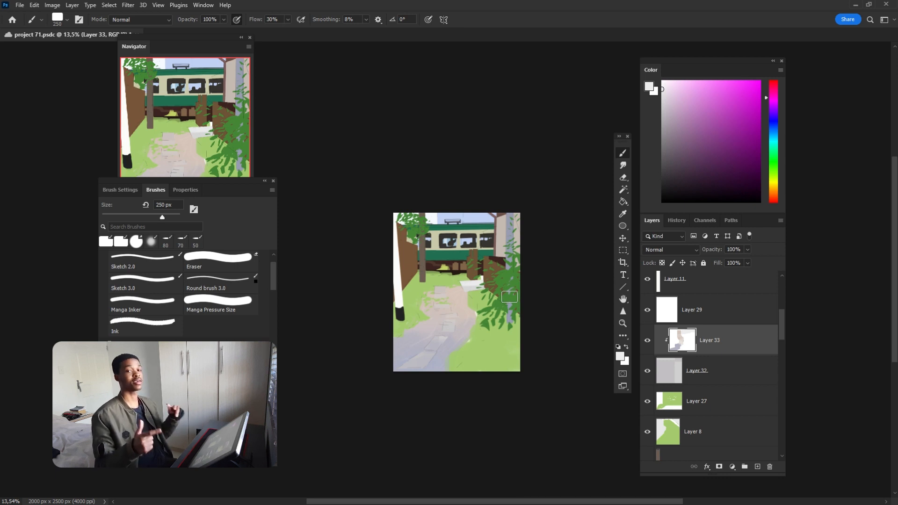
scroll(509, 297, "up", 5)
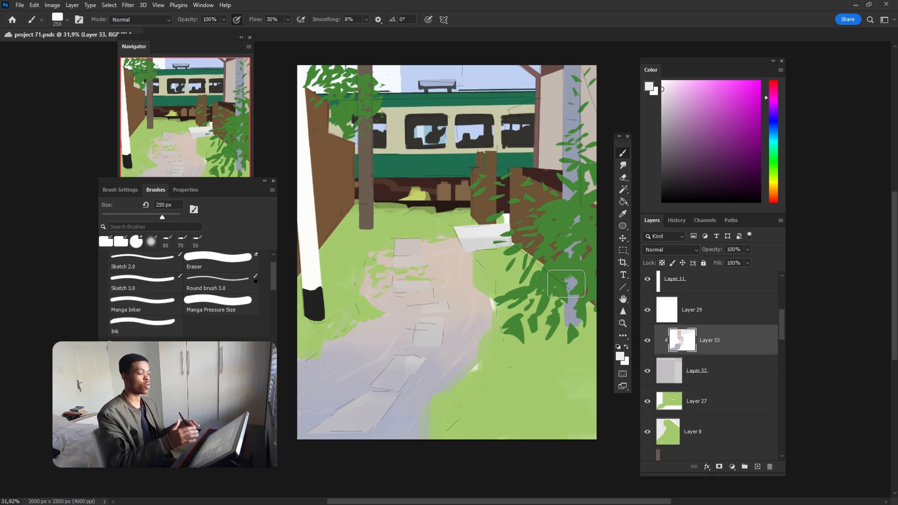
left_click_drag(566, 283, 579, 300)
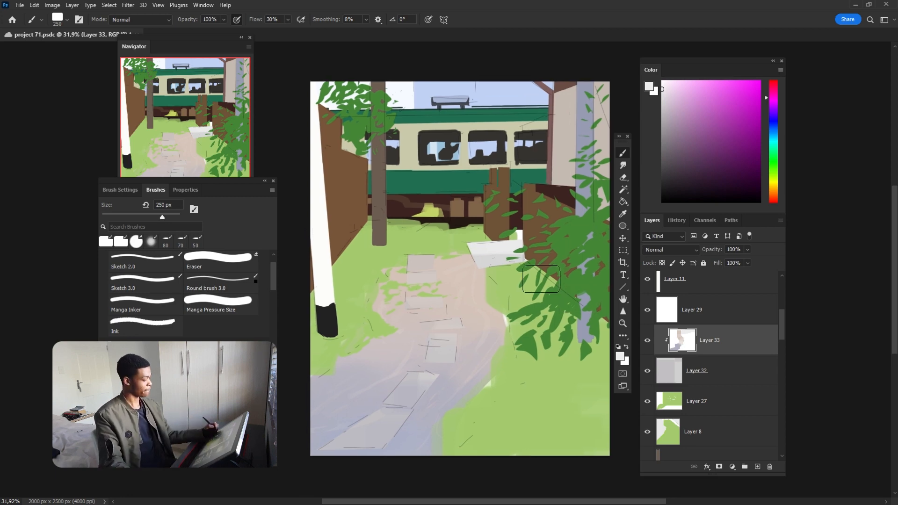
- Clip a new layer to the bluish post's Layer 23 and paint a near-white light over the upper post
key("ctrl+shift+alt+n")
key("i")
left_click(583, 304)
mouse_move(780, 317)
left_mouse_down()
mouse_move(780, 329)
mouse_move(774, 303)
left_mouse_up()
left_click(701, 328)
key("ctrl+shift+alt+n")
key("ctrl+alt+g")
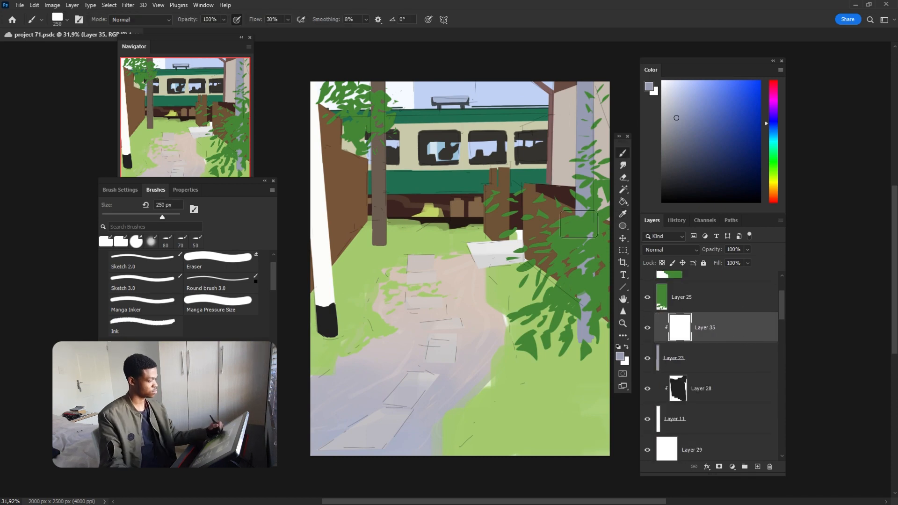
left_click(662, 93)
left_click_drag(582, 140, 537, 179)
left_click_drag(540, 192, 532, 124)
left_click(622, 164)
left_click_drag(571, 169, 635, 200)
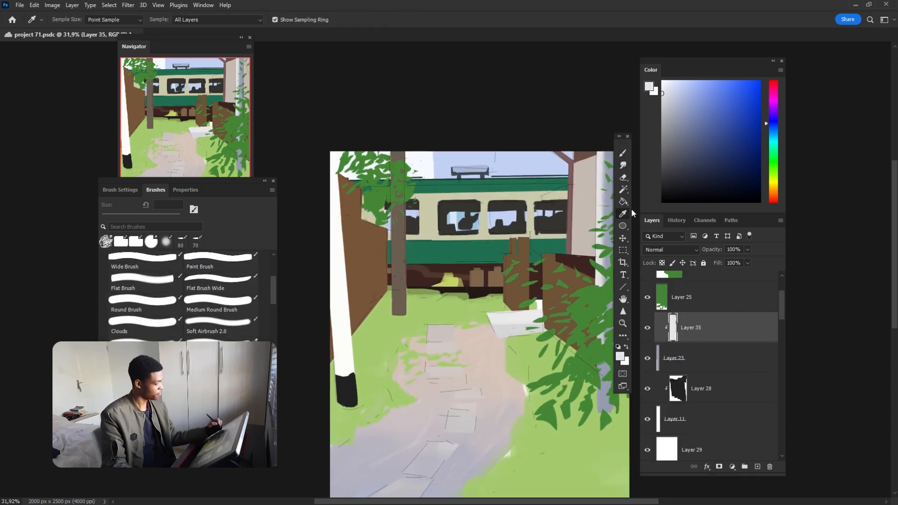
- Clip a new layer to the grey-brown post's Layer 7 and brush a pale warm light down the post at 250 px
left_click_drag(780, 304, 780, 348)
left_click(701, 336)
key("ctrl+shift+alt+n")
key("ctrl+alt+g")
key("b")
left_click(393, 231, "alt")
mouse_move(413, 176)
left_mouse_down()
mouse_move(423, 332)
mouse_move(403, 279)
left_mouse_up()
left_click(661, 81)
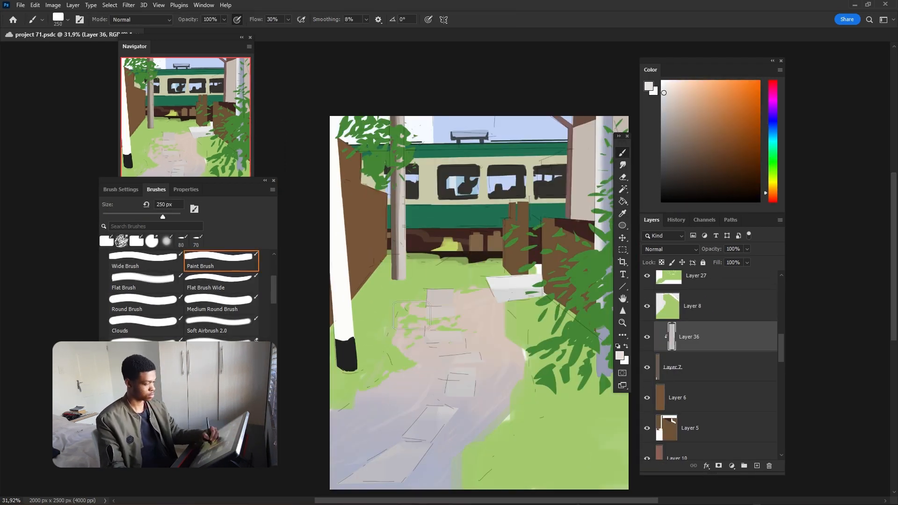
- Undo the last light stroke and brush the pale light down the grey-brown post again on Layer 36
key("ctrl+z")
key("r")
left_click_drag(397, 239, 388, 235)
key("b")
left_click_drag(402, 163, 419, 272)
- Clip a new layer above Layer 36 and brush a dark grey shade down the grey-brown post's shadow side
key("ctrl+shift+alt+n")
key("ctrl+alt+g")
key("r")
mouse_move(394, 182)
left_mouse_down()
mouse_move(396, 299)
mouse_move(400, 171)
left_mouse_up()
key("alt+[")
left_click_drag(541, 327, 533, 326)
key("alt+]")
key("b")
left_click(683, 168)
left_click_drag(362, 112, 365, 231)
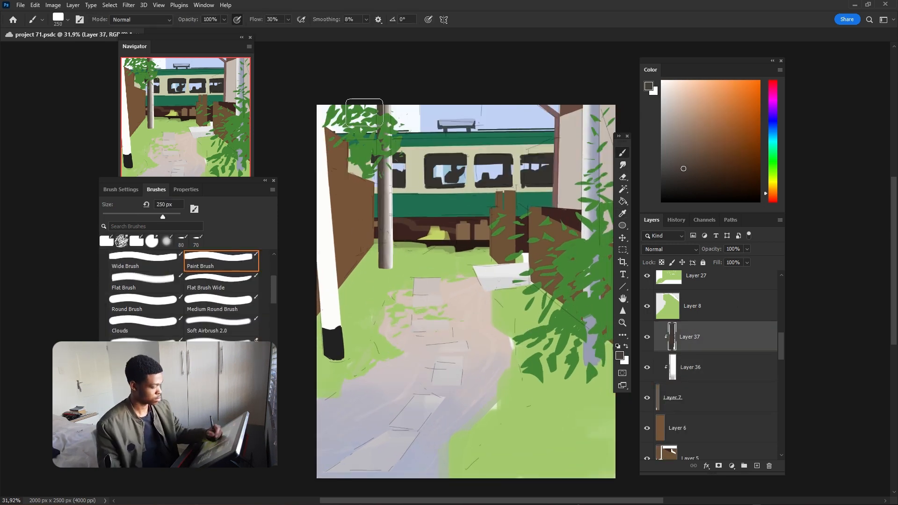
- Increase the saturation of the post's dark shading on Layer 37 with Hue/Saturation, and sample the resulting dark brown
left_click_drag(590, 289, 583, 278)
key("alt+[")
key("alt+[")
key("ctrl+u")
key("Escape")
key("alt+]")
key("alt+]")
key("ctrl+u")
left_click_drag(715, 210, 746, 212)
left_click(382, 233, "alt")
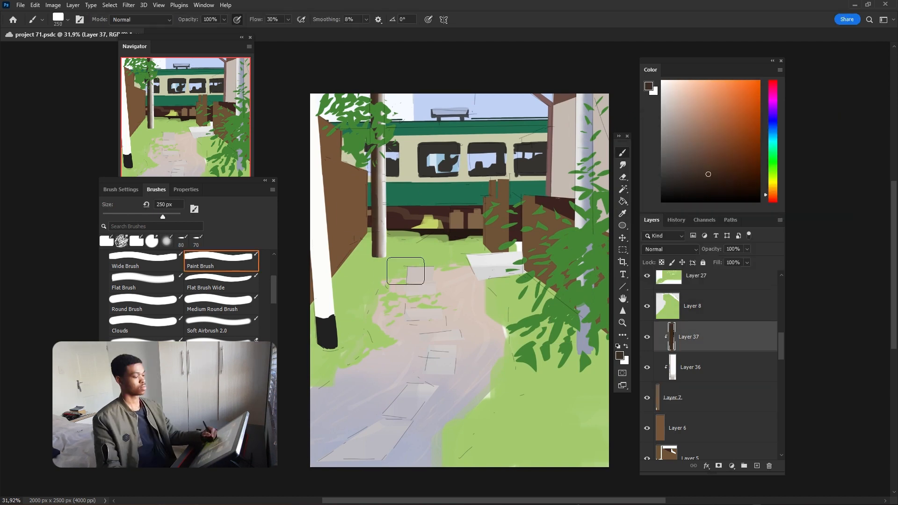
- Clip a new layer in Multiply mode above the white post's Layer 28 and choose a warm mid-grey as the paint colour
left_click_drag(405, 272, 410, 277)
mouse_move(579, 292)
left_mouse_down()
mouse_move(582, 307)
mouse_move(587, 281)
left_mouse_up()
left_click_drag(779, 351, 774, 297)
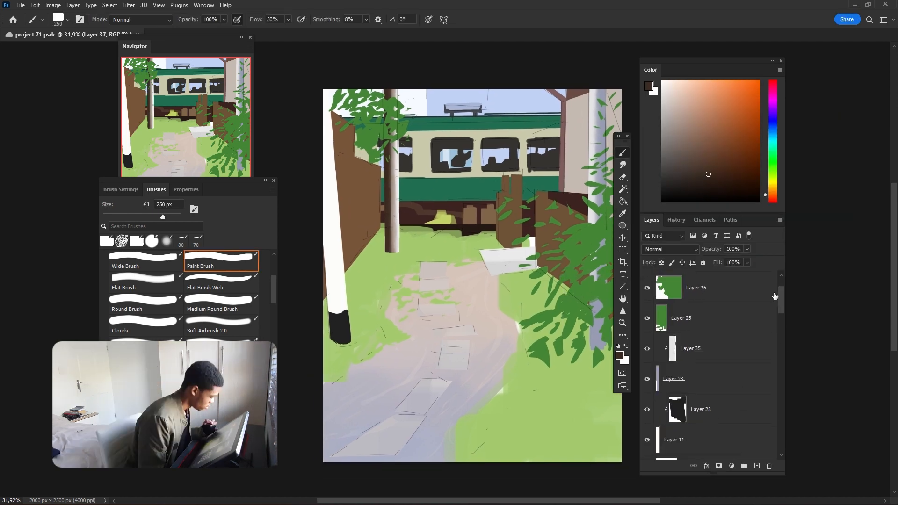
left_click(716, 409)
key("ctrl+shift+alt+n")
left_click(338, 206, "alt")
scroll(650, 373, "down", 2)
left_click(742, 380, "alt")
left_click_drag(536, 237, 579, 247)
left_click(666, 149)
left_click(670, 249)
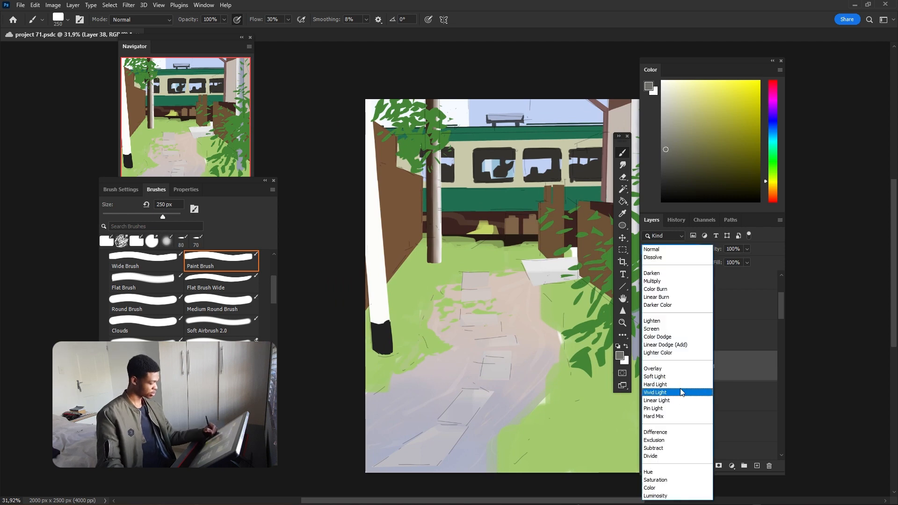
left_click(657, 281)
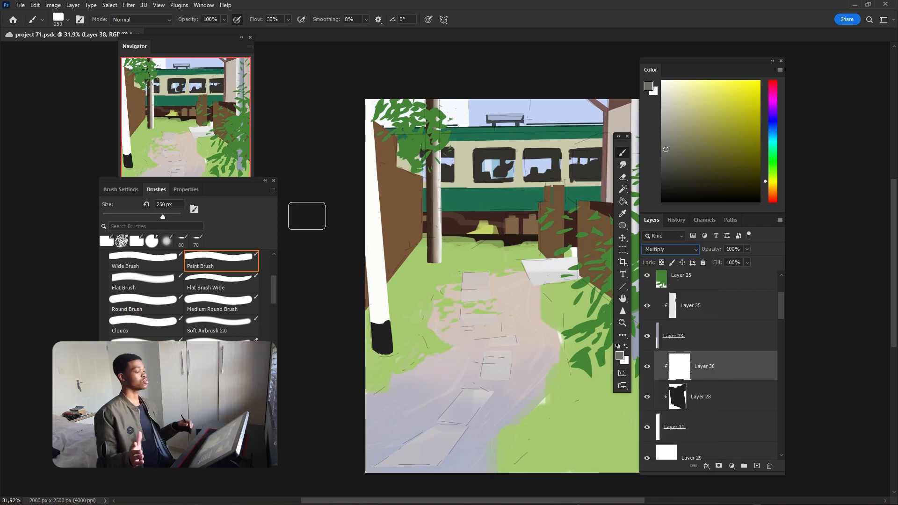
left_click_drag(769, 181, 769, 194)
left_click(690, 146)
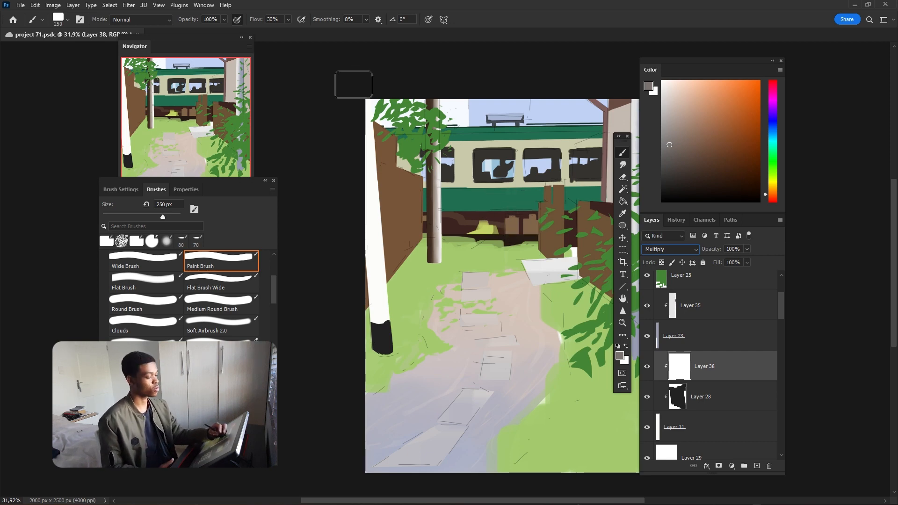
mouse_move(348, 220)
left_mouse_down()
mouse_move(353, 369)
mouse_move(366, 334)
mouse_move(379, 356)
mouse_move(374, 395)
left_mouse_up()
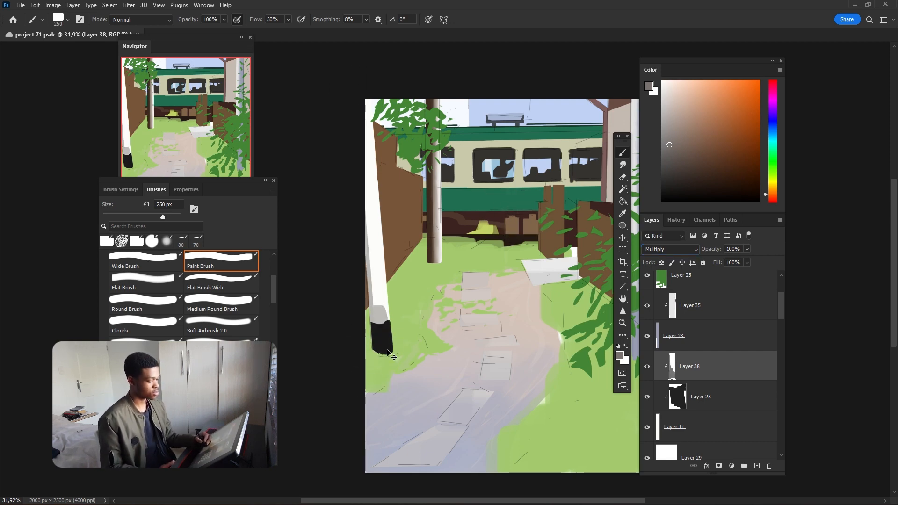
key("ctrl+BackSpace")
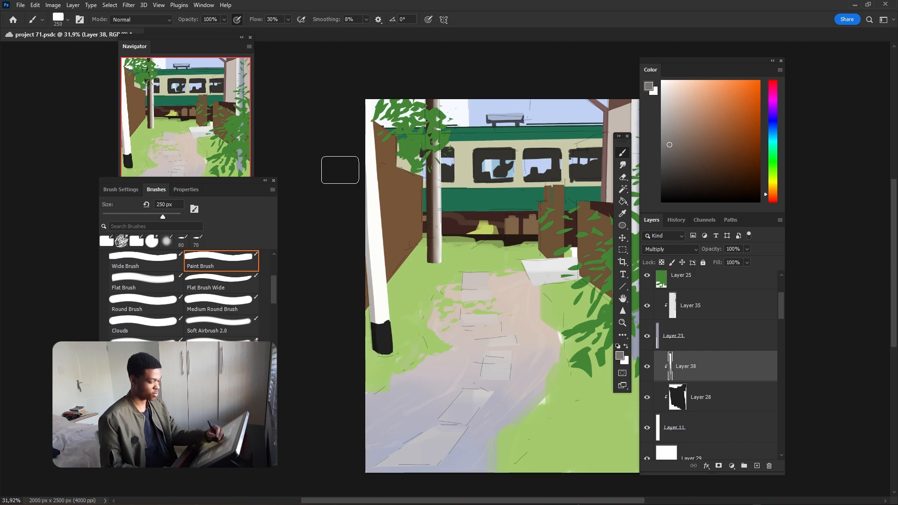
left_click_drag(343, 192, 370, 387)
key("ctrl+z")
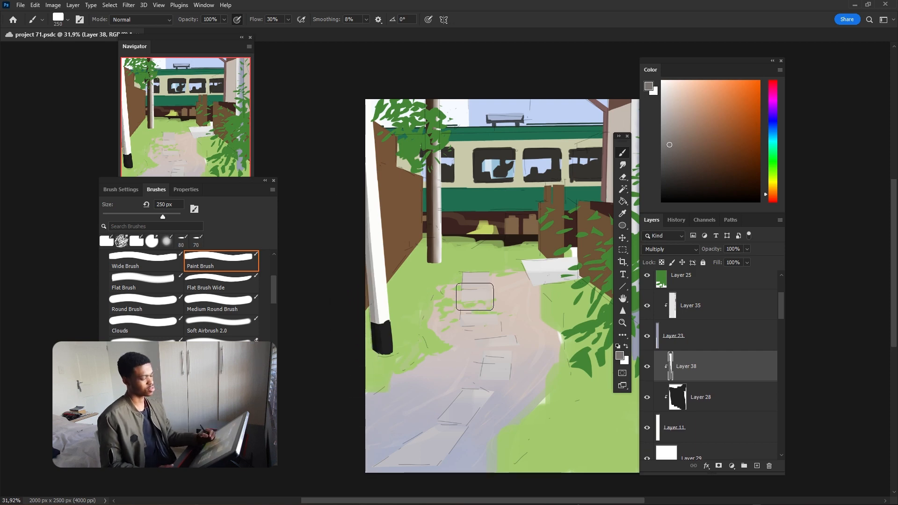
- Paint a grey shadow over the white post's lower half with the Wide Brush at 250 px, and shape its upper edge with the Eraser
key("comma")
mouse_move(355, 277)
left_mouse_down()
mouse_move(393, 287)
mouse_move(393, 355)
left_mouse_up()
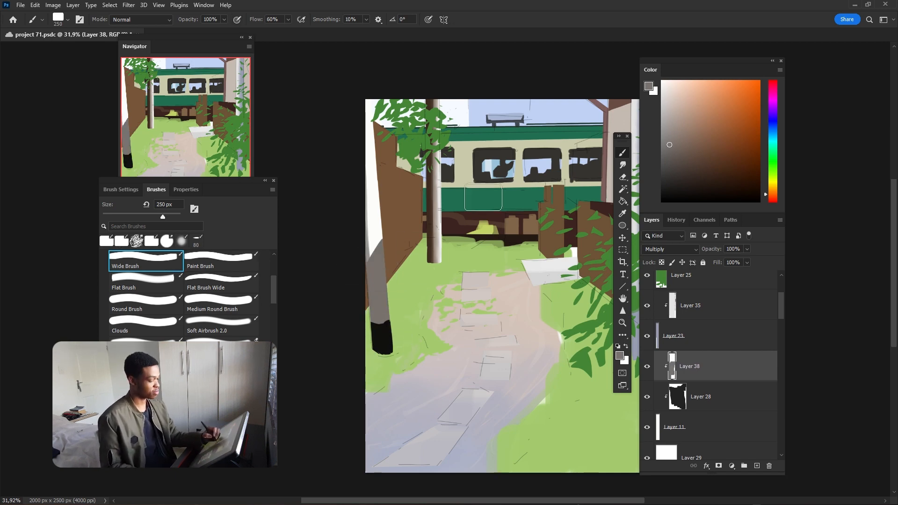
left_click(622, 176)
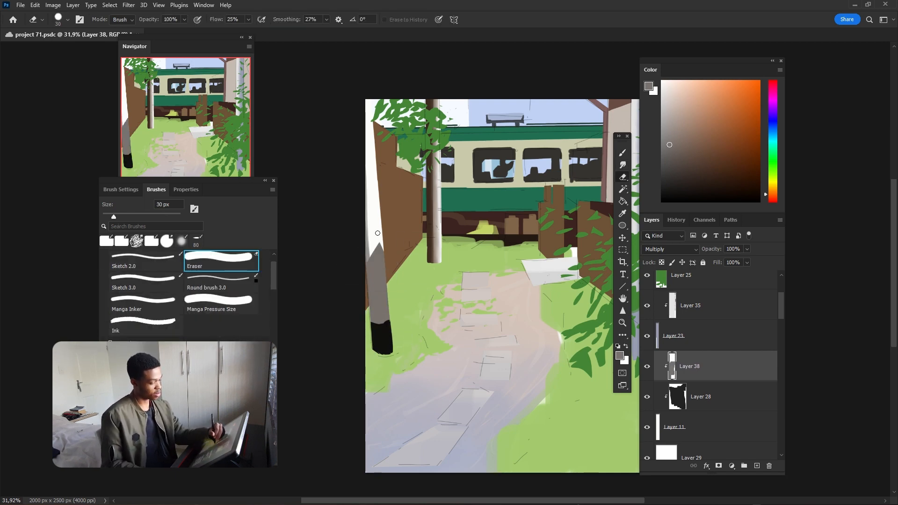
left_click(622, 153)
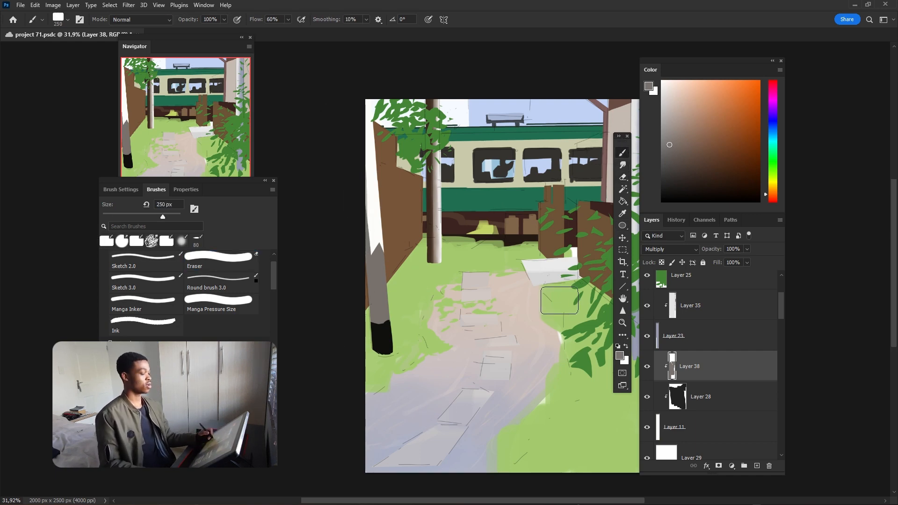
key("i")
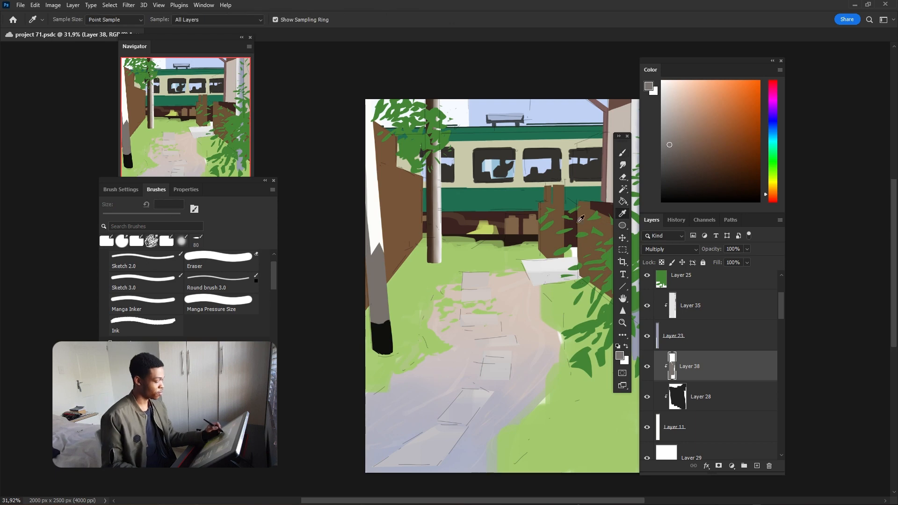
left_click(375, 269)
left_click(617, 155)
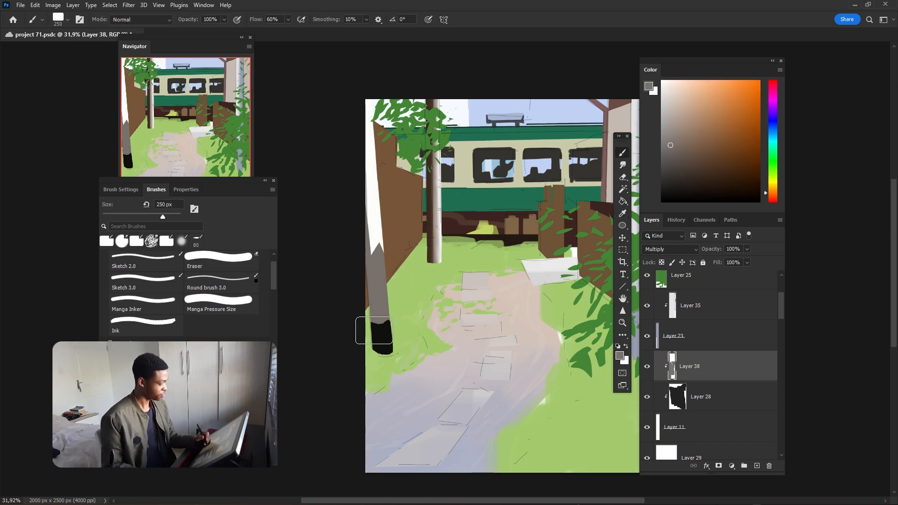
left_click(756, 466)
key("bracketleft")
key("bracketleft")
key("bracketleft")
key("bracketleft")
key("bracketleft")
key("bracketleft")
key("bracketleft")
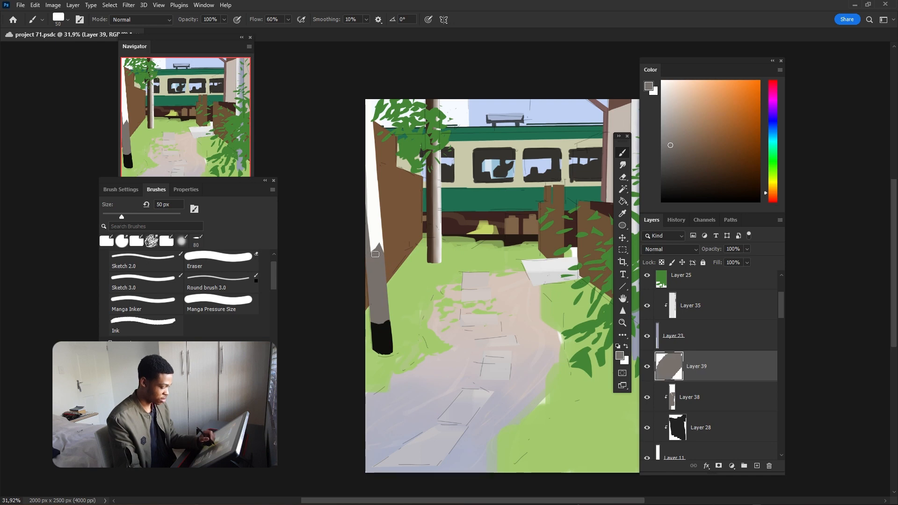
left_click(702, 366)
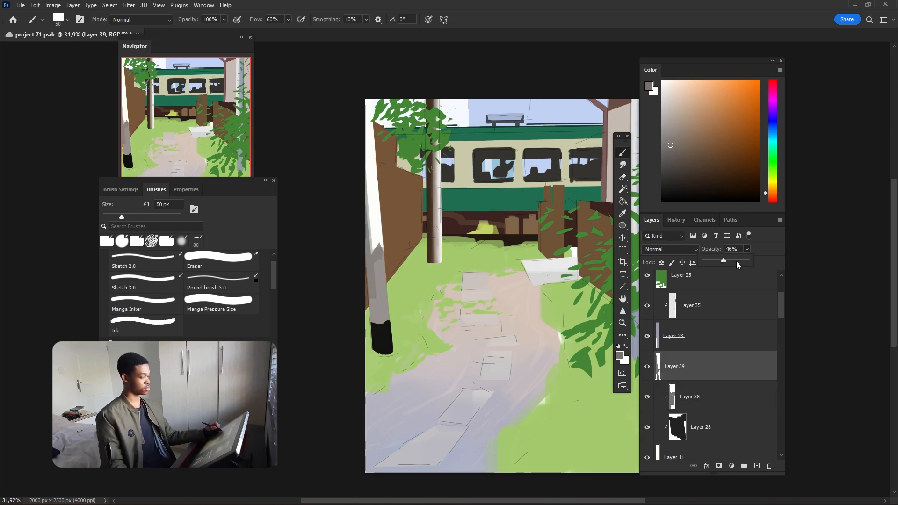
left_click(669, 250)
left_click(655, 249)
left_click(738, 379, "alt")
key("ctrl+e")
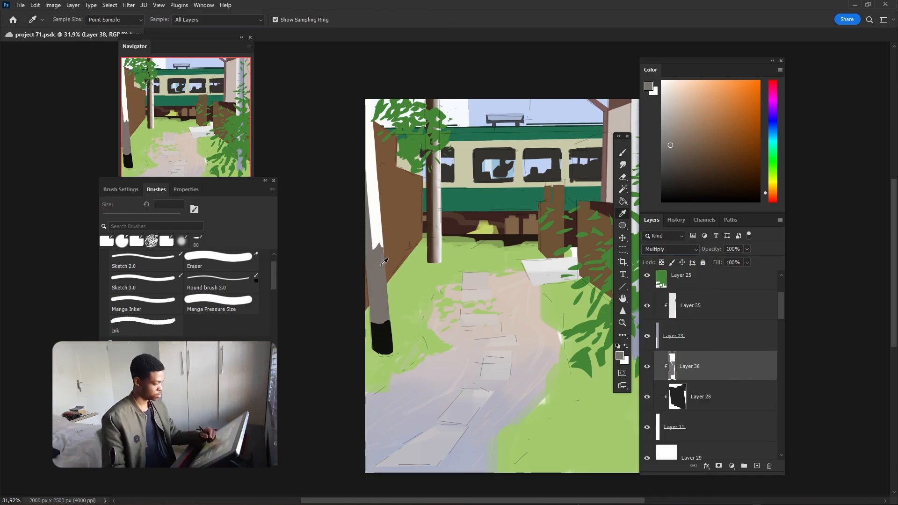
- Clip a new layer above Layer 38 and brush light blue over the white post's shaded part with the Paint Brush at 125 px
key("r")
key("b")
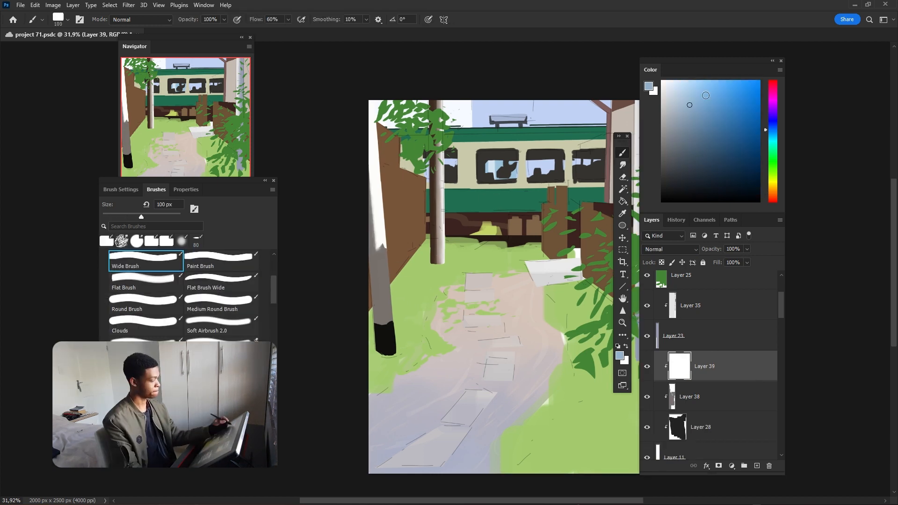
left_click(687, 97)
left_click(218, 260)
left_click_drag(387, 257, 388, 346)
- Increase the saturation of the white post's blue tint with Hue/Saturation
key("ctrl+u")
left_click_drag(716, 210, 744, 210)
key("Return")
- Lower the opacity of the white post's grey shadow on Layer 38 to 75% and apply a Hue/Saturation adjustment to it
left_click(716, 397)
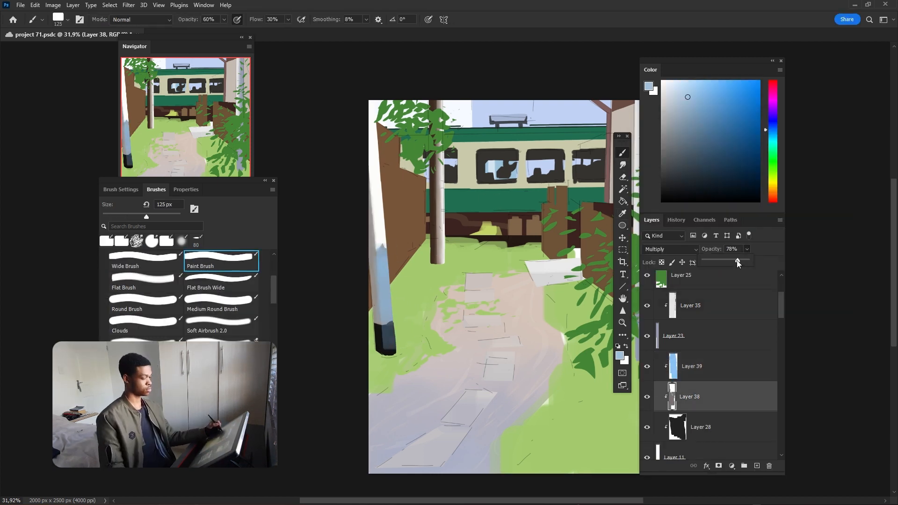
left_click(715, 366)
left_click(716, 397)
key("ctrl+u")
key("Return")
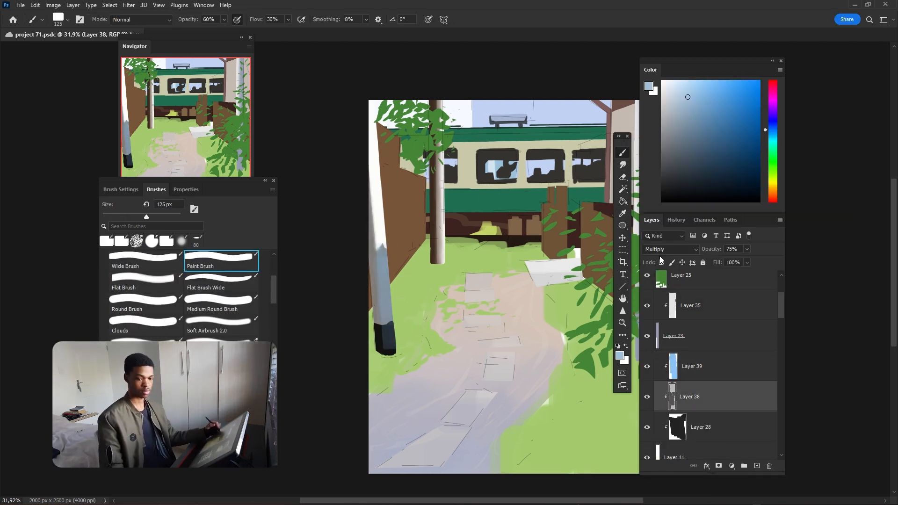
left_click(380, 229, "alt")
left_click_drag(394, 315, 386, 312)
left_click_drag(374, 259, 377, 320)
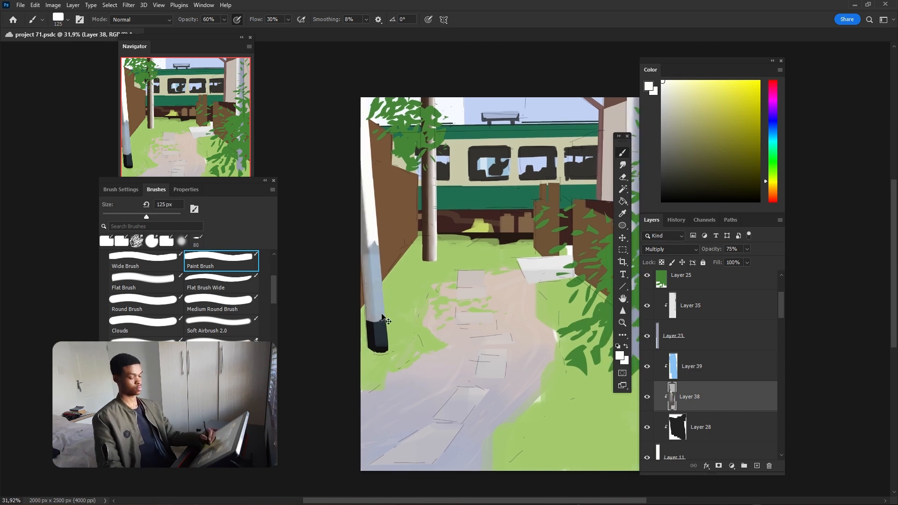
key("ctrl+z")
- Merge the grey-brown post's clipped shading into Layer 7, then widen the post to about 117% and nudge it sideways
left_click(740, 366)
key("ctrl+shift+alt+n")
scroll(742, 343, "down", 8)
left_click(678, 328)
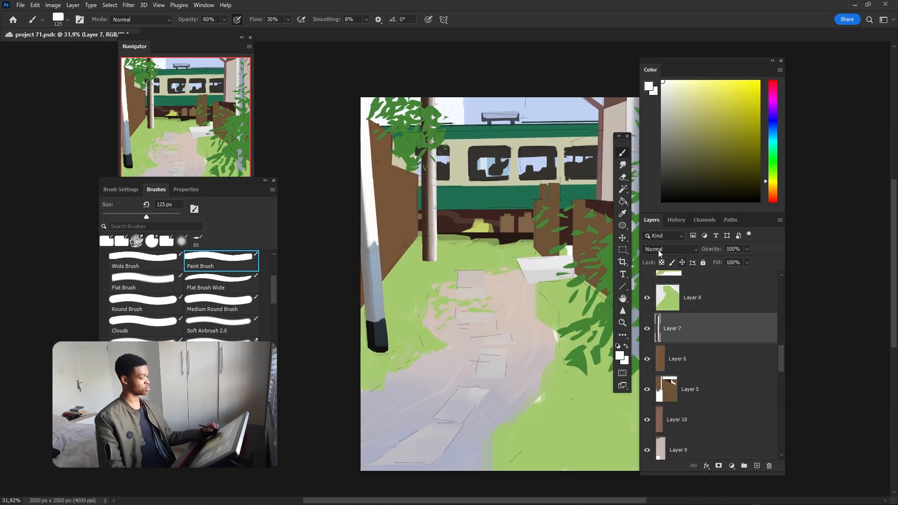
key("ctrl+t")
left_click_drag(429, 261, 425, 240)
key("Return")
key("v")
left_click_drag(424, 190, 423, 173)
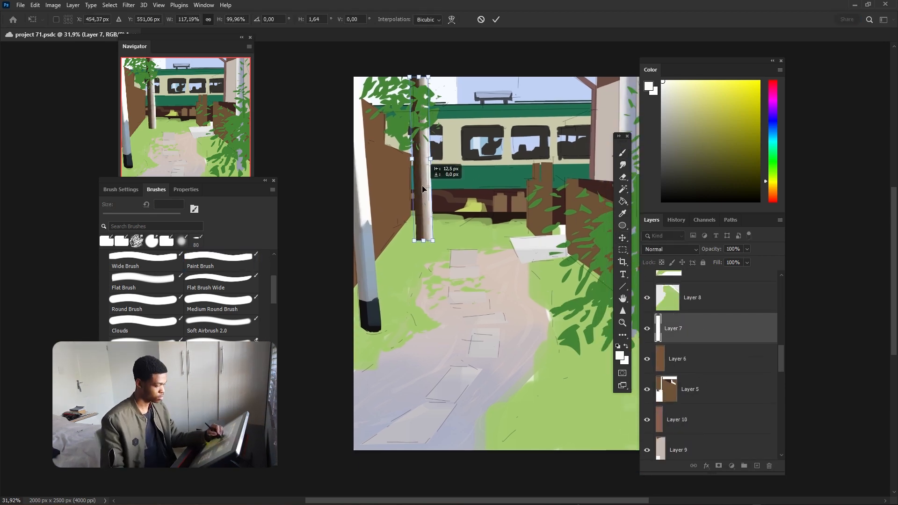
key("Return")
- Add a new Multiply layer directly below the foliage's Layer 25 and choose a light warm grey for a cast shadow
left_click_drag(520, 272, 500, 273)
left_click(715, 358)
key("ctrl+shift+alt+n")
left_click(381, 218, "alt")
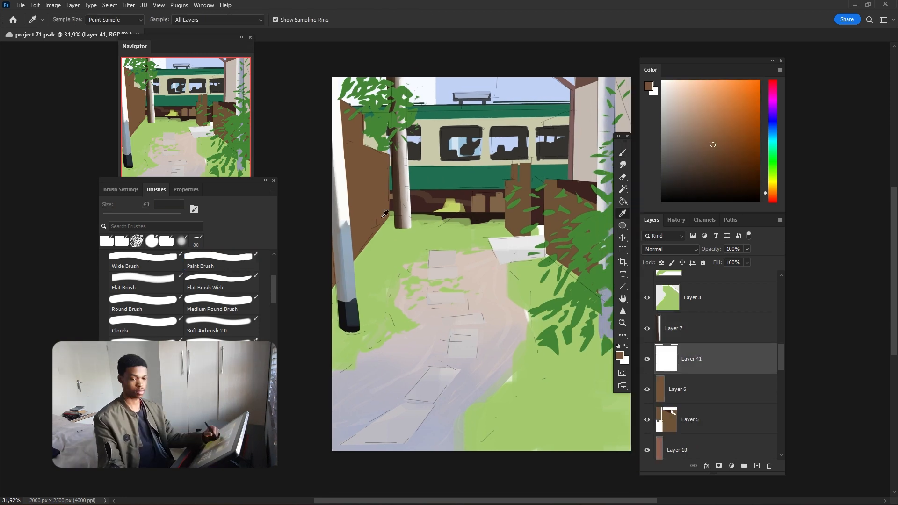
left_click(121, 240)
mouse_move(357, 238)
left_mouse_down()
mouse_move(369, 220)
mouse_move(371, 252)
mouse_move(500, 248)
left_mouse_up()
key("ctrl+z")
left_click(674, 119)
left_click_drag(744, 359, 745, 396)
- Enlarge the brush and paint a broad shadow across the path, grass and lower fence on Layer 41
mouse_move(397, 269)
left_mouse_down()
mouse_move(362, 323)
mouse_move(386, 317)
left_mouse_up()
key("]")
key("]")
key("]")
key("]")
key("]")
key("]")
key("]")
key("]")
key("]")
key("]")
key("]")
key("]")
key("]")
key("]")
mouse_move(465, 280)
left_mouse_down()
mouse_move(405, 430)
mouse_move(585, 421)
left_mouse_up()
left_click_drag(591, 394, 576, 397)
left_click_drag(513, 204, 539, 206)
- Soften and thin the ground shadow on Layer 41 using the Eraser at 1100 px and 18% opacity
key("e")
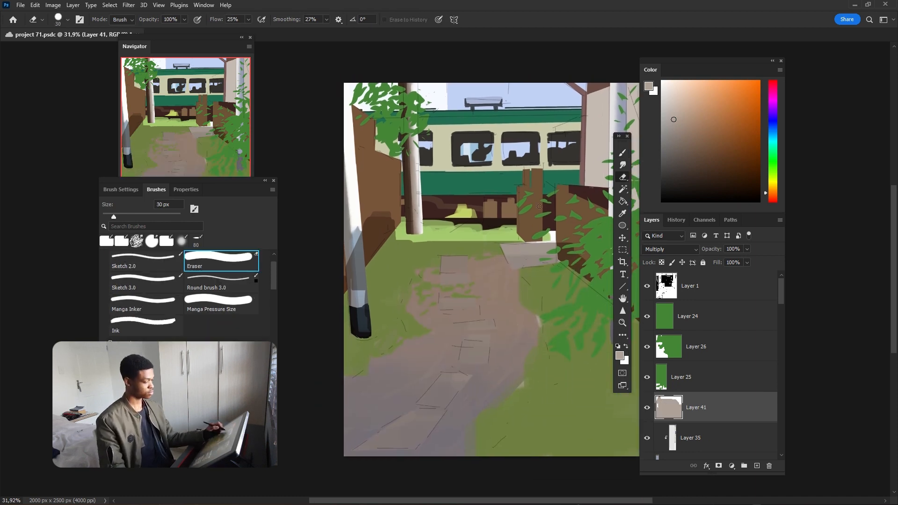
left_click_drag(465, 239, 468, 231)
left_click_drag(747, 249, 746, 261)
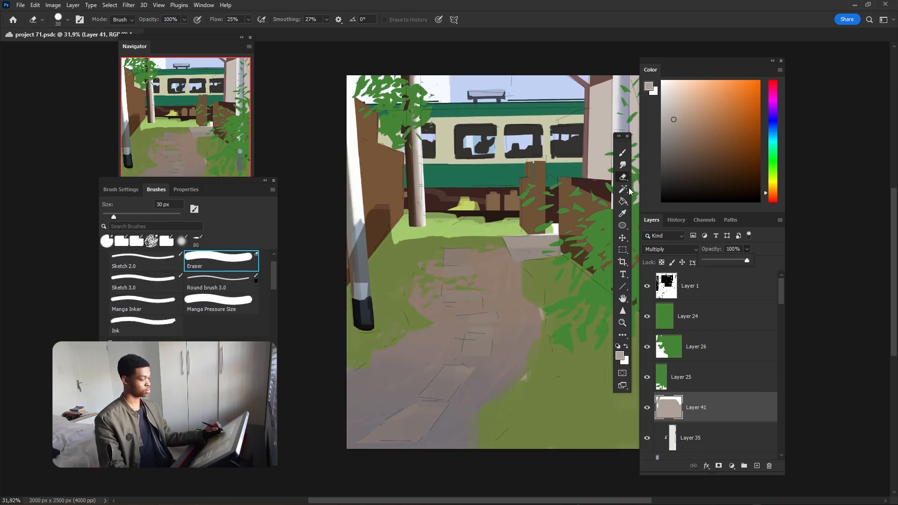
key("e")
left_click_drag(483, 264, 461, 257)
left_click_drag(556, 232, 553, 224)
- Lasso the area around the pale slab at the path's far end, delete its contents and deselect
mouse_move(780, 292)
left_mouse_down()
mouse_move(779, 343)
mouse_move(782, 303)
left_mouse_up()
scroll(646, 380, "down", 5)
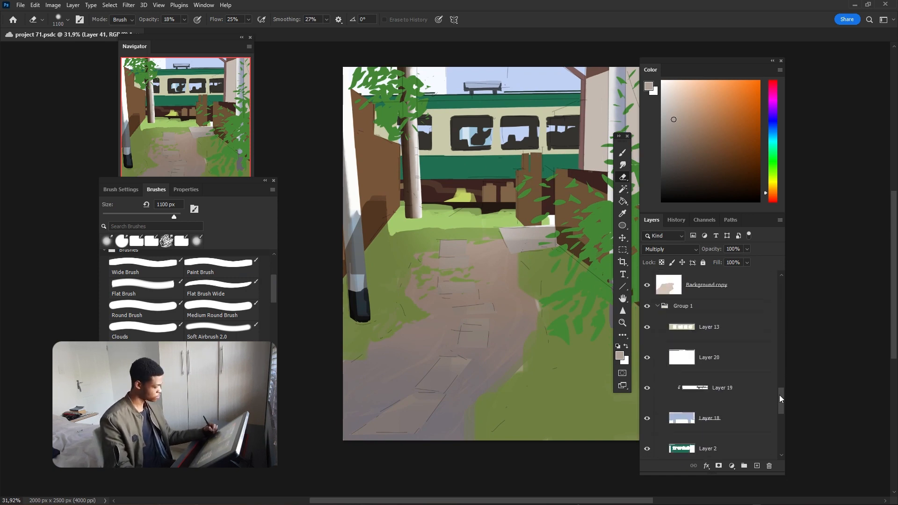
left_click(697, 388)
key("l")
left_click_drag(484, 224, 542, 264)
key("Delete")
key("ctrl+d")
- Erase a short stretch beside the lower leaves of the foliage near the path's edge
key("b")
mouse_move(781, 338)
left_mouse_down()
mouse_move(784, 328)
mouse_move(783, 347)
left_mouse_up()
key("e")
left_click(122, 241)
left_click_drag(558, 305, 580, 303)
- Check which layer holds the ground shadow by toggling visibility, and hide the shadow over the path and grass
left_click(702, 362)
mouse_move(784, 350)
left_mouse_down()
mouse_move(784, 290)
mouse_move(780, 362)
left_mouse_up()
left_click(647, 350)
left_click(647, 350)
left_click(646, 337)
- Paint sampled grass green at 80 px along the pale slab's edge on Layer 8, and move that layer above the stepping stones
key("i")
left_click(547, 254)
key("b")
key("bracketleft")
key("bracketleft")
key("bracketleft")
key("bracketleft")
key("bracketleft")
key("bracketleft")
key("bracketleft")
key("bracketleft")
key("bracketleft")
key("bracketleft")
left_click_drag(550, 228, 529, 239)
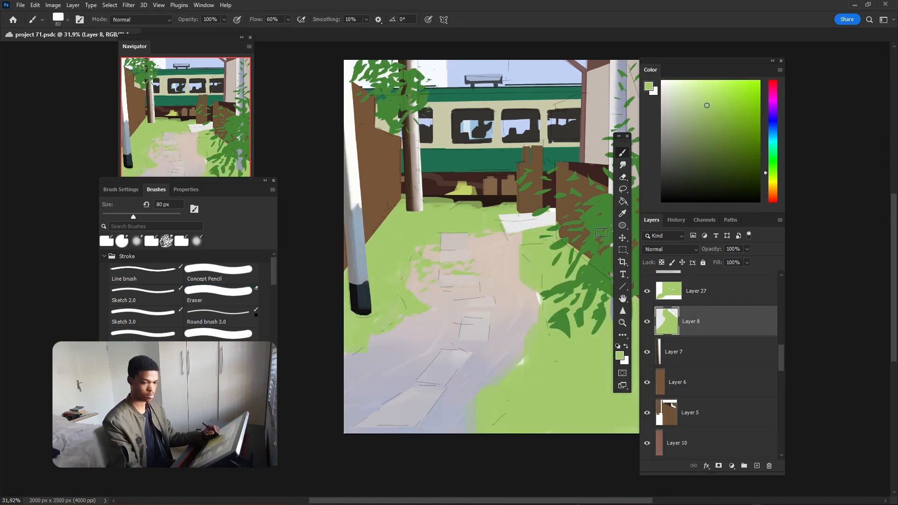
left_click_drag(721, 321, 725, 333)
key("e")
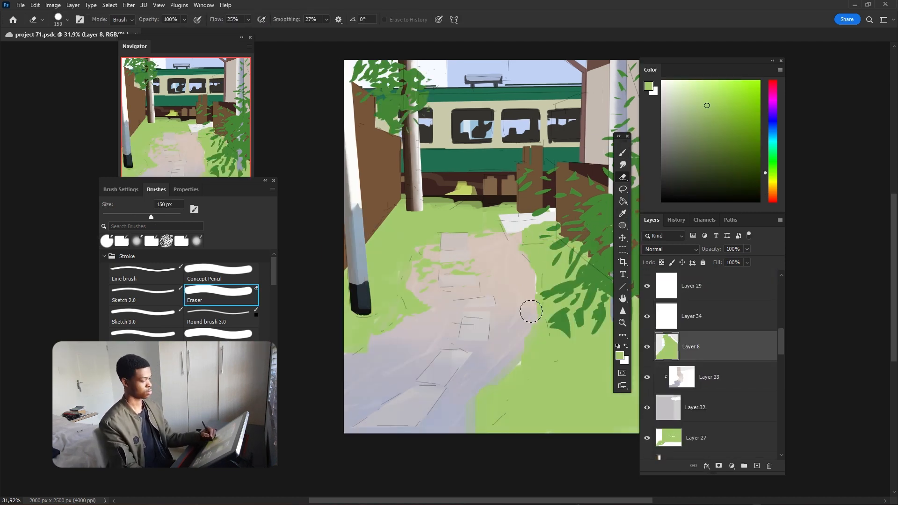
- Erase a short stretch along the path's edge beside the foliage on Layer 8, and show the ground shadow on Layer 41 again
left_click_drag(541, 290, 520, 279)
scroll(521, 279, "down", 1)
key("b")
left_click_drag(781, 341, 781, 295)
left_click(647, 376)
left_click_drag(581, 370, 573, 396)
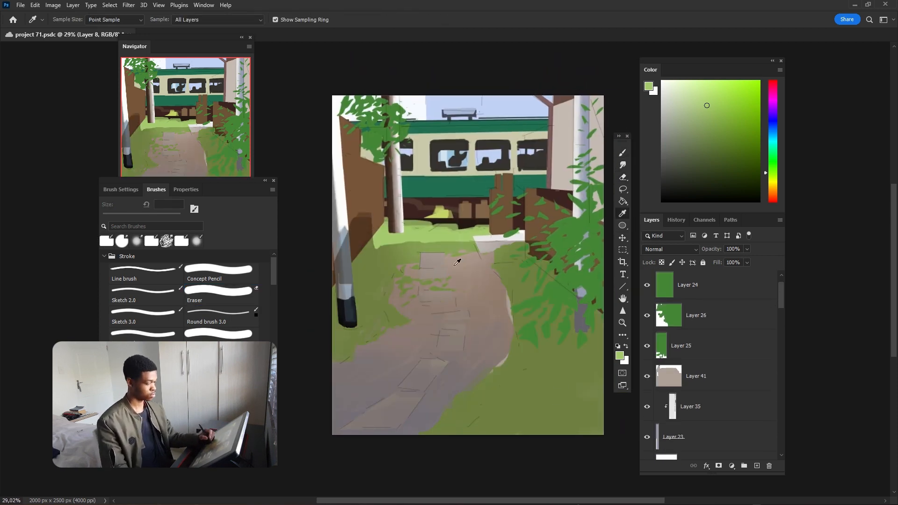
- Try an orange stroke over the path on Layer 41, and erase that layer's shadow beside the fence's upper corner at 70 px
left_click(577, 365, "ctrl")
left_click_drag(772, 173, 772, 191)
left_click_drag(427, 300, 442, 339)
key("ctrl+z")
key("e")
key("bracketleft")
key("bracketleft")
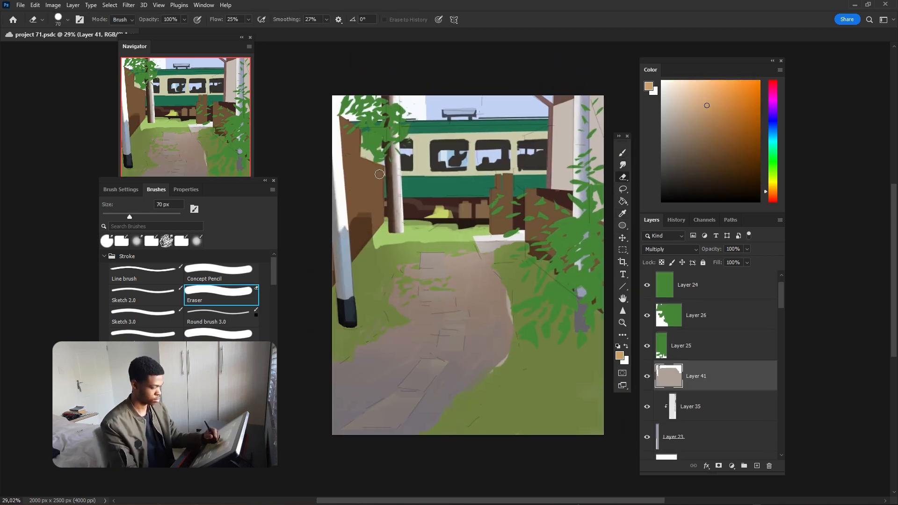
left_click_drag(380, 174, 394, 189)
- Sample the fence's brown on Layer 6 and a grey-brown tone for Layer 41
scroll(690, 326, "down", 8)
left_click(690, 309)
key("b")
left_click(377, 245, "alt")
scroll(690, 326, "up", 8)
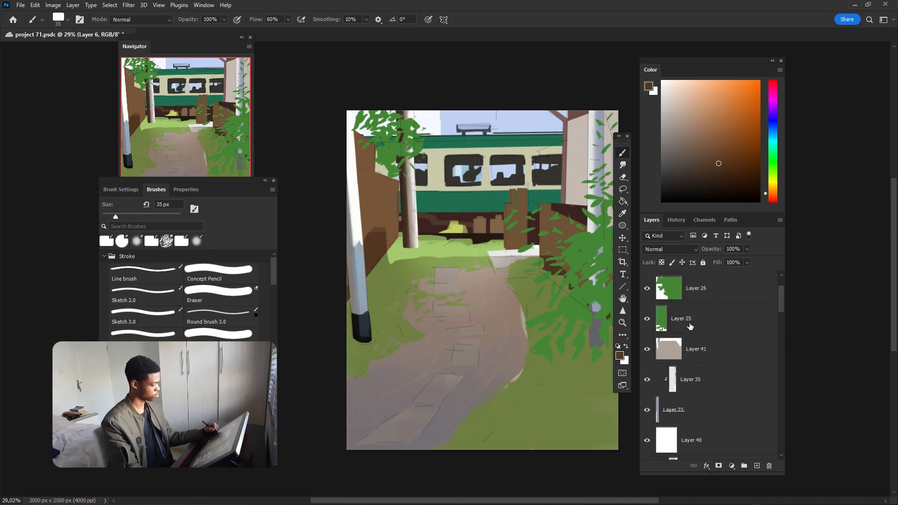
left_click(706, 349)
left_click(670, 248)
left_click(664, 275)
left_click(414, 198, "alt")
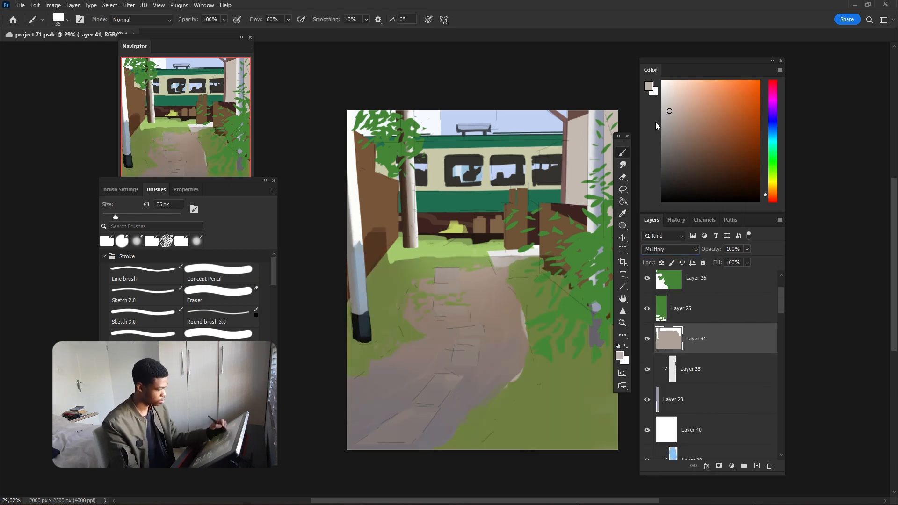
- Paint plank-like shadows in sampled dark brown at 20 px over the fence beside the near pole, on a new layer above Layer 41
left_click(756, 465)
left_click(378, 238, "alt")
key("bracketleft")
key("bracketleft")
key("bracketleft")
mouse_move(372, 228)
left_mouse_down()
mouse_move(369, 218)
mouse_move(347, 257)
left_mouse_up()
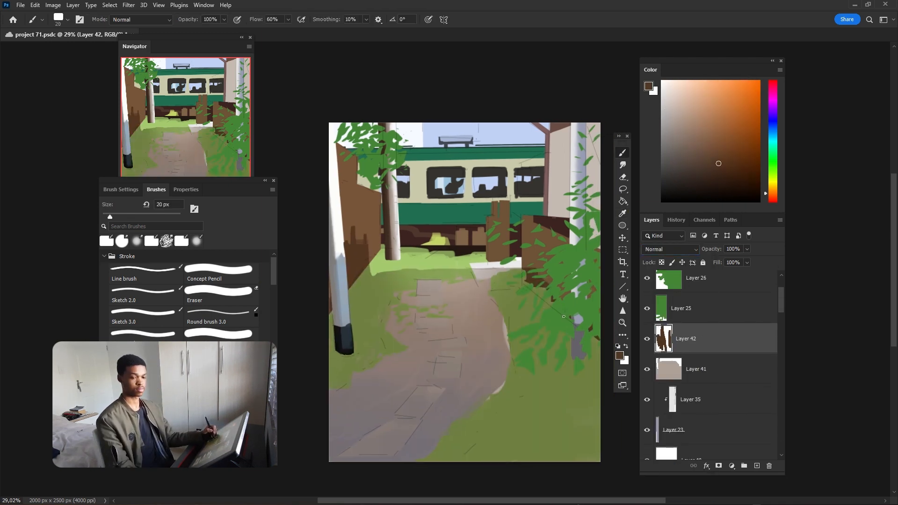
- Check layers by toggling their visibility, and erase a small part of the Layer 41 shadow near the fence behind the foliage at 70 px
scroll(690, 351, "down", 8)
left_click(647, 348)
left_click(647, 348)
double_click(647, 376)
scroll(655, 365, "up", 9)
left_click(696, 437)
key("e")
left_click_drag(533, 281, 544, 293)
- Lasso the far strip of grass on Layer 12 and adjust it with Hue/Saturation: hue -15 and higher saturation and lightness
scroll(655, 402, "down", 12)
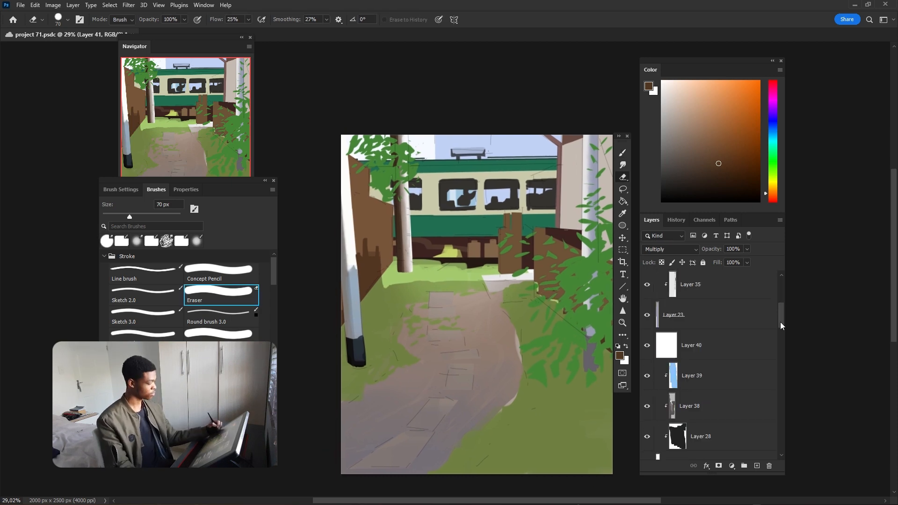
key("ctrl+u")
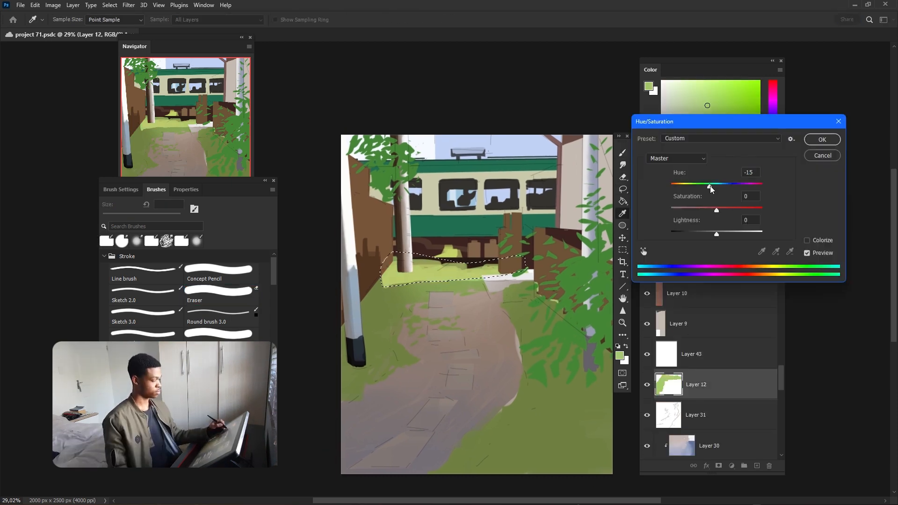
left_click_drag(716, 209, 745, 209)
left_click_drag(716, 232, 727, 233)
left_click(822, 140)
left_click_drag(585, 286, 595, 250)
- Sample the bright yellow-green and paint grass tufts against the train's dark base on Layer 12 with the Line brush at 35 px
key("b")
left_click(398, 239, "alt")
scroll(715, 397, "down", 10)
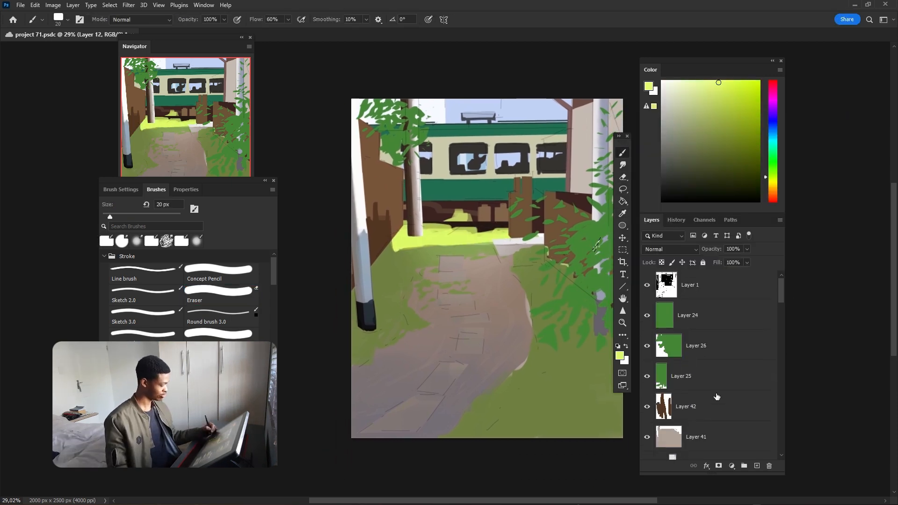
left_click_drag(788, 413, 787, 307)
key("alt+]")
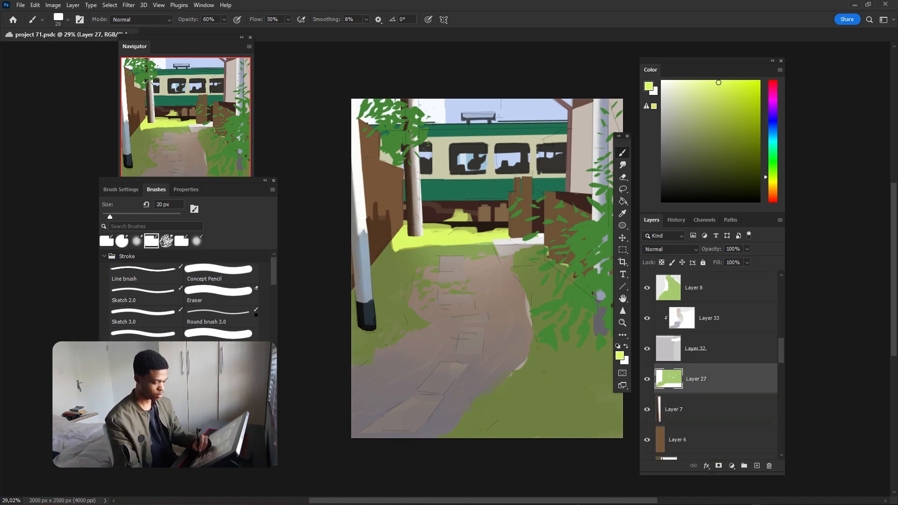
left_click(221, 295)
mouse_move(781, 351)
left_mouse_down()
mouse_move(779, 402)
mouse_move(779, 377)
left_mouse_up()
left_click(715, 395)
key("b")
left_click(463, 216, "alt")
mouse_move(460, 221)
left_mouse_down()
mouse_move(472, 217)
mouse_move(457, 207)
left_mouse_up()
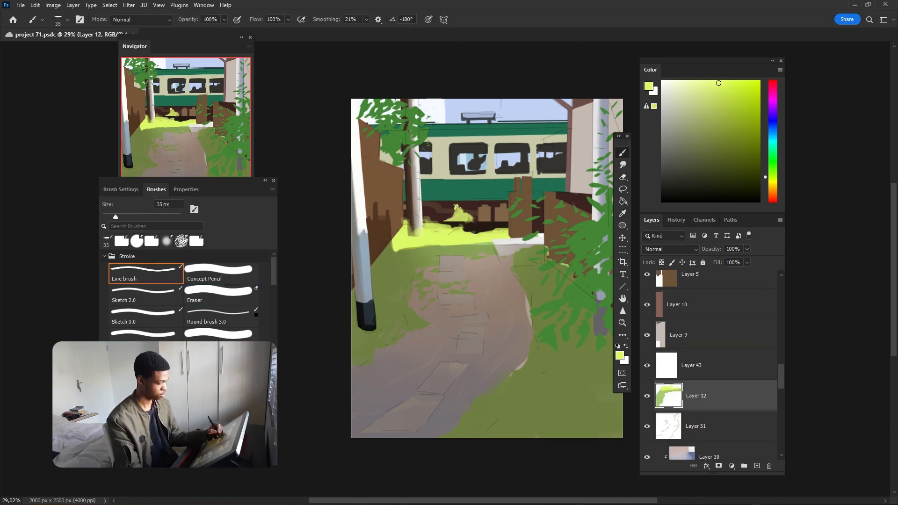
- Trim the small bush under the train on Layer 22 into spiky blades with the eraser at 20 px
key("]")
key("]")
key("]")
key("e")
mouse_move(782, 371)
left_mouse_down()
mouse_move(779, 318)
mouse_move(780, 429)
left_mouse_up()
key("b")
key("e")
left_click(720, 374)
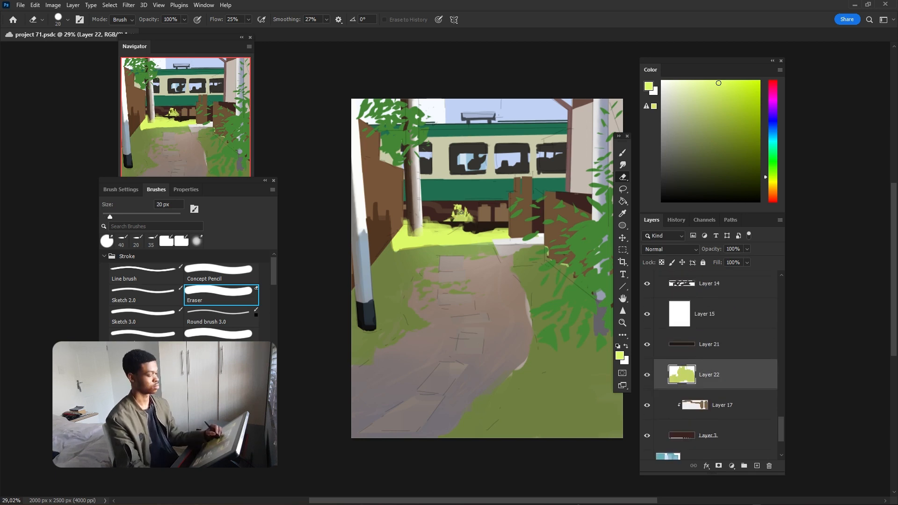
- Refine the yellow-green grass on Layer 12 with the Line brush at 40 to 45 px
scroll(767, 373, "up", 3)
left_click(729, 407)
key("b")
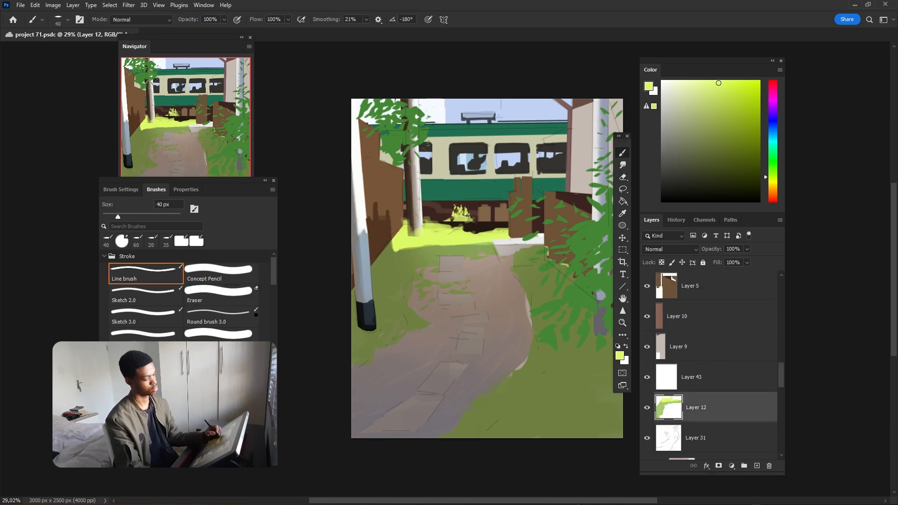
key("e")
key("b")
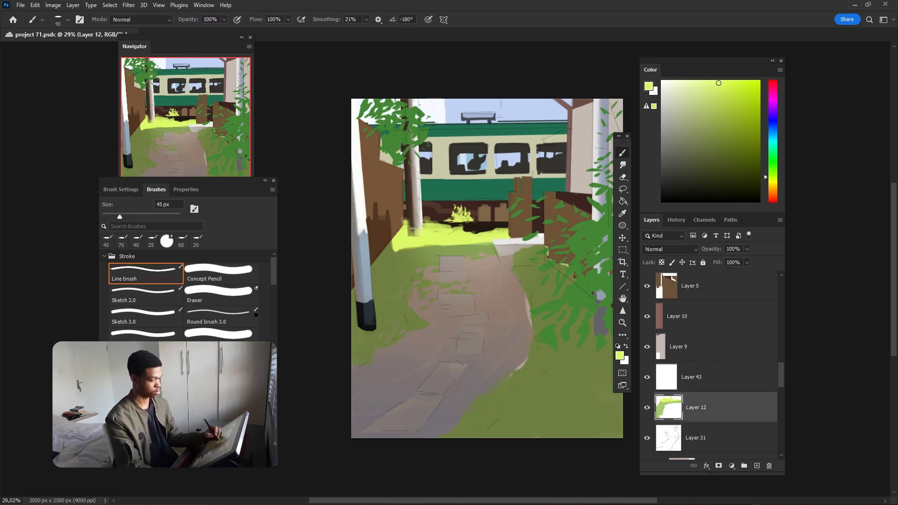
- Paint yellow-green grass tufts around the far pole's base on Layer 27 with the Line brush at 50 px
scroll(682, 366, "up", 5)
scroll(682, 367, "down", 2)
left_click(687, 346)
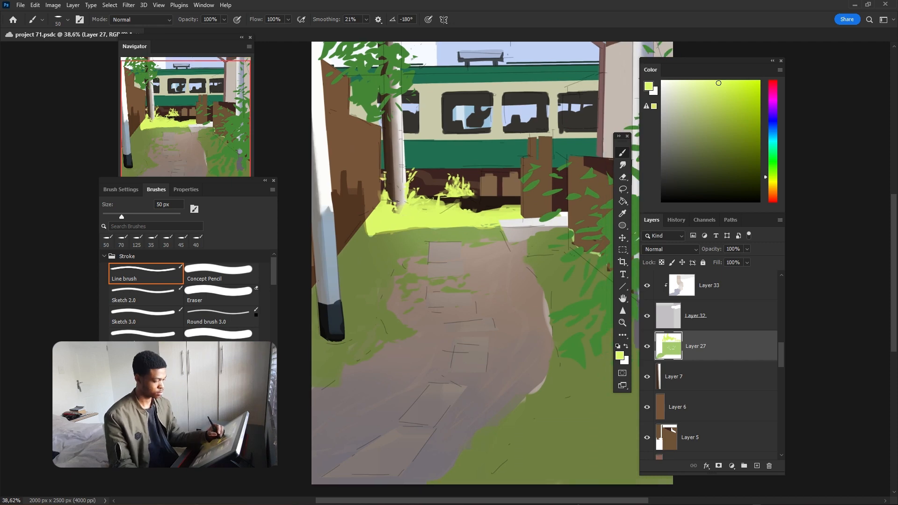
- Clean up the far grass on Layer 12 with the eraser at 30 px, and paint more fine yellow-green blades along the train's base
key("e")
left_click_drag(780, 352, 780, 367)
left_click(696, 447)
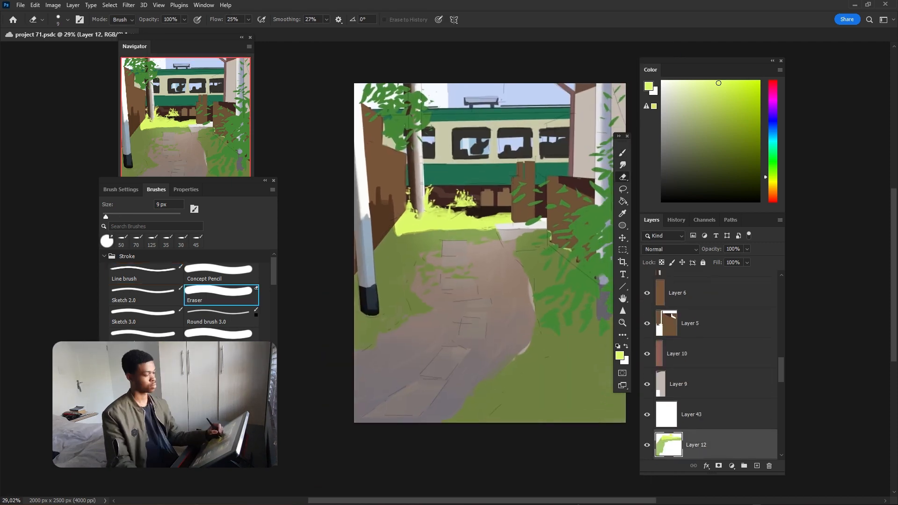
key("bracketright")
key("bracketright")
key("bracketright")
key("bracketright")
key("bracketright")
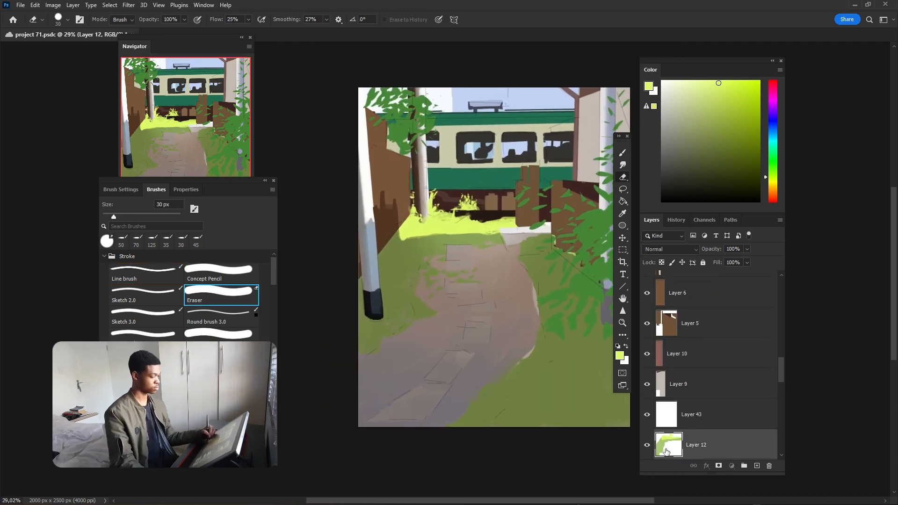
key("b")
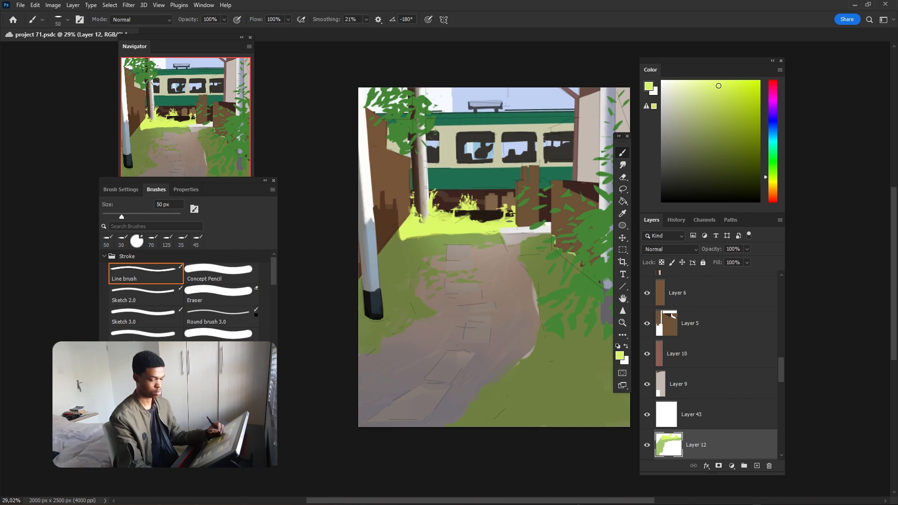
key("bracketleft")
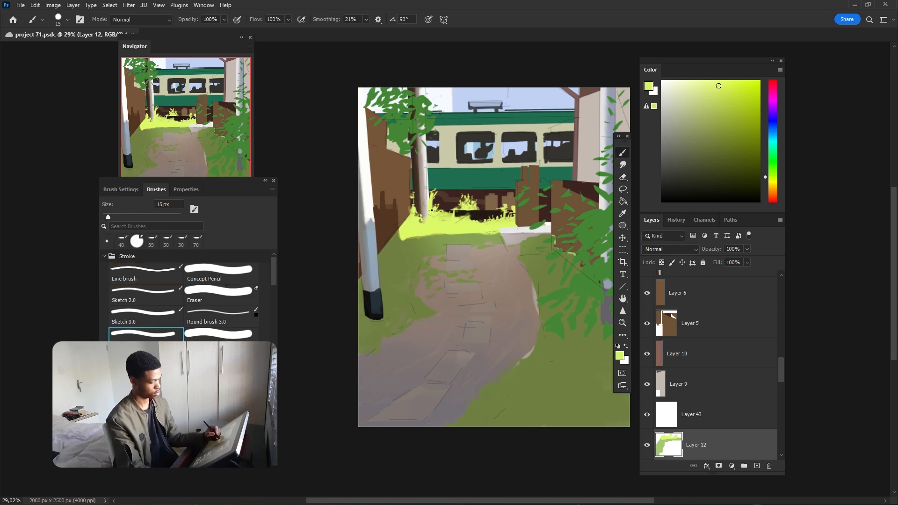
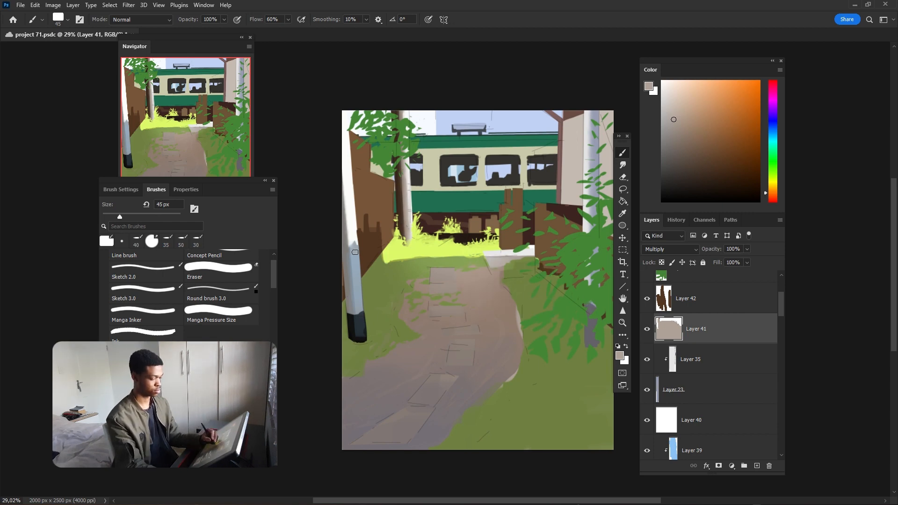
- Merge the fence shadows of Layer 42 into Layer 41, and erase the Layer 12 grass along the fence's lower edge at 9 px
key("e")
key("ctrl+e")
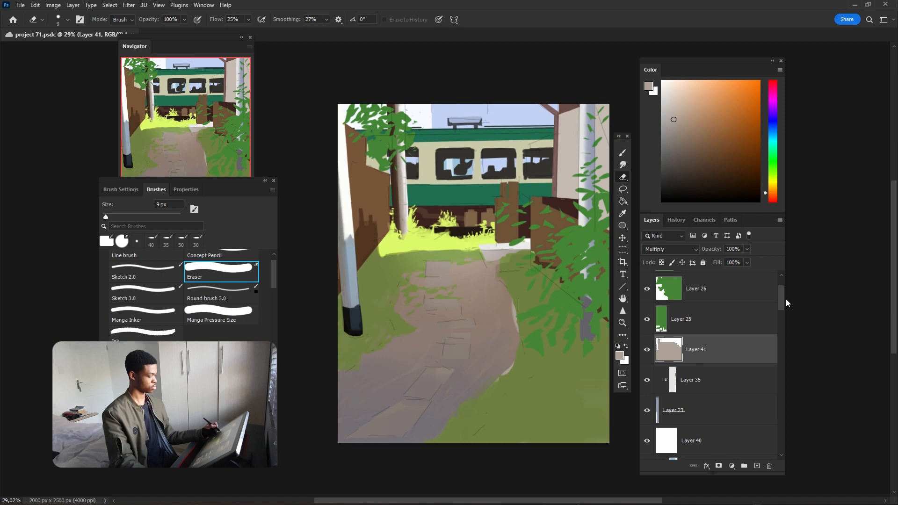
left_click_drag(782, 299, 778, 380)
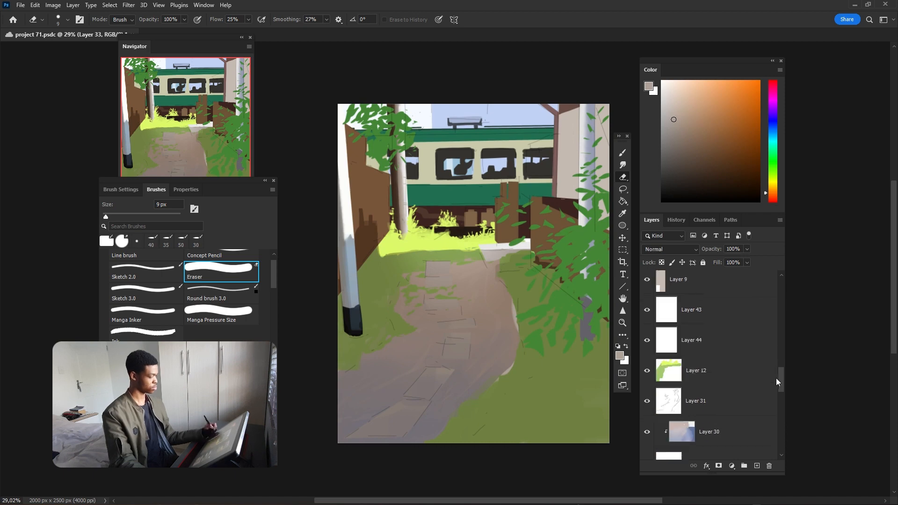
left_click(716, 374)
left_click_drag(378, 248, 345, 285)
- Paint sampled fence brown along the fence's lower edge on Layer 6 at 25 px
scroll(650, 326, "up", 4)
left_click(669, 318)
key("b")
left_click(376, 234, "alt")
left_click_drag(390, 236, 360, 276)
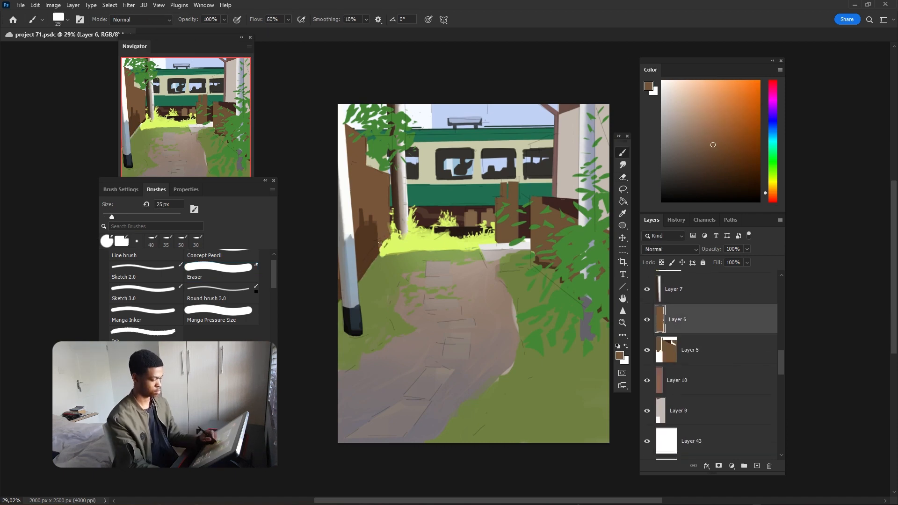
- Check which layers hold the grass and path, from Layer 27 downward, by toggling their visibility
left_click_drag(591, 326, 593, 321)
scroll(658, 401, "up", 5)
left_click(658, 401)
key("e")
key("b")
left_click_drag(504, 313, 493, 310)
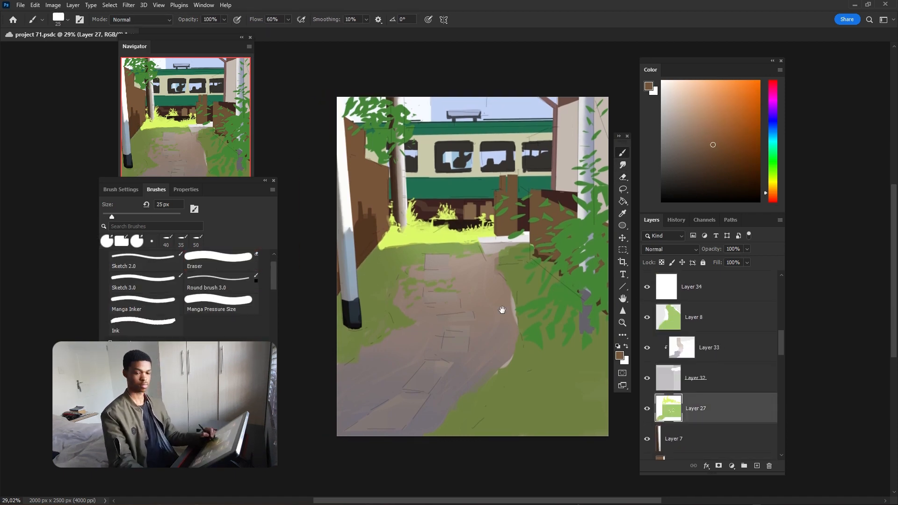
scroll(647, 300, "down", 5)
left_click(647, 288)
left_click(646, 288)
left_click(646, 380)
left_click(686, 377)
- Paint a green grass patch beside the fence on Layer 40 copy at 40 px and shift it to olive with Hue/Saturation
left_click(374, 322, "alt")
left_click_drag(781, 378, 781, 297)
left_click(697, 444)
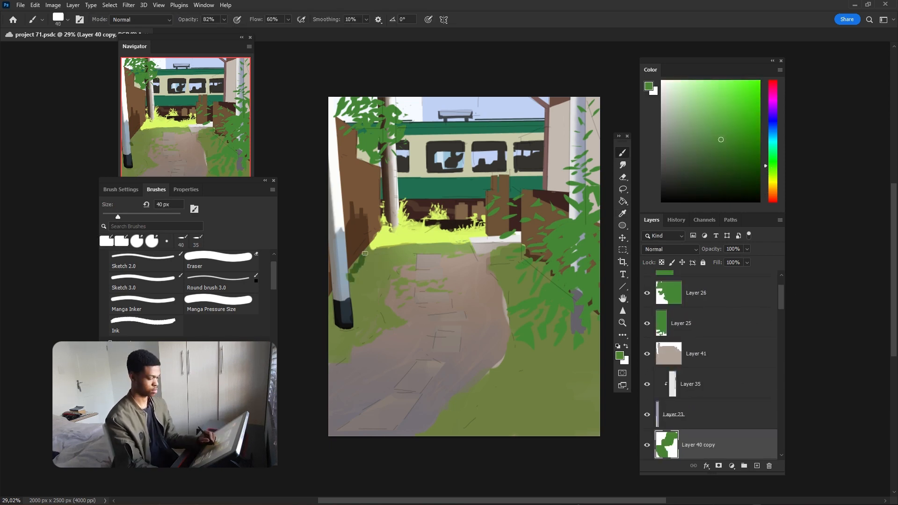
key("ctrl+u")
key("Return")
key("b")
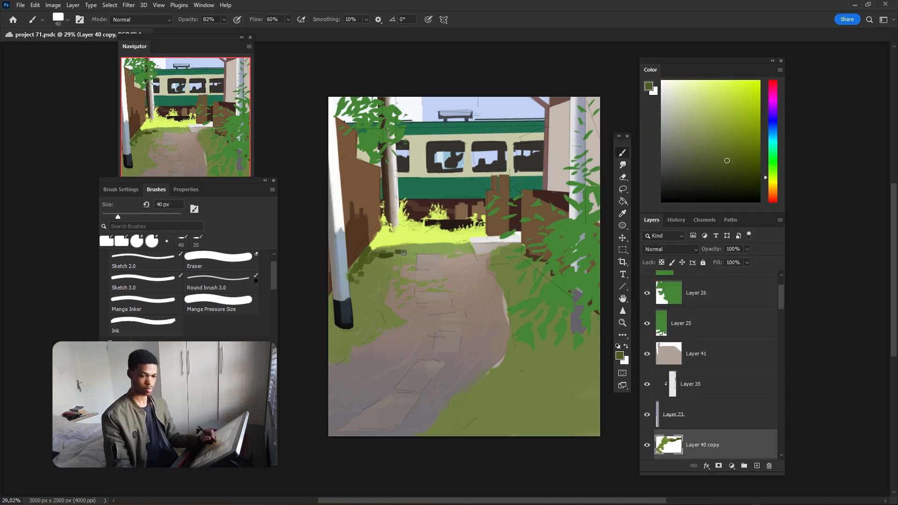
- Undo the last dark strokes, and paint sampled olive-green strokes along the grass between the fence and the path on Layer 40 copy
key("ctrl+z")
key("ctrl+z")
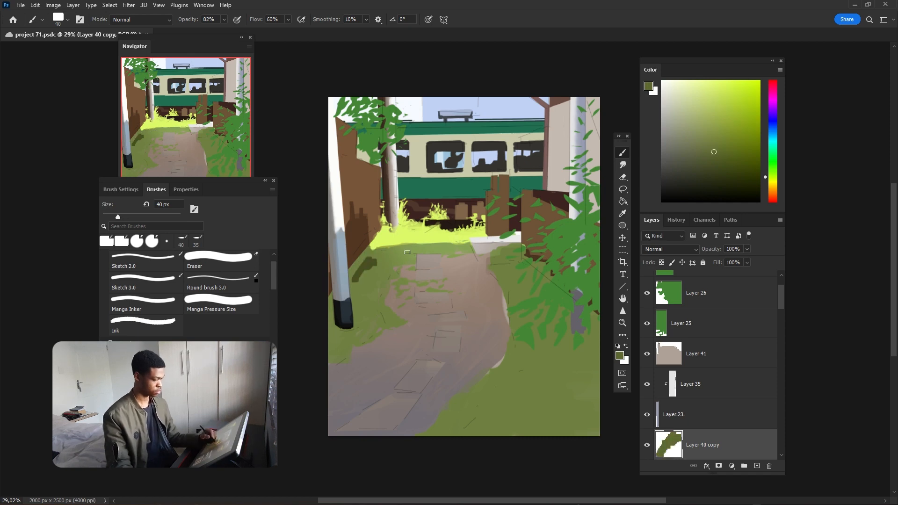
left_click(374, 256, "alt")
left_click_drag(381, 254, 350, 276)
left_click_drag(475, 250, 400, 250)
left_click_drag(407, 257, 386, 278)
left_click_drag(401, 316, 373, 321)
left_click_drag(384, 331, 350, 349)
left_click_drag(578, 310, 572, 308)
- Paint olive strokes with a larger brush along the path's foliage side, and dark brown strokes under the grass edge by the near pole
key("]")
key("]")
key("]")
key("]")
mouse_move(515, 249)
left_mouse_down()
mouse_move(491, 263)
mouse_move(516, 287)
left_mouse_up()
left_click_drag(521, 273, 495, 283)
left_click_drag(506, 313, 536, 323)
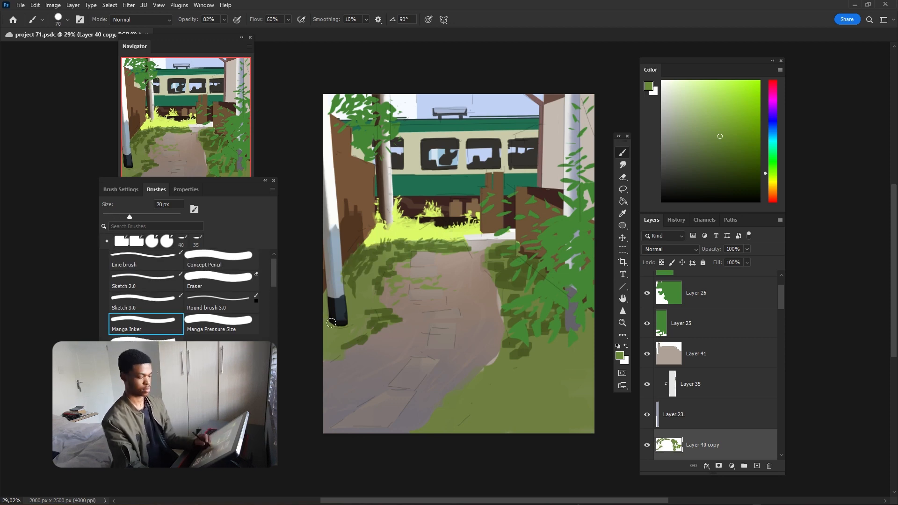
left_click(353, 350, "alt")
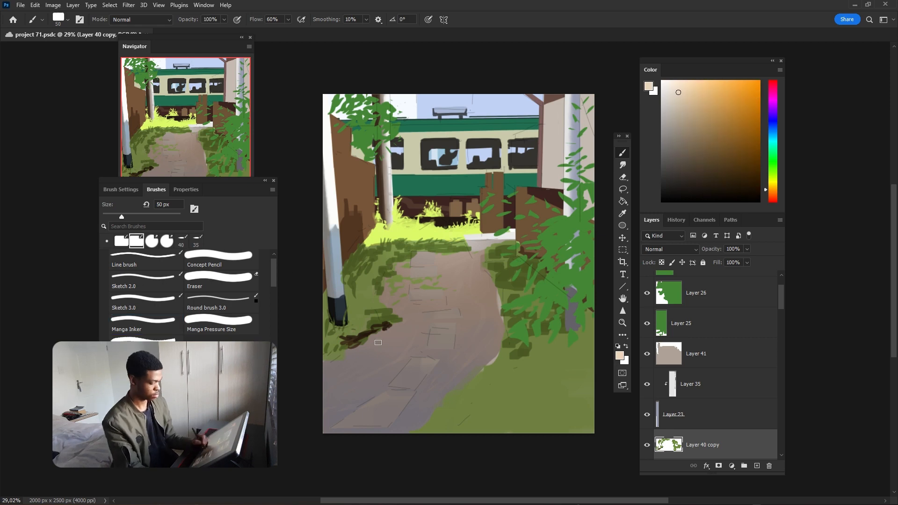
left_click_drag(373, 334, 380, 334)
- Move Layer 40 copy above Layer 41, and darken and shift the hue of its grass strokes with Hue/Saturation
left_click_drag(739, 441, 739, 339)
key("ctrl+u")
mouse_move(716, 234)
left_mouse_down()
mouse_move(699, 235)
mouse_move(725, 210)
left_mouse_up()
left_click_drag(700, 234, 697, 234)
left_click_drag(709, 187, 707, 186)
key("Return")
key("b")
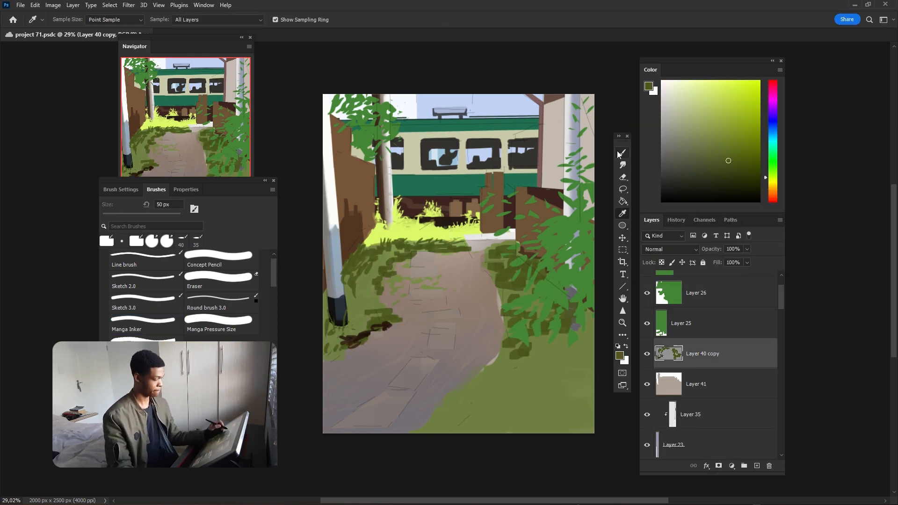
- Paint fine grass blades in sampled dark olive along the grass edges on Layer 40 copy with the Manga Inker at 20 to 30 px
left_click(142, 322)
left_click(405, 249, "alt")
left_click(405, 249, "alt")
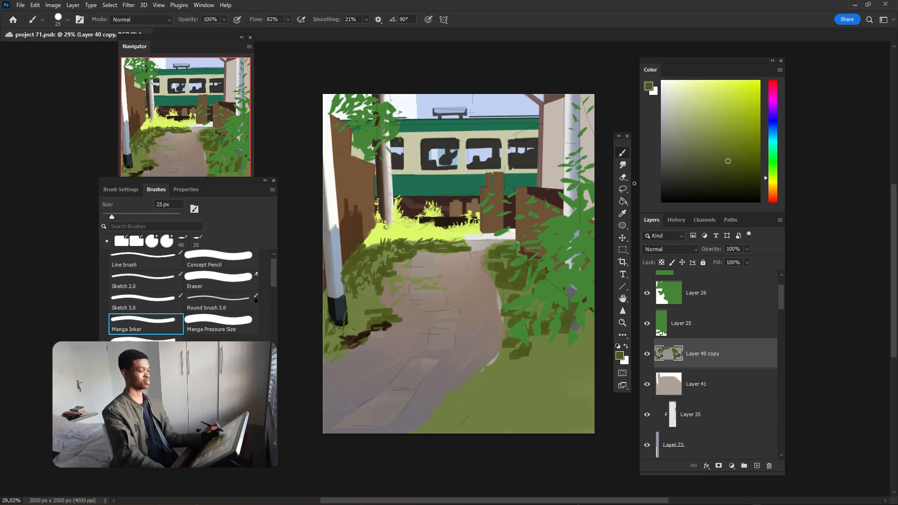
key("e")
left_click(625, 152)
key("0")
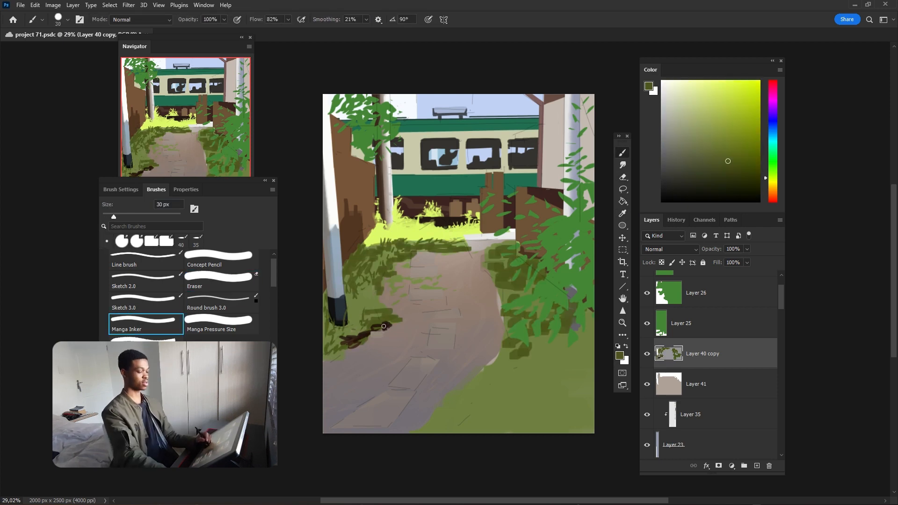
key("ctrl+[")
key("ctrl+z")
key("[")
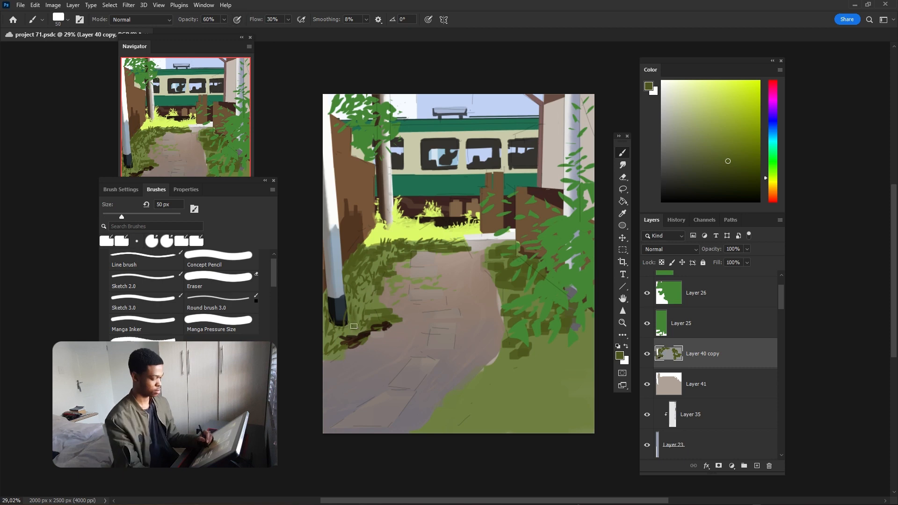
- Paint mustard-yellow patches over the fence-side grass on a new layer clipped to Layer 40 copy, and adjust them with Hue/Saturation
left_click(772, 183)
left_click(731, 113)
key("]")
key("]")
key("ctrl+shift+alt+n")
key("ctrl+alt+g")
left_click_drag(372, 281, 378, 291)
left_click(380, 310)
key("ctrl+u")
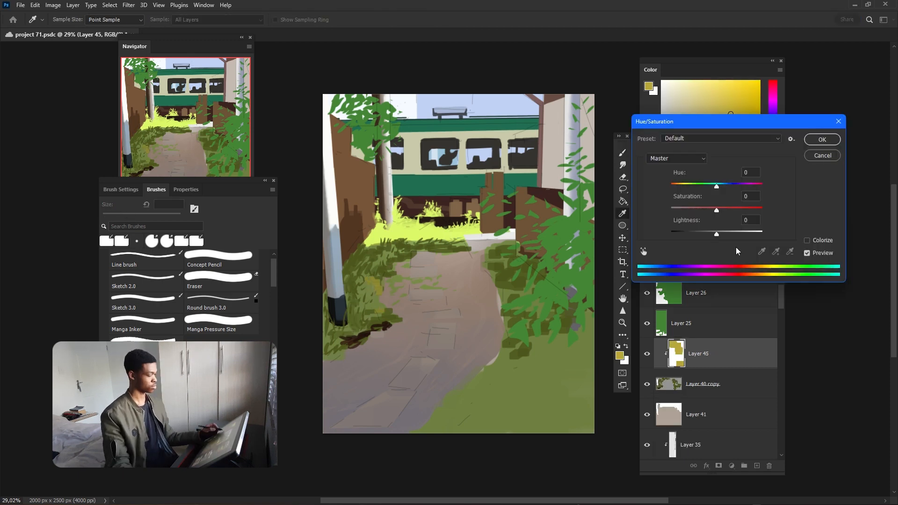
left_click(822, 139)
- Sample the ochre from the grass, create another clipped layer, and choose a brighter yellow for the highlights
key("e")
key("b")
left_click(380, 310, "alt")
mouse_move(780, 298)
left_mouse_down()
mouse_move(778, 382)
mouse_move(780, 352)
mouse_move(760, 478)
mouse_move(753, 353)
left_mouse_up()
left_click(708, 348)
key("ctrl+shift+alt+n")
key("ctrl+alt+g")
left_click(736, 111)
left_click(646, 355)
left_click(646, 355)
- Paint translucent yellow strokes on Layer 47 over the grass between the near pole and the path, with a 70 px brush
left_click(624, 180)
left_click_drag(780, 383, 780, 300)
left_click(721, 342)
key("ctrl+z")
scroll(747, 311, "down", 1)
left_click(747, 311)
left_click(720, 315)
key("b")
left_click_drag(388, 313, 362, 328)
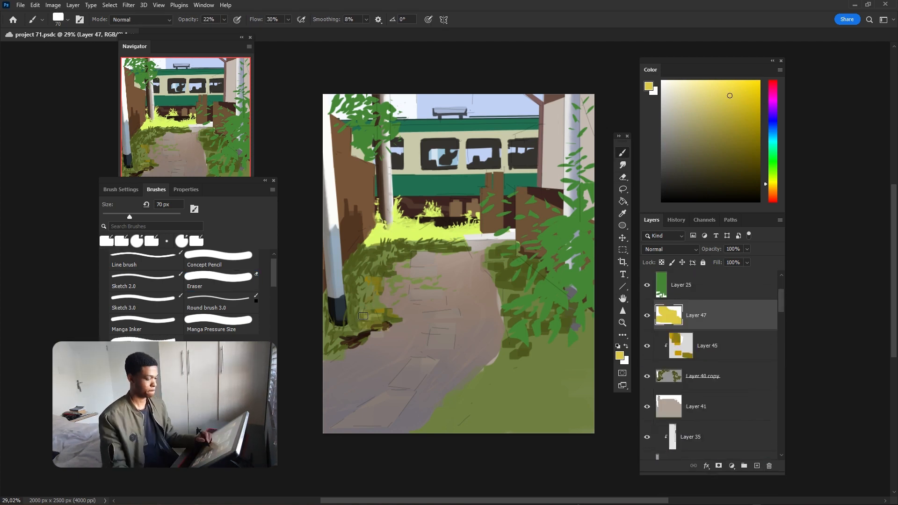
- Paint faint yellow highlights on Layer 45 along the path's foliage side at 22% opacity
key("e")
left_click(715, 345)
key("b")
mouse_move(489, 269)
left_mouse_down()
mouse_move(514, 275)
mouse_move(500, 288)
left_mouse_up()
- Paint leaf green sampled from the foliage over the grass on Layer 47
left_click(715, 315)
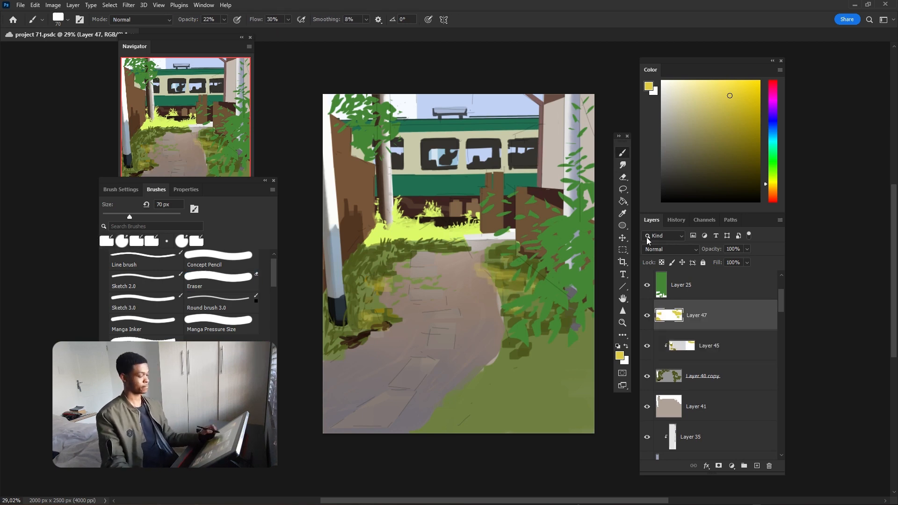
left_click(519, 292, "alt")
scroll(524, 349, "down", 1)
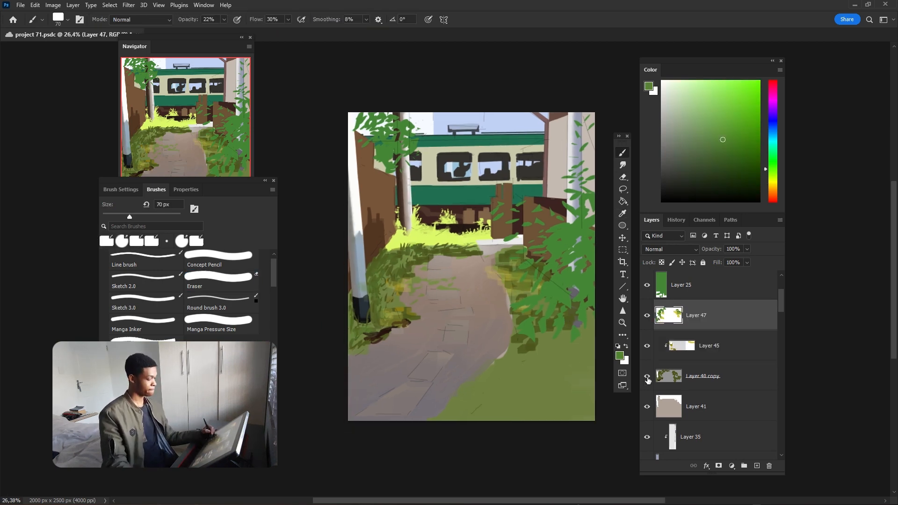
- Push the grass shapes on Layer 40 copy with Liquify, and set the opacity of the Multiply shadow on Layer 41 to 82%
left_click(669, 377)
scroll(438, 246, "up", 2)
key("e")
key("ctrl+shift+x")
left_click_drag(200, 187, 151, 228)
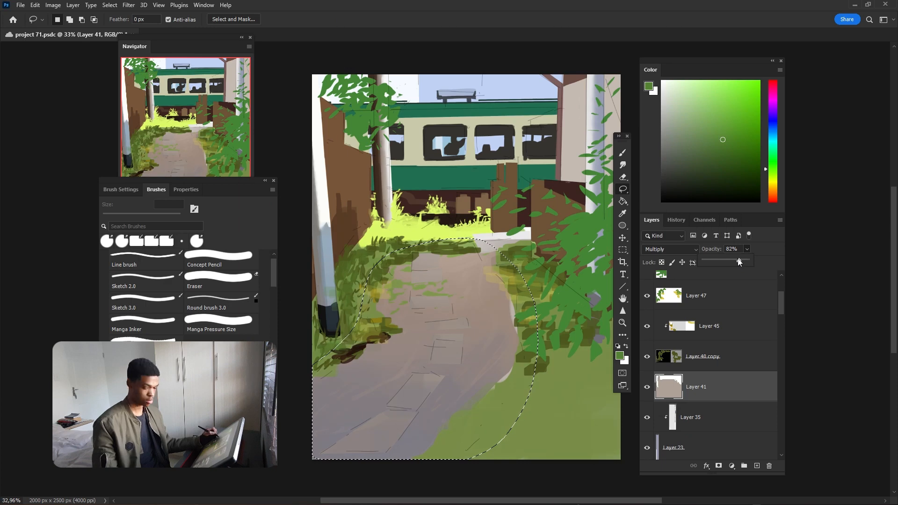
- Lighten the paving stones on Layer 33 with Hue/Saturation: hue -15, saturation -29 and lightness +19
scroll(779, 347, "down", 3)
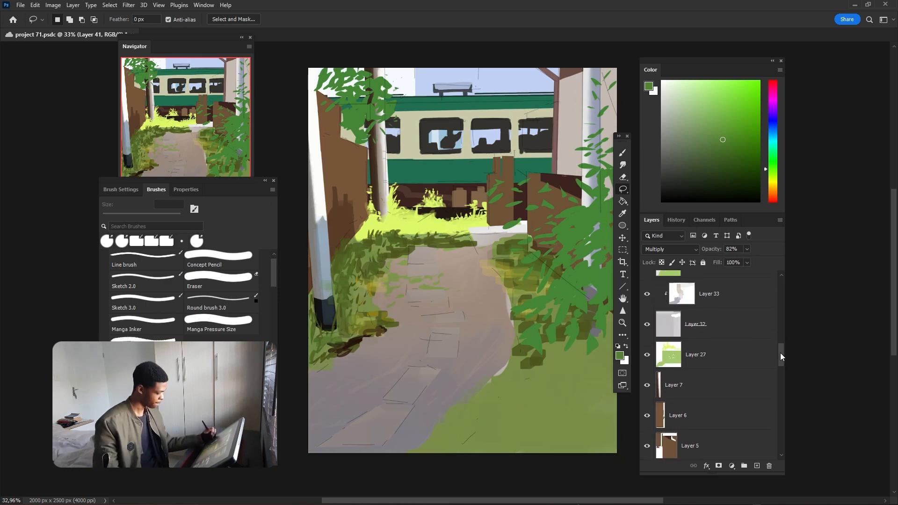
key("ctrl+u")
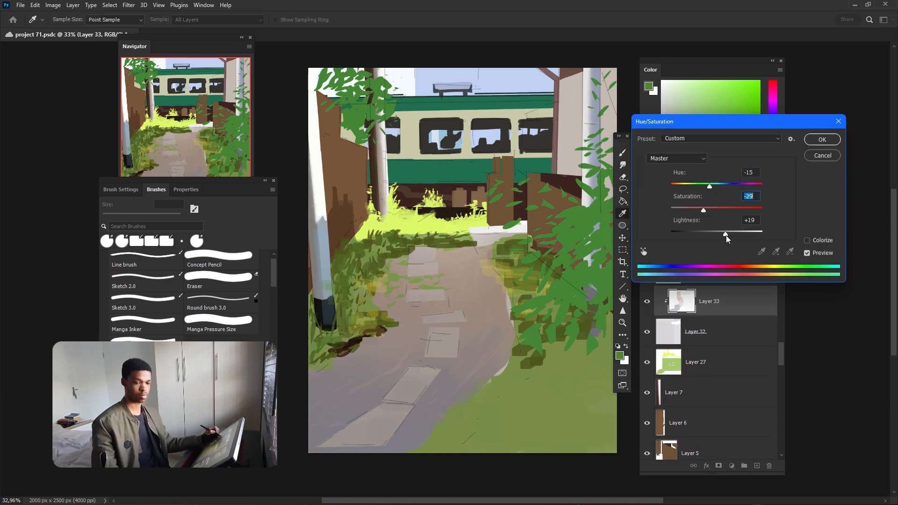
key("Return")
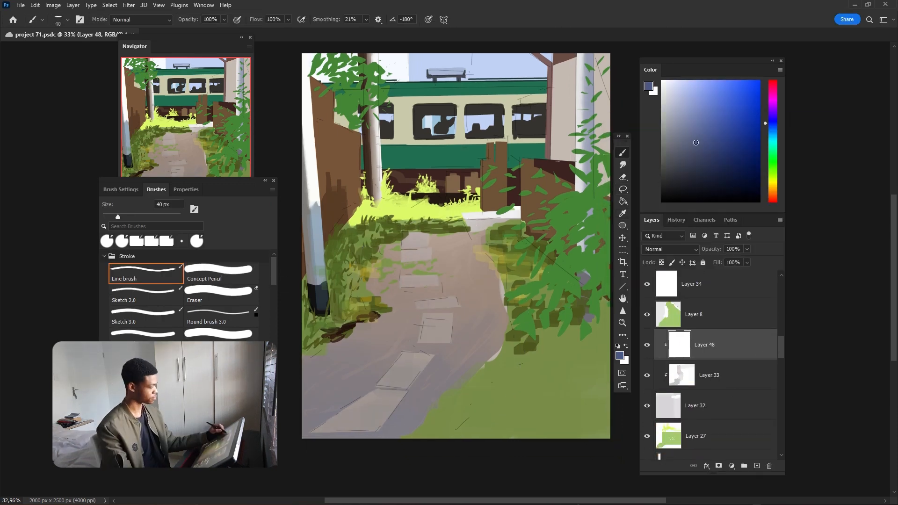
- Paint and trim a slate-blue shadow along the nearest paving stone's edge on Layer 48, and reduce its saturation with Hue/Saturation
left_click_drag(406, 392, 377, 429)
key("e")
left_click_drag(404, 393, 362, 434)
key("b")
key("e")
key("ctrl+u")
left_click_drag(716, 210, 693, 209)
key("Return")
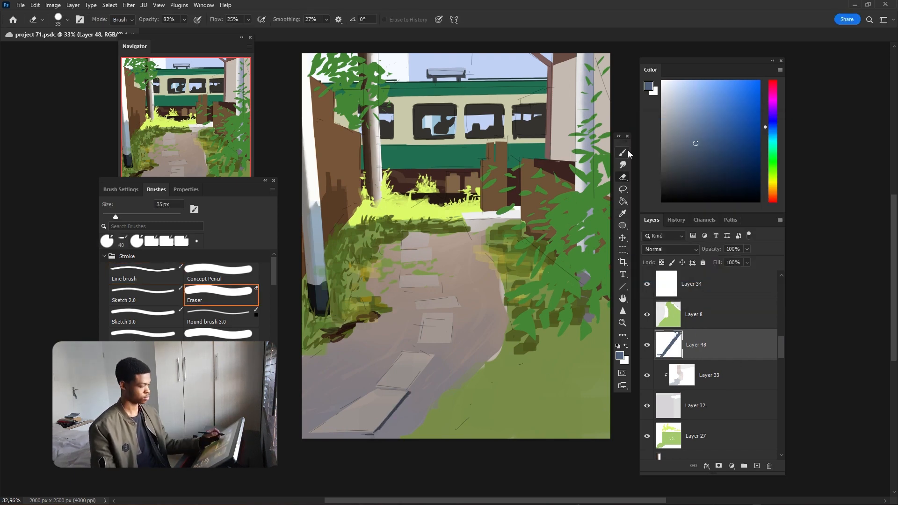
- Paint thin dark grey shadows along the other paving stones' edges on Layer 48, and clean them up with the Eraser
key("b")
left_click(404, 392, "alt")
left_click_drag(405, 389, 381, 386)
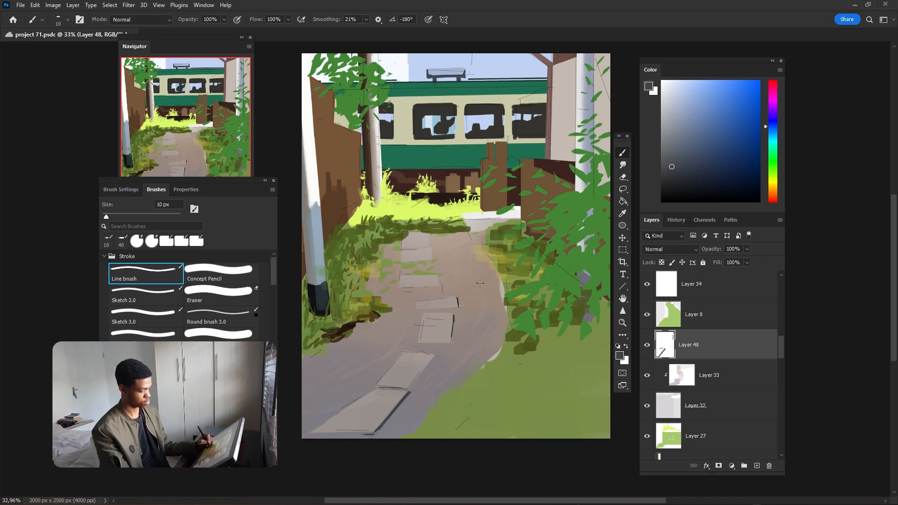
left_click_drag(547, 204, 526, 198)
key("e")
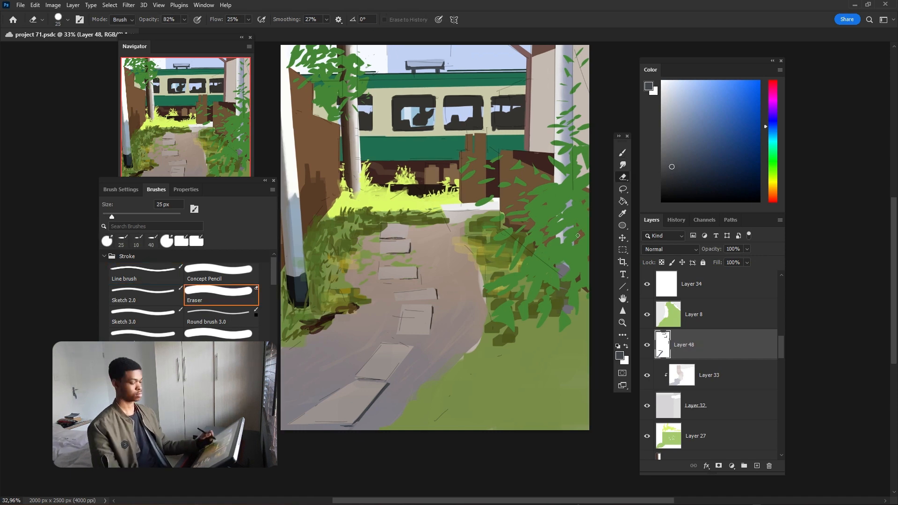
key("b")
left_click_drag(412, 318, 409, 332)
key("e")
left_click_drag(383, 253, 405, 263)
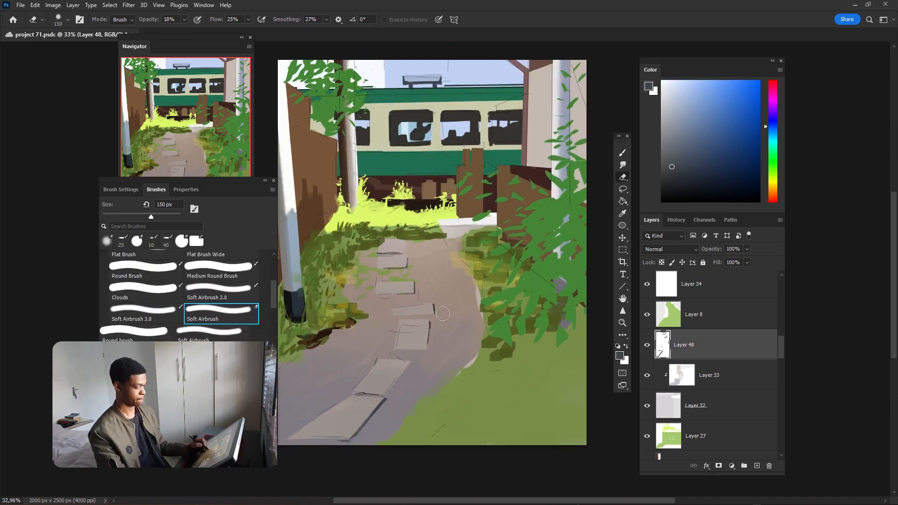
- Create Layer 49 and paint touch-ups on it in a colour sampled from the painting
scroll(473, 209, "down", 1)
mouse_move(781, 347)
left_mouse_down()
mouse_move(781, 397)
mouse_move(781, 353)
left_mouse_up()
left_click(720, 386)
key("ctrl+shift+alt+n")
key("i")
left_click(401, 360)
key("b")
key("e")
- Hide the shadow on Layer 41 and fill the pale gap between path and lawn with sampled light green on Layer 8
scroll(647, 376, "up", 3)
left_click(647, 360)
left_click(647, 360)
key("b")
left_click(647, 350)
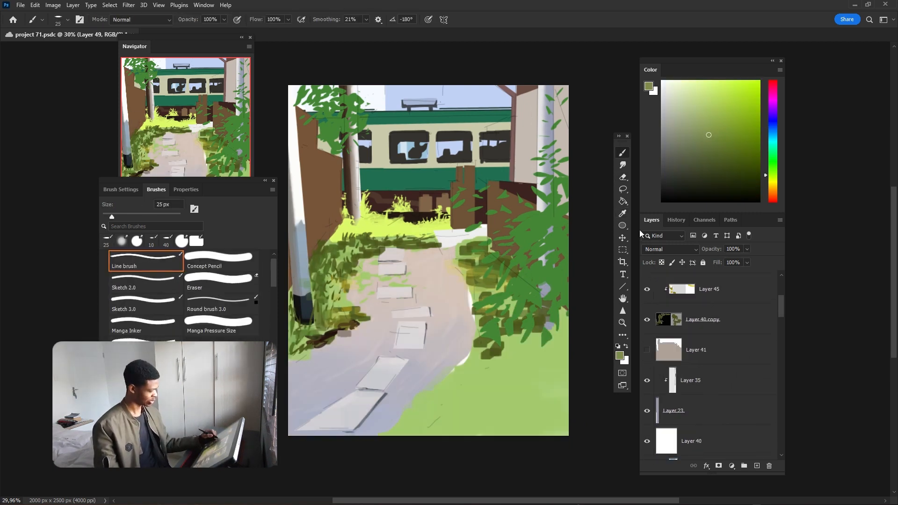
left_click(519, 389, "alt")
left_click(519, 388, "ctrl")
left_click(647, 362)
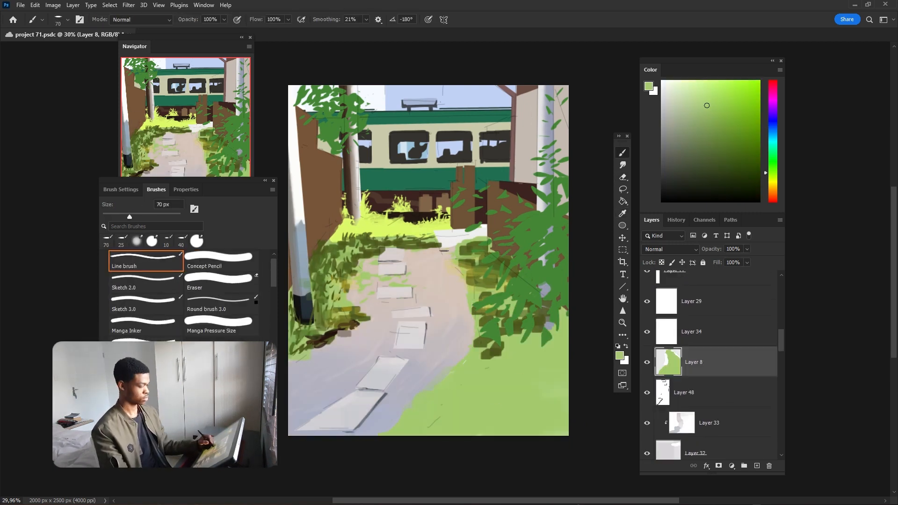
left_click(647, 333)
- Create Layer 50 above Layer 45 and set its blend mode to Multiply
scroll(511, 342, "down", 1)
left_click_drag(780, 341, 779, 306)
left_click(715, 321)
left_click(647, 321, "alt")
left_click(511, 343, "alt")
left_click(647, 320, "alt")
key("ctrl+shift+alt+n")
key("b")
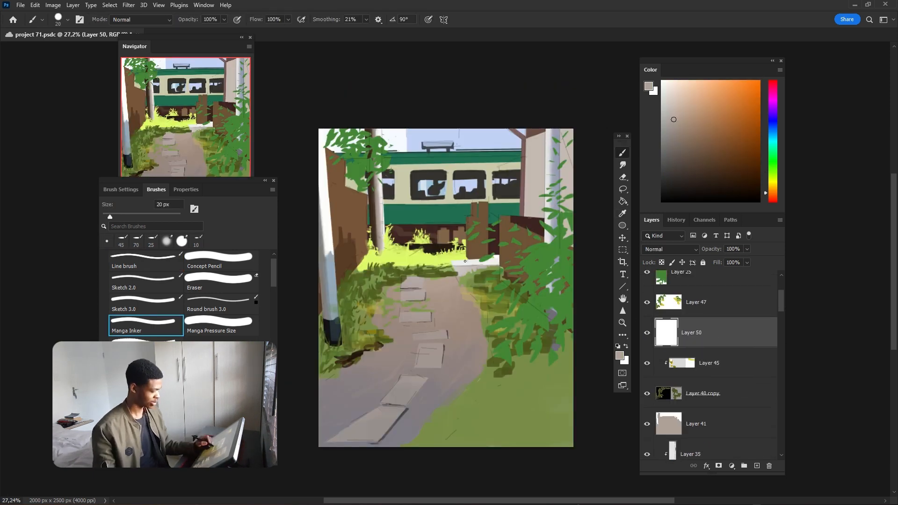
left_click(670, 250)
left_click(657, 290)
- Paint trial shadow strokes along the edge of the bright grass on Layer 50, and choose a muted grey-green for them
mouse_move(434, 257)
left_mouse_down()
mouse_move(468, 251)
mouse_move(419, 259)
left_mouse_up()
left_click(772, 119)
key("ctrl+z")
left_click(772, 154)
left_click(680, 138)
left_click(772, 164)
key("ctrl+z")
left_click(677, 146)
- Refine the grey-green shadow along the bright grass edge on Layer 50 with a 10 px Eraser and further brush strokes
key("e")
left_click(625, 153)
key("e")
left_click_drag(565, 229, 571, 228)
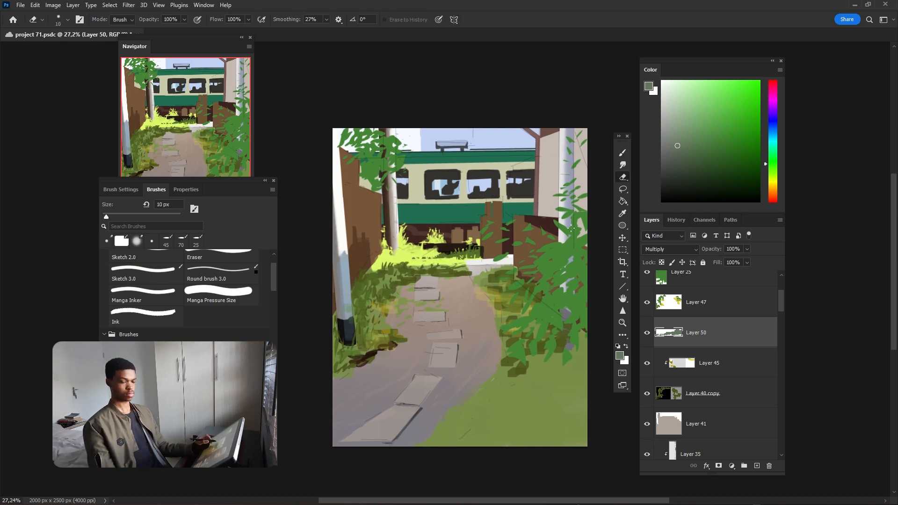
key("b")
left_click_drag(432, 259, 412, 260)
left_click_drag(505, 329, 497, 311)
- Adjust the grass on Layer 40 copy with Hue/Saturation: hue -11 and lightness +10
left_click_drag(781, 301, 780, 310)
left_click(715, 315)
left_click_drag(747, 249, 743, 261)
key("ctrl+u")
left_click_drag(716, 234, 721, 234)
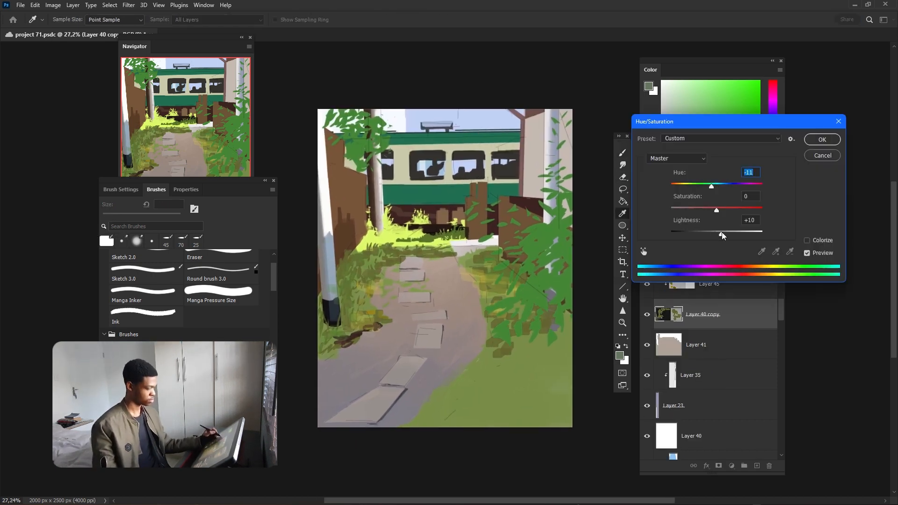
key("Return")
- Erase parts of the fence-side grass on Layer 40 copy with a 125 px Eraser at 62% opacity
key("e")
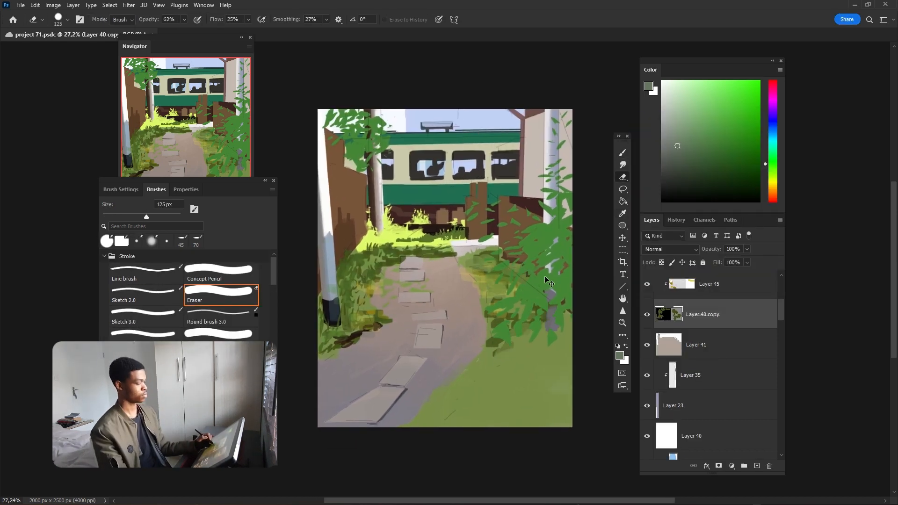
left_click_drag(362, 334, 343, 330)
mouse_move(354, 259)
left_mouse_down()
mouse_move(330, 264)
mouse_move(355, 258)
left_mouse_up()
- Paint grass blades along the path edges on Layer 40 copy in sampled olive and yellow-green with the Line brush at 15 to 35 px
key("b")
left_click(343, 286, "alt")
right_click(332, 318, "alt+shift")
left_click(145, 274)
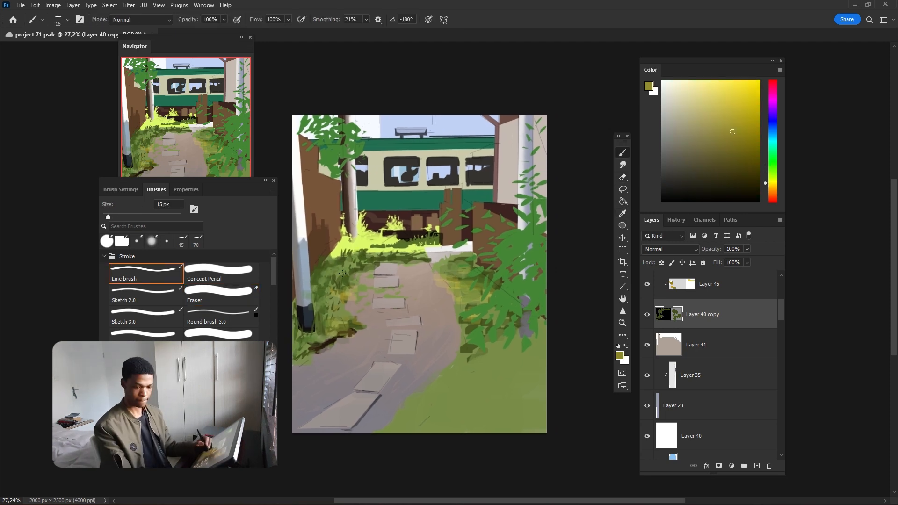
left_click_drag(772, 182, 772, 176)
left_click_drag(452, 311, 458, 313)
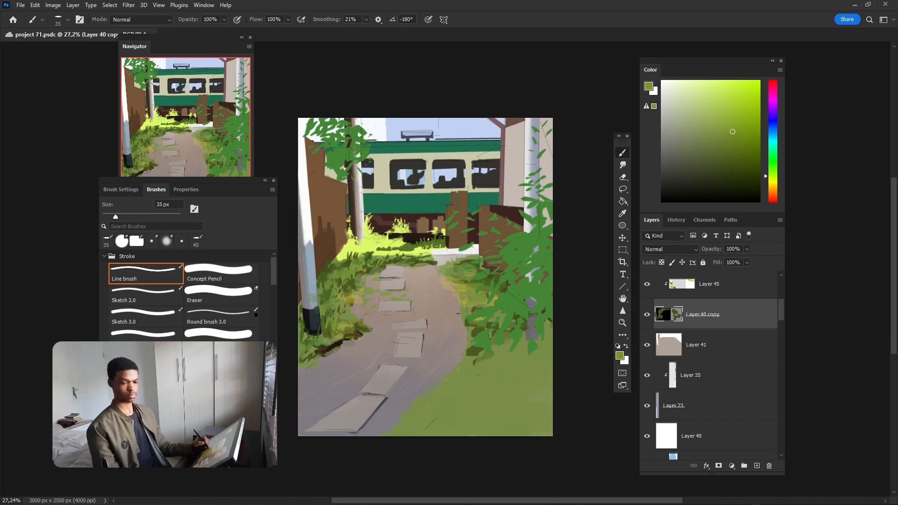
left_click_drag(458, 283, 456, 294)
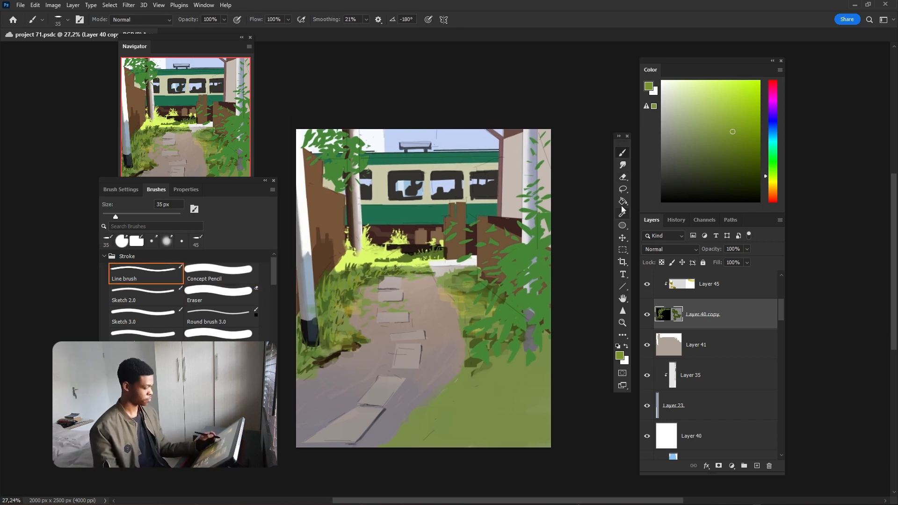
- Smudge the lower edge of the path-side foliage grass so it blends into the lawn
scroll(418, 271, "down", 1)
left_click(622, 164)
left_click_drag(460, 350, 469, 337)
left_click_drag(429, 337, 436, 349)
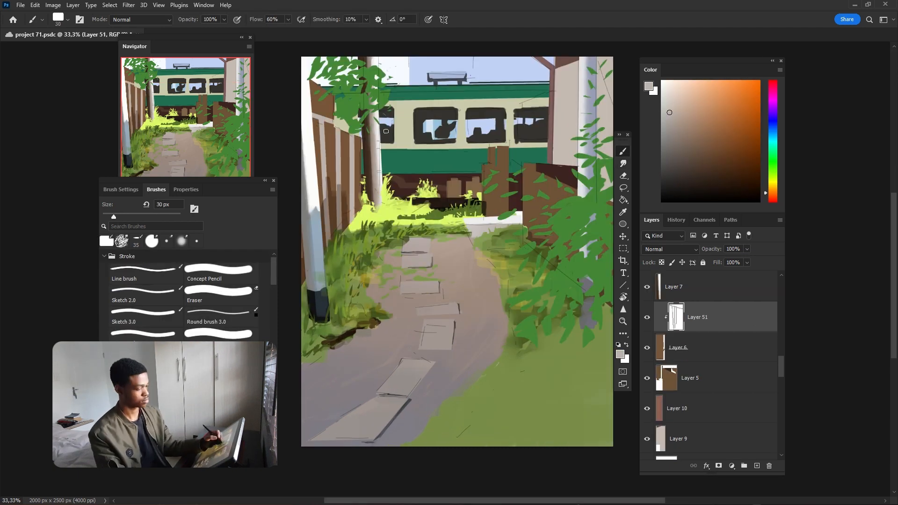
- Undo the last stroke, paint grey-beige horizontal rails across the fence slats on Layer 51, and thin the lattice with the Eraser
key("ctrl+z")
left_click_drag(317, 165, 360, 163)
left_click_drag(316, 205, 357, 190)
key("[")
key("e")
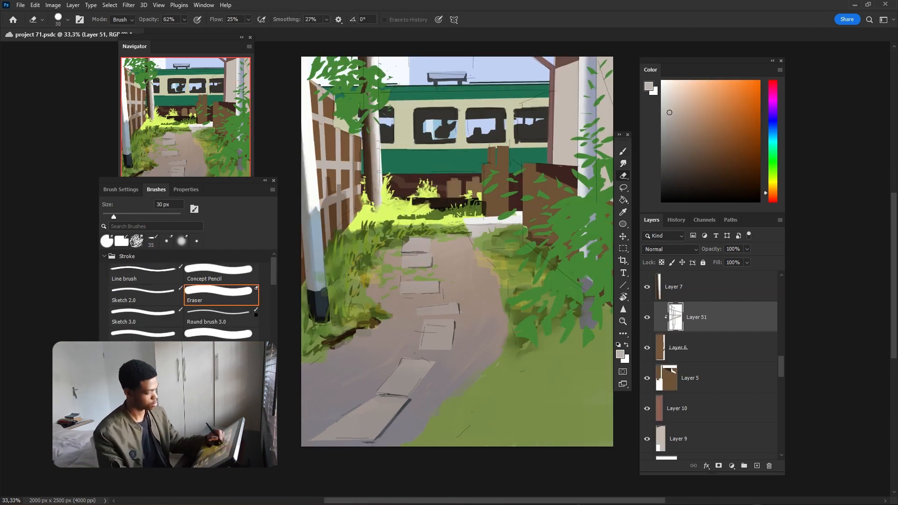
left_click_drag(355, 144, 356, 220)
key("b")
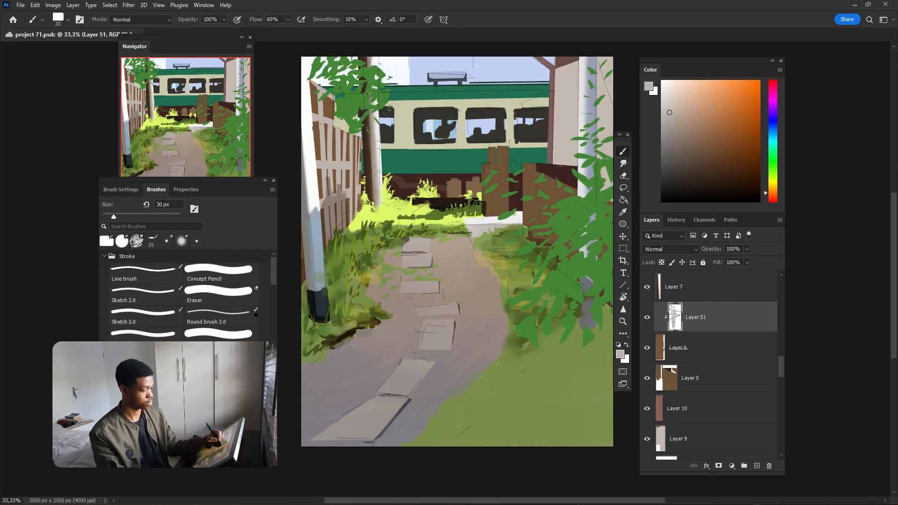
- Create Layer 52 beneath the fence lattice and paint dark brown shadow between the slats with a 40 px brush
left_click(733, 354)
key("ctrl+shift+alt+n")
left_click(341, 206, "alt")
left_click(704, 171)
key("]")
key("]")
key("]")
key("]")
left_click_drag(345, 200, 342, 225)
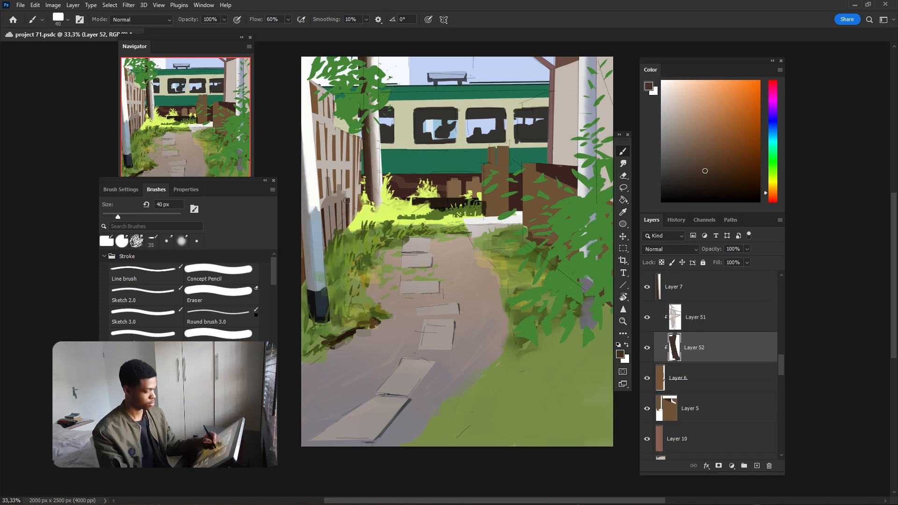
left_click_drag(335, 158, 337, 138)
- Trim the fence lattice on Layer 51 with a 10 px Eraser, and release the layer from its clipping mask
key("e")
key("alt+]")
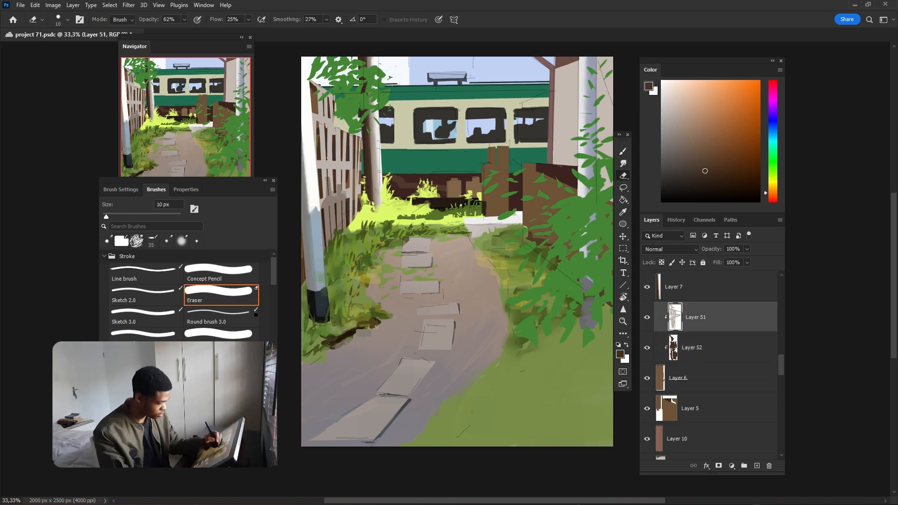
key("ctrl+alt+g")
- Create Layer 53 clipped to Layer 51 and shade the fence lattice with sampled brown tones
left_click(757, 466)
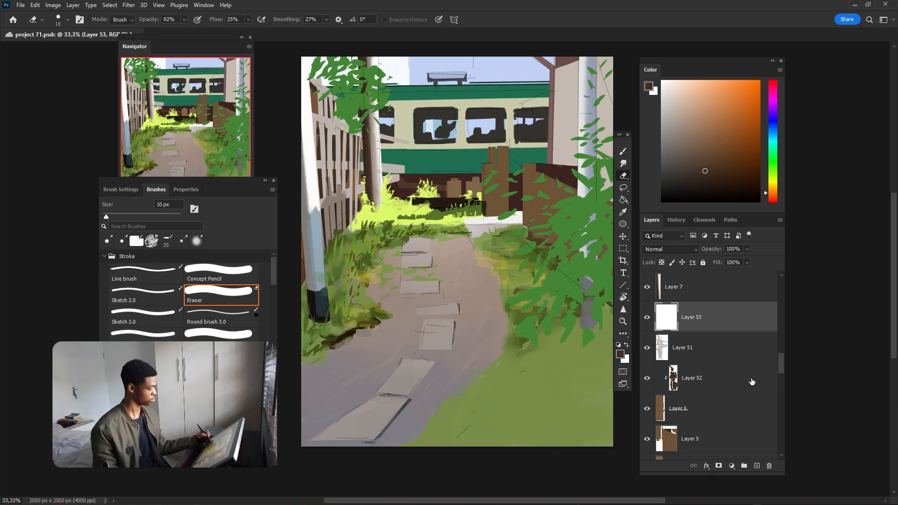
key("ctrl+alt+g")
key("b")
left_click(502, 185, "alt")
left_click_drag(357, 143, 357, 223)
left_click(712, 127)
left_click_drag(345, 171, 340, 129)
key("[")
key("[")
key("[")
key("[")
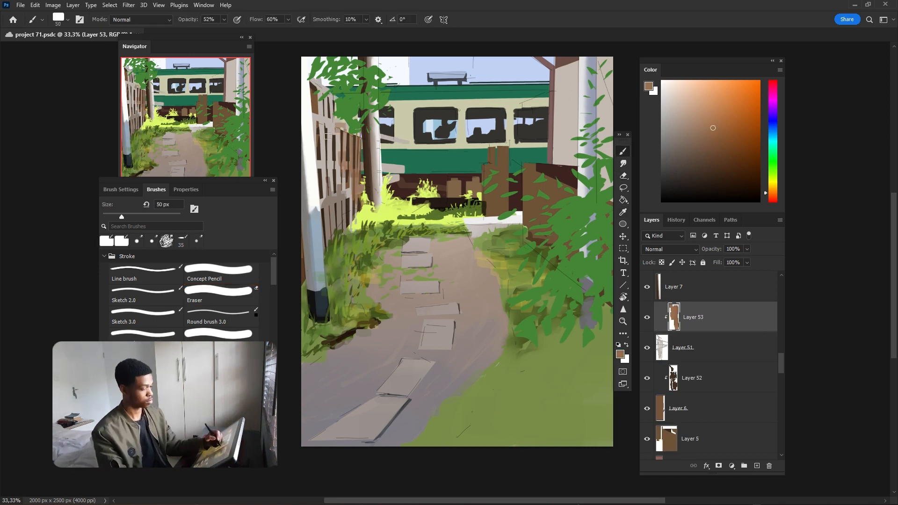
- Brush more brown shading over the upper fence lattice on Layer 53 and lower the layer's saturation slightly
left_click_drag(322, 82, 330, 117)
key("ctrl+u")
left_click_drag(717, 211, 711, 211)
key("Return")
- Add broader brown strokes to the fence lattice with a 90 px brush and merge Layer 53 into Layer 51
key("]")
key("]")
key("]")
key("]")
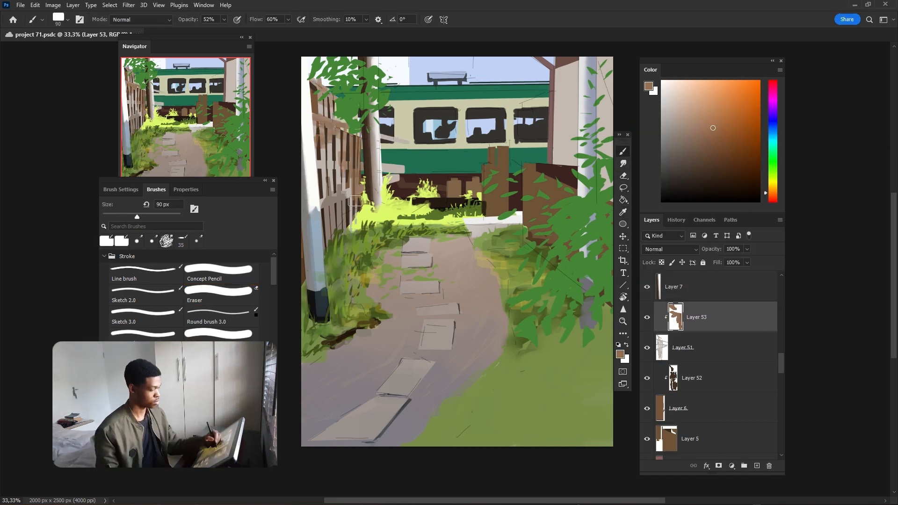
key("ctrl+e")
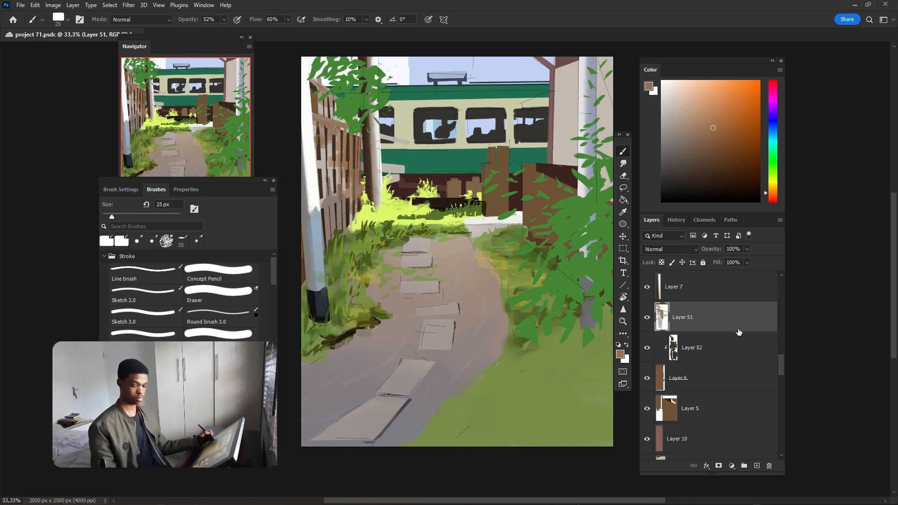
- Clip Layer 51 to the fence and deepen the gaps between slats on Layer 52 with sampled dark brown, using an 80 px brush
key("ctrl+alt+g")
scroll(477, 187, "up", 2)
key("l")
key("e")
key("alt+[")
key("b")
key("]")
key("]")
key("]")
key("]")
key("]")
key("]")
key("]")
key("]")
left_click(313, 115, "alt")
left_click_drag(314, 89, 312, 150)
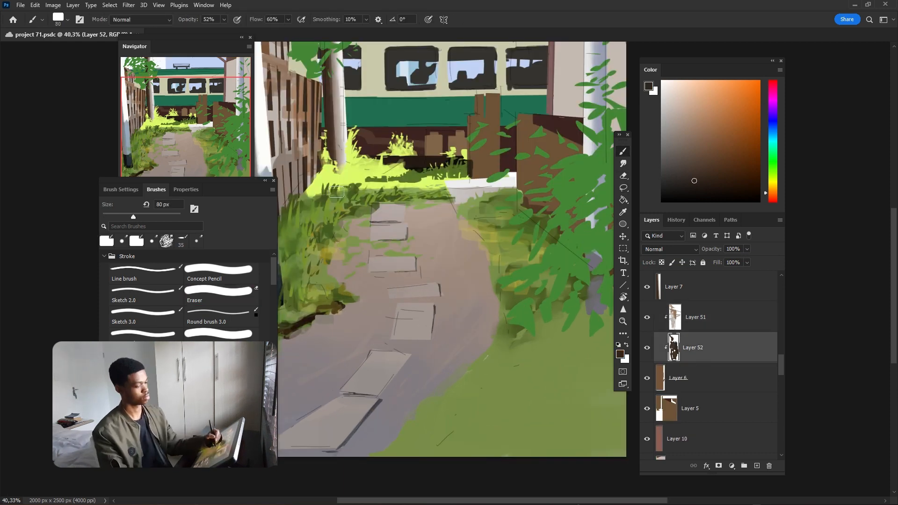
- Raise the fence lattice on Layer 51 to saturation +13 and lightness +17 with Hue/Saturation
key("ctrl+minus")
left_click(707, 318)
key("ctrl+u")
left_click_drag(716, 234, 725, 234)
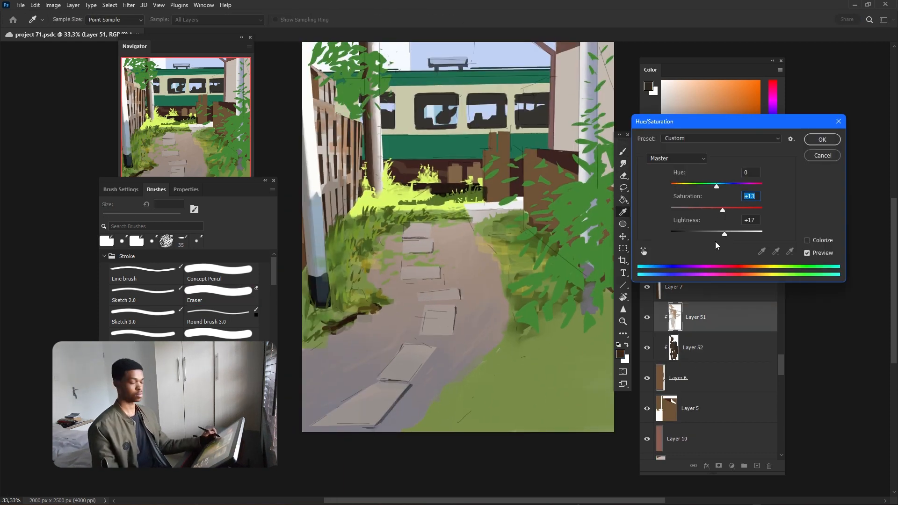
key("Return")
key("b")
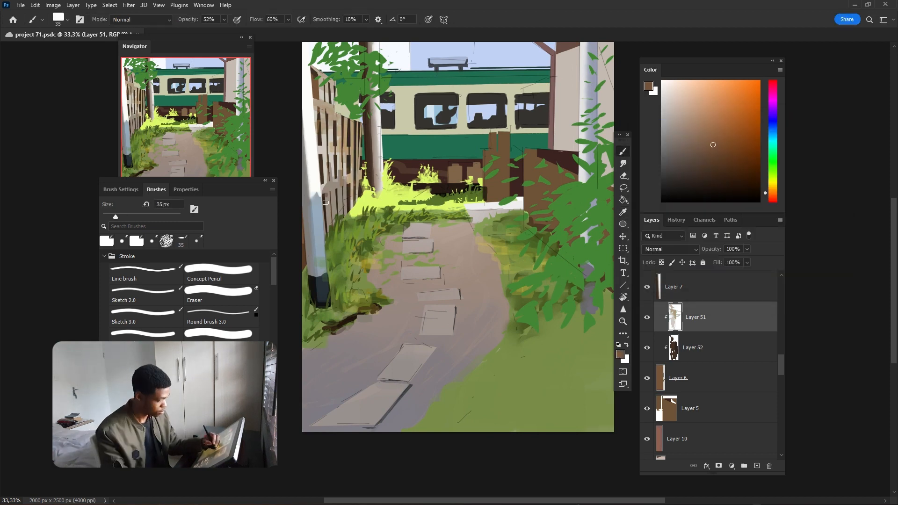
key("[")
key("[")
key("[")
- Set Layer 41 to 90% opacity and paint brown shadow over the lower fence lattice with a 70 px brush
mouse_move(780, 365)
left_mouse_down()
mouse_move(781, 286)
mouse_move(781, 308)
left_mouse_up()
left_click(711, 346)
left_click_drag(747, 249, 750, 262)
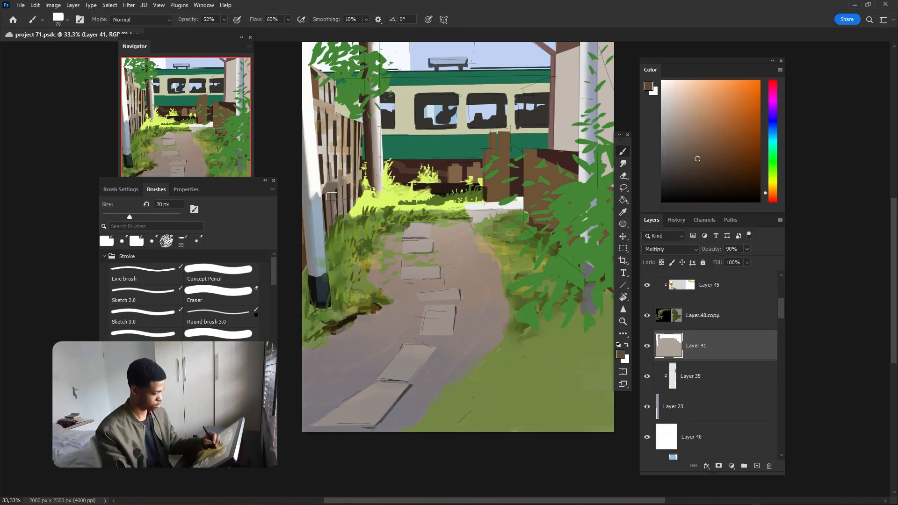
left_click_drag(331, 195, 344, 222)
- Refine the fence shadow on Layer 41 with thin dark brown strokes and a 10 px Eraser
key("[")
key("[")
key("[")
key("[")
key("[")
key("[")
key("[")
mouse_move(327, 168)
left_mouse_down()
mouse_move(339, 208)
mouse_move(346, 181)
left_mouse_up()
key("e")
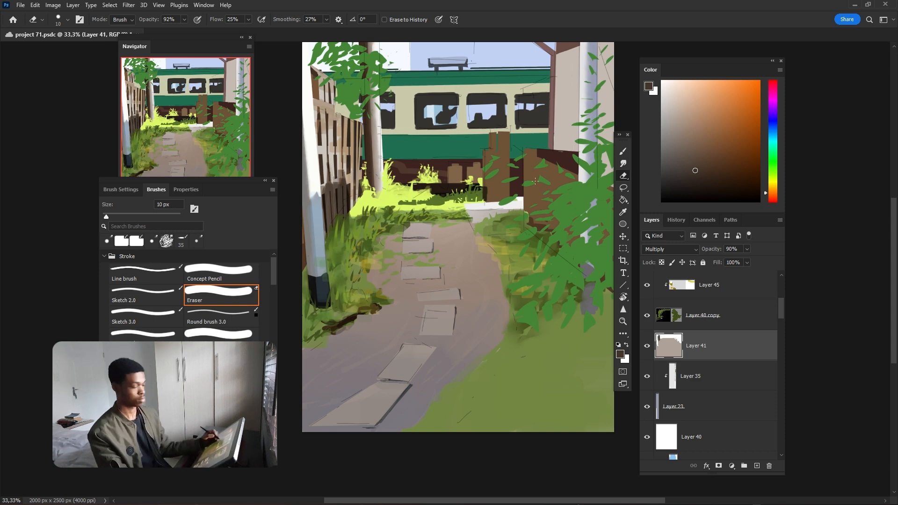
key("b")
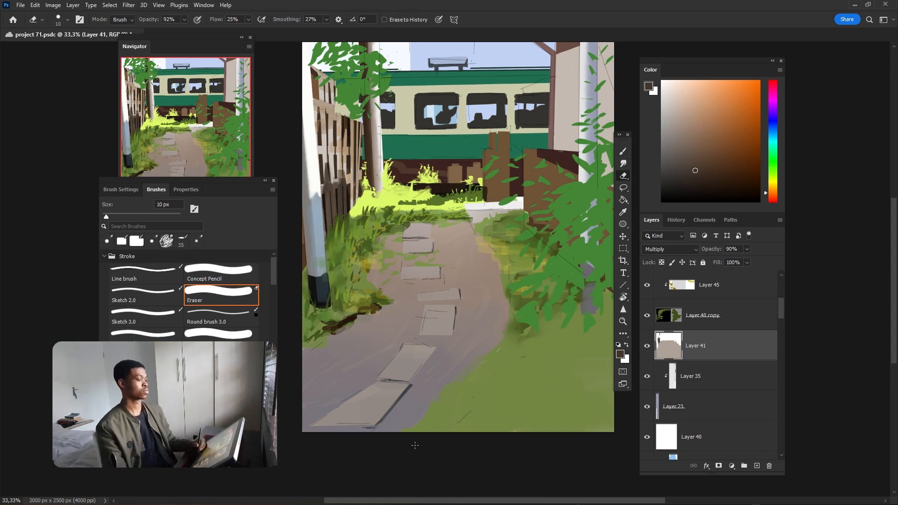
left_click_drag(353, 203, 341, 205)
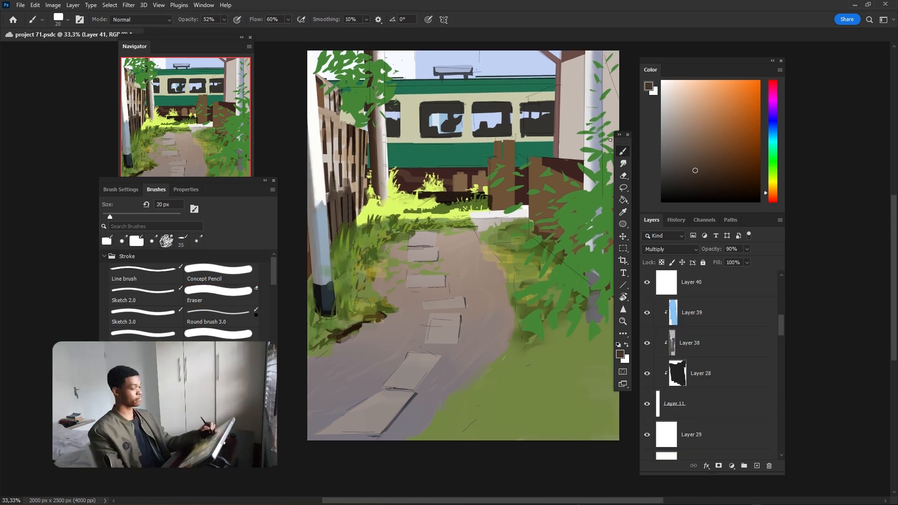
- Paint sampled blue shading on the white pole beside the fence on Layer 39 with a 50 px brush and soften it with the Eraser
key("e")
left_click(691, 312)
key("b")
key("]")
left_click(318, 229, "alt")
left_click(313, 232, "alt")
left_click_drag(325, 214, 326, 239)
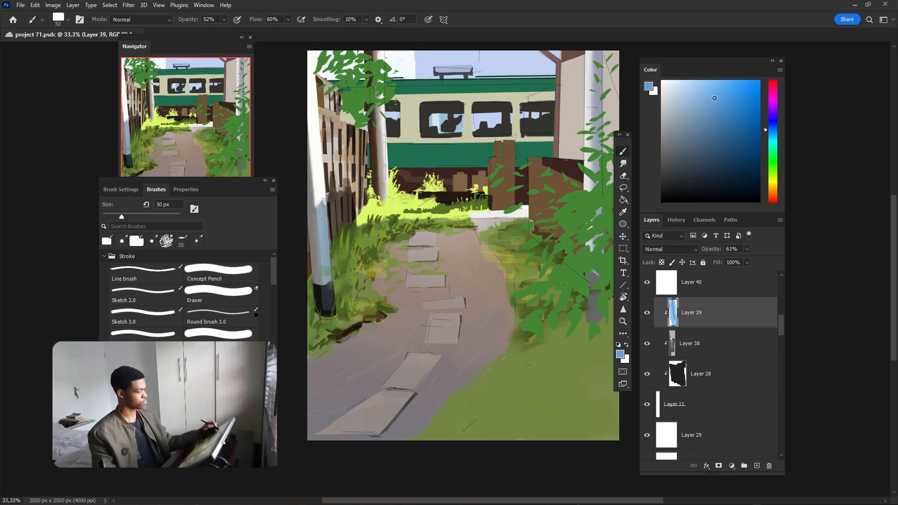
key("r")
key("e")
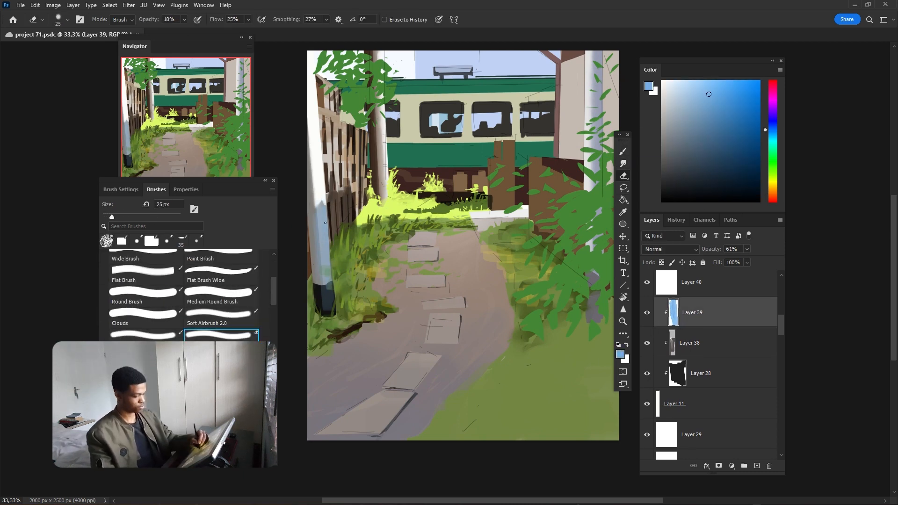
- Blend and trim the grey shading along the white pole on Layer 38 with the Smudge tool and Eraser
left_click(689, 343)
left_click_drag(322, 239, 321, 278)
key("r")
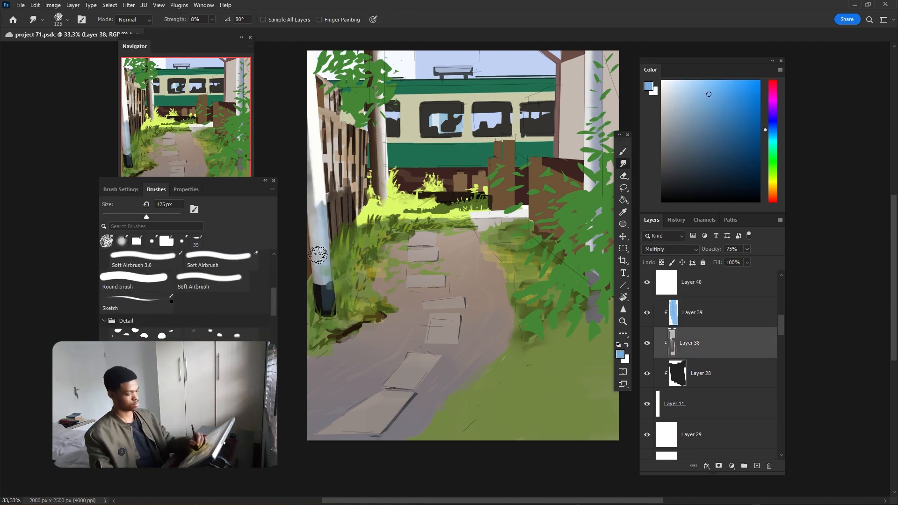
key("e")
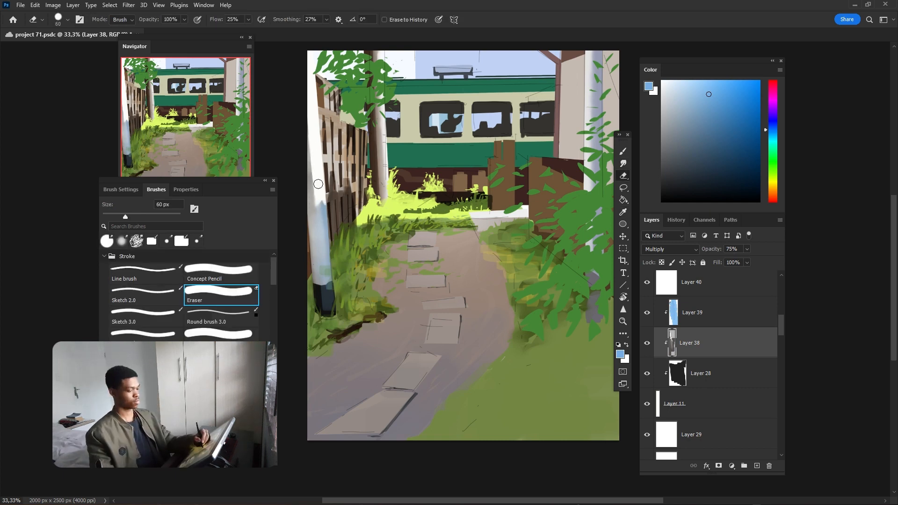
- Create Layer 53 above Layer 45 and draw long green grass blades in the right foreground with the Line brush at 90 px
scroll(498, 220, "down", 2)
scroll(775, 430, "up", 6)
left_click(647, 352)
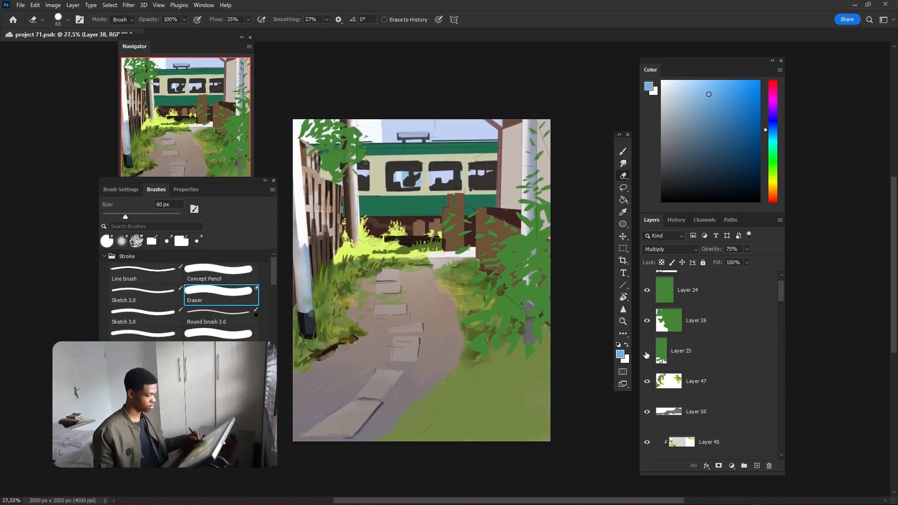
scroll(664, 353, "down", 5)
left_click(692, 313)
key("ctrl+shift+alt+n")
key("i")
left_click(514, 320)
key("b")
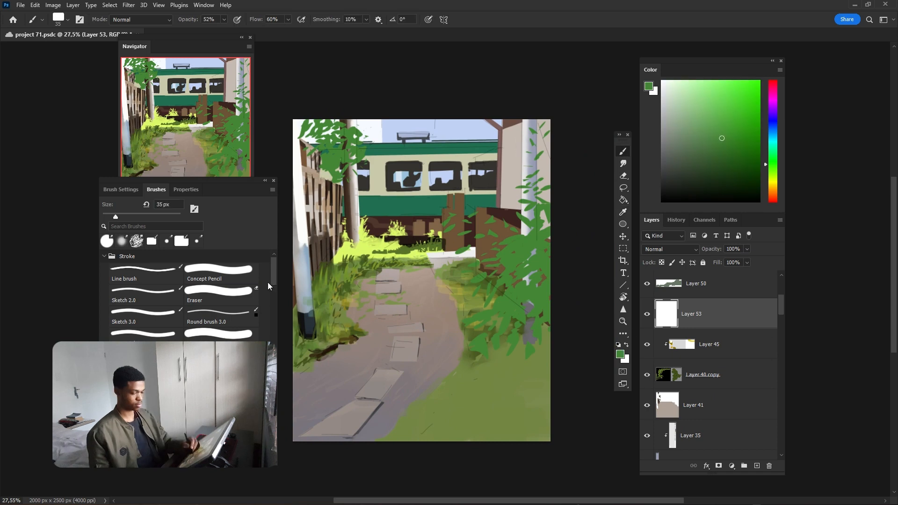
left_click(712, 147)
key("[")
key("[")
mouse_move(502, 439)
left_mouse_down()
mouse_move(451, 347)
mouse_move(487, 358)
left_mouse_up()
left_click_drag(516, 439, 516, 355)
left_click_drag(487, 439, 426, 397)
left_click_drag(524, 439, 531, 346)
left_click_drag(535, 440, 544, 351)
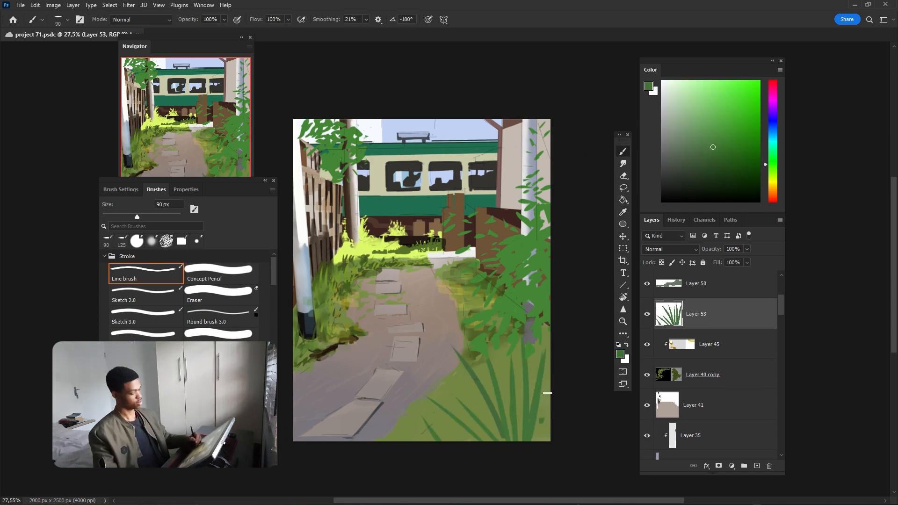
- Create Layer 54 above Layer 53 and draw brighter yellow-green grass blades among the first ones with the Line brush
key("ctrl+shift+alt+n")
left_click(501, 392, "alt")
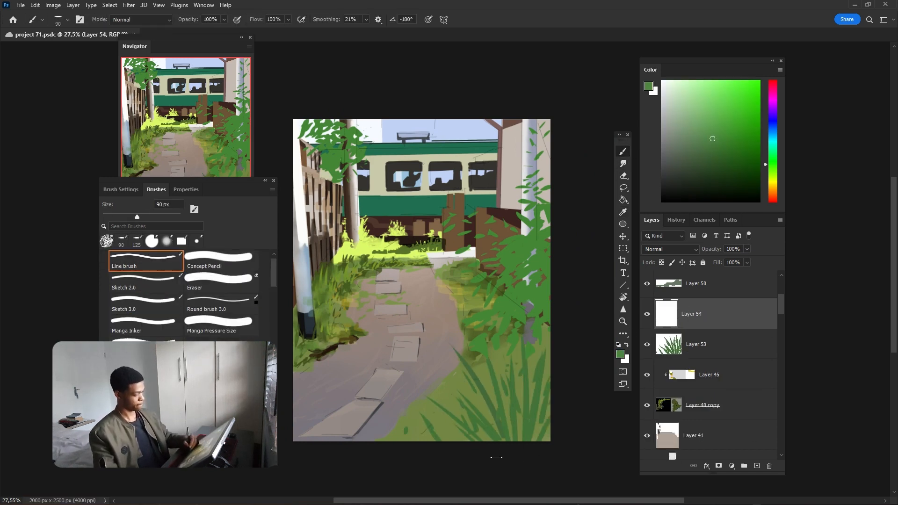
key("[")
key("[")
left_click(727, 120)
left_click(772, 171)
left_click(723, 127)
left_click_drag(486, 426, 461, 366)
mouse_move(492, 440)
left_mouse_down()
mouse_move(515, 380)
mouse_move(544, 348)
left_mouse_up()
left_click(731, 130)
left_click(478, 397, "alt")
key("[")
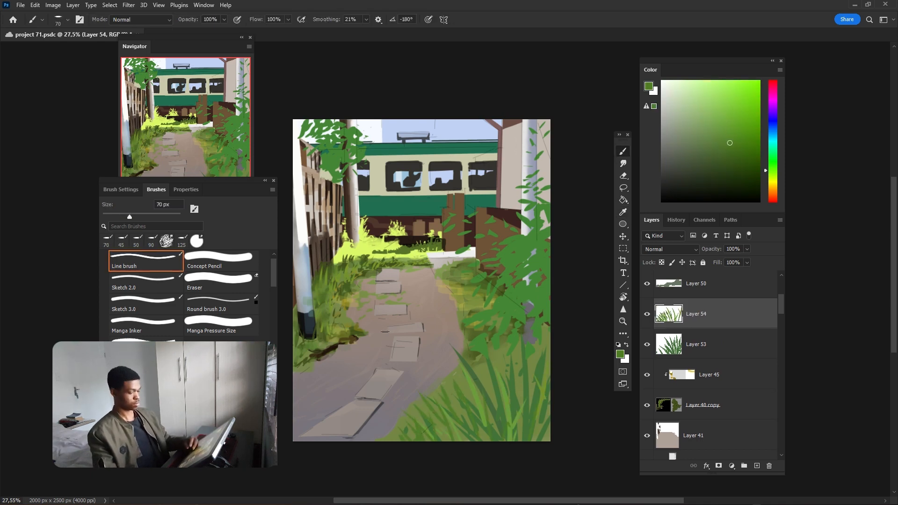
- Create Layer 55 directly above Layer 45, beneath the grass blades, and choose a darker green
left_click(715, 374)
key("ctrl+shift+alt+n")
left_click(716, 158)
mouse_move(440, 428)
left_mouse_down()
mouse_move(417, 409)
mouse_move(463, 405)
mouse_move(525, 374)
mouse_move(533, 341)
left_mouse_up()
key("ctrl+z")
key("ctrl+z")
key("]")
key("]")
key("]")
key("]")
key("]")
- Paint the ground beneath the foreground grass blades dark green on Layer 55 with the Paint Brush
left_click(723, 164)
key("ctrl+z")
scroll(191, 312, "down", 3)
left_click(192, 312)
left_click(507, 418)
left_click_drag(438, 424, 461, 425)
key("[")
key("[")
key("[")
key("[")
key("[")
key("[")
key("[")
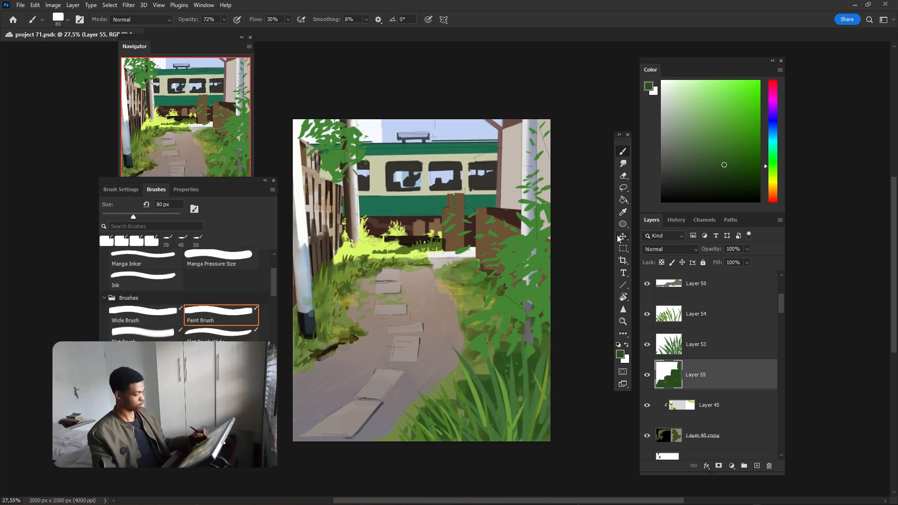
- Break up the grass edge along the path's right side on Layer 55 with sampled greens and a 45 px Paint Brush
left_click(446, 383, "alt")
left_click(440, 398, "alt")
key("[")
key("[")
left_click_drag(405, 432, 421, 408)
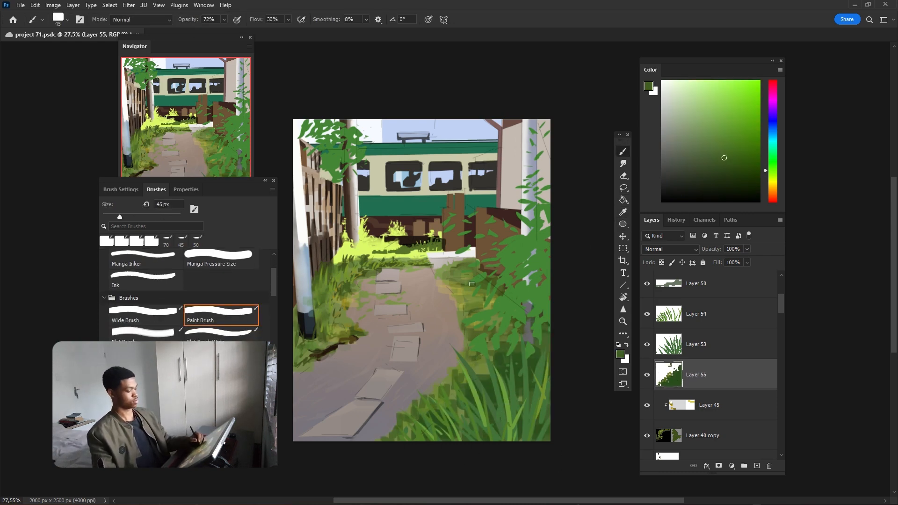
left_click_drag(461, 276, 443, 284)
left_click_drag(487, 318, 503, 326)
scroll(703, 352, "up", 5)
left_click(703, 376)
left_click(647, 346)
left_click(646, 347)
key("ctrl+alt+shift+n")
key("ctrl+alt+g")
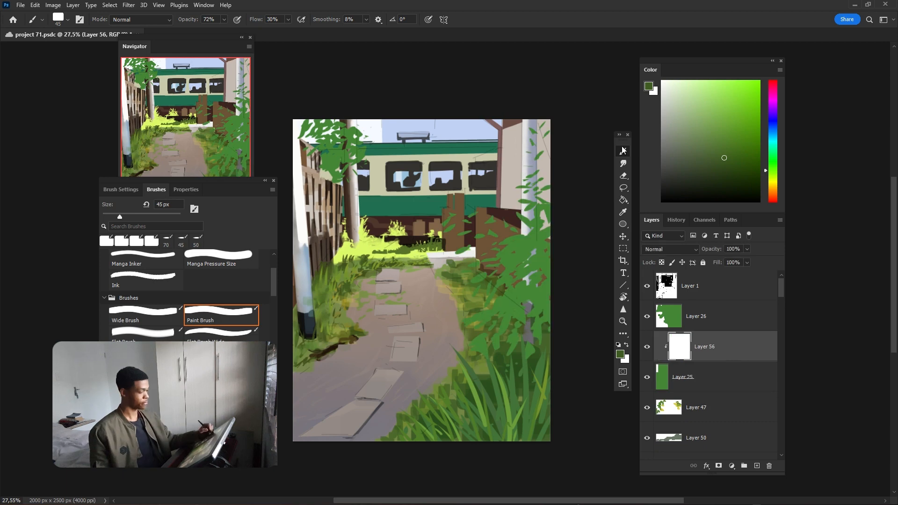
key("ctrl+z")
key("ctrl+z")
key("ctrl+z")
- Try to paint dark green shading over the right-hand foliage directly on Layer 24 with the 80 px Wide Brush
left_click_drag(705, 339, 706, 308)
left_click(770, 168)
mouse_move(530, 277)
left_mouse_down()
mouse_move(519, 262)
mouse_move(475, 286)
left_mouse_up()
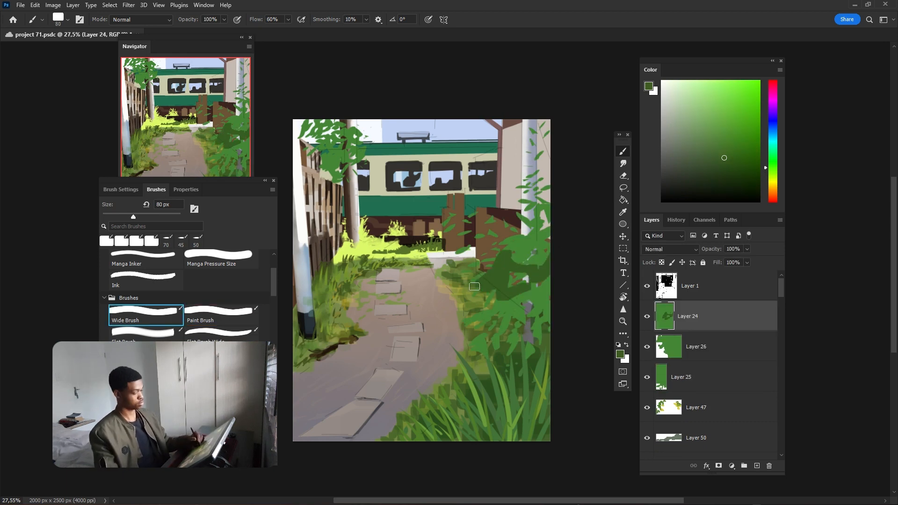
key("ctrl+z")
key("ctrl+z")
key("ctrl+z")
key("ctrl+z")
key("ctrl+z")
key("ctrl+z")
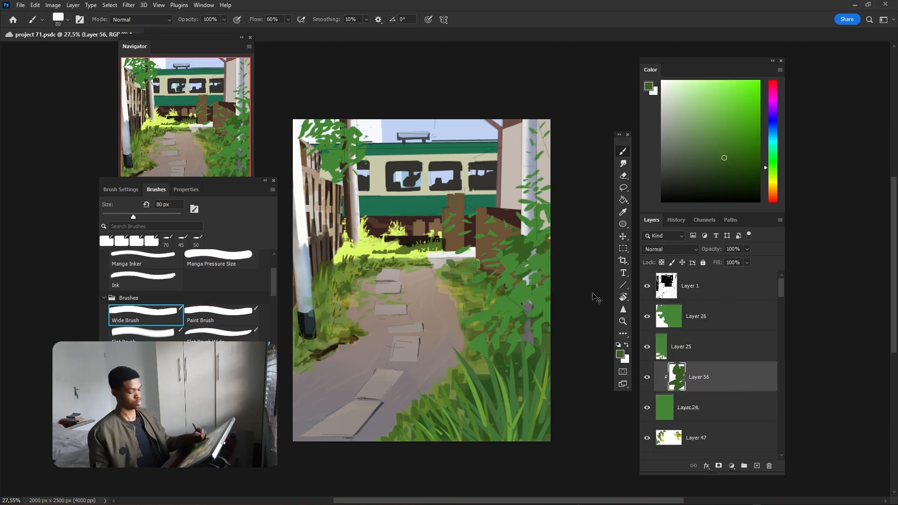
- Reorder the foliage layers so that Layer 56 clips to Layer 25 beneath Layer 24, and shade the right-hand leaves dark green
key("ctrl+u")
key("Escape")
left_click_drag(708, 377, 707, 345)
left_click_drag(707, 407, 707, 335)
left_click(726, 384)
left_click(725, 392, "alt")
left_click_drag(528, 229, 540, 201)
- Create Layer 57 between Layers 24 and 56 and paint near-black green shadows within the right-hand foliage
key("ctrl+alt+shift+n")
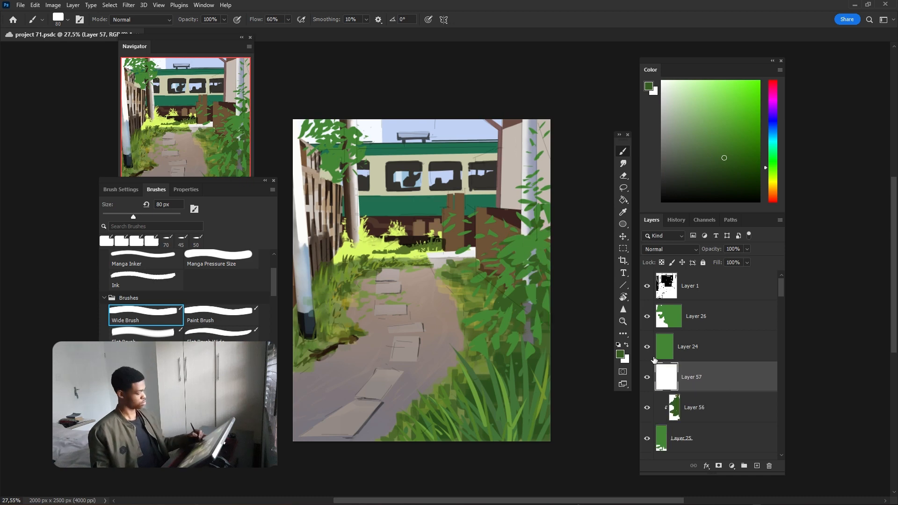
left_click_drag(552, 281, 491, 299)
key("alt+bracketleft")
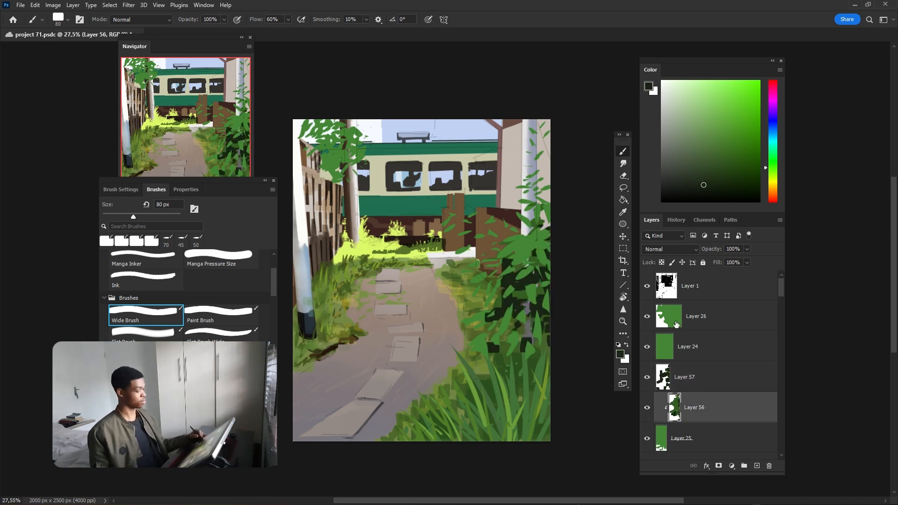
- Create a new layer clipped to Layer 24 and brush yellow-green light over the right-hand leaves
left_click(676, 345)
key("ctrl+alt+shift+n")
key("ctrl+alt+g")
left_click(737, 129)
left_click(771, 174)
left_click_drag(475, 341, 549, 228)
- Create a new layer directly above Layer 24, beneath Layer 58, and brush dark green shadows over the right-hand leaves
scroll(645, 440, "down", 3)
left_click(691, 343)
left_click(529, 216)
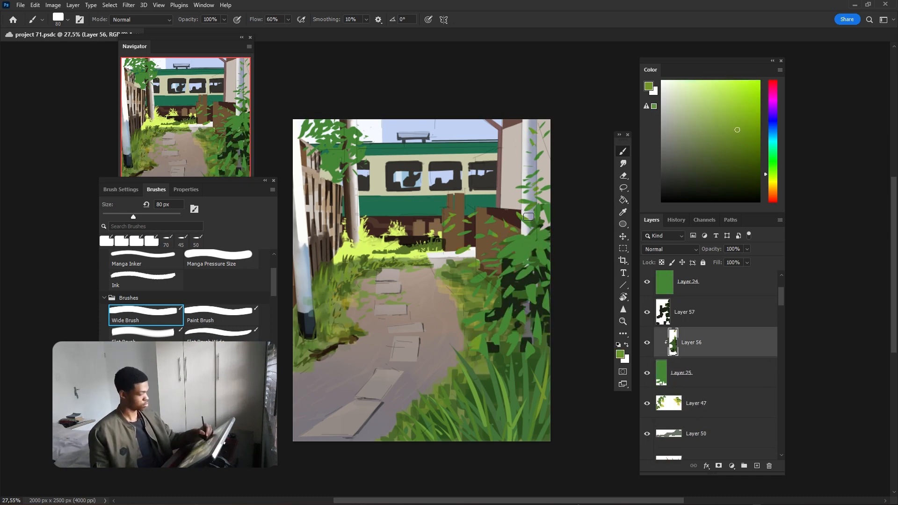
left_click(687, 282)
key("ctrl+alt+shift+n")
left_click(531, 252, "alt")
mouse_move(548, 263)
left_mouse_down()
mouse_move(511, 246)
mouse_move(510, 255)
left_mouse_up()
- Create Layer 60 clipped to Layer 26, paint yellow-green light on the upper-left foliage, and shift its hue to about -14
scroll(702, 327, "up", 3)
left_click(702, 316)
key("ctrl+alt+shift+n")
key("ctrl+alt+g")
left_click(733, 102)
left_click_drag(369, 131, 349, 154)
key("ctrl+u")
left_click_drag(716, 186, 709, 186)
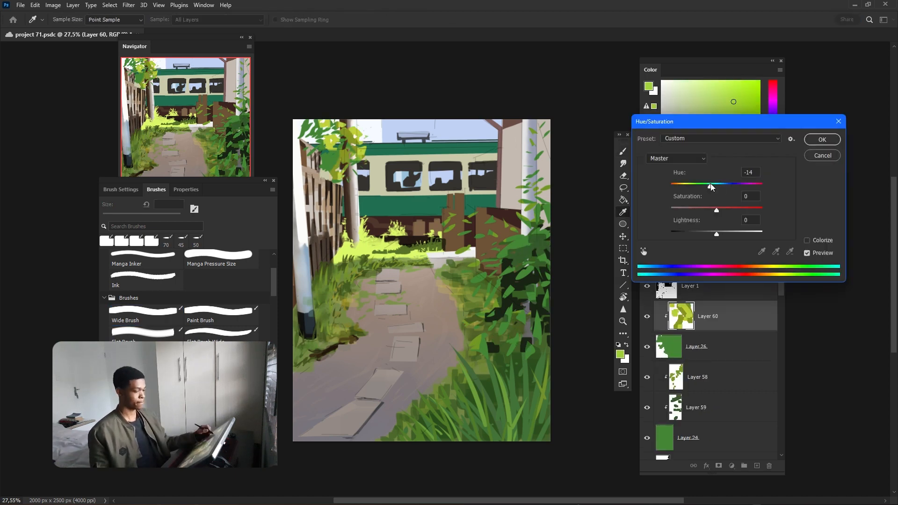
left_click(823, 141)
- Darken the base foliage on Layer 26 by lowering its lightness with Hue/Saturation
left_click(701, 346)
key("ctrl+u")
left_click_drag(716, 234, 697, 234)
left_click(822, 139)
- Refine the highlights on Layer 60 by filling lassoed leaf patches with a colour sampled from the upper-left foliage
left_click(707, 316)
key("e")
key("i")
left_click(355, 143)
left_click_drag(354, 133, 328, 164)
key("l")
key("alt+BackSpace")
key("b")
key("d")
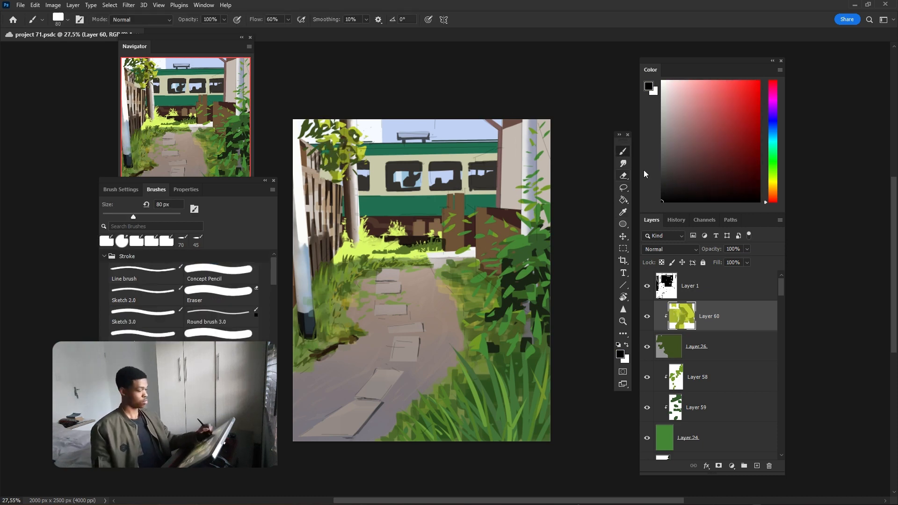
left_click(624, 212)
left_click(489, 206)
scroll(516, 238, "down", 3)
scroll(517, 238, "up", 2)
scroll(773, 333, "down", 4)
scroll(688, 374, "up", 3)
- Create a new layer above Layer 56 and fill lassoed leaf shapes beside the right-hand pole with sampled yellow-green
left_click(689, 409)
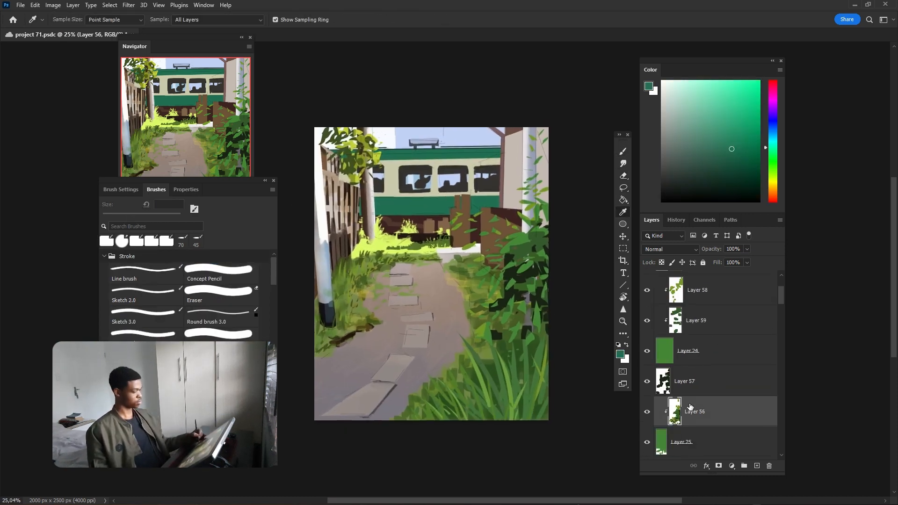
key("ctrl+shift+alt+n")
left_click(538, 187)
key("l")
left_click_drag(546, 141, 551, 161)
key("alt+BackSpace")
key("b")
key("ctrl+d")
- Create Layer 63 beneath Layer 25 and draw thin dark branches by the right-hand pole with the 30 px Line brush
scroll(551, 281, "down", 1)
left_click(502, 244, "alt")
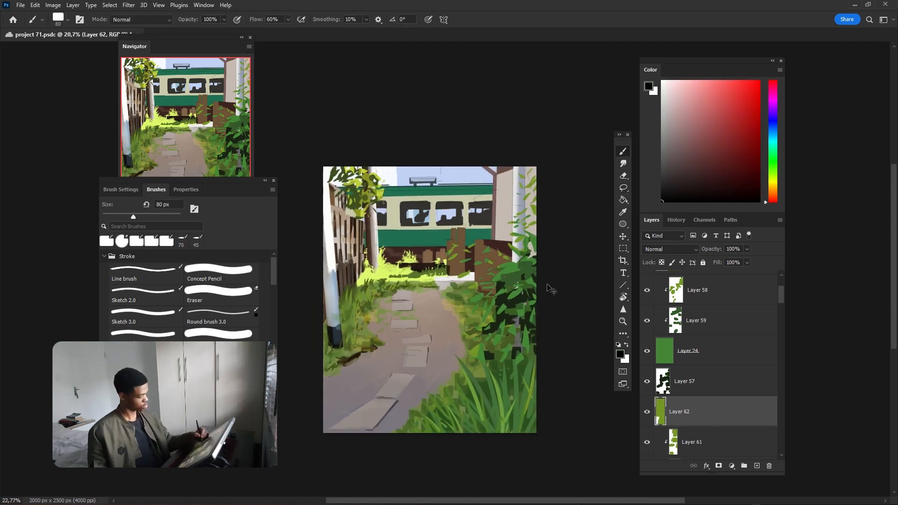
left_click(531, 285, "ctrl")
left_click(728, 421)
key("ctrl+shift+alt+n")
left_click(145, 274)
left_click_drag(534, 221, 530, 201)
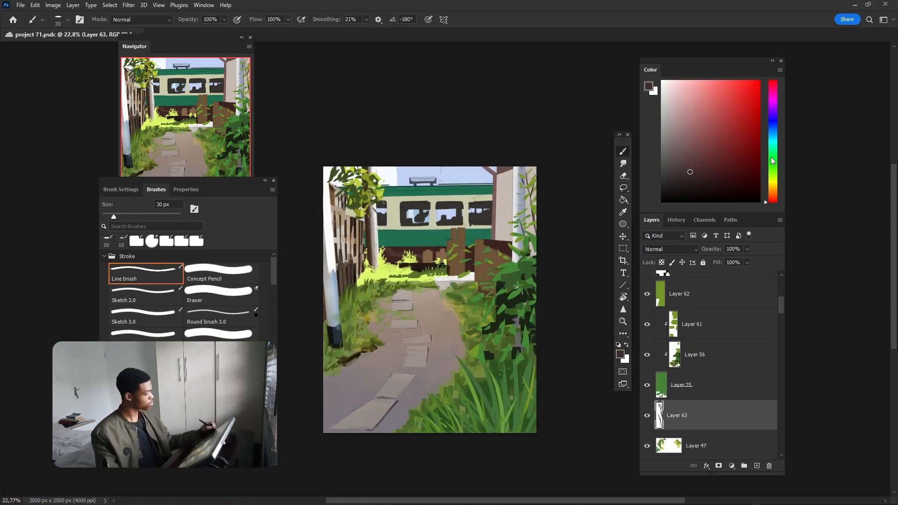
- Choose a mid green and draw leafy stems around the right-hand foliage on Layer 63 with the 60 px Line brush
left_click(772, 166)
left_click(708, 156)
left_click(724, 137)
key("bracketright")
key("bracketright")
key("bracketright")
left_click(772, 172)
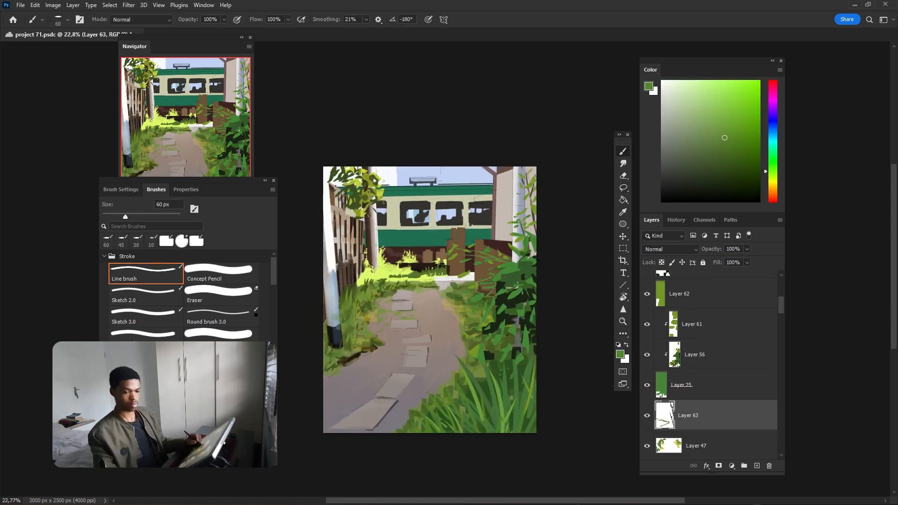
- Create Layer 64 clipped to Layer 63 and stroke near-black green shadows over the stems with the 50 px Line brush
left_click(507, 304, "alt")
key("bracketleft")
left_click_drag(494, 317, 510, 329)
mouse_move(502, 322)
left_mouse_down()
mouse_move(528, 313)
mouse_move(532, 320)
left_mouse_up()
key("ctrl+shift+alt+n")
key("ctrl+alt+g")
left_click_drag(484, 243, 537, 264)
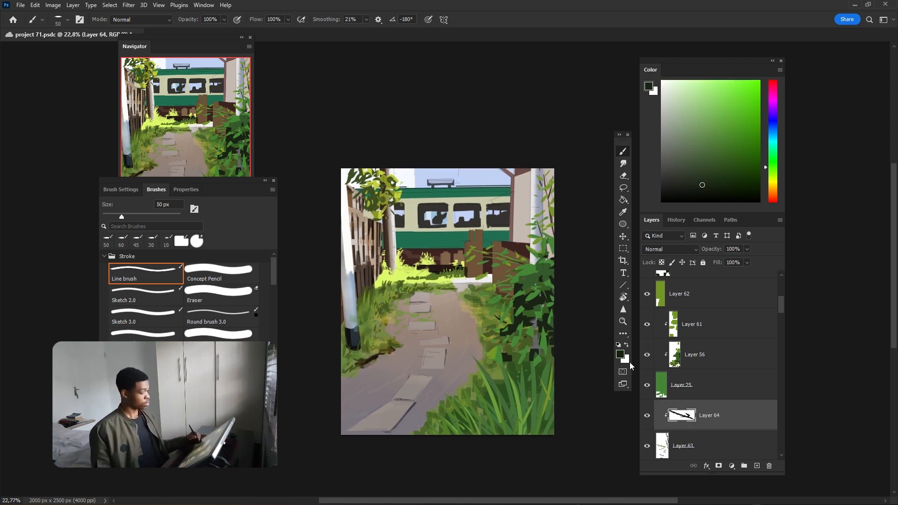
- Create a new layer and add lassoed green leaves over the brown fence beside the right-hand foliage
scroll(686, 330, "up", 5)
left_click(692, 331)
key("ctrl+shift+alt+n")
key("l")
mouse_move(468, 261)
left_mouse_down()
mouse_move(483, 250)
mouse_move(484, 259)
left_mouse_up()
key("b")
left_click(496, 255, "alt")
left_click(181, 241)
key("ctrl+d")
- Create Layer 66 clipped to Layer 27, brush green grass strokes across the far end of the path, and ready the Eraser on Layer 27
scroll(448, 301, "down", 1)
scroll(447, 302, "up", 3)
left_click_drag(781, 290, 780, 370)
left_click(748, 386)
key("ctrl+shift+alt+n")
key("ctrl+alt+g")
left_click_drag(389, 295, 423, 306)
key("e")
key("alt+bracketleft")
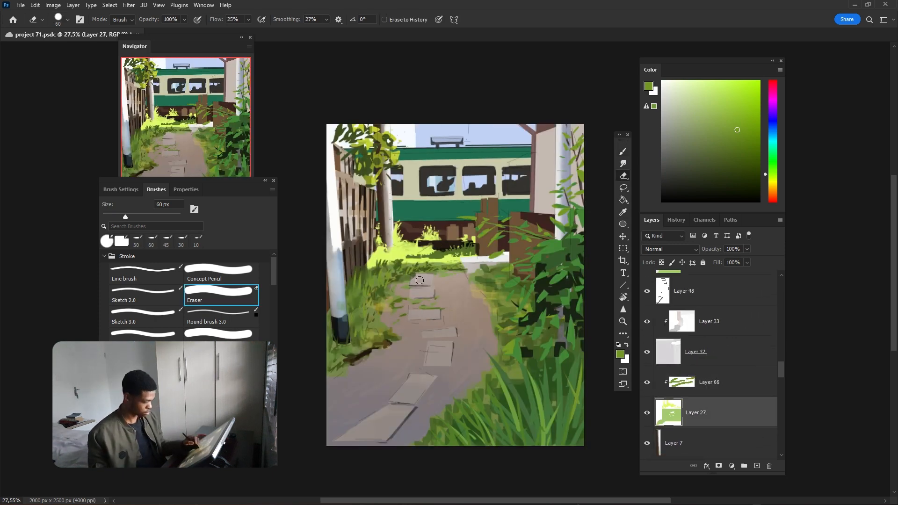
- Paint small green grass blades around the stepping stones on Layer 40 copy with the 25 px brush
left_click_drag(781, 369, 782, 310)
scroll(695, 336, "down", 5)
left_click(695, 337)
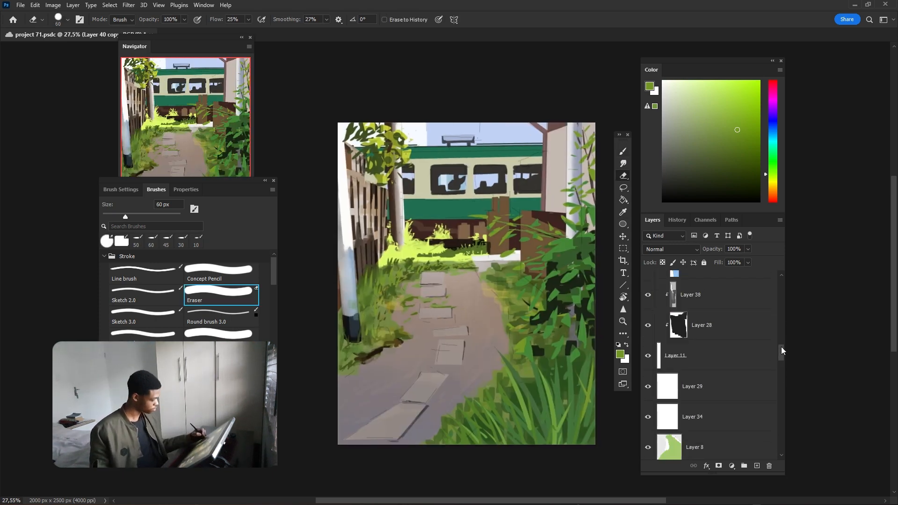
key("b")
left_click_drag(782, 351, 781, 331)
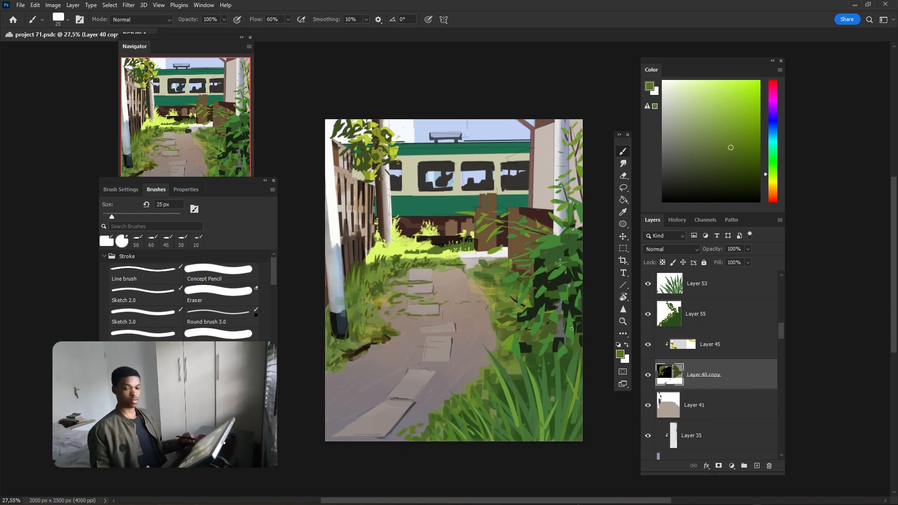
- Paint dark brown vertical lines on the right-hand building on Layer 67, clipped to Layer 9
scroll(702, 356, "up", 5)
left_click(692, 357)
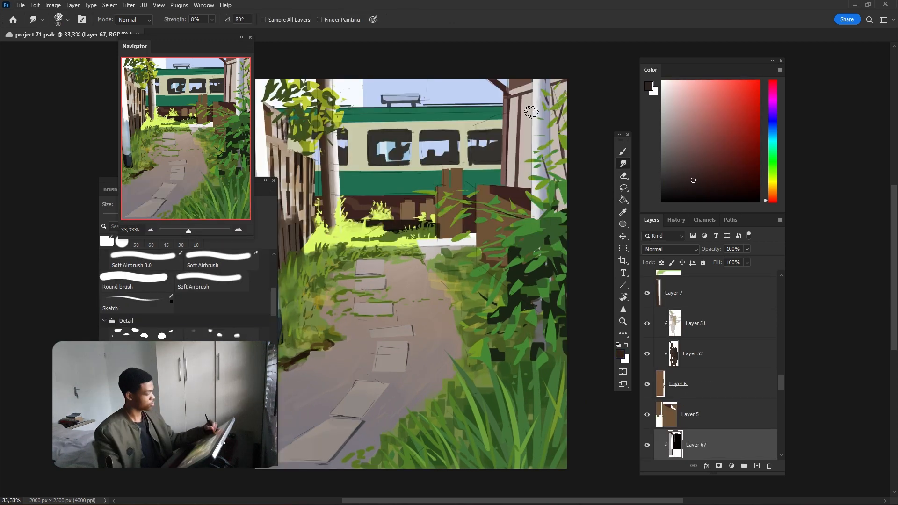
key("b")
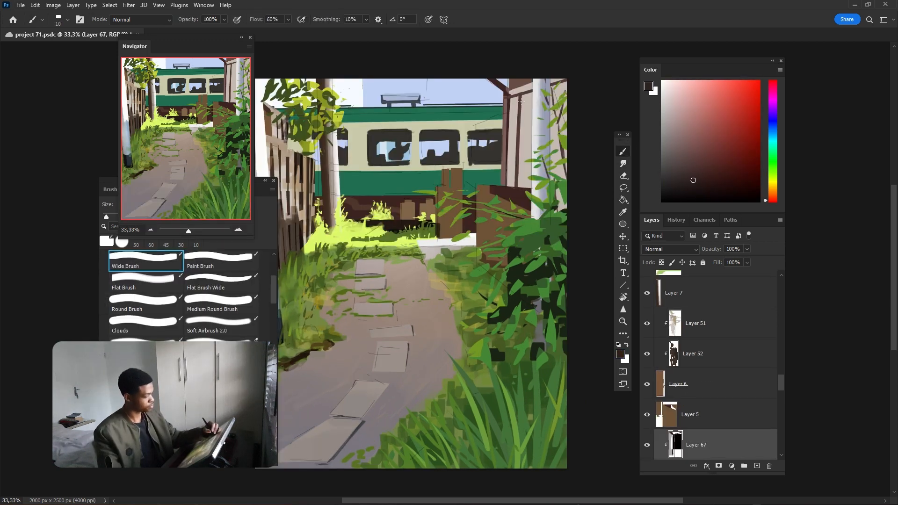
- Create clipped Layer 68 beneath Layer 67 and shade the right-hand building wall mid grey with a large soft airbrush
left_click(543, 103, "alt")
left_click(756, 466, "ctrl")
left_click(220, 326)
left_click(669, 148)
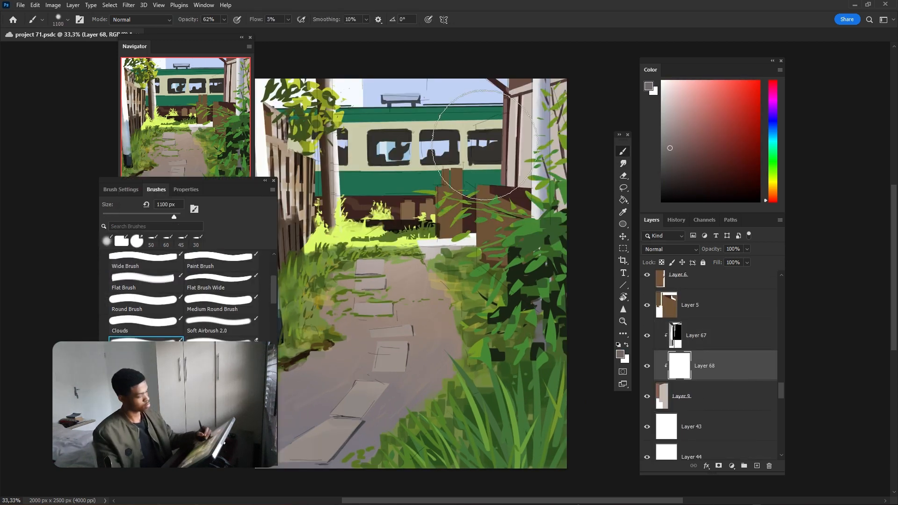
key("bracketleft")
left_click_drag(514, 177, 570, 150)
- Paint brown sampled from the fence onto the right-hand building on Layer 67 with the Wide Brush
left_click(702, 336)
left_click(122, 241)
key("bracketright")
left_click(495, 201, "alt")
key("bracketleft")
left_click_drag(696, 335, 681, 372)
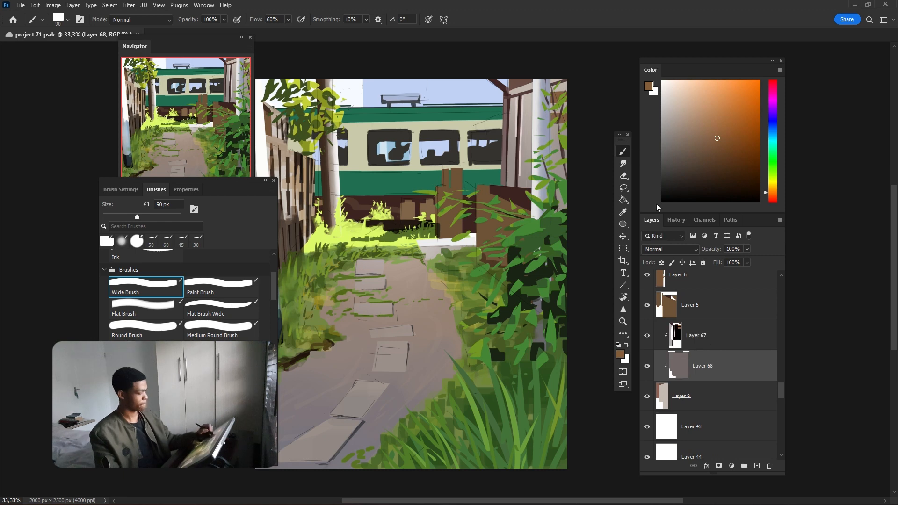
key("alt+bracketright")
key("bracketleft")
left_click_drag(558, 89, 560, 108)
- Refine the right-hand building's roof edge on Layer 67 with sampled grey-brown tones and a brush of about 30 px
left_click(512, 85, "alt")
key("bracketleft")
key("bracketleft")
key("bracketleft")
key("bracketleft")
left_click(510, 85, "alt")
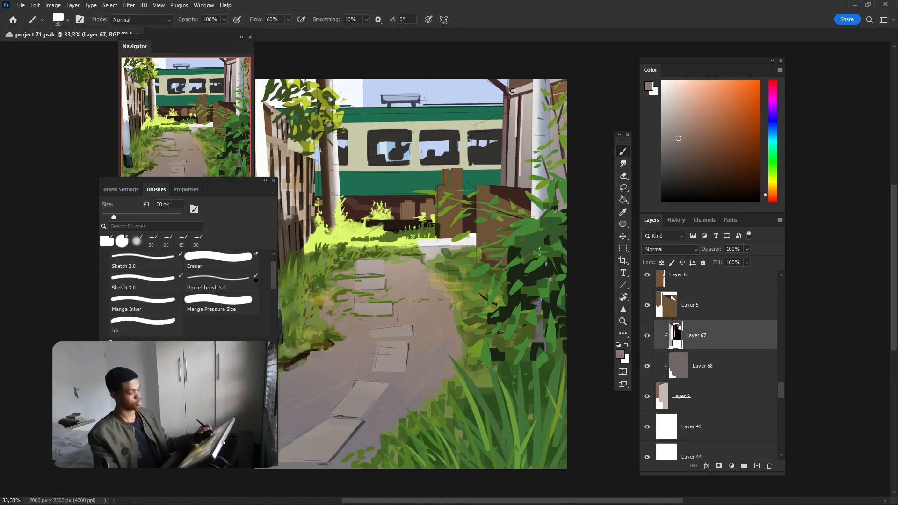
key("bracketright")
left_click(509, 85, "alt")
left_click(507, 85, "alt")
- Blend brown shading beneath the right-hand roof on Layer 67 with a soft brush at 80% opacity
left_click(166, 241)
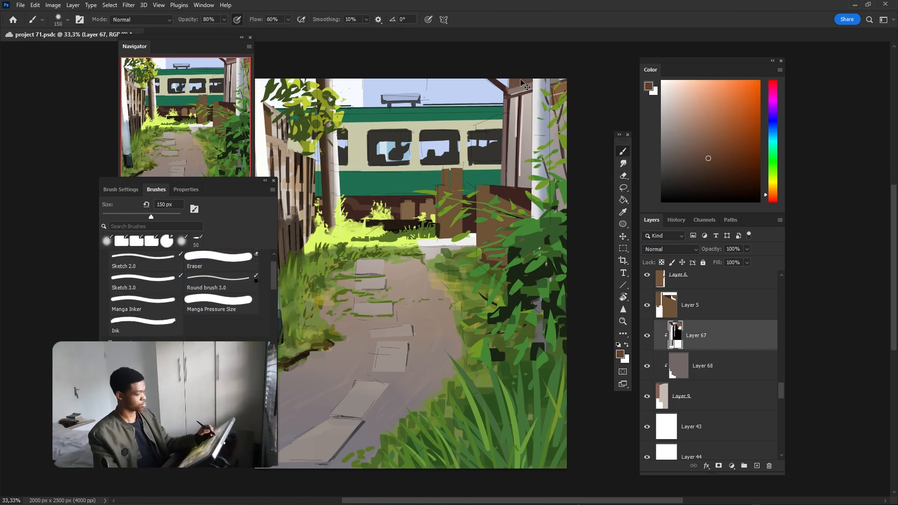
left_click(508, 85, "alt")
key("bracketright")
left_click_drag(512, 85, 531, 87)
- Erase a vertical strip of the grey wall shading on Layer 68 and return to Layer 67
key("alt+bracketleft")
key("e")
left_click_drag(519, 119, 521, 187)
key("alt+bracketright")
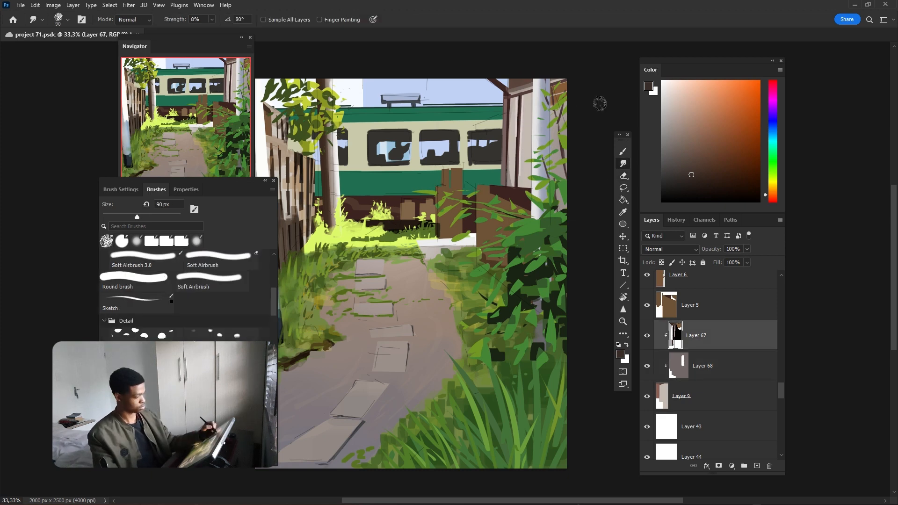
- Create Layer 69 above Layer 5 and brush light beige over the brown fence planks by the right-hand foliage
key("b")
left_click_drag(598, 173, 622, 155)
scroll(652, 330, "up", 1)
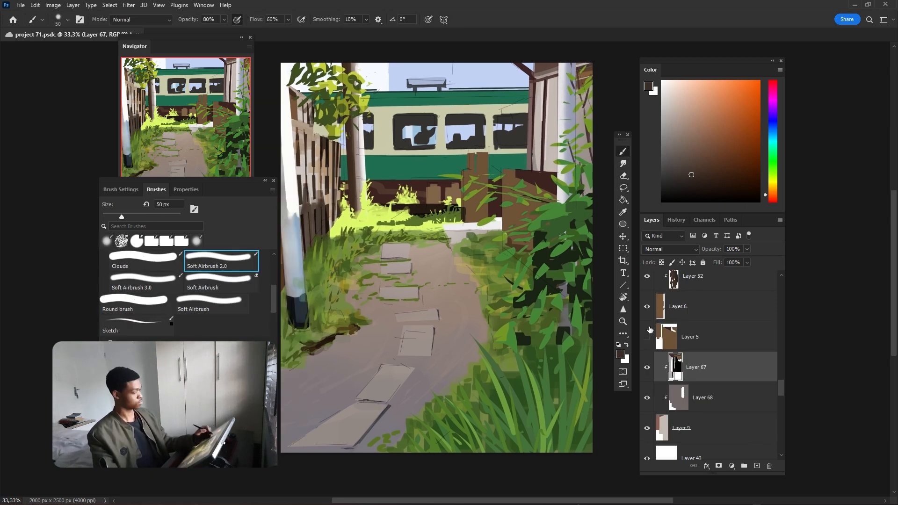
left_click(678, 337)
key("ctrl+shift+alt+n")
left_click(487, 196, "alt")
left_click(677, 111)
mouse_move(514, 180)
left_mouse_down()
mouse_move(516, 229)
mouse_move(551, 215)
left_mouse_up()
- Clip Layer 69 to Layer 5 and erase the excess beige along the edge of the right-hand fence planks
key("e")
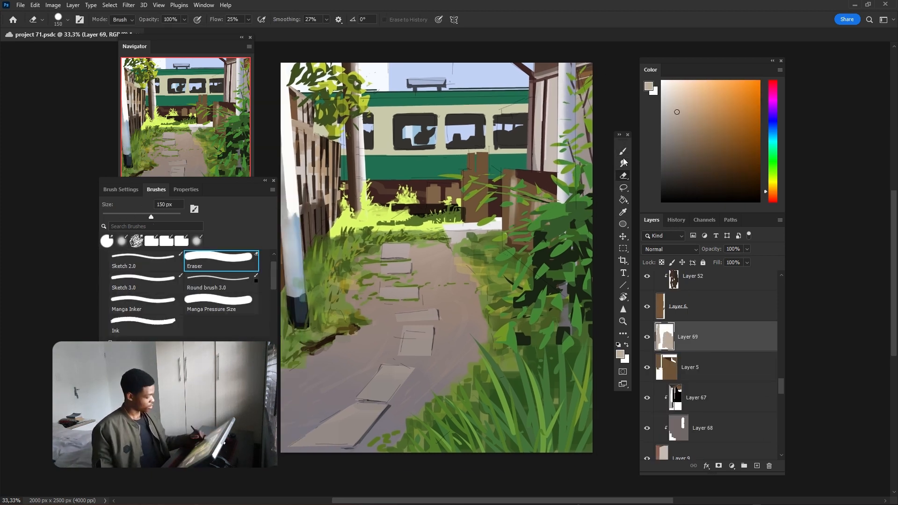
key("b")
key("ctrl+alt+g")
key("e")
left_click_drag(514, 182, 516, 222)
- Brush dark brown shading over the right-hand fence planks on Layer 69 and pick a medium brown
key("b")
left_click(701, 175)
mouse_move(508, 172)
left_mouse_down()
mouse_move(509, 200)
mouse_move(559, 199)
mouse_move(549, 191)
left_mouse_up()
left_click(725, 166)
left_click(726, 143)
key("shift+comma")
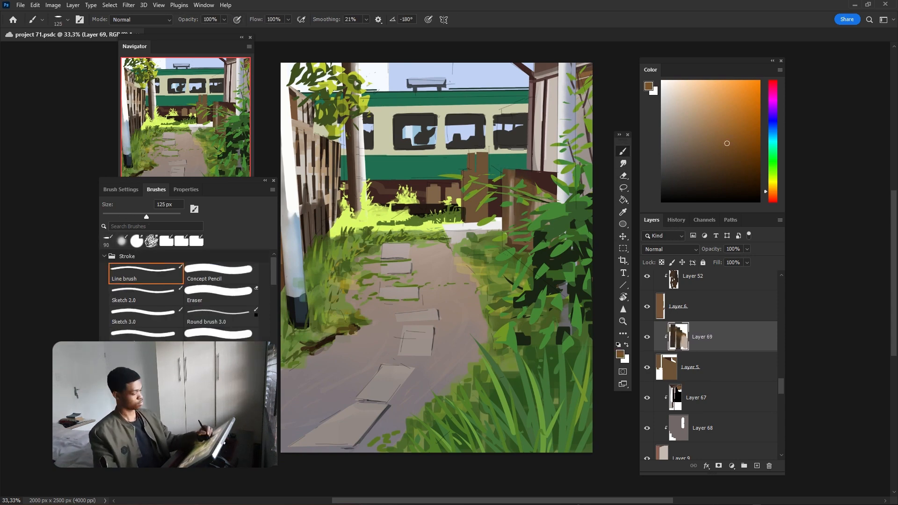
- Touch up the brown planks beside the post on Layer 69 with a smaller line brush and a sampled colour
left_click(509, 187, "alt")
key("bracketleft")
key("bracketleft")
key("bracketleft")
key("bracketleft")
key("bracketleft")
key("bracketleft")
mouse_move(504, 170)
left_mouse_down()
mouse_move(516, 173)
mouse_move(486, 196)
left_mouse_up()
left_click(647, 307)
left_click(647, 307)
- Create Layer 70 clipped above Layer 69 and paint light edges and dark brown shadows on the fence posts with a 35 px brush
key("ctrl+shift+alt+n")
key("ctrl+alt+g")
left_click(664, 88)
key("ctrl+z")
left_click_drag(488, 152, 487, 216)
left_click_drag(473, 154, 467, 216)
left_click(508, 187, "alt")
left_click_drag(476, 193, 474, 208)
left_click(703, 123)
left_click_drag(470, 154, 469, 170)
left_click_drag(482, 152, 479, 220)
left_click(703, 175)
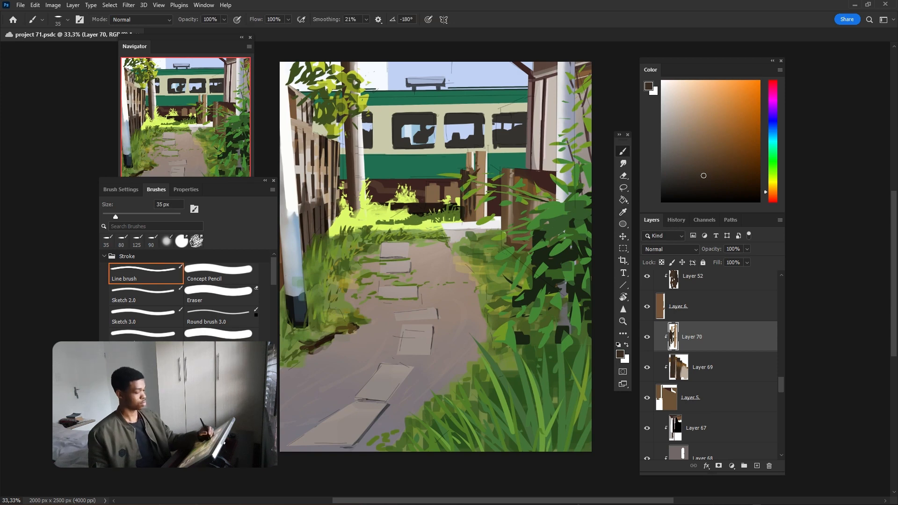
- Blend brown tones along the fence posts on Layer 70 with sampled colours and a flatter, softer brush
left_click(480, 202, "alt")
mouse_move(477, 209)
left_mouse_down()
mouse_move(486, 209)
mouse_move(483, 195)
left_mouse_up()
left_click(481, 188, "alt")
left_click(509, 197, "alt")
left_click_drag(544, 246, 548, 248)
left_click_drag(273, 274, 273, 289)
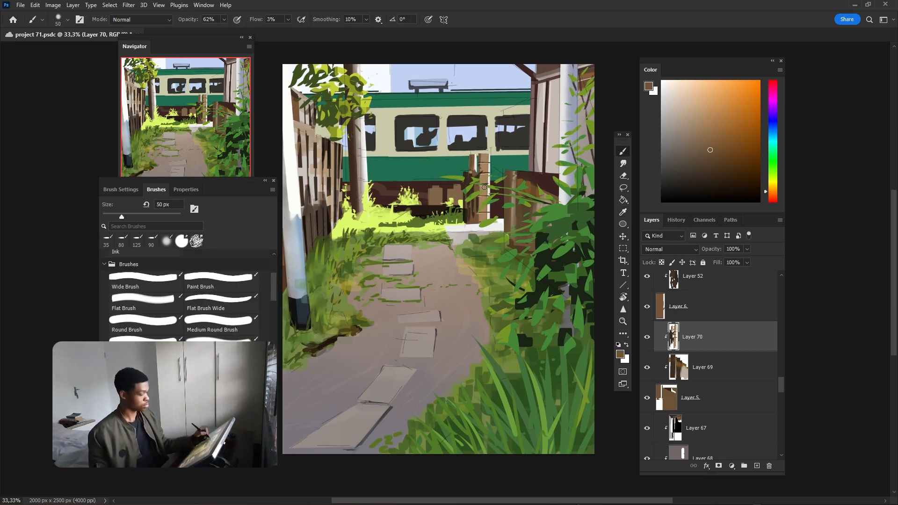
left_click(219, 342)
left_click(470, 198, "alt")
key("[")
key("[")
key("[")
key("[")
mouse_move(484, 157)
left_mouse_down()
mouse_move(484, 182)
mouse_move(485, 162)
mouse_move(519, 181)
mouse_move(494, 203)
left_mouse_up()
- Darken the train undercarriage on Layer 3 and its clipped Layer 17 with Hue/Saturation adjustments
key("e")
left_click_drag(781, 381, 780, 436)
left_click(715, 424)
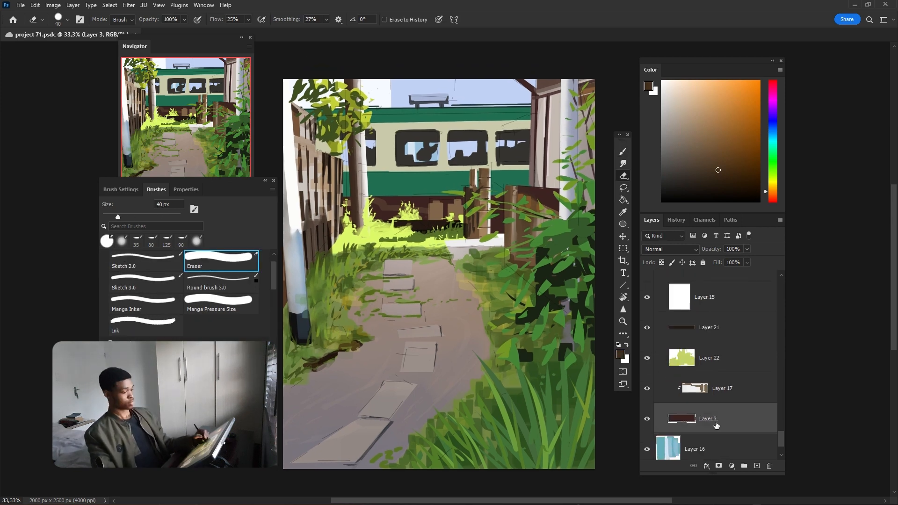
key("ctrl+u")
mouse_move(716, 234)
left_mouse_down()
mouse_move(697, 234)
mouse_move(710, 234)
left_mouse_up()
key("Return")
left_click(720, 388)
key("ctrl+u")
left_click_drag(531, 315, 536, 317)
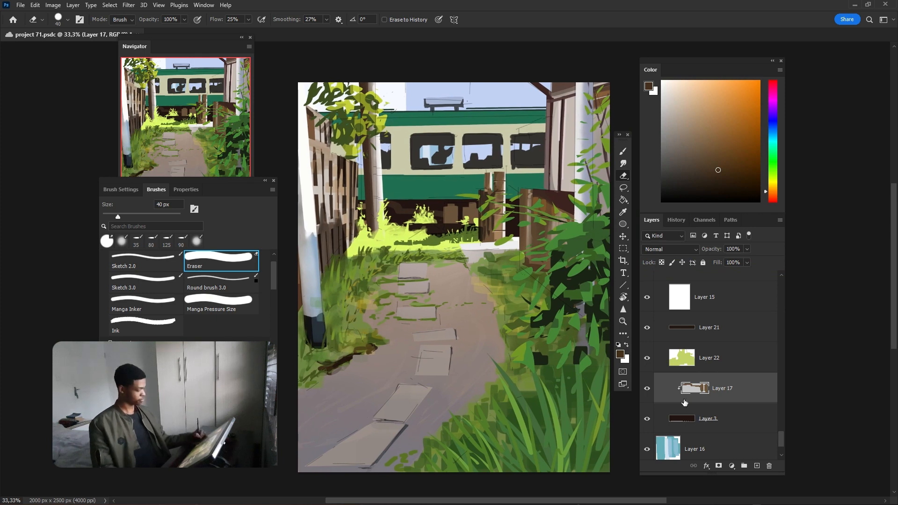
- Erase a thin strip of the undercarriage detail on Layer 17 with a small eraser
key("[")
key("[")
key("[")
key("[")
key("[")
key("[")
key("[")
key("[")
left_click_drag(447, 208, 425, 206)
- Create Layer 71 above Layer 13 in Group 1 and paint pale beige reflections in the train windows with a 10 px brush
scroll(739, 361, "up", 8)
mouse_move(780, 405)
left_mouse_down()
mouse_move(782, 436)
mouse_move(784, 292)
mouse_move(779, 416)
left_mouse_up()
left_click(734, 350)
key("ctrl+shift+alt+n")
key("b")
left_click(692, 101)
mouse_move(401, 133)
left_mouse_down()
mouse_move(400, 177)
mouse_move(398, 162)
mouse_move(435, 136)
left_mouse_up()
key("ctrl+z")
left_click(675, 87)
key("[")
key("[")
key("[")
key("[")
key("[")
key("[")
key("[")
key("[")
key("[")
key("[")
key("[")
key("ctrl+z")
left_click(685, 92)
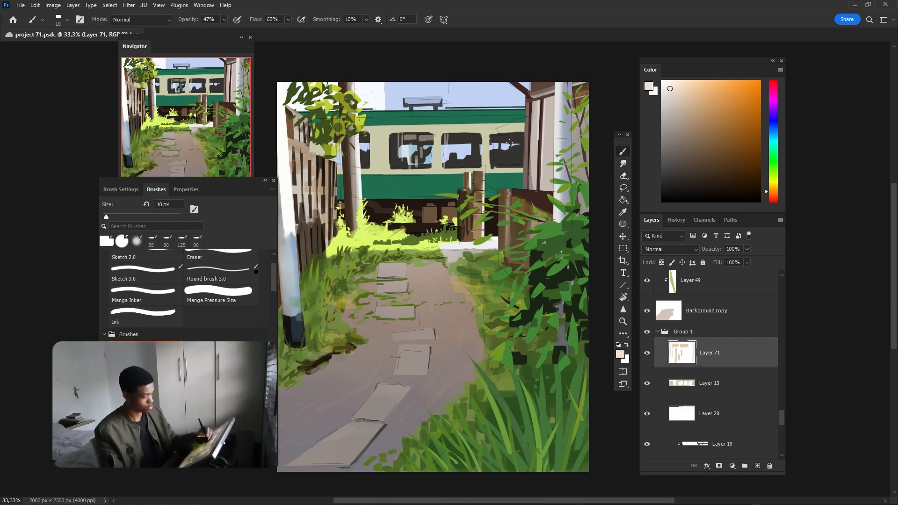
- Brush soft pink shapes into the train windows on Layer 71 with a 45 px brush
key("]")
key("]")
key("]")
key("]")
key("]")
key("]")
left_click(772, 126)
left_click_drag(774, 195, 774, 202)
left_click(688, 100)
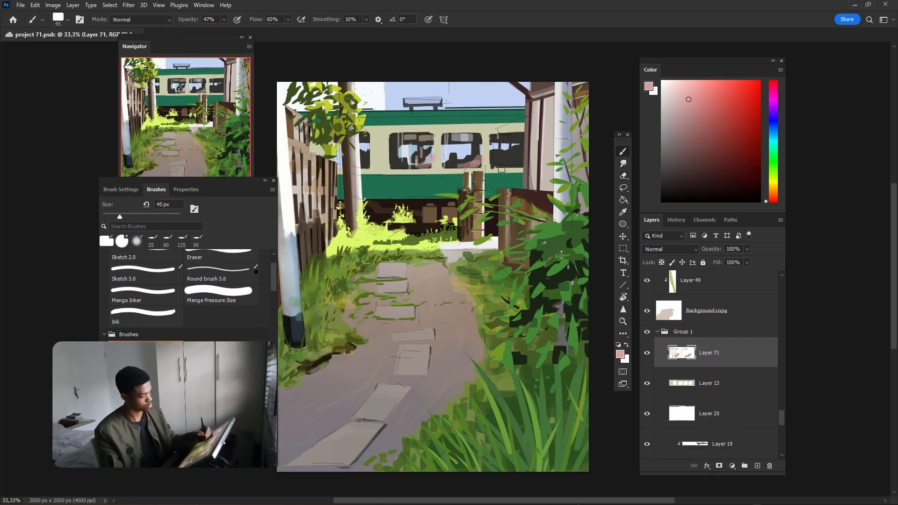
- Add light orange strokes across the upper part of the train windows with a 35 px brush
key("[")
key("[")
key("[")
left_click(774, 194)
left_click(730, 103)
left_click(709, 96)
left_click_drag(459, 142, 474, 142)
left_click_drag(498, 141, 511, 142)
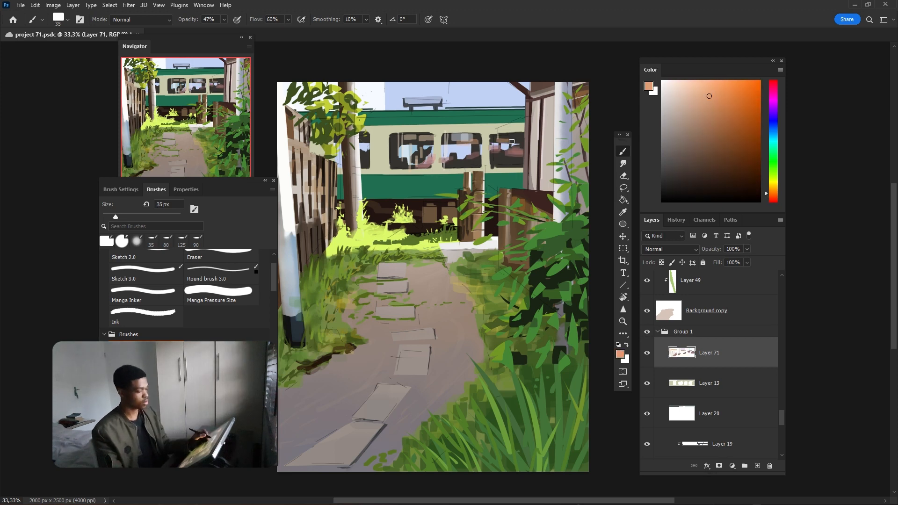
- Refine the left train window on Layer 71 with sampled colours and a thin pale vertical line from a 9 px brush
left_click(411, 141, "alt")
key("e")
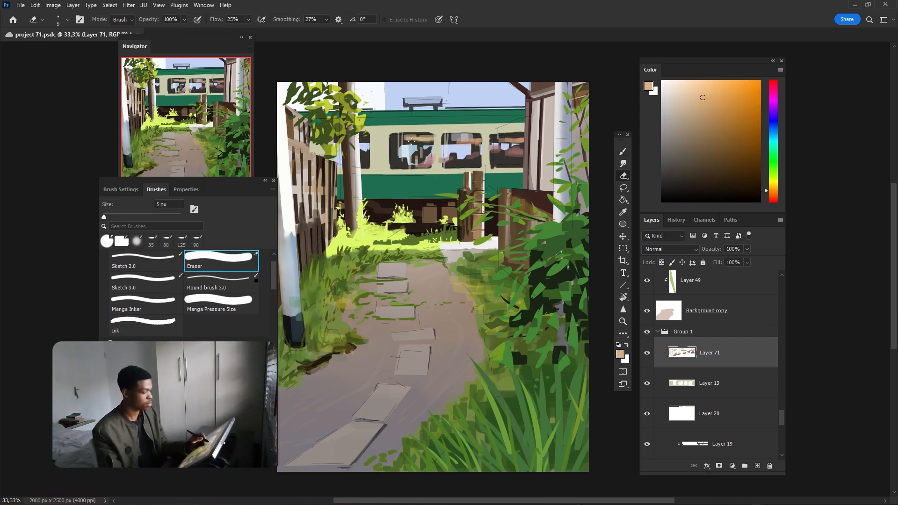
key("b")
key("e")
key("b")
left_click(400, 151, "alt")
key("[")
key("[")
key("[")
key("[")
key("[")
key("[")
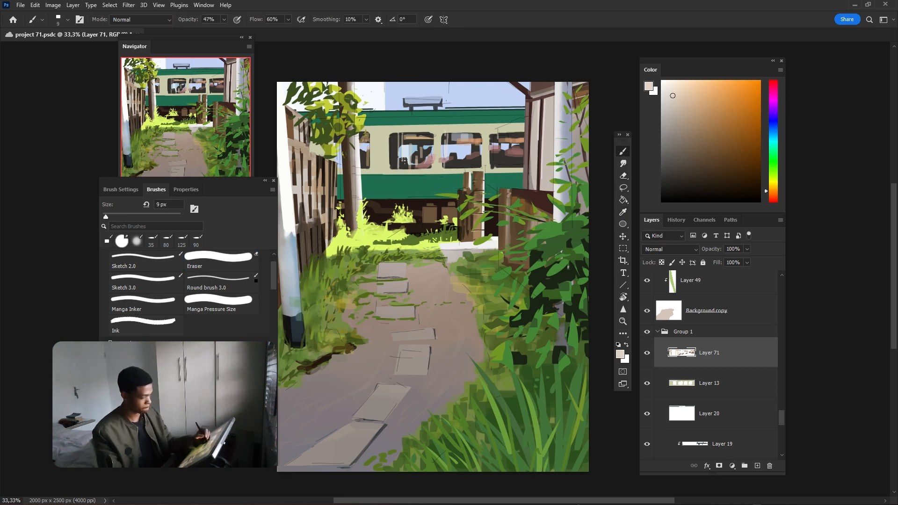
left_click_drag(400, 151, 401, 168)
- Create Layer 72 above Layer 67, paint a dark brown awning on the right-hand building with a 25 px brush, and trim its edge
mouse_move(781, 416)
left_mouse_down()
mouse_move(780, 367)
mouse_move(780, 391)
left_mouse_up()
left_click(696, 313)
left_click(757, 465)
left_click(575, 91, "alt")
key("]")
key("]")
key("]")
key("]")
left_click_drag(572, 92, 581, 88)
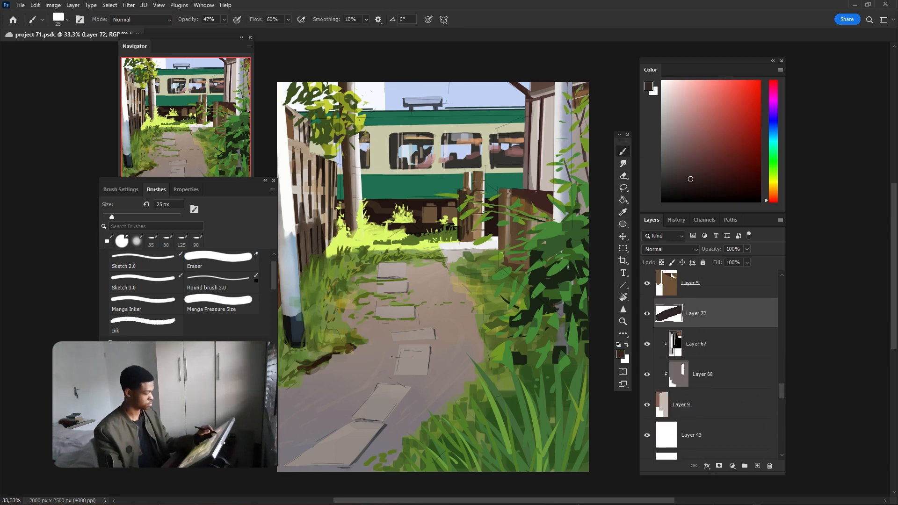
key("e")
mouse_move(528, 111)
left_mouse_down()
mouse_move(496, 133)
mouse_move(526, 113)
left_mouse_up()
- Create Layer 73 clipped to Layer 72 and brush light orange-brown strips over the awning at 46% opacity
key("b")
key("e")
key("b")
left_click(514, 139, "alt")
left_click(757, 465)
left_click(731, 328, "alt")
left_click(224, 19)
left_click(201, 32)
key("e")
key("b")
key("[")
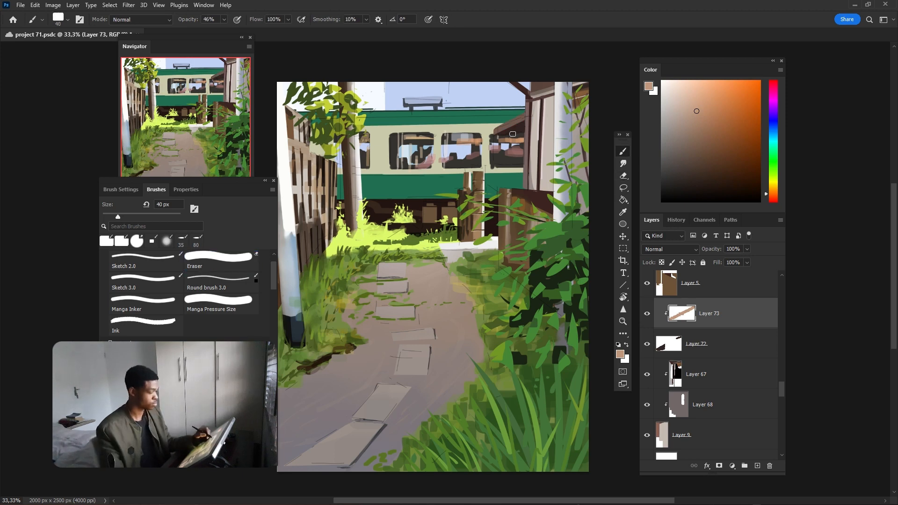
- Darken the awning strips on Layer 73 with a Hue/Saturation adjustment
key("ctrl+u")
left_click_drag(716, 232, 692, 233)
left_click(821, 139)
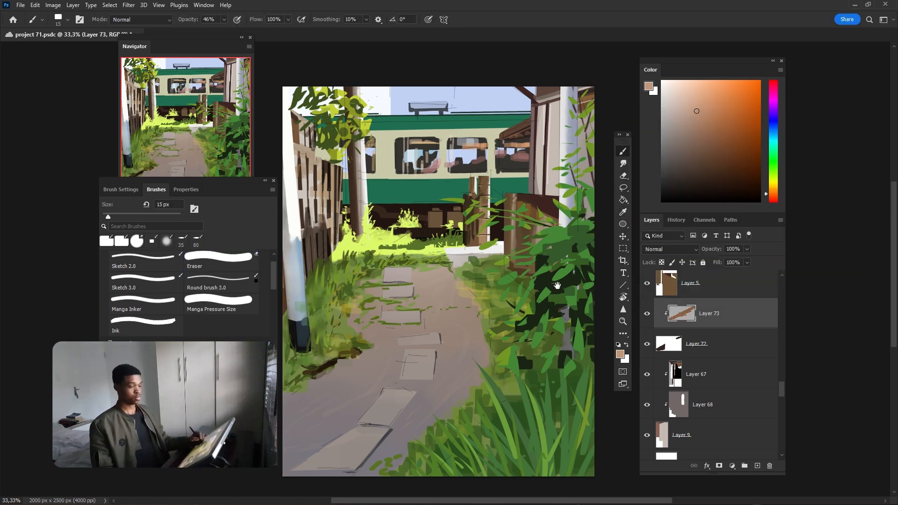
- Create Layer 74 above Layer 4 and try a muted blue brush stroke in the sky above the train
left_click(487, 102, "ctrl")
left_click(757, 466)
left_click(486, 102, "alt")
left_click(696, 125)
key("]")
key("]")
key("]")
key("]")
key("]")
key("]")
key("]")
left_click_drag(474, 108, 499, 99)
key("ctrl+z")
- Outline angular rooftop shapes in the sky above the train with the Polygonal Lasso and fill them with muted blue on Layer 74
key("shift+l")
left_click(472, 113)
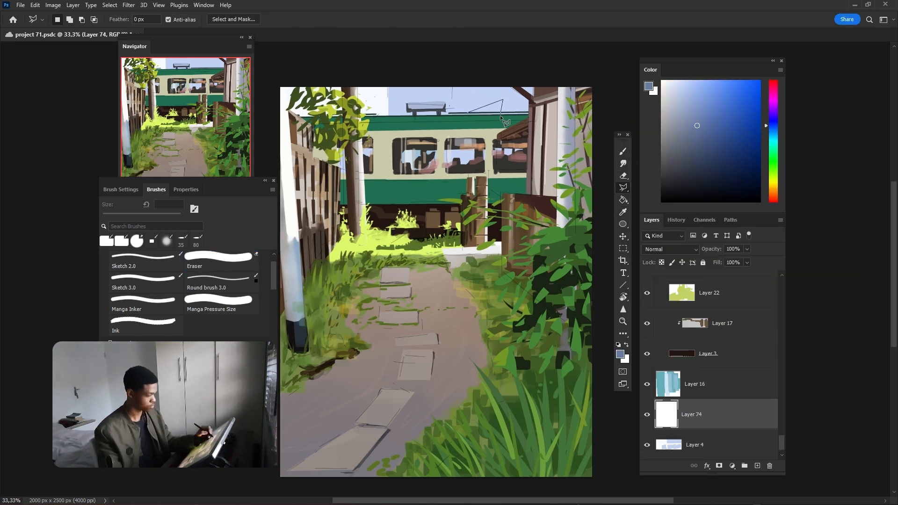
left_click(623, 200)
left_click(494, 107)
key("l")
left_click(512, 98)
left_click(623, 200)
left_click(522, 99)
- Select a narrow upright building shape behind the train's roof and fill it with the same muted blue on Layer 74
left_click(622, 187)
left_click(459, 88)
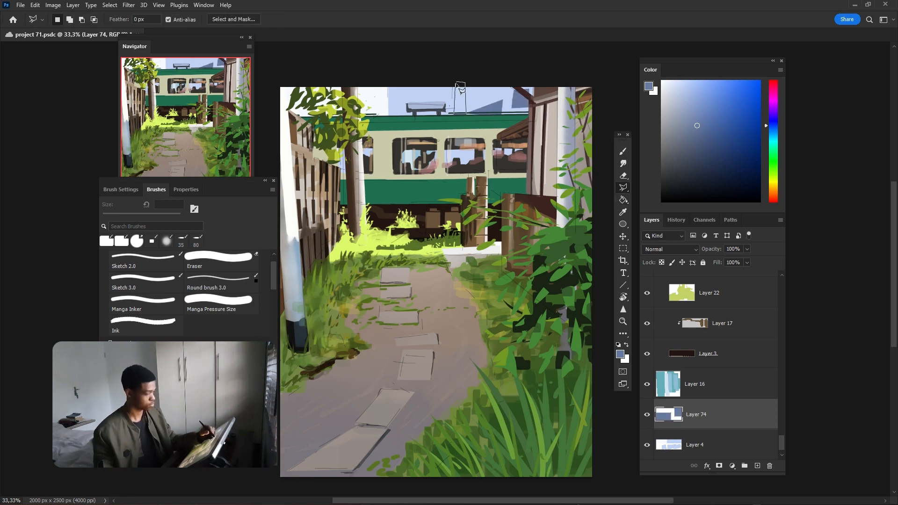
left_click(623, 200)
left_click(460, 99)
left_click(623, 188)
left_click(623, 200)
- Create Layer 75 above Layer 19 and brush a pale block into the sky just above the train roof
left_click_drag(572, 159, 584, 161)
mouse_move(781, 443)
left_mouse_down()
mouse_move(787, 339)
mouse_move(783, 421)
left_mouse_up()
left_click(723, 322)
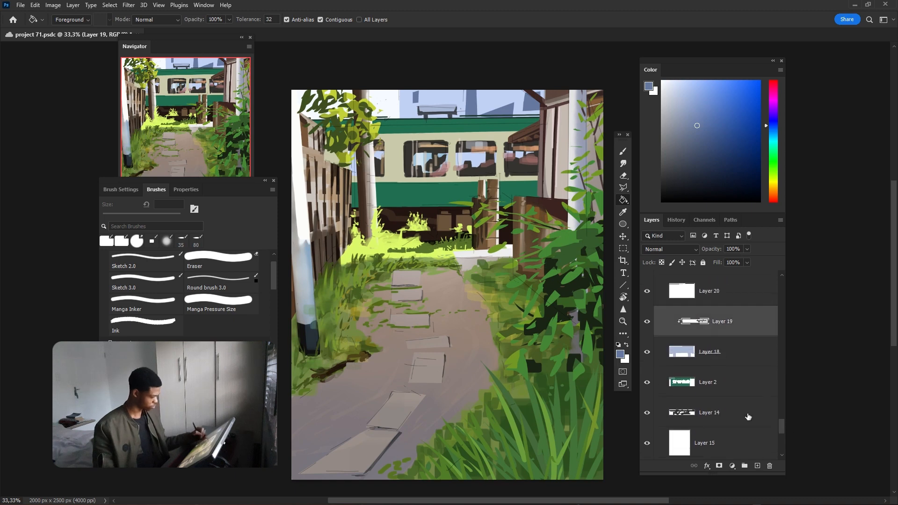
scroll(647, 323, "up", 2)
left_click(647, 354)
left_click(647, 354)
key("ctrl+shift+alt+n")
key("b")
left_click(674, 81)
left_click(481, 103)
key("ctrl+z")
mouse_move(473, 108)
left_mouse_down()
mouse_move(535, 108)
mouse_move(477, 120)
left_mouse_up()
key("e")
key("b")
- Paint rows of light orange strips across the pale block above the train on a new layer and reduce that layer's opacity
left_click(773, 192)
left_click(710, 89)
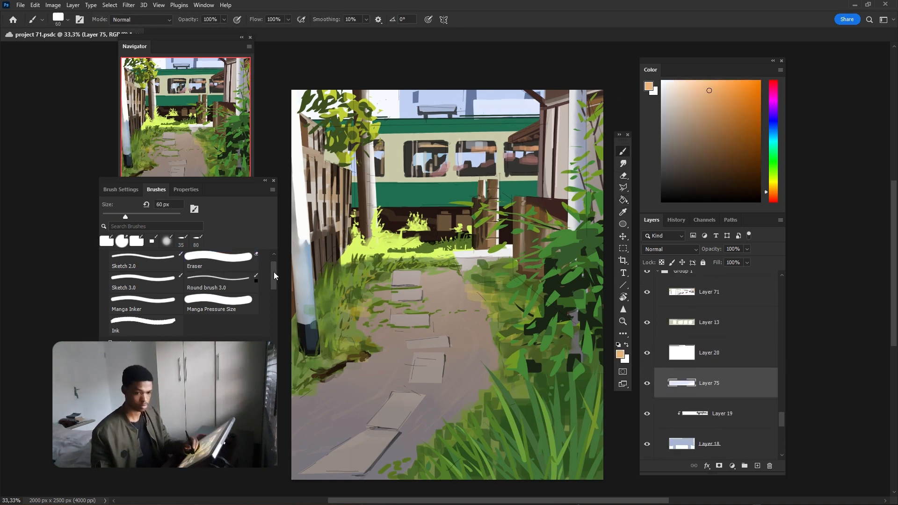
left_click(757, 466)
left_click_drag(483, 104, 514, 104)
left_click_drag(521, 104, 540, 104)
left_click_drag(478, 108, 539, 109)
left_click_drag(539, 109, 561, 108)
mouse_move(747, 248)
left_mouse_down()
mouse_move(743, 262)
mouse_move(729, 262)
left_mouse_up()
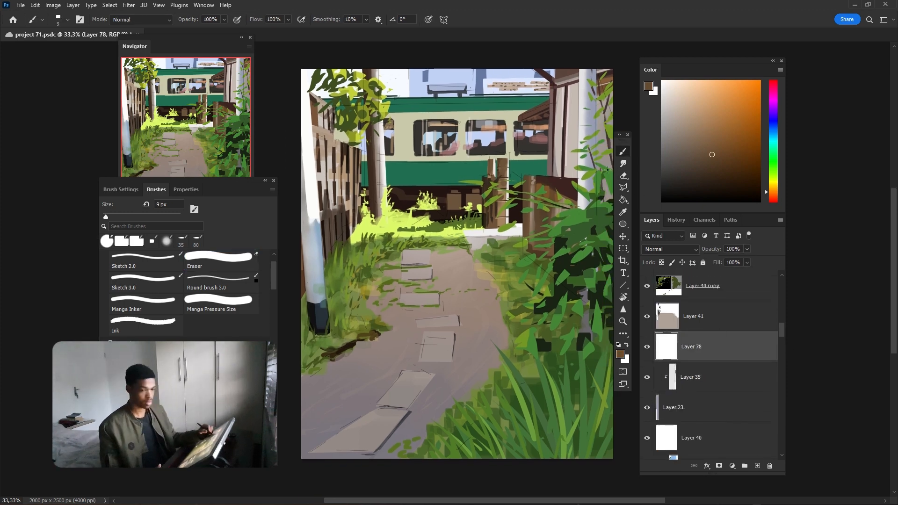
- Paint a tall light grey sign on the right-hand pole on Layer 78 using a colour sampled from the canvas
left_click(578, 113, "alt")
key("bracketright")
key("bracketright")
key("bracketright")
left_click_drag(579, 107, 578, 157)
key("ctrl+z")
left_click_drag(579, 106, 577, 152)
- Draw black lettering and a border on the pole sign on Layer 78 with the Line brush
key("comma")
left_click(665, 193)
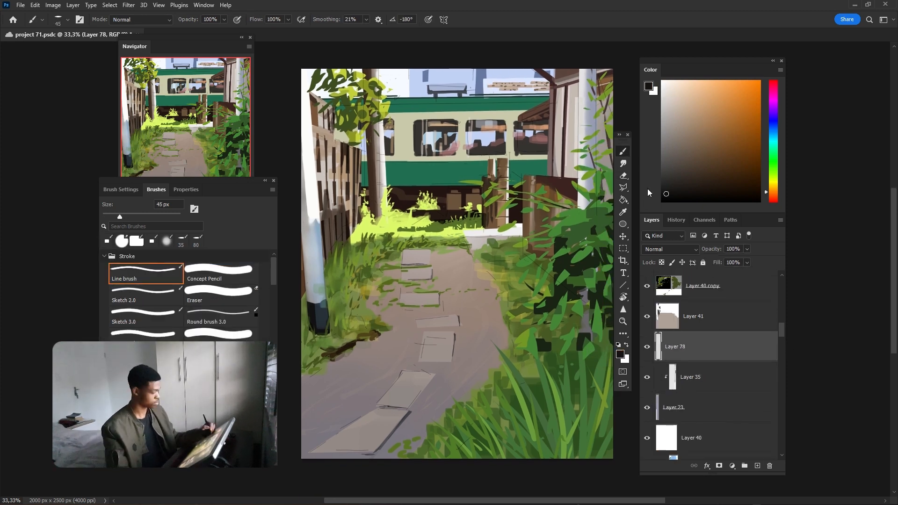
left_click_drag(581, 122, 579, 134)
left_click_drag(578, 139, 581, 164)
key("bracketleft")
key("bracketleft")
key("bracketleft")
key("ctrl+z")
left_click_drag(576, 100, 576, 150)
left_click_drag(573, 138, 598, 123)
- Create Layer 79 above Layer 39 and brush white highlights onto the left-hand pole
scroll(713, 346, "down", 4)
left_click(713, 351)
key("ctrl+shift+alt+n")
left_click(344, 136, "alt")
left_click(181, 241)
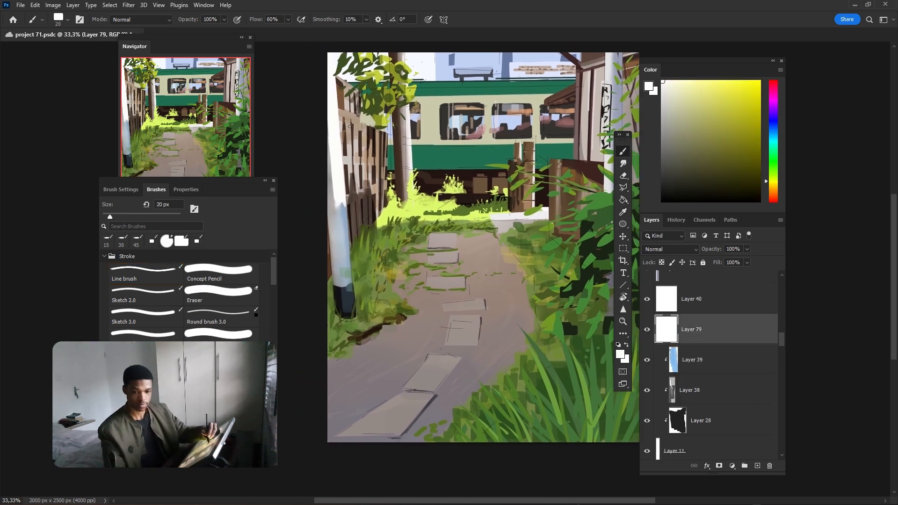
left_click_drag(344, 105, 357, 125)
key("ctrl+minus")
left_click_drag(562, 319, 570, 324)
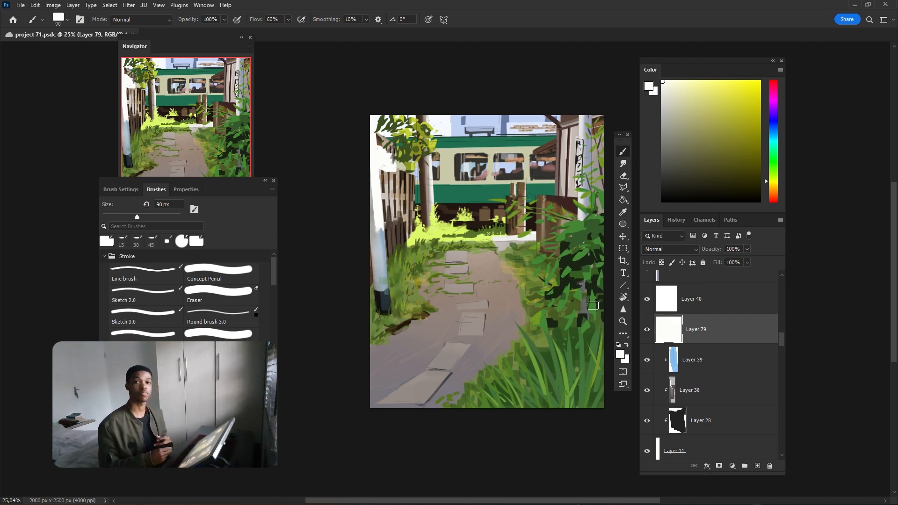
- Create Layer 80 above Layer 60 and set up a soft airbrush at 900 px
left_click_drag(781, 339, 782, 281)
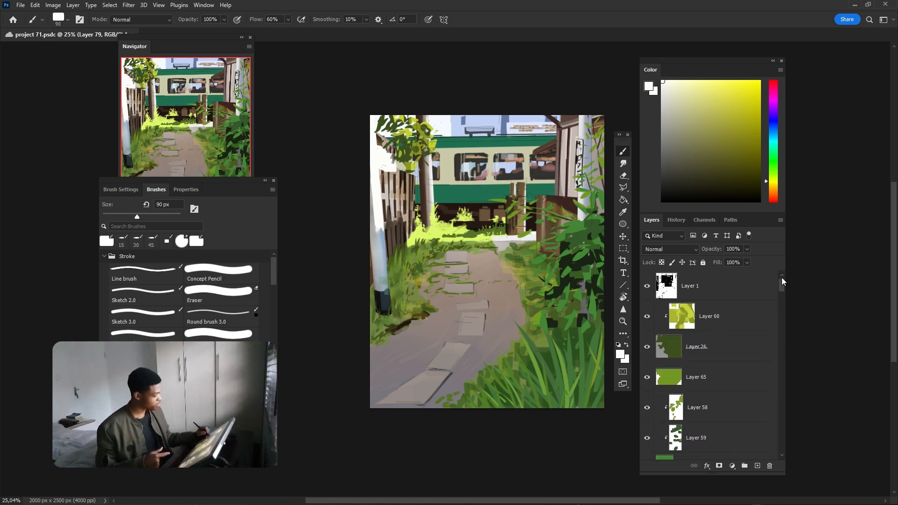
left_click(764, 303)
left_click(757, 466)
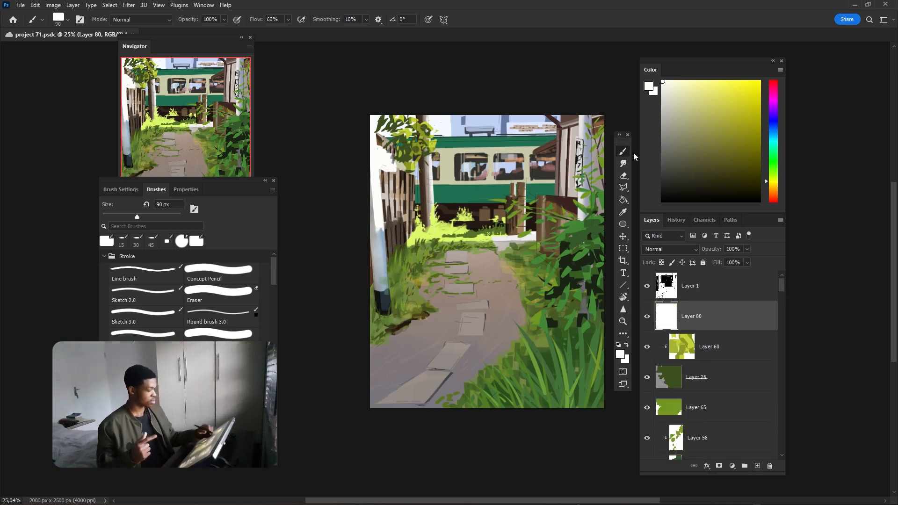
left_click_drag(272, 271, 273, 291)
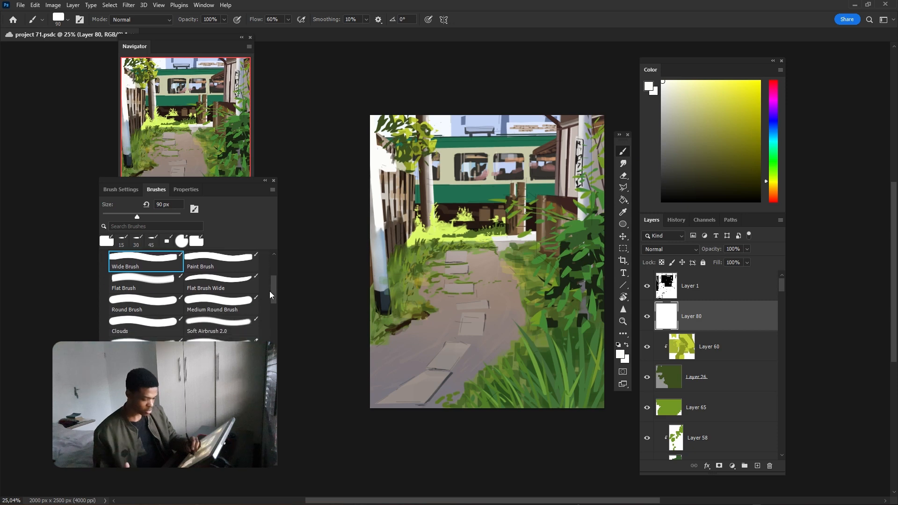
left_click(219, 325)
key("bracketright")
key("bracketright")
key("bracketright")
key("bracketright")
key("bracketright")
key("bracketright")
key("bracketright")
key("bracketright")
key("bracketright")
key("bracketright")
key("bracketright")
key("bracketright")
key("bracketright")
key("bracketright")
key("bracketright")
key("bracketright")
key("bracketright")
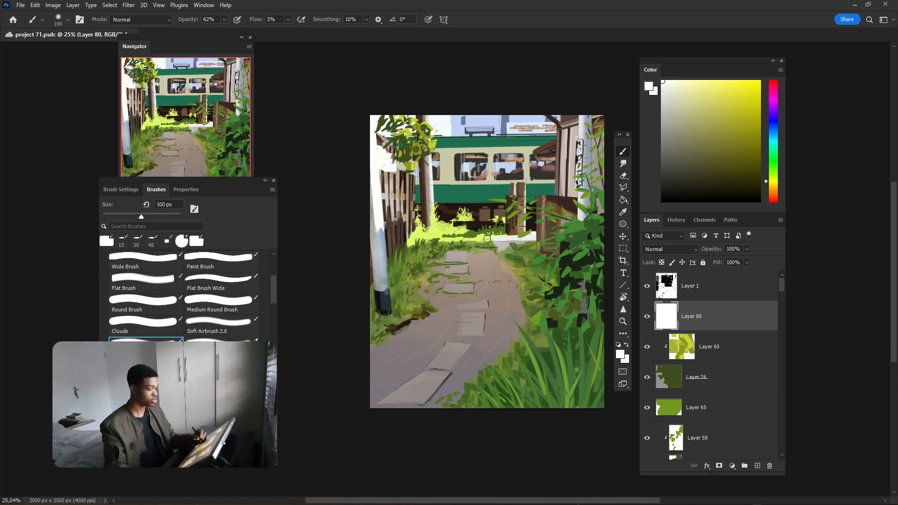
- Set Layer 80 to Hard Light and airbrush a golden yellow glow over the sunlit grass and the lower train
left_click(669, 248)
left_click(775, 184)
left_click_drag(774, 185, 773, 190)
left_click(738, 84)
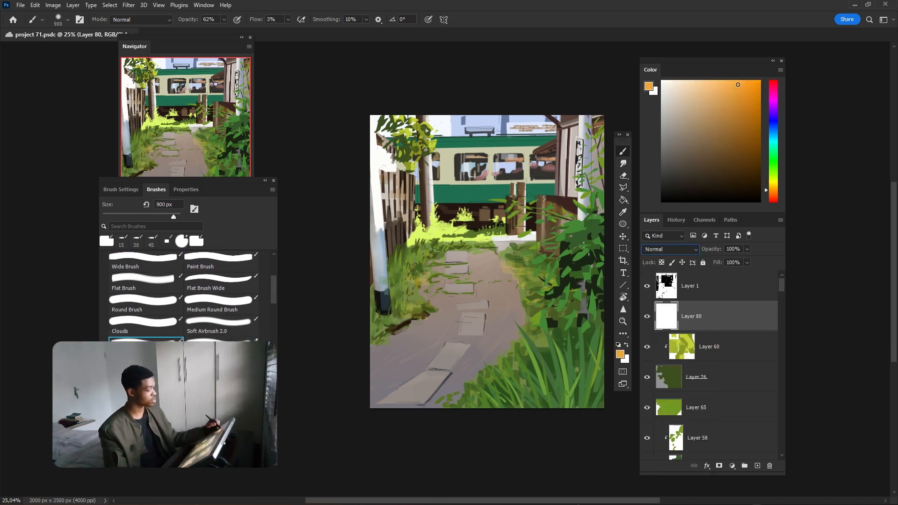
left_click_drag(735, 89, 719, 86)
left_click(774, 187)
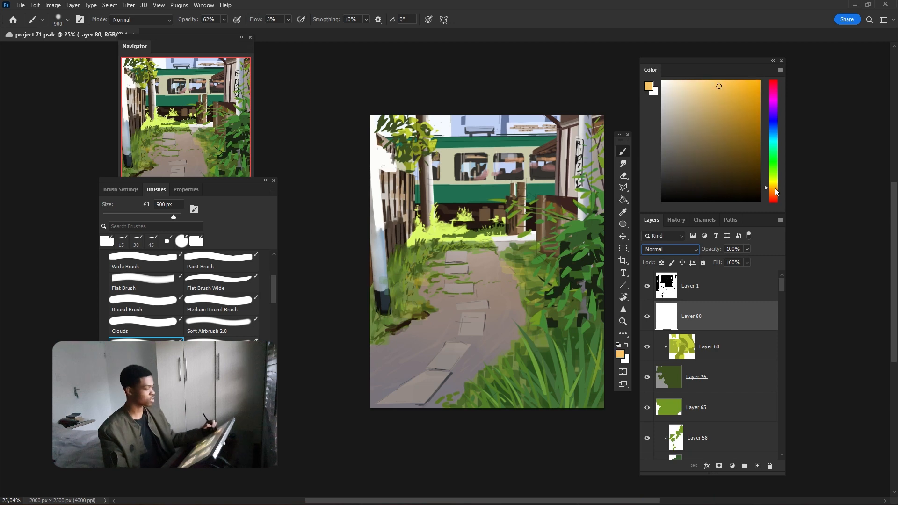
left_click(694, 252)
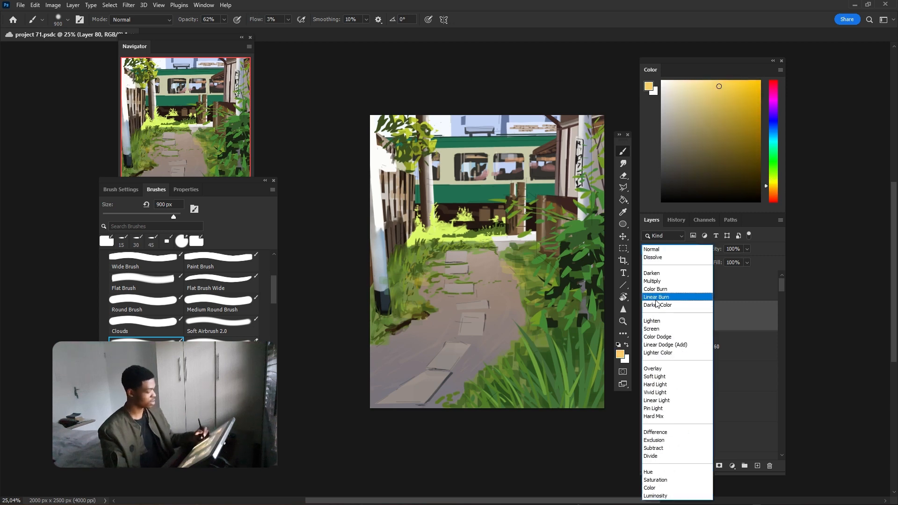
left_click(664, 380)
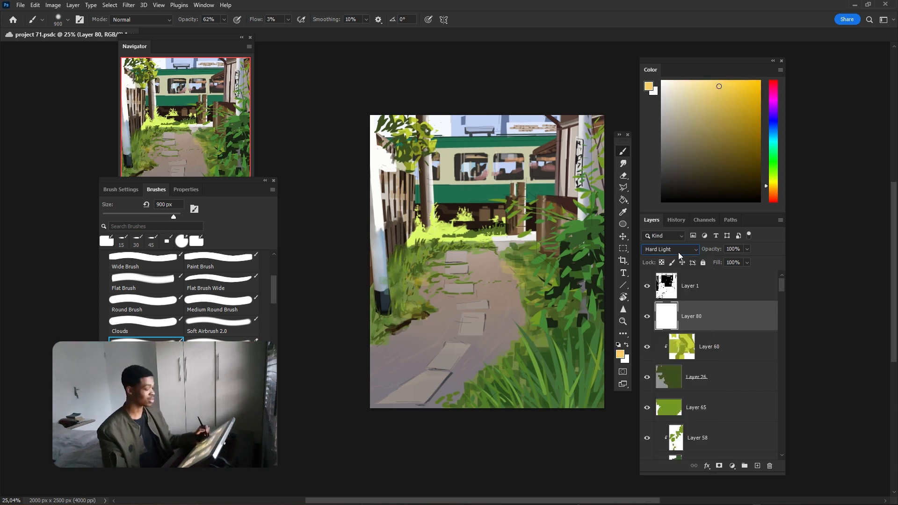
mouse_move(416, 219)
left_mouse_down()
mouse_move(482, 229)
mouse_move(542, 224)
mouse_move(524, 242)
mouse_move(492, 225)
mouse_move(528, 233)
left_mouse_up()
key("[")
key("[")
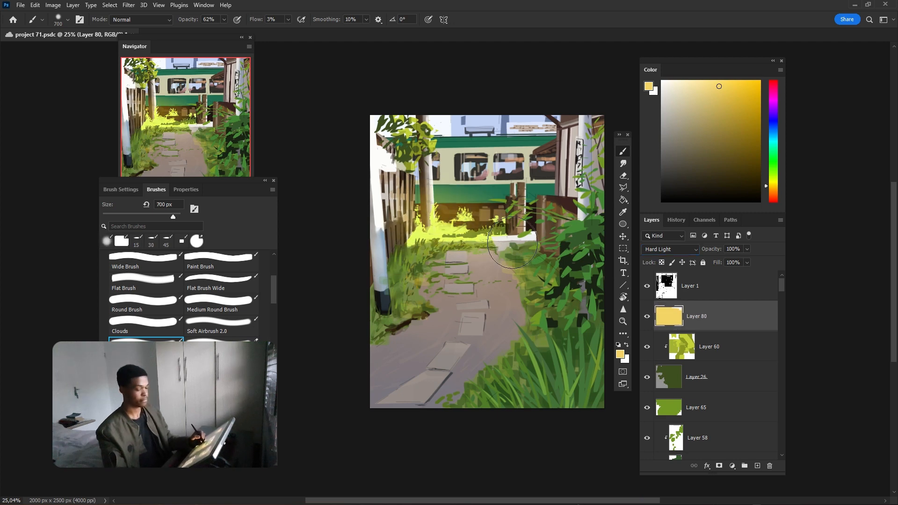
- Fade the yellow glow over the lower train and left pole on Layer 80 with a soft 250 px eraser at 18% opacity
key("e")
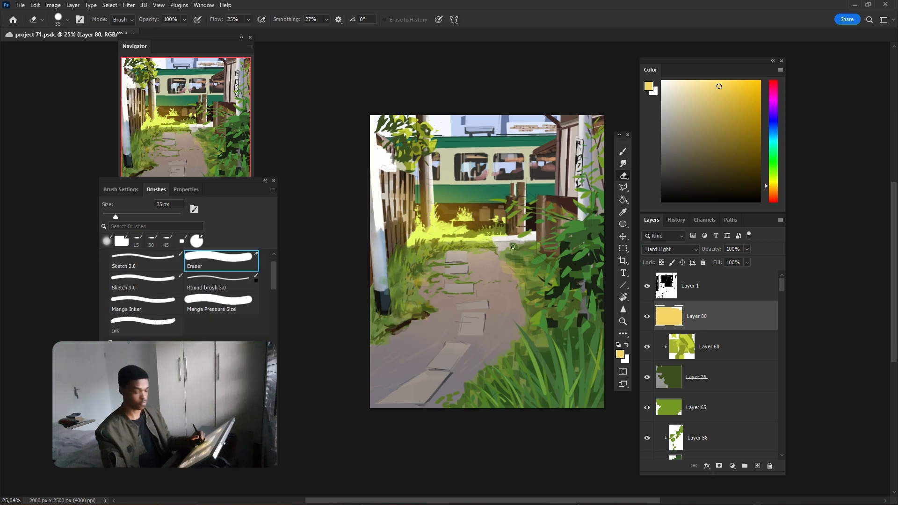
left_click_drag(185, 20, 168, 29)
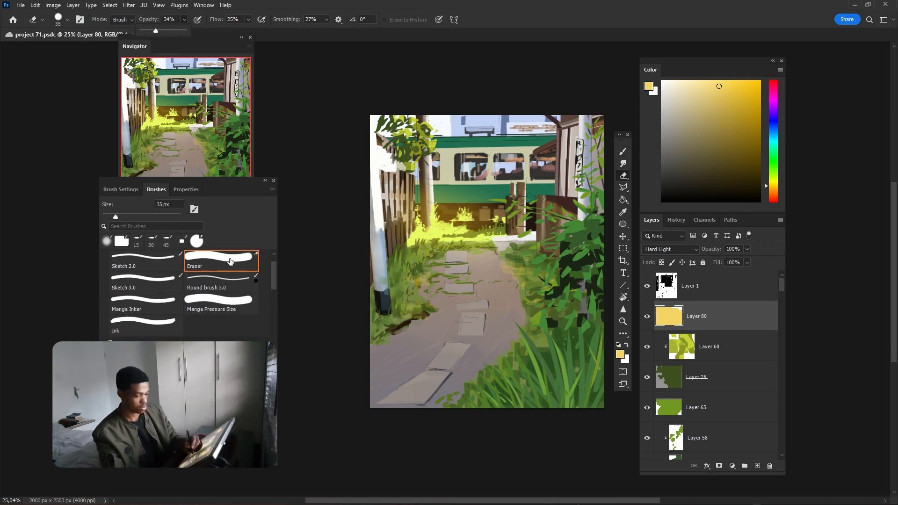
scroll(271, 284, "down", 3)
key("shift+[")
key("shift+[")
key("shift+[")
key("shift+[")
key("1")
key("8")
key("]")
key("]")
key("]")
key("]")
key("]")
key("]")
key("]")
key("]")
key("]")
key("]")
key("]")
key("]")
key("]")
key("]")
key("]")
key("]")
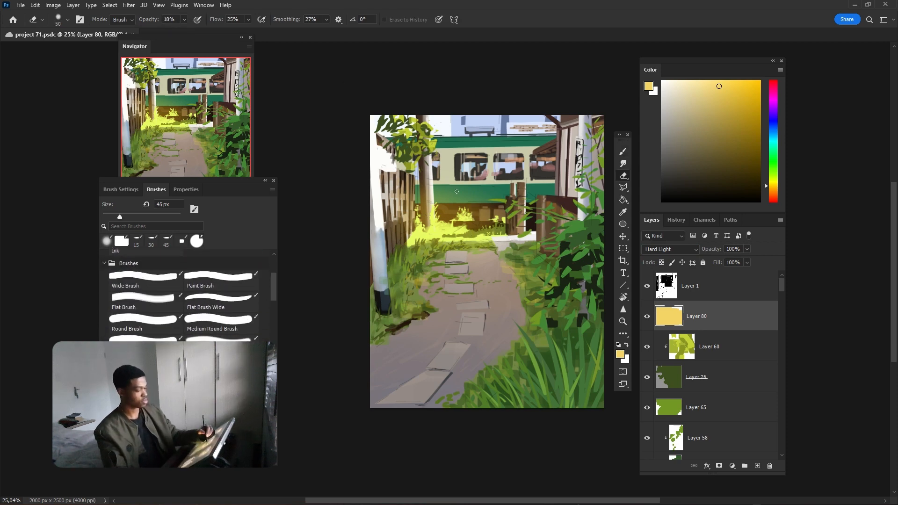
key("[")
key("[")
key("[")
key("[")
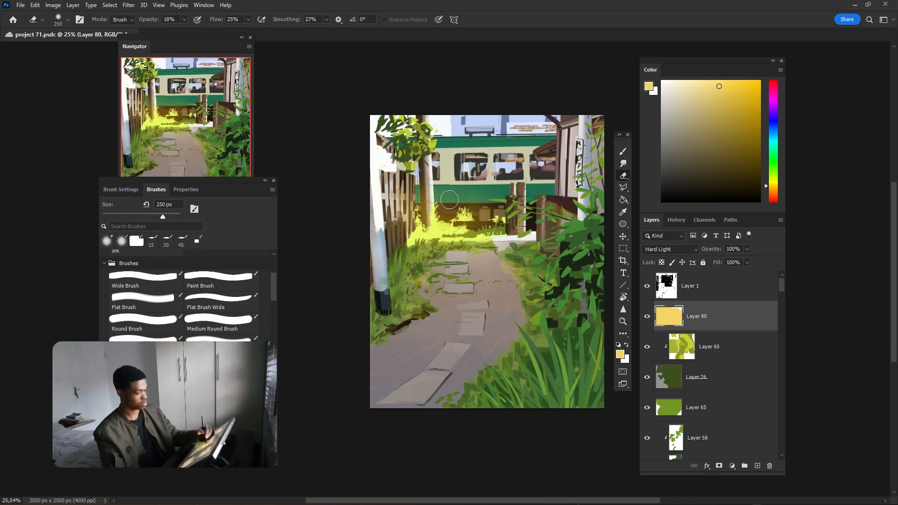
mouse_move(448, 208)
left_mouse_down()
mouse_move(465, 193)
mouse_move(447, 211)
mouse_move(484, 214)
mouse_move(463, 211)
mouse_move(482, 223)
mouse_move(461, 227)
mouse_move(495, 223)
mouse_move(436, 214)
mouse_move(414, 196)
left_mouse_up()
key("bracketleft")
key("bracketleft")
key("bracketleft")
key("bracketleft")
- Airbrush a paler yellow glow over the sunlit grass and path on Layer 80 with a larger soft brush at 38% opacity
key("b")
left_click(689, 87)
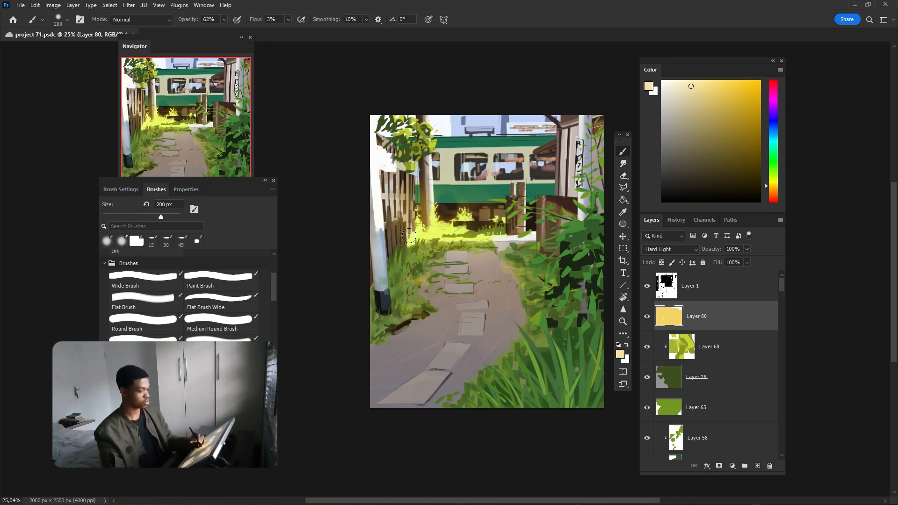
left_click(704, 88)
key("ctrl+z")
key("3")
key("8")
key("bracketright")
key("bracketright")
key("bracketright")
key("bracketright")
key("bracketright")
key("bracketright")
key("bracketright")
mouse_move(502, 234)
left_mouse_down()
mouse_move(482, 234)
mouse_move(484, 267)
left_mouse_up()
- Extend the pale yellow glow down the tree foliage, fence and left pole with a smaller soft brush
key("bracketleft")
key("bracketleft")
key("bracketleft")
key("bracketleft")
key("bracketleft")
key("bracketleft")
key("bracketleft")
key("bracketleft")
mouse_move(416, 138)
left_mouse_down()
mouse_move(377, 188)
mouse_move(378, 241)
left_mouse_up()
- Enlarge the airbrush to 700 px and spread the pale yellow glow over the train and the path's left side
key("bracketright")
key("bracketright")
key("bracketright")
key("bracketright")
key("bracketright")
mouse_move(482, 157)
left_mouse_down()
mouse_move(545, 157)
mouse_move(528, 220)
left_mouse_up()
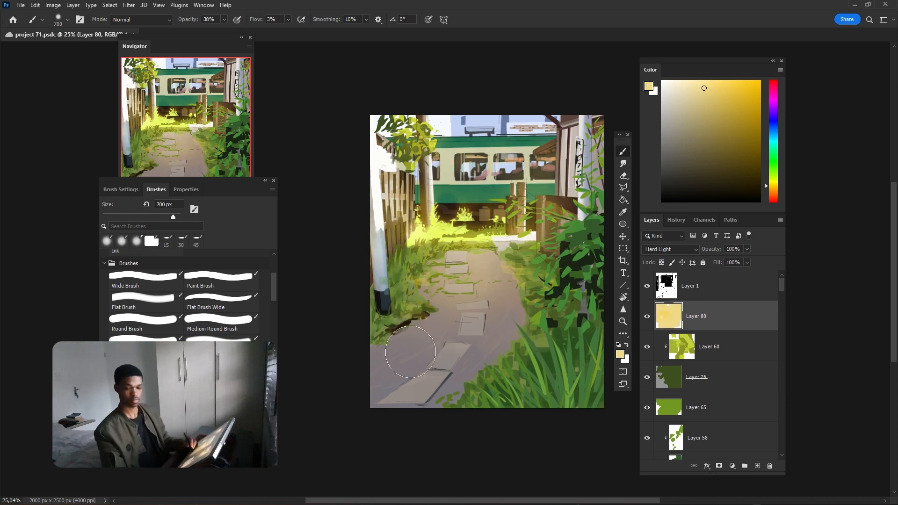
left_click_drag(413, 353, 411, 283)
- Sample the near-white sky colour and airbrush it over the sky and roof edge above the train
left_click(449, 129, "alt")
left_click_drag(434, 117, 463, 145)
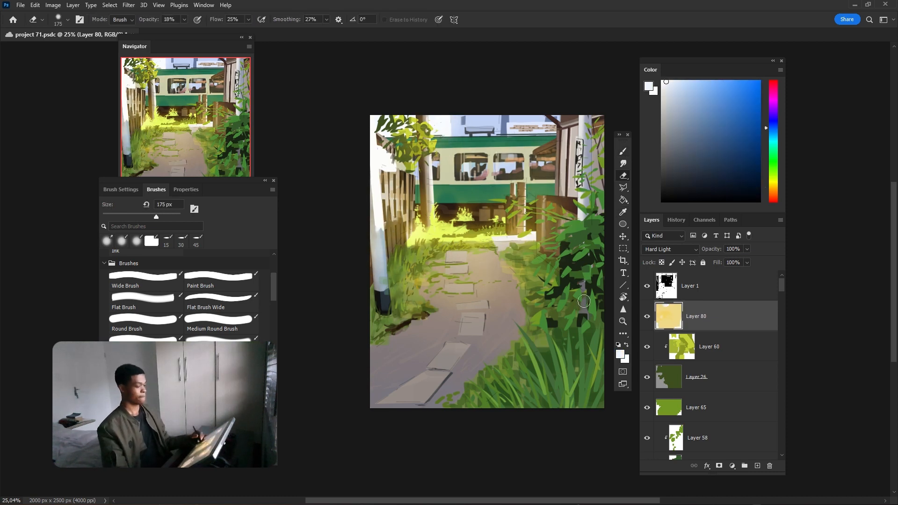